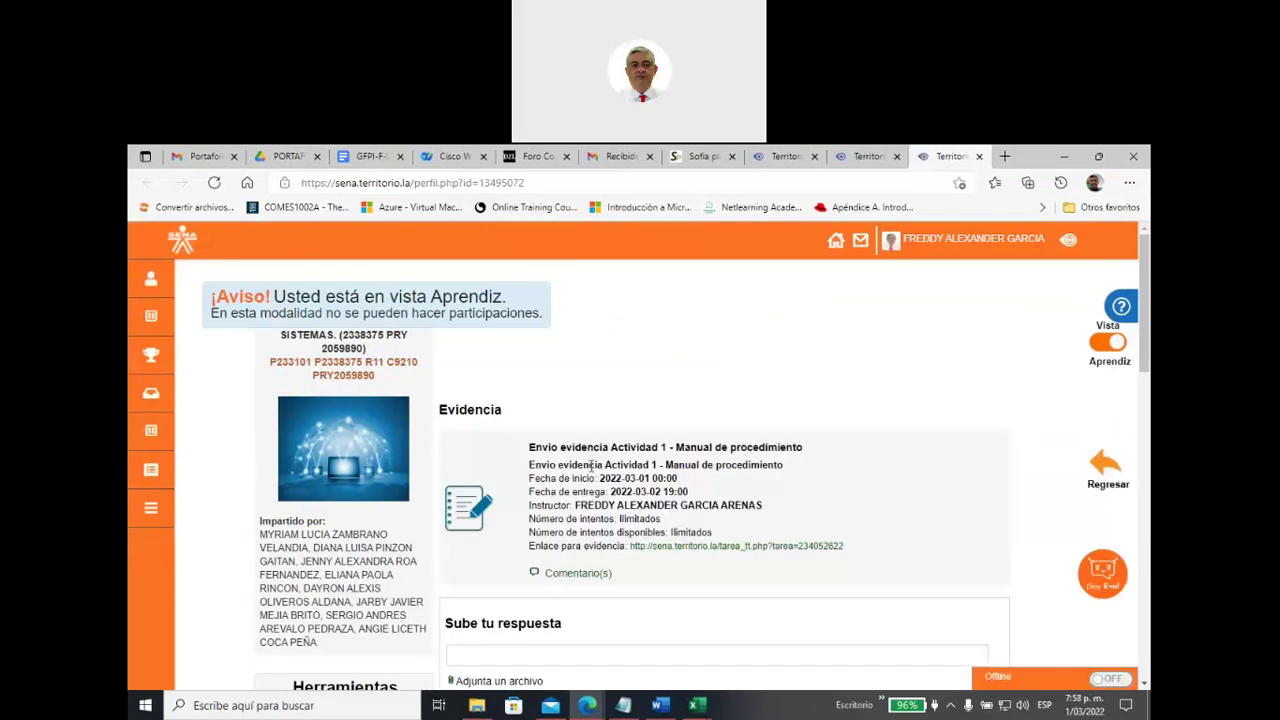
Step: Review the Actividad 1 evidence assignment's title, start date and due date, plus the response area below them
{"action": "left_click_drag", "start_coordinate": [529, 447], "coordinate": [828, 454]}
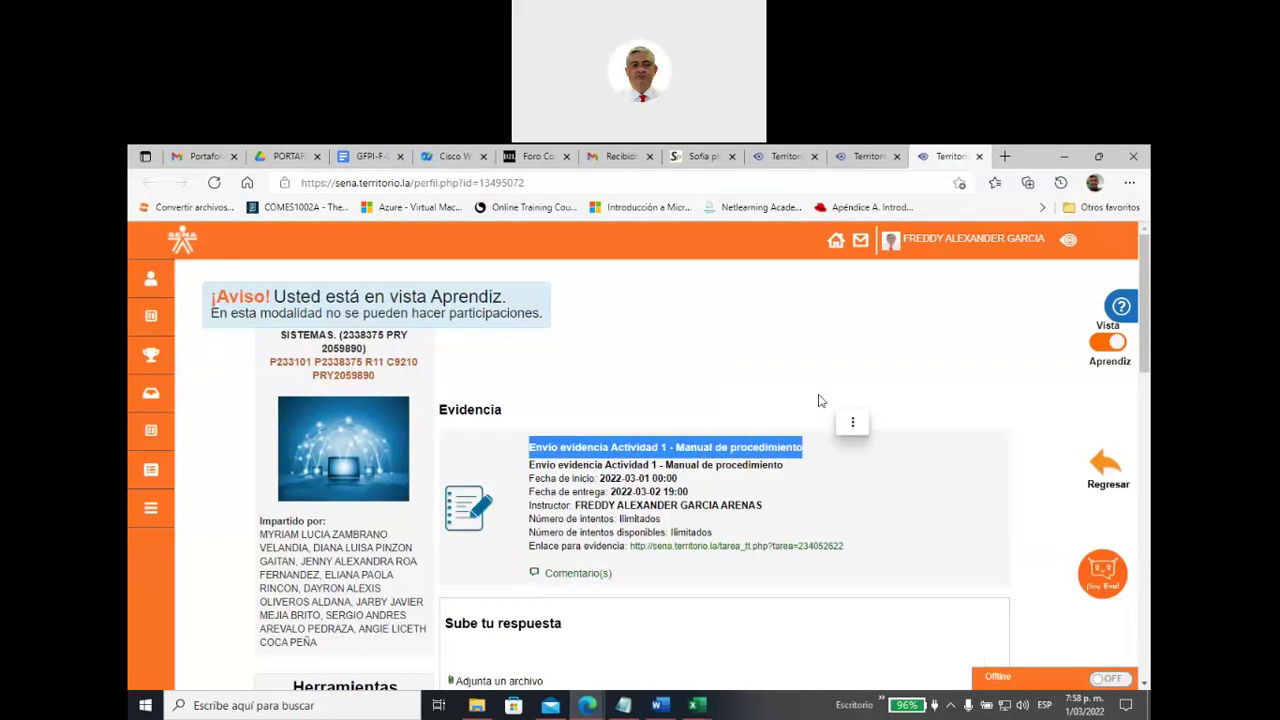
{"action": "scroll", "coordinate": [812, 400], "scroll_direction": "down", "scroll_amount": 1}
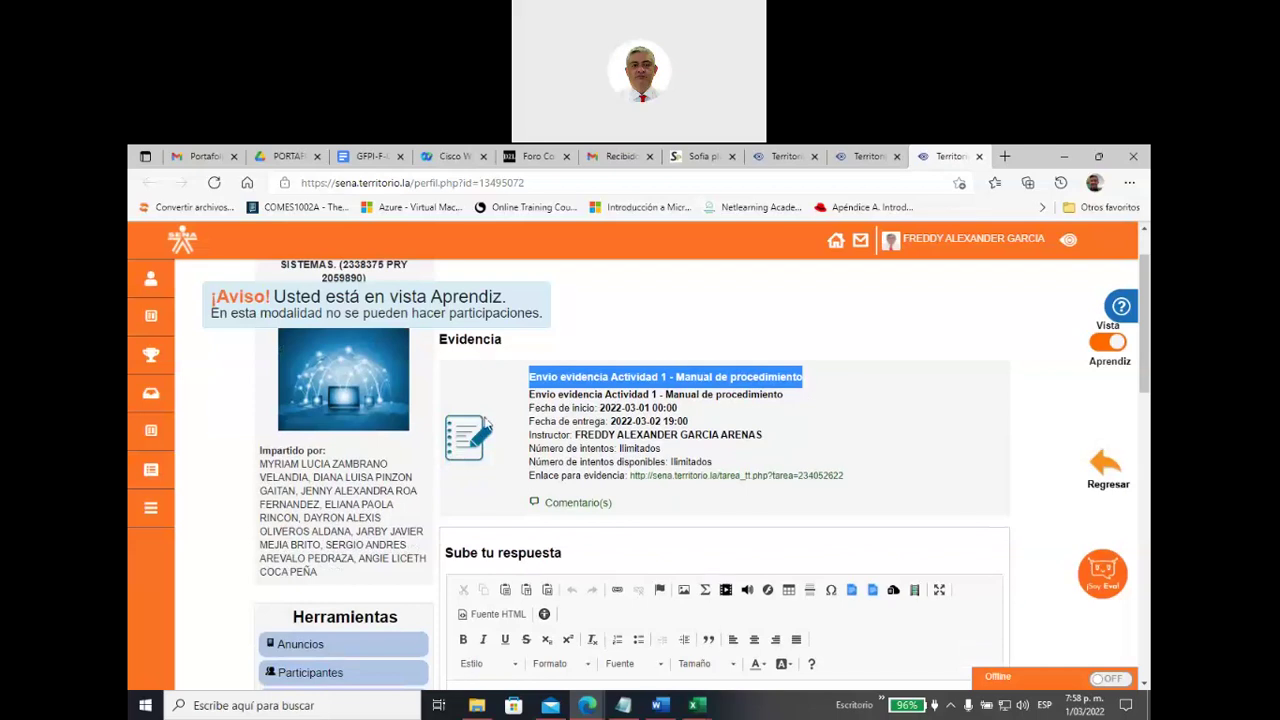
{"action": "left_click_drag", "start_coordinate": [531, 410], "coordinate": [700, 411]}
{"action": "left_click_drag", "start_coordinate": [530, 421], "coordinate": [690, 424]}
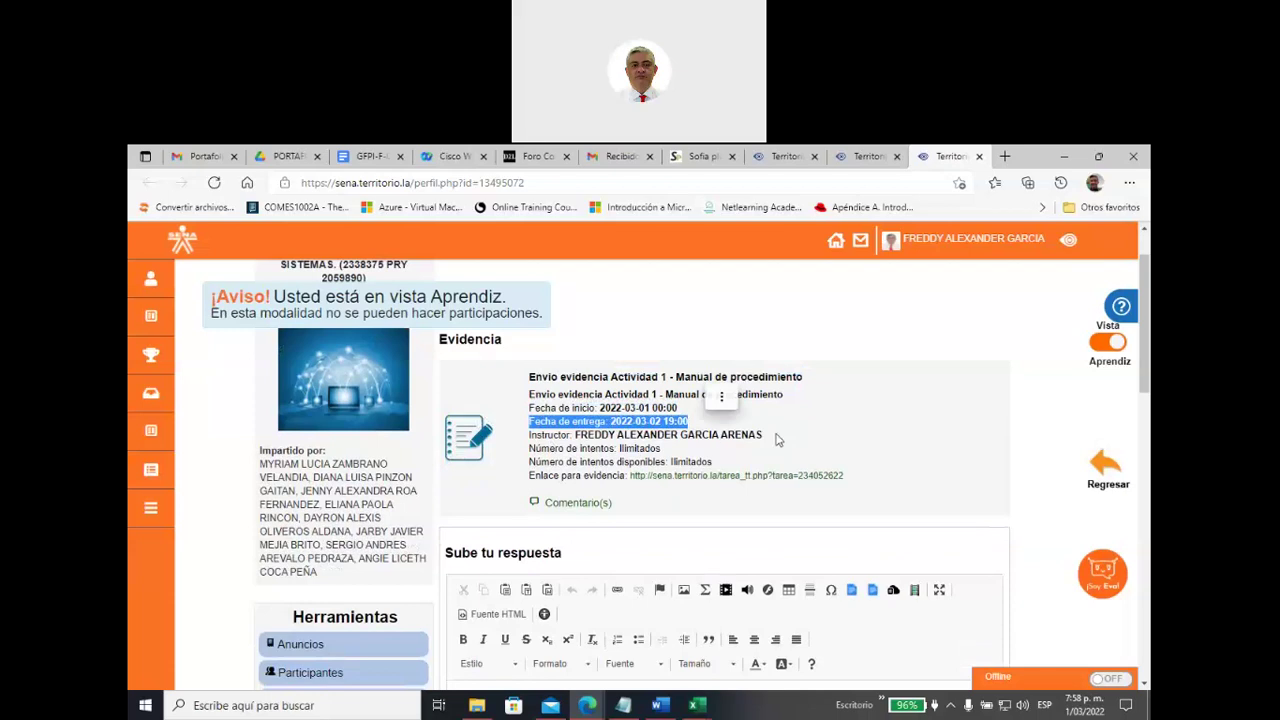
{"action": "scroll", "coordinate": [676, 509], "scroll_direction": "down", "scroll_amount": 5}
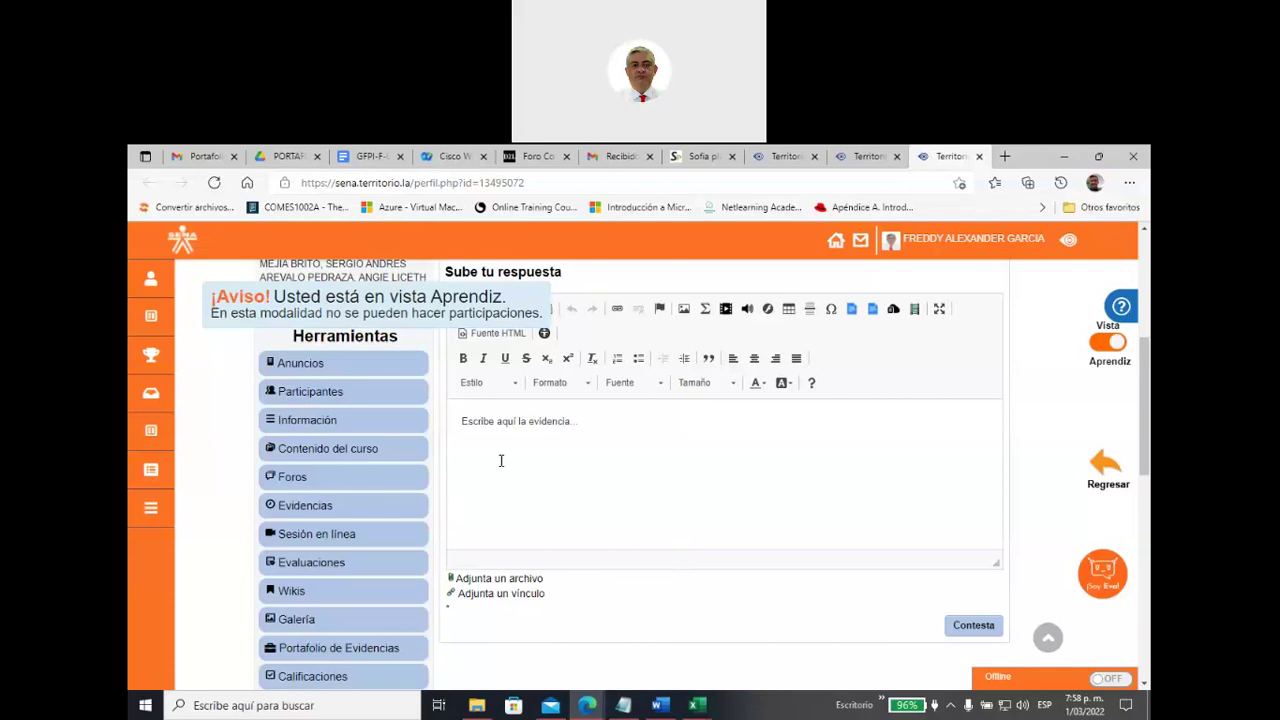
{"action": "scroll", "coordinate": [528, 471], "scroll_direction": "up", "scroll_amount": 3}
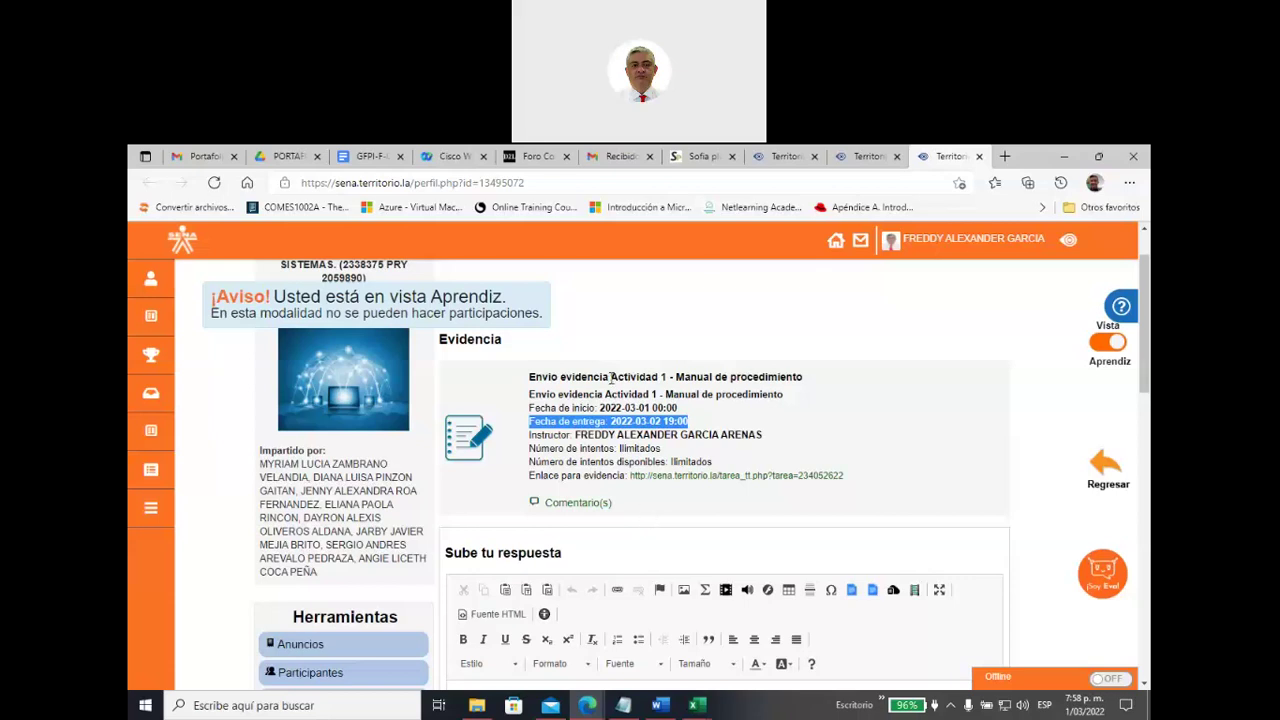
Step: Highlight "Actividad 1" in the evidence title, then clear the selection
{"action": "left_click_drag", "start_coordinate": [611, 376], "coordinate": [666, 376]}
{"action": "right_click", "coordinate": [678, 333]}
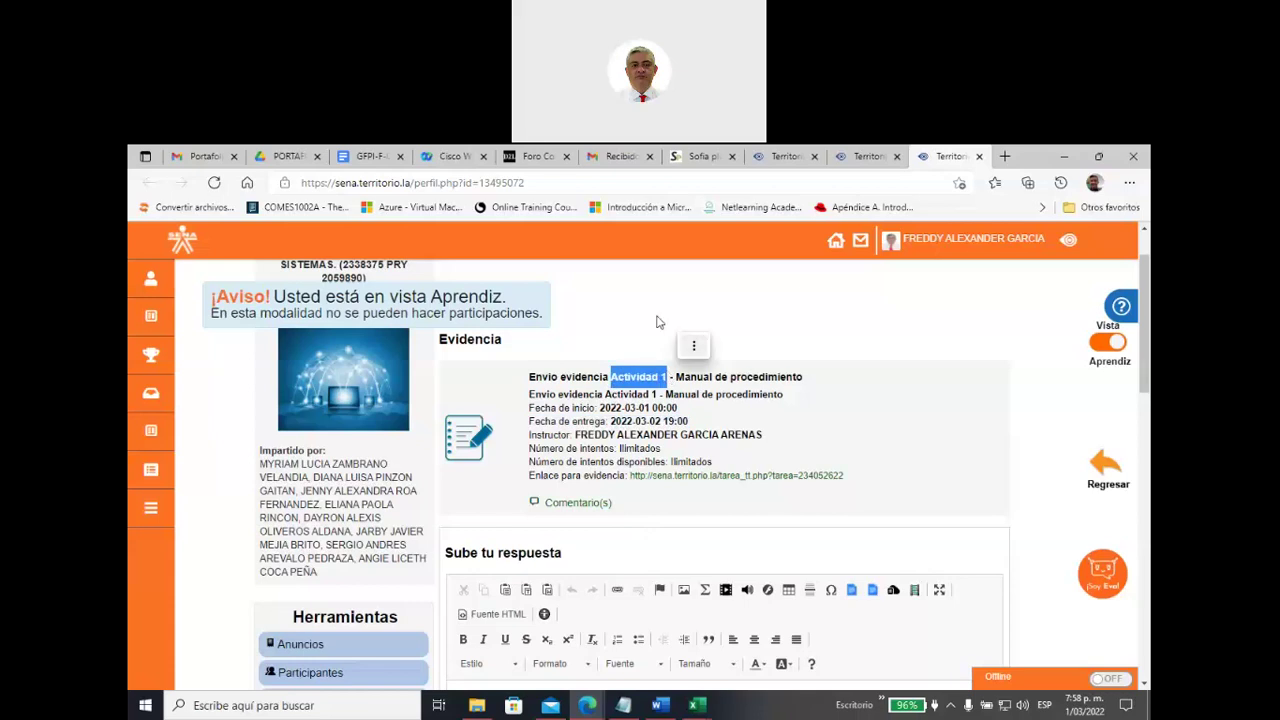
{"action": "left_click", "coordinate": [698, 506]}
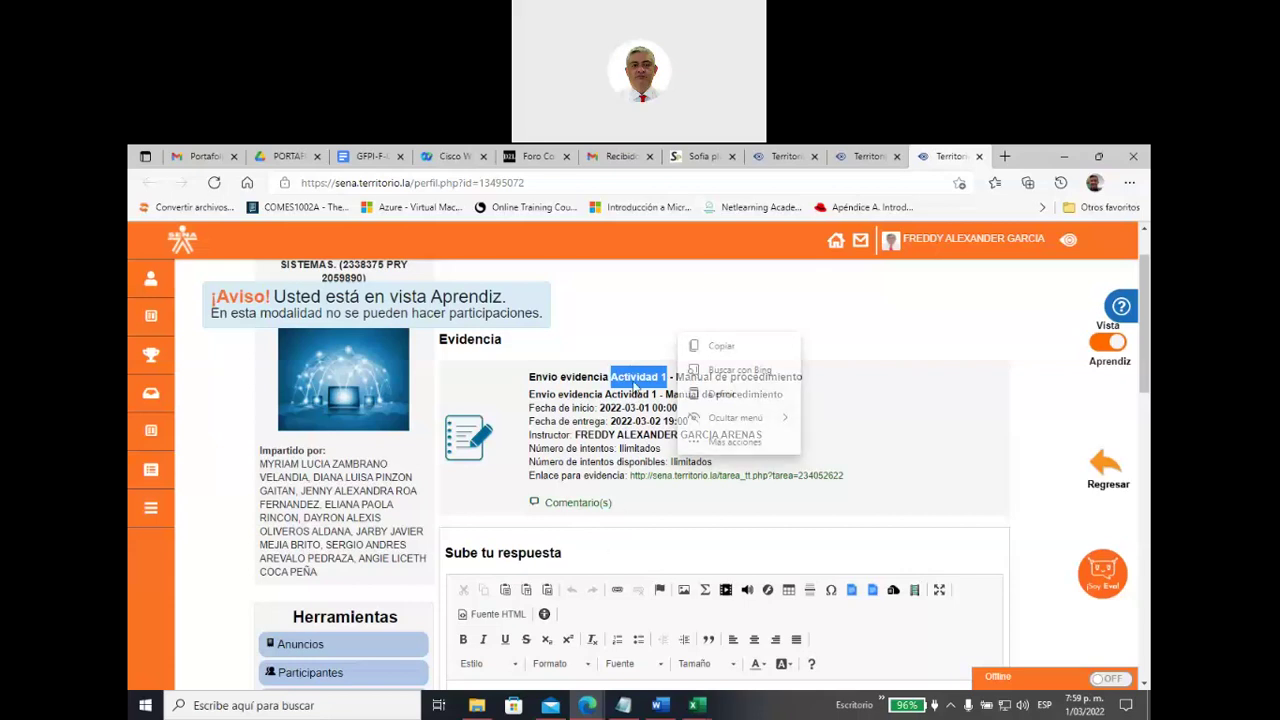
{"action": "mouse_move", "coordinate": [661, 382]}
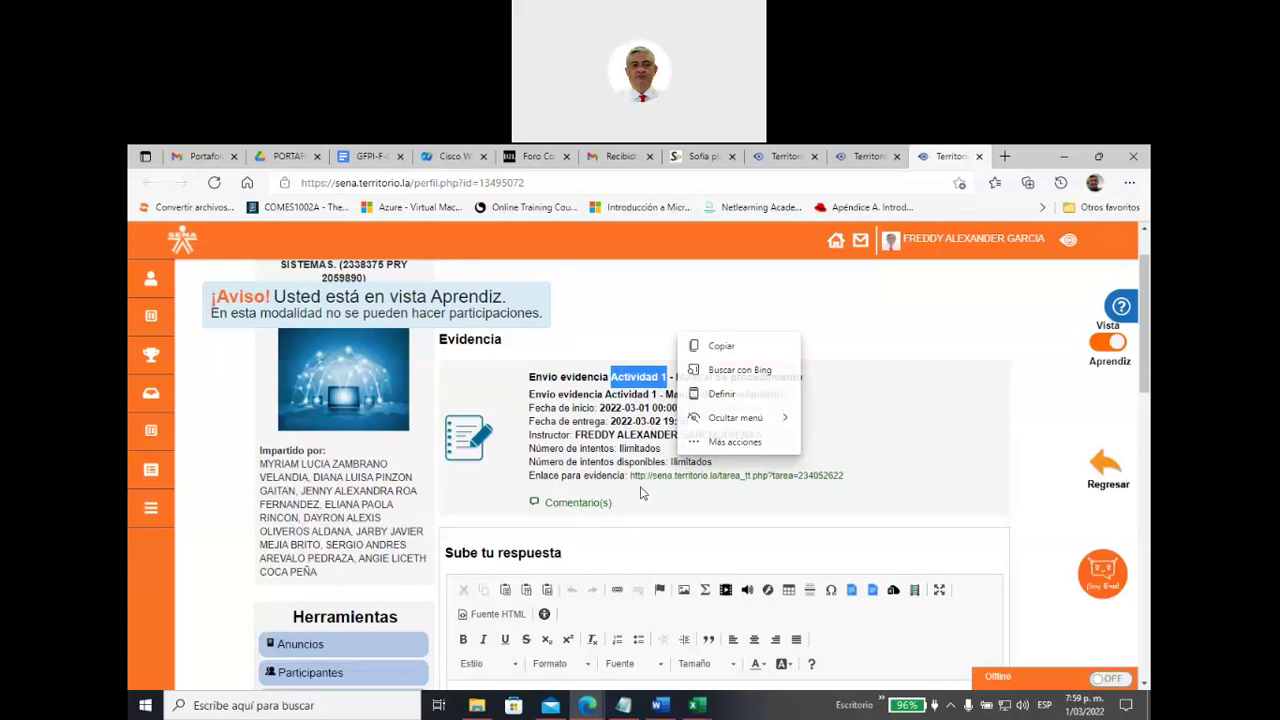
{"action": "left_click", "coordinate": [622, 338]}
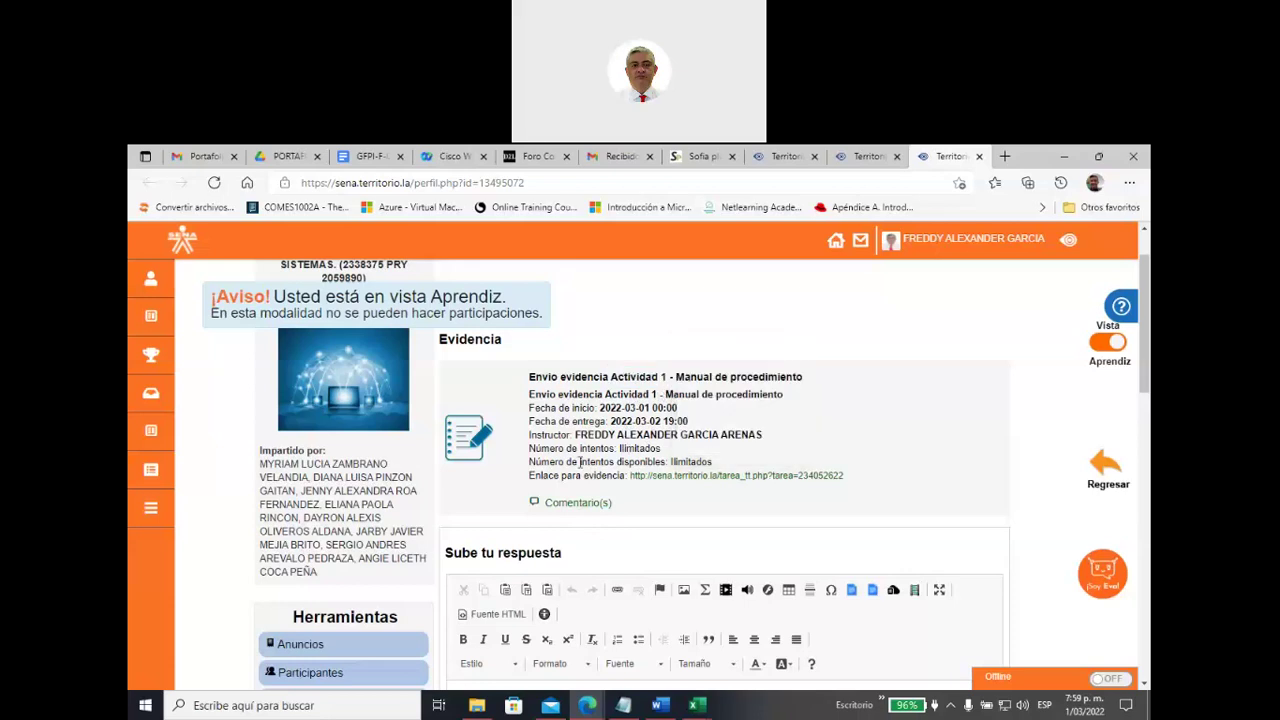
Step: Open the course content and expand TRIMESTRE 3, the in-person technical instructor's folder and DOCUMENTOS DE APOYO
{"action": "scroll", "coordinate": [413, 508], "scroll_direction": "down", "scroll_amount": 2}
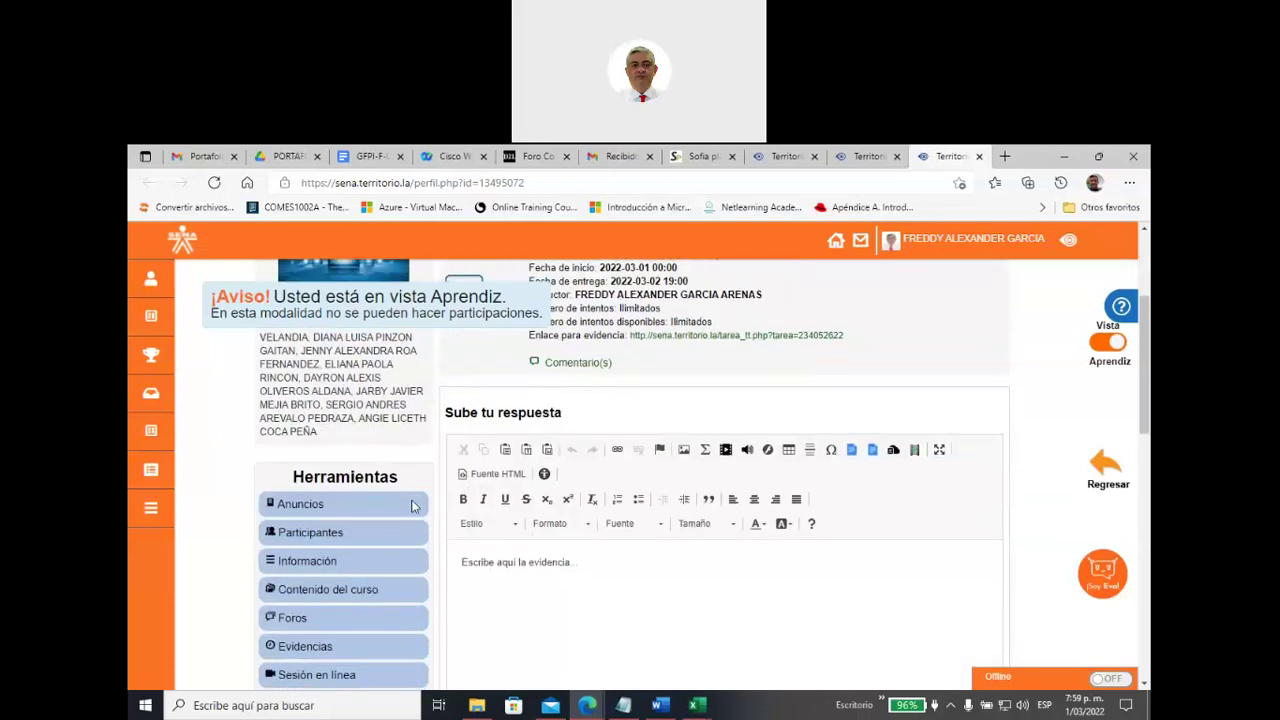
{"action": "scroll", "coordinate": [413, 508], "scroll_direction": "down", "scroll_amount": 2}
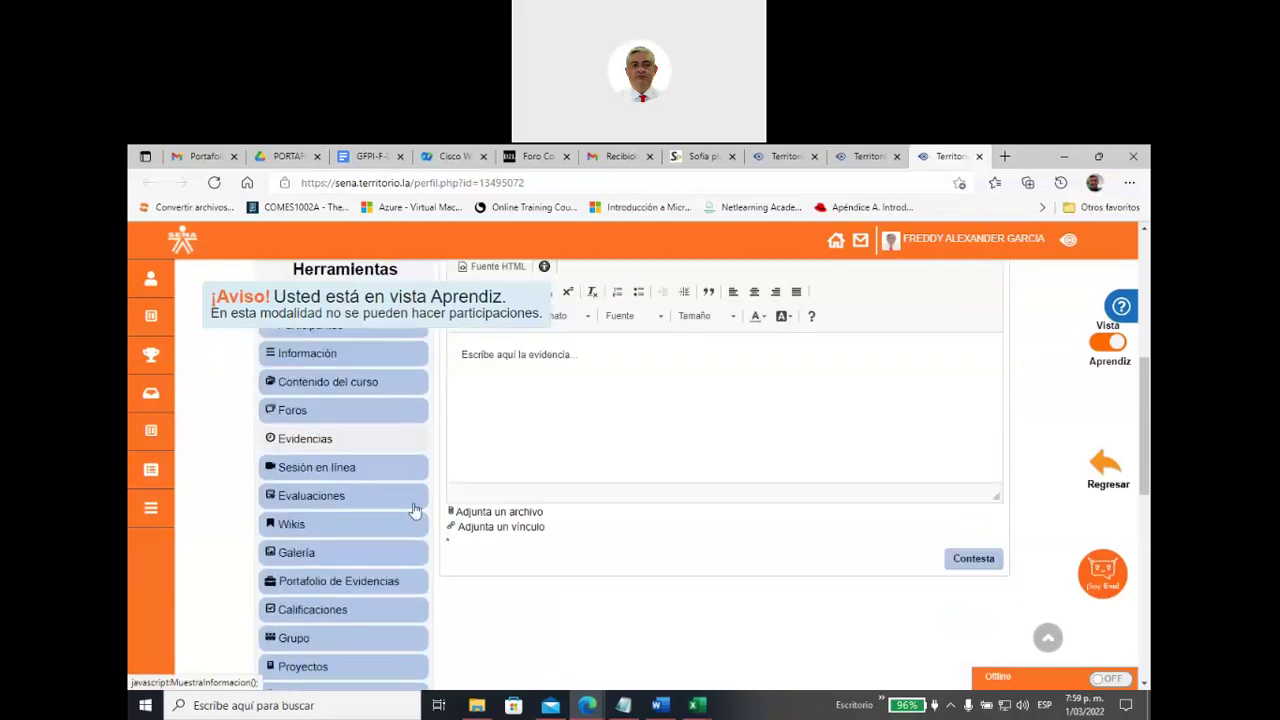
{"action": "scroll", "coordinate": [601, 552], "scroll_direction": "up", "scroll_amount": 2}
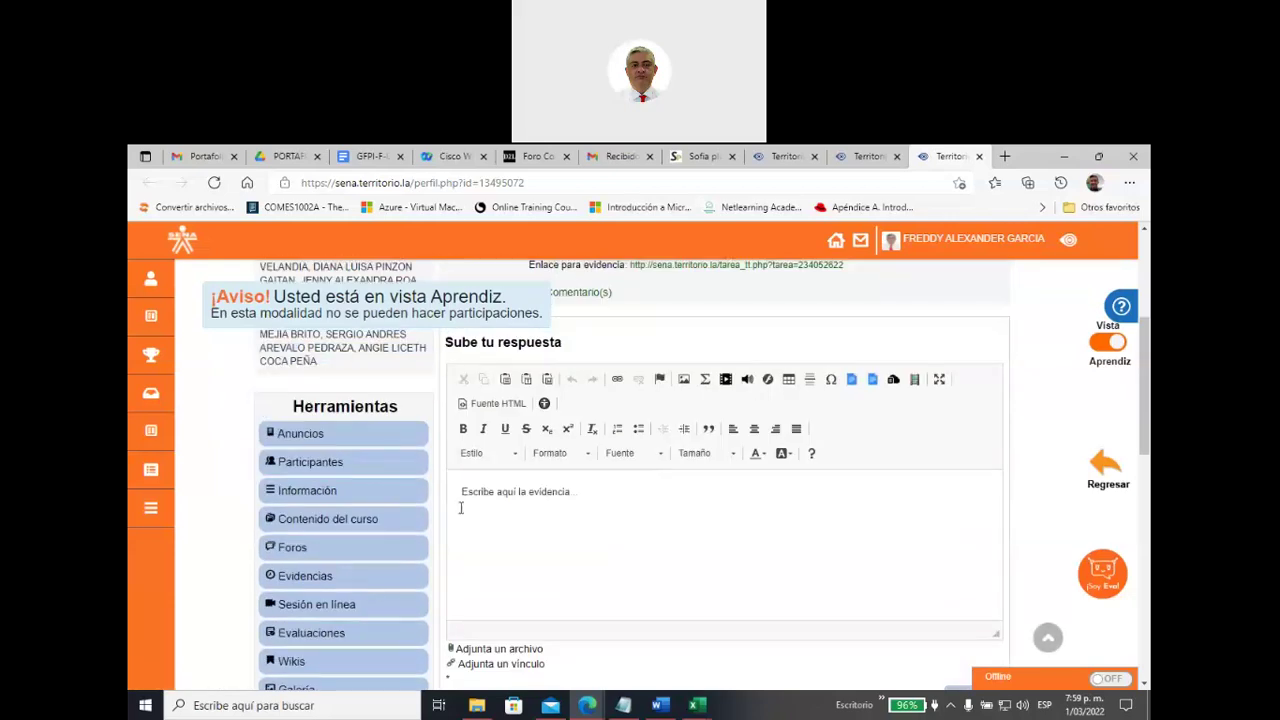
{"action": "left_click", "coordinate": [347, 521]}
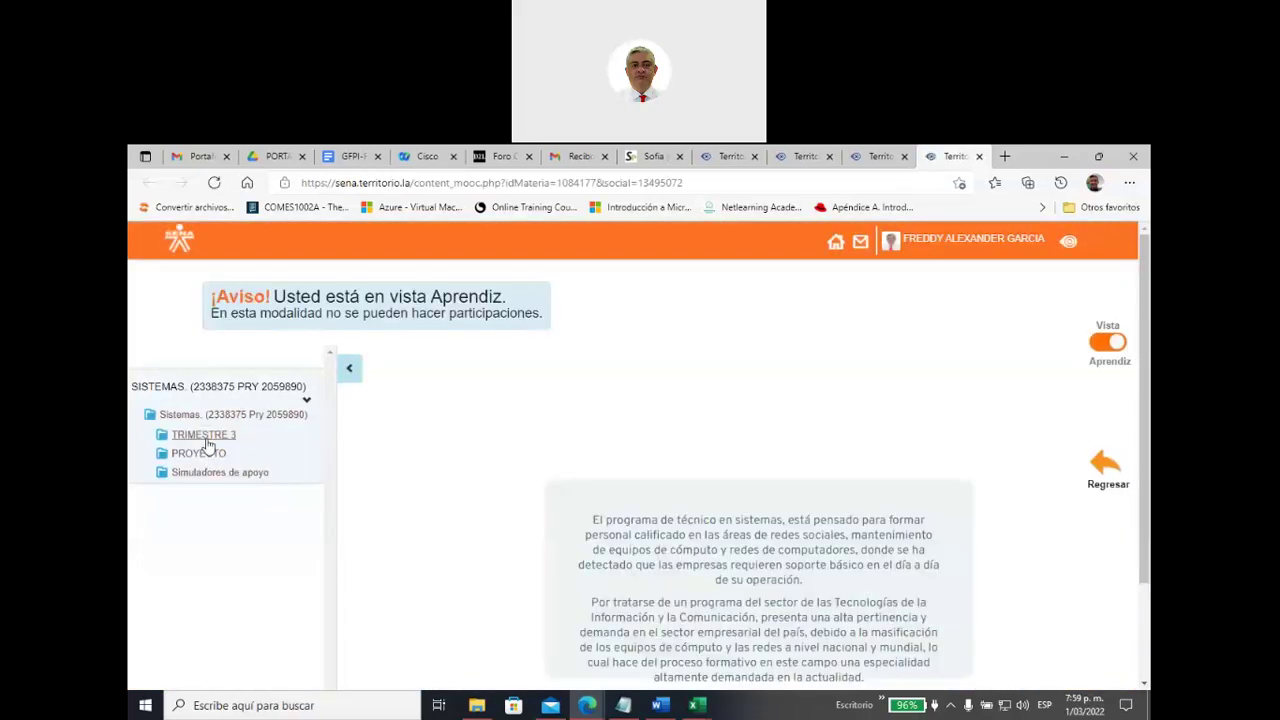
{"action": "left_click", "coordinate": [209, 436]}
{"action": "left_click", "coordinate": [220, 468]}
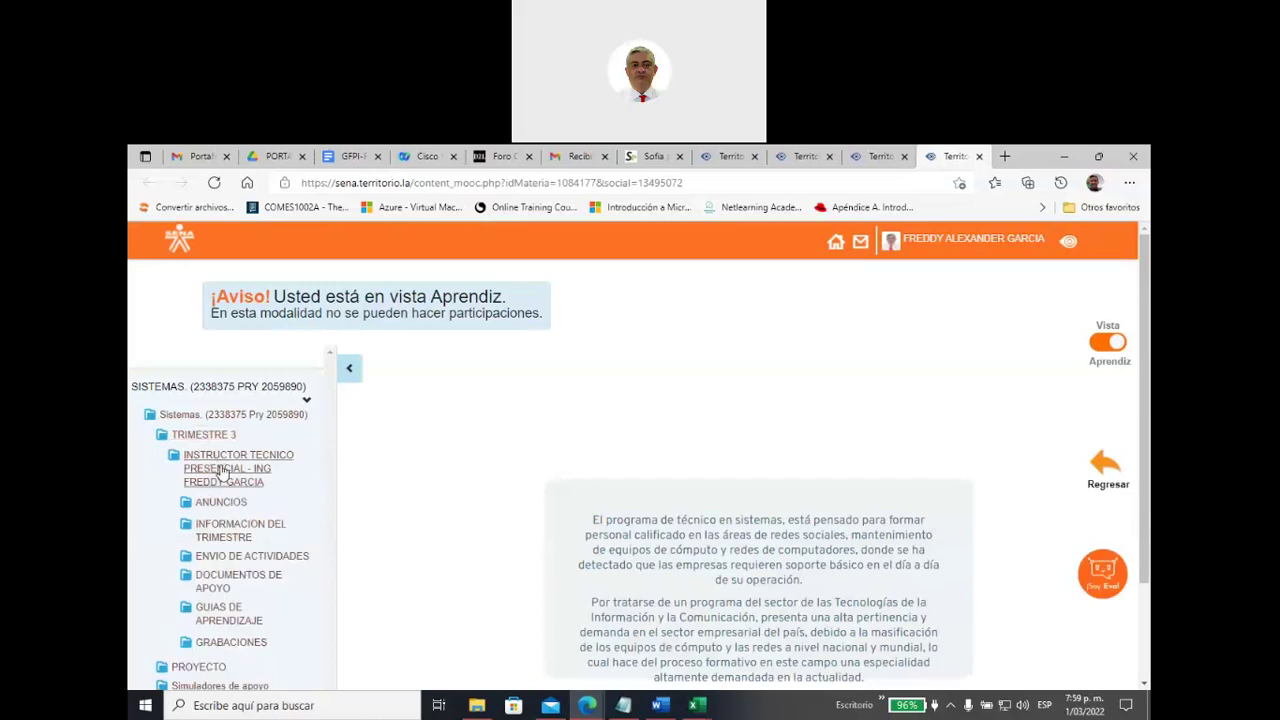
{"action": "left_click", "coordinate": [236, 576]}
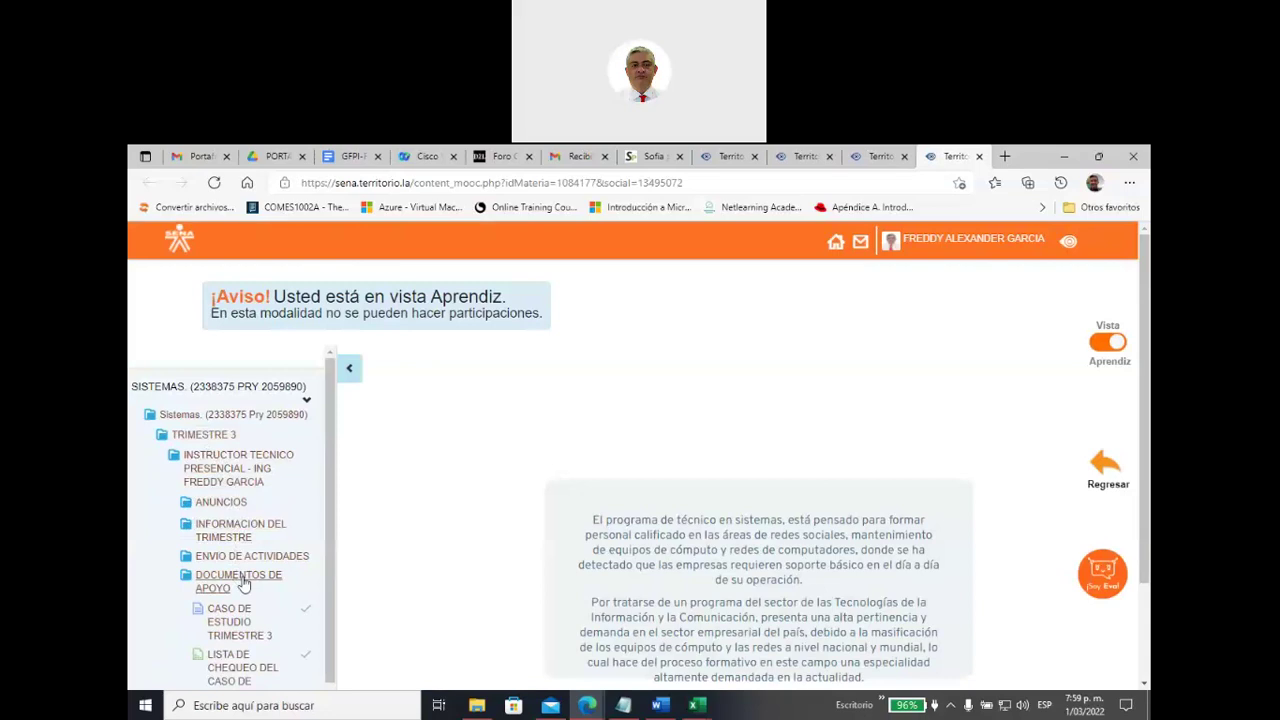
{"action": "scroll", "coordinate": [245, 590], "scroll_direction": "down", "scroll_amount": 1}
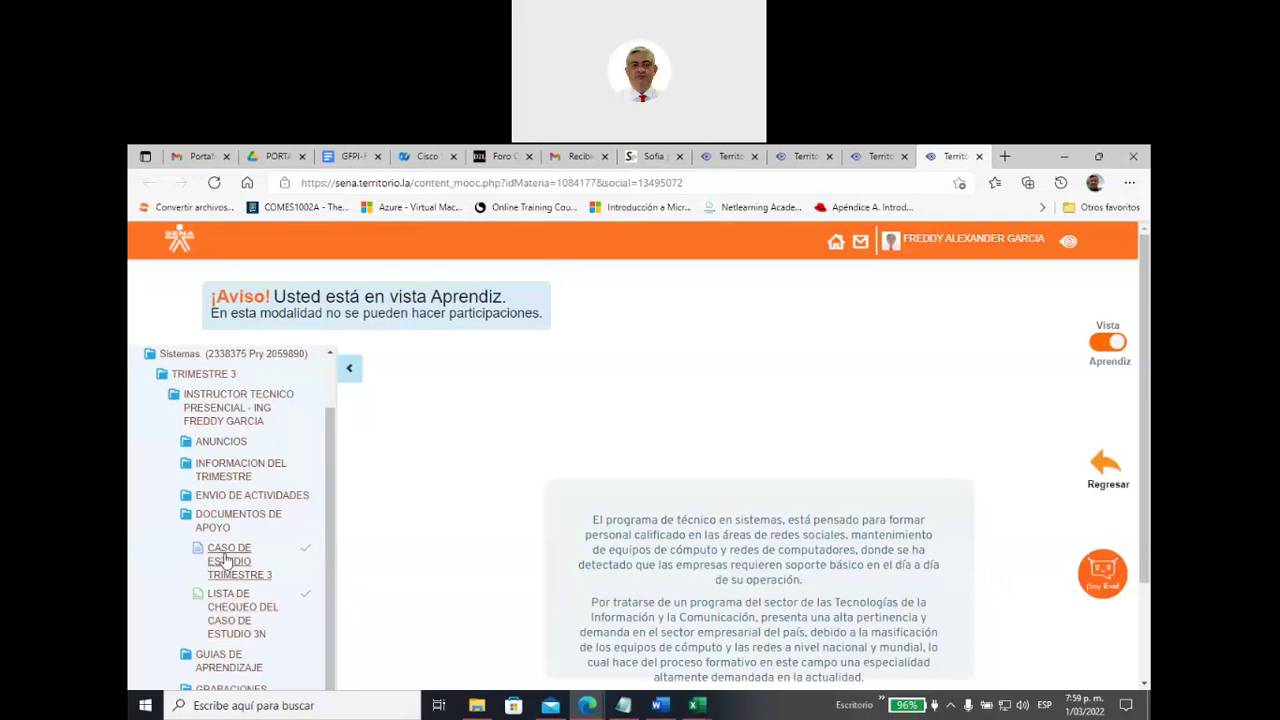
Step: Download the CASO DE ESTUDIO TRIMESTRE 3 and LISTA DE CHEQUEO DEL CASO DE ESTUDIO 3N documents
{"action": "left_click", "coordinate": [229, 557]}
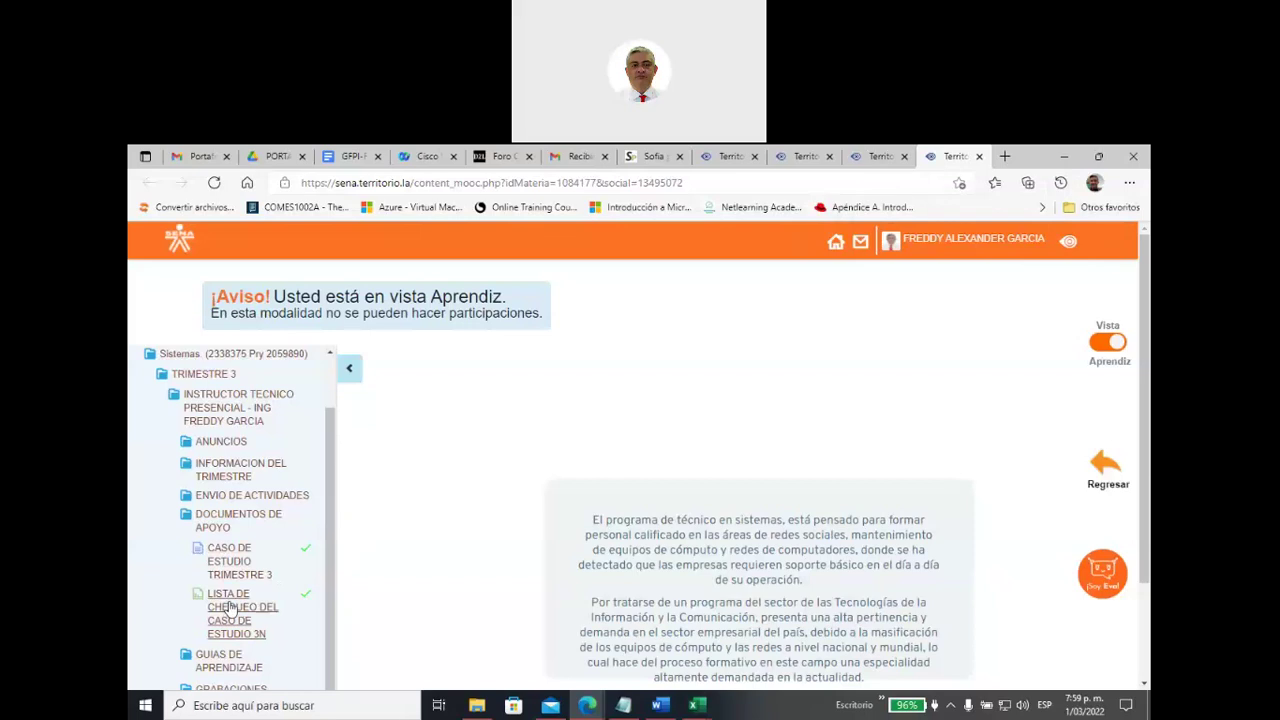
{"action": "left_click", "coordinate": [230, 608]}
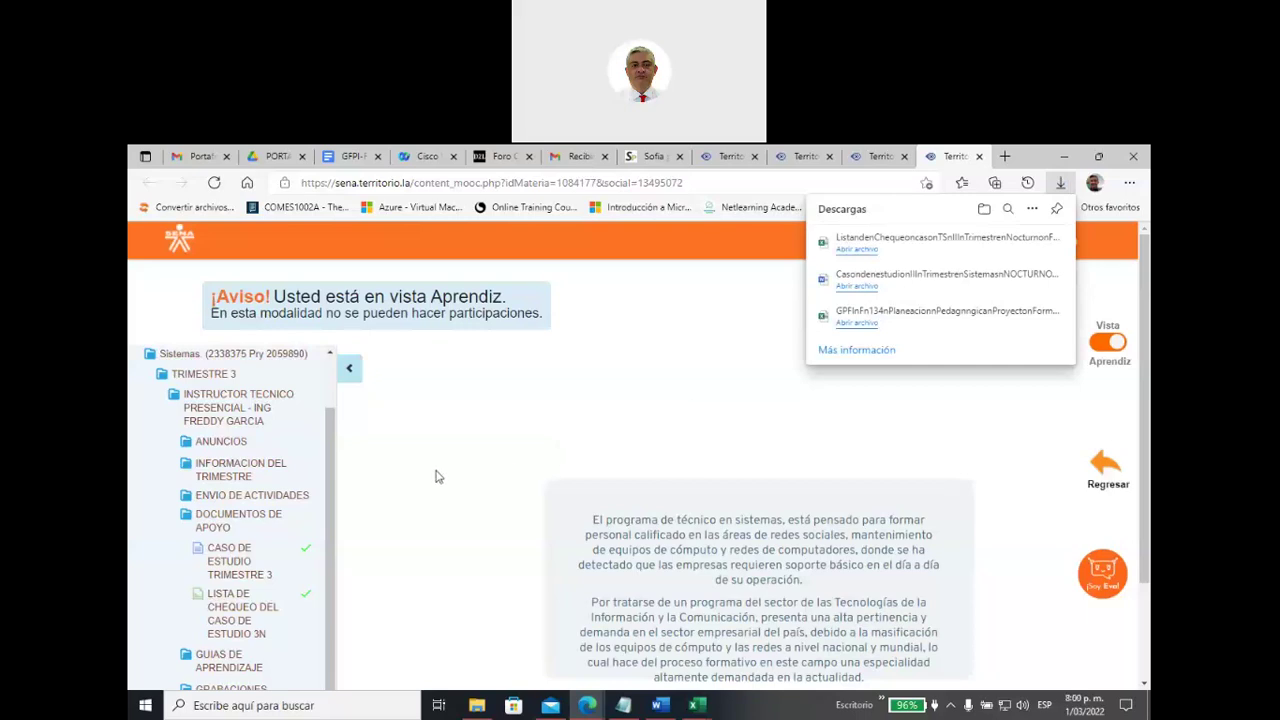
{"action": "left_click", "coordinate": [330, 468]}
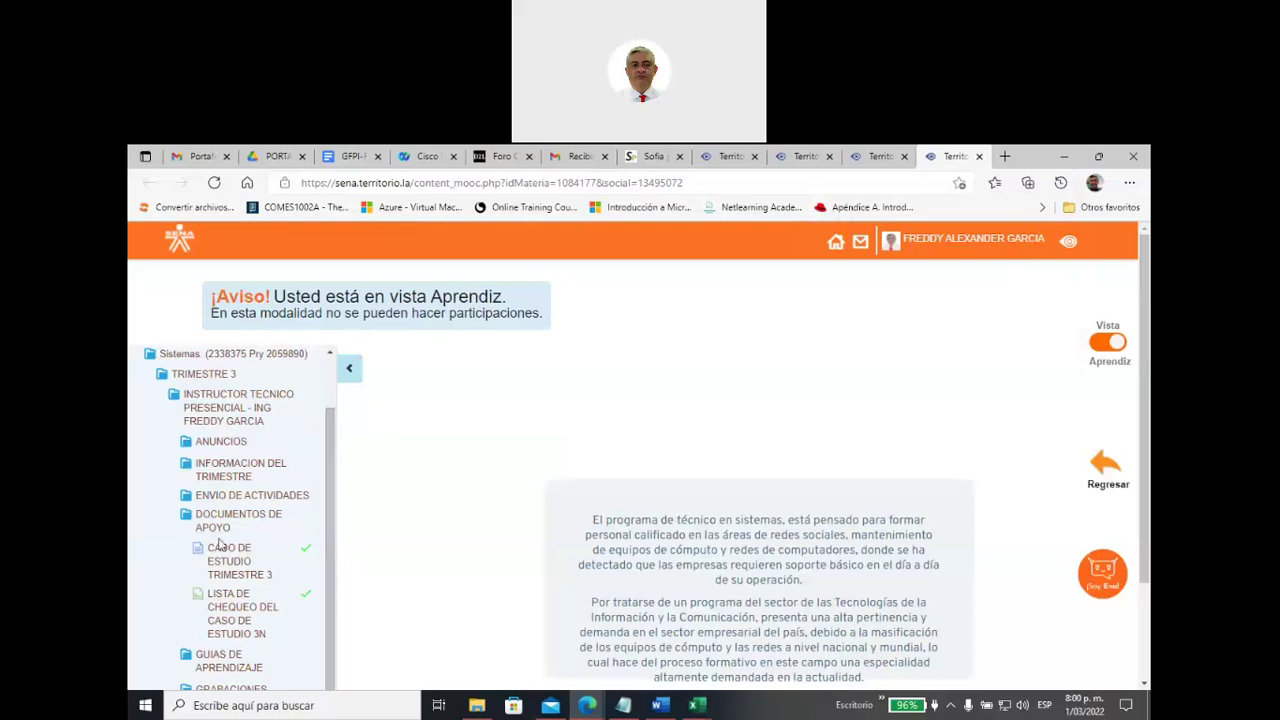
Step: Expand the ENVIO DE ACTIVIDADES folder and review the folders and documents under TRIMESTRE 3
{"action": "scroll", "coordinate": [215, 545], "scroll_direction": "down", "scroll_amount": 1}
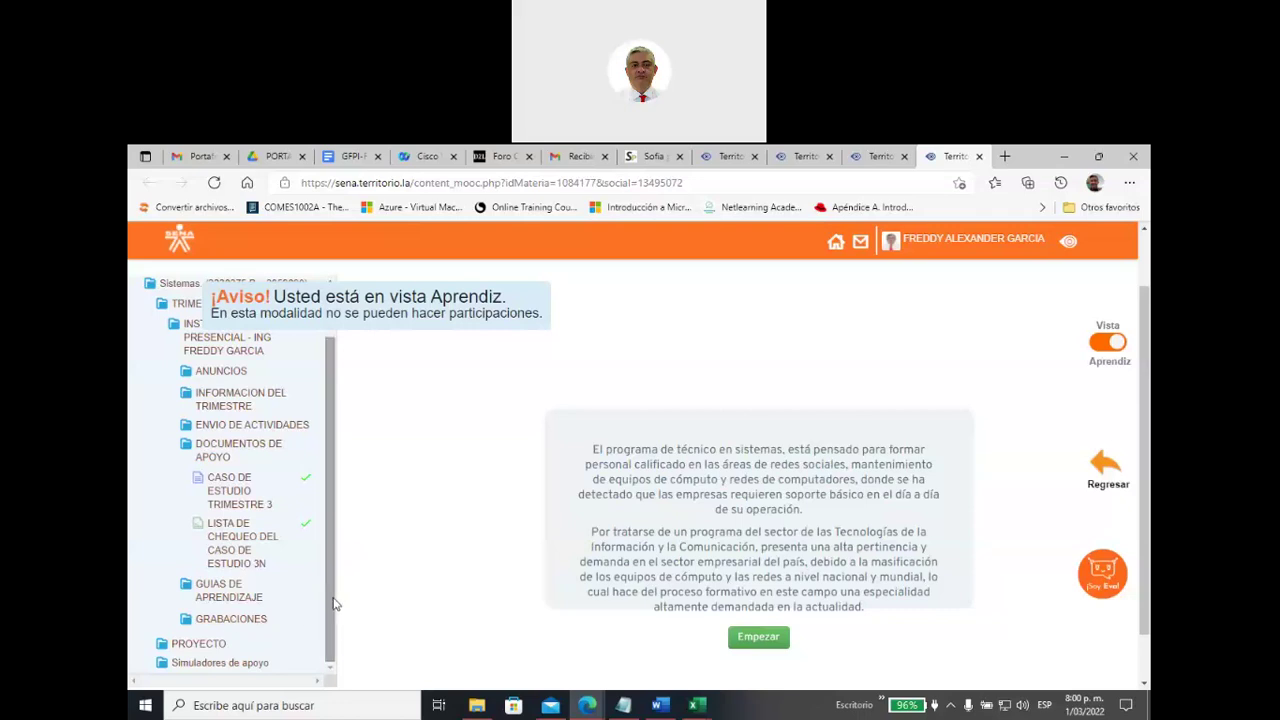
{"action": "left_click_drag", "start_coordinate": [333, 620], "coordinate": [336, 560]}
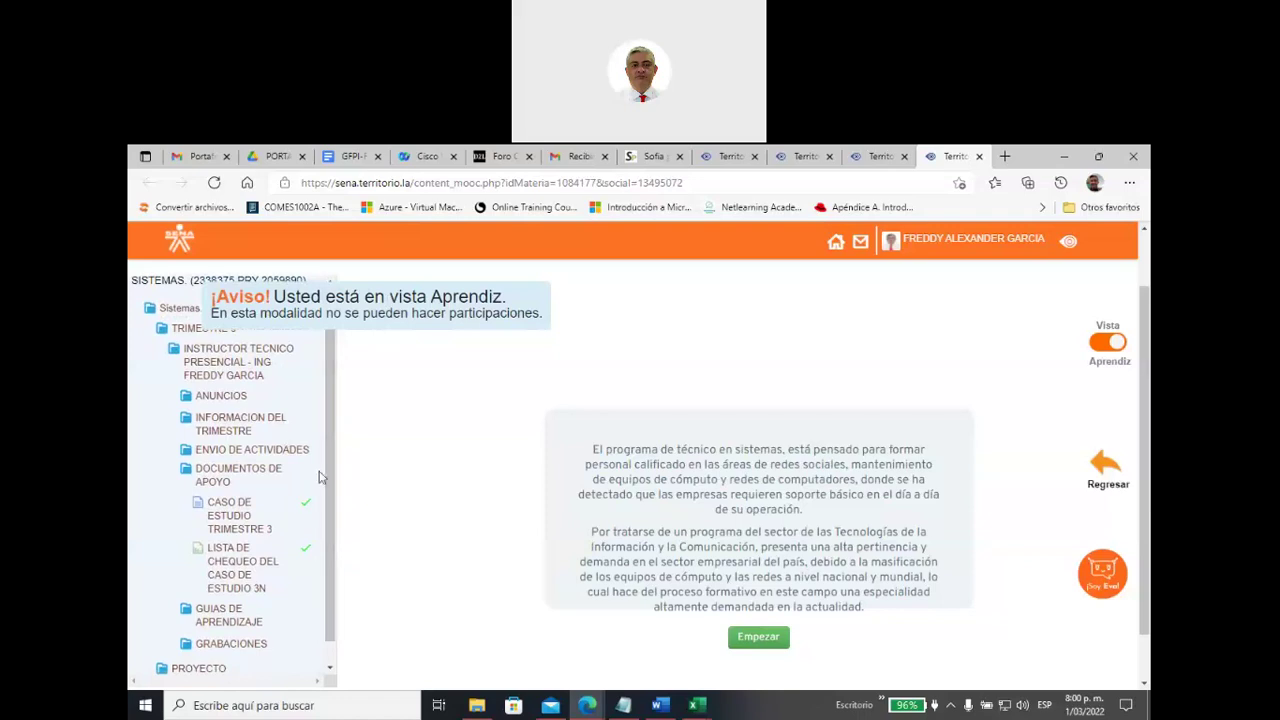
{"action": "left_click_drag", "start_coordinate": [327, 470], "coordinate": [333, 476]}
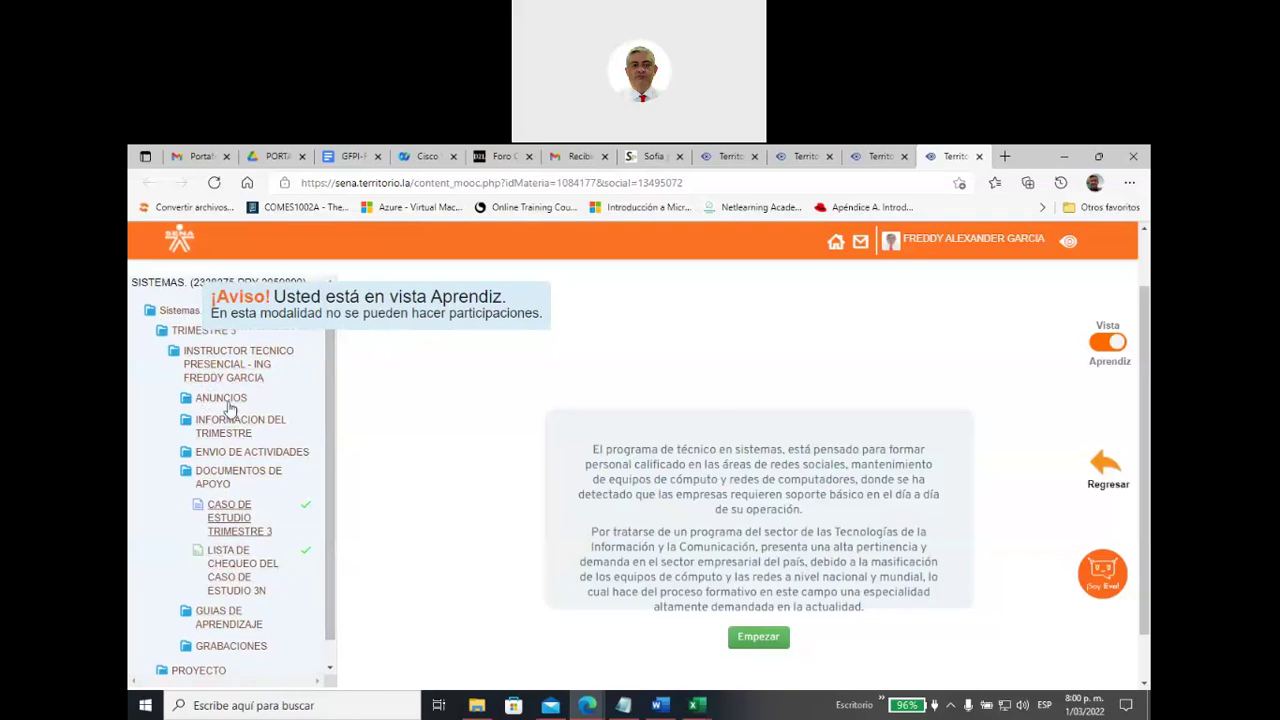
{"action": "mouse_move", "coordinate": [334, 449]}
{"action": "left_mouse_down"}
{"action": "mouse_move", "coordinate": [335, 428]}
{"action": "mouse_move", "coordinate": [326, 465]}
{"action": "left_mouse_up"}
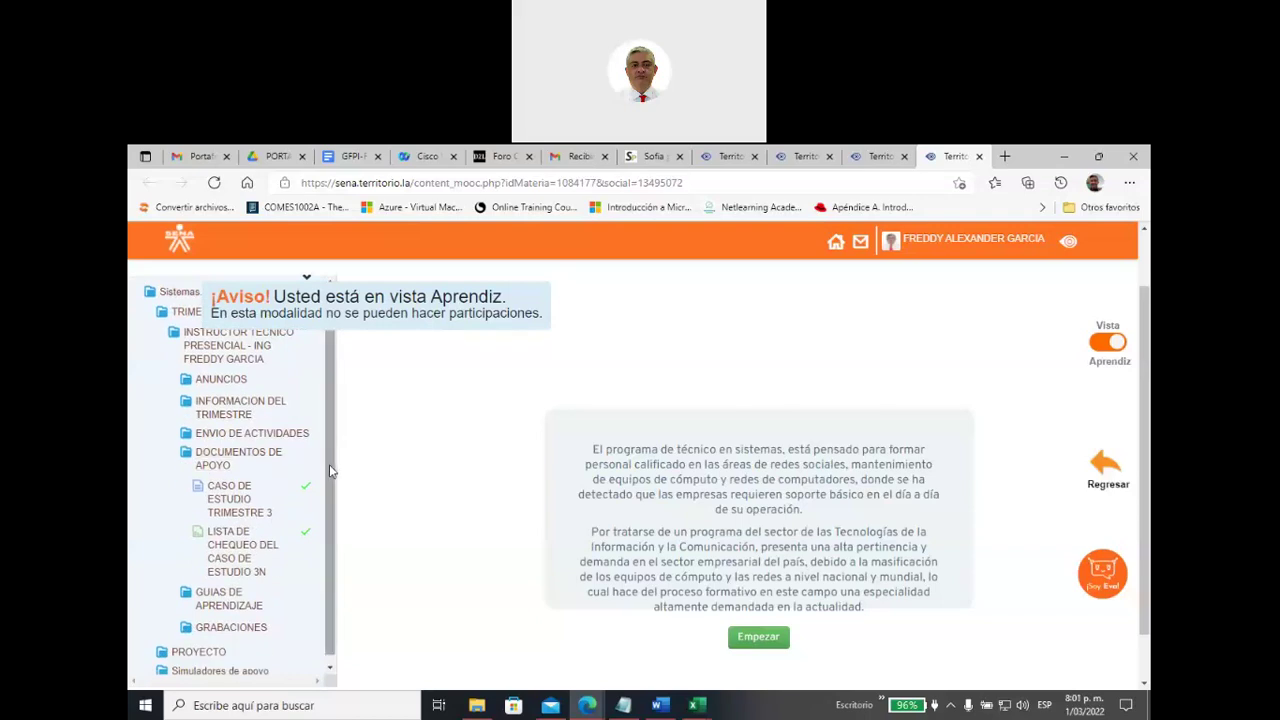
{"action": "left_click", "coordinate": [233, 437]}
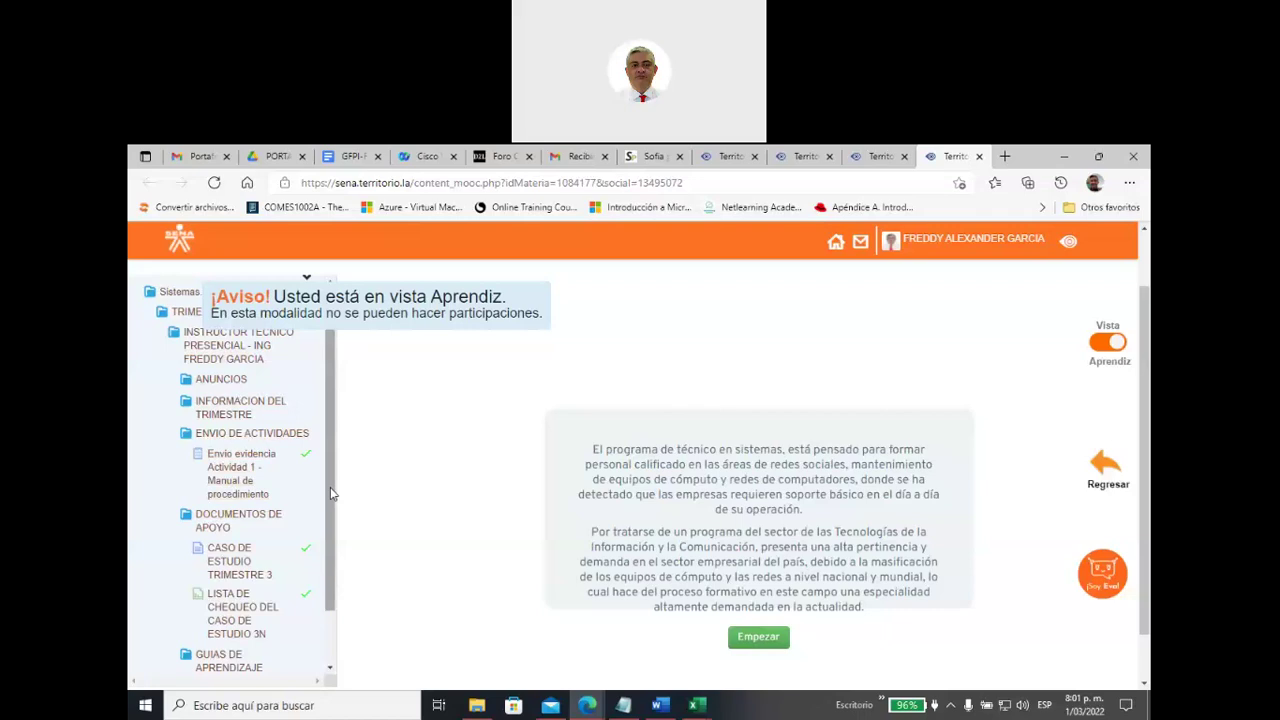
{"action": "left_click_drag", "start_coordinate": [331, 493], "coordinate": [337, 438]}
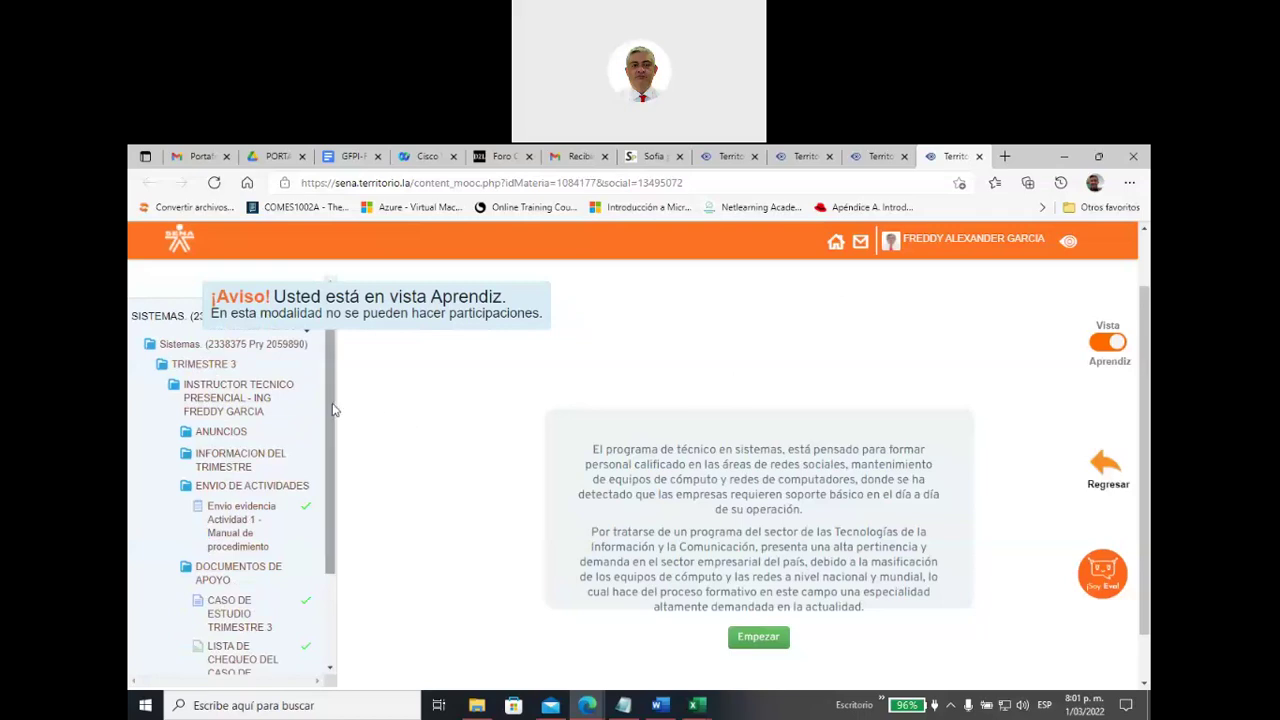
{"action": "left_click_drag", "start_coordinate": [333, 409], "coordinate": [342, 514]}
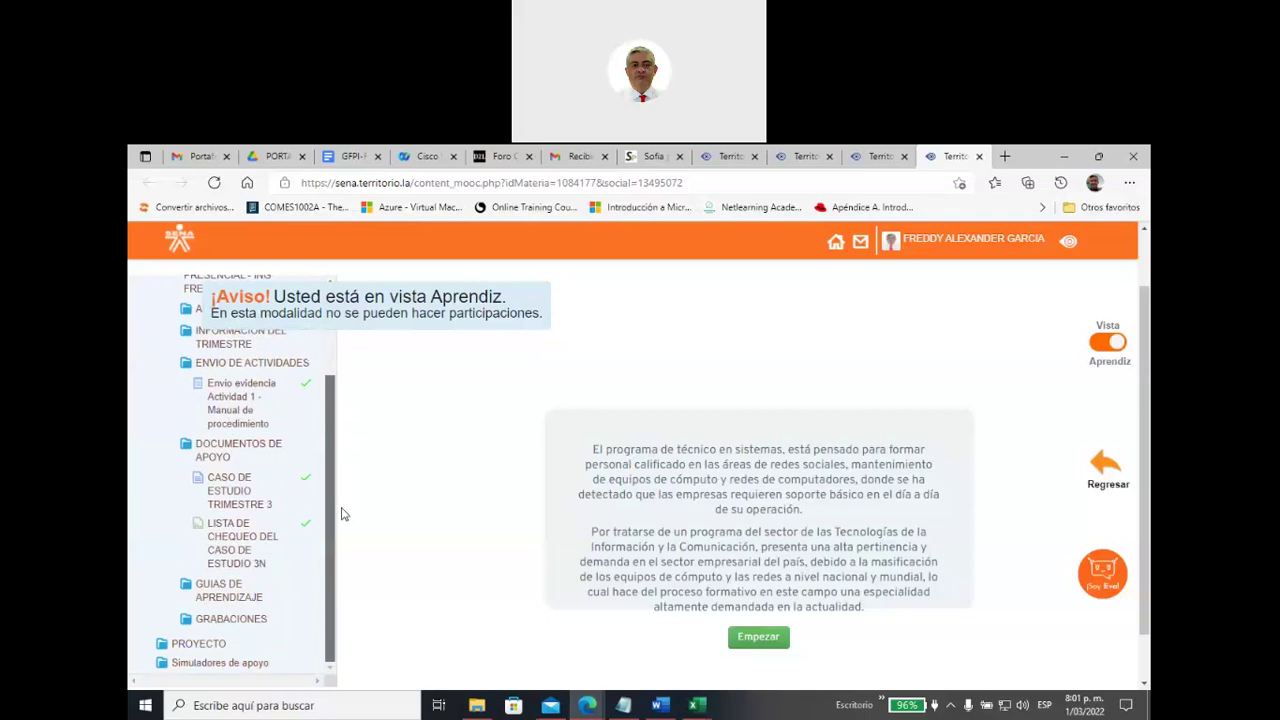
{"action": "scroll", "coordinate": [237, 541], "scroll_direction": "up", "scroll_amount": 3}
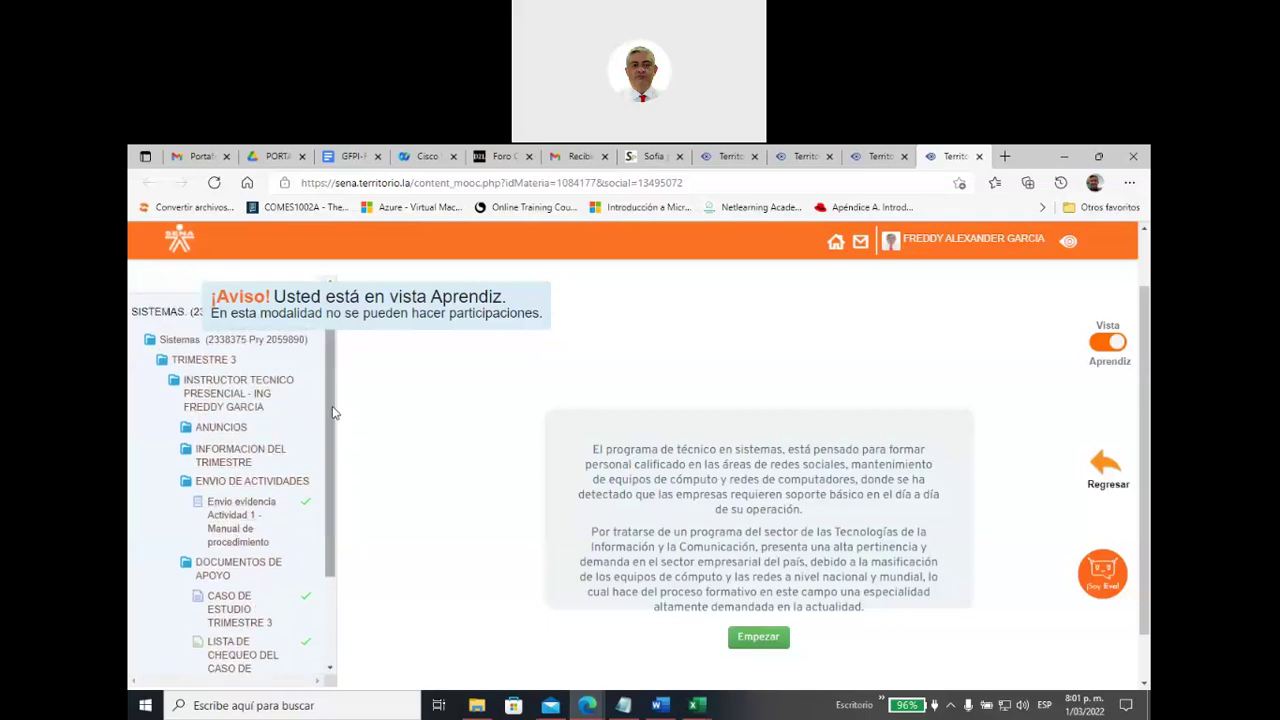
{"action": "left_click_drag", "start_coordinate": [333, 412], "coordinate": [334, 519]}
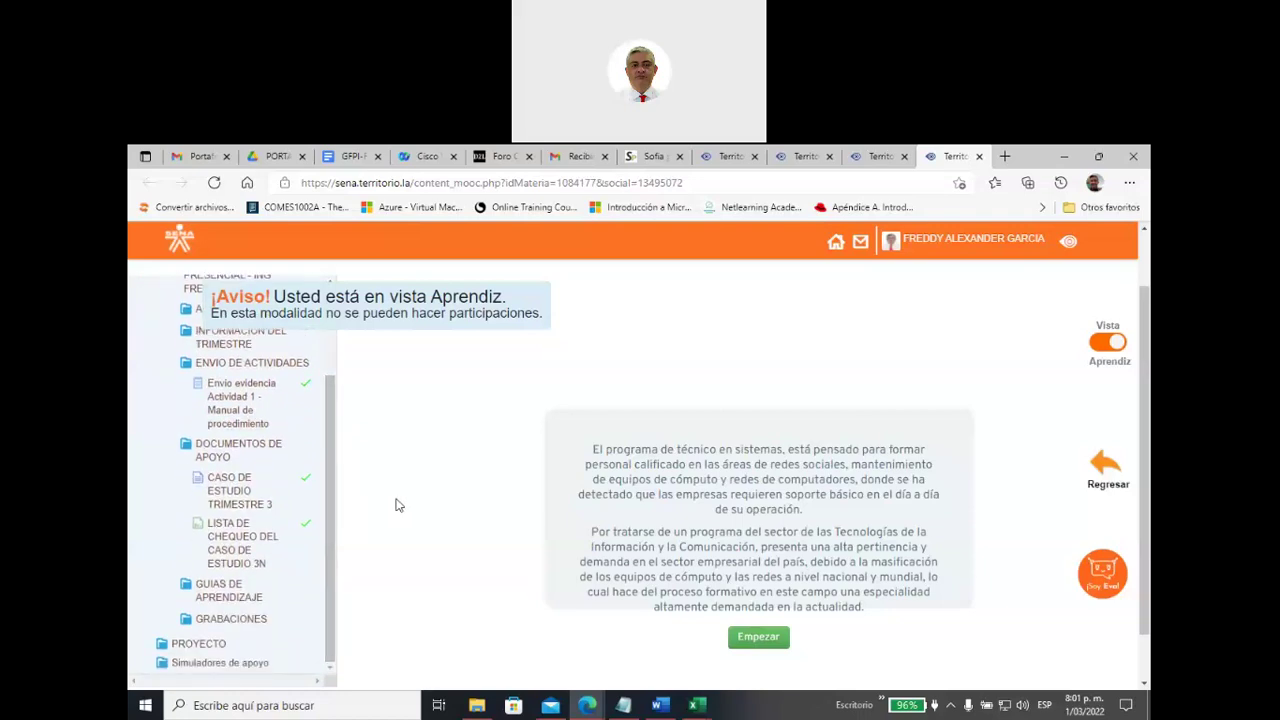
{"action": "scroll", "coordinate": [396, 500], "scroll_direction": "up", "scroll_amount": 1}
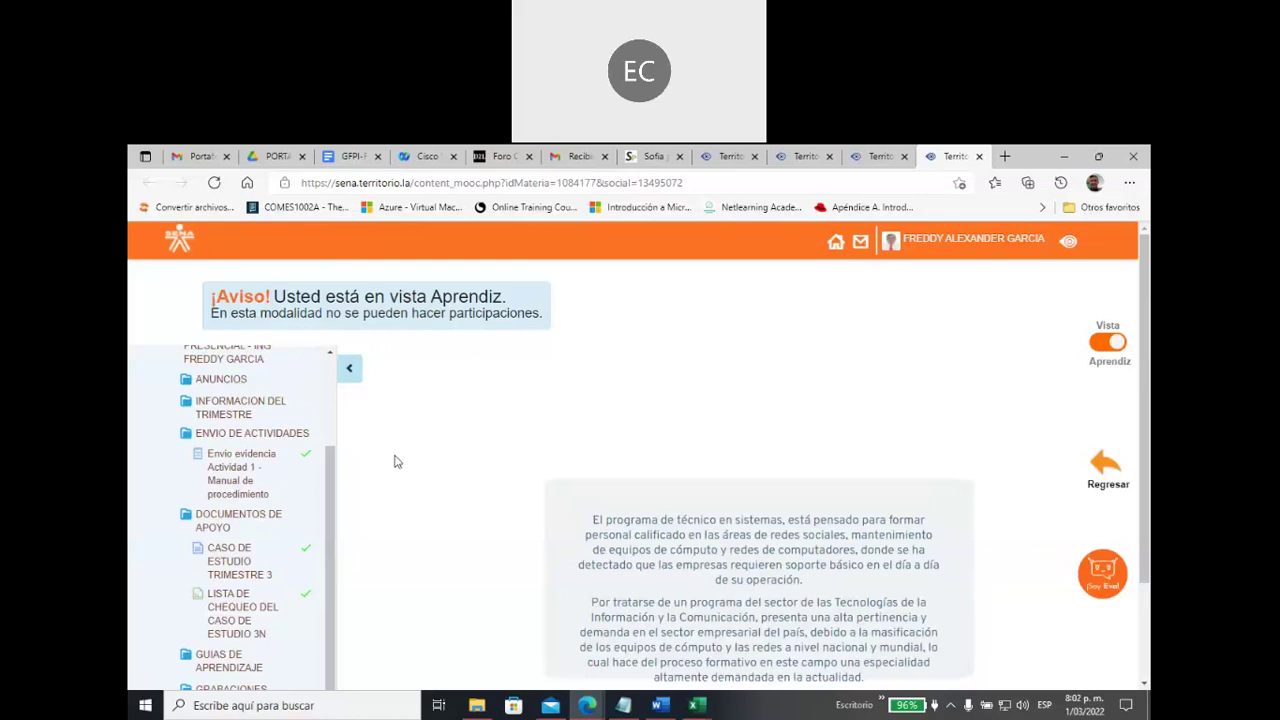
{"action": "scroll", "coordinate": [328, 463], "scroll_direction": "up", "scroll_amount": 2}
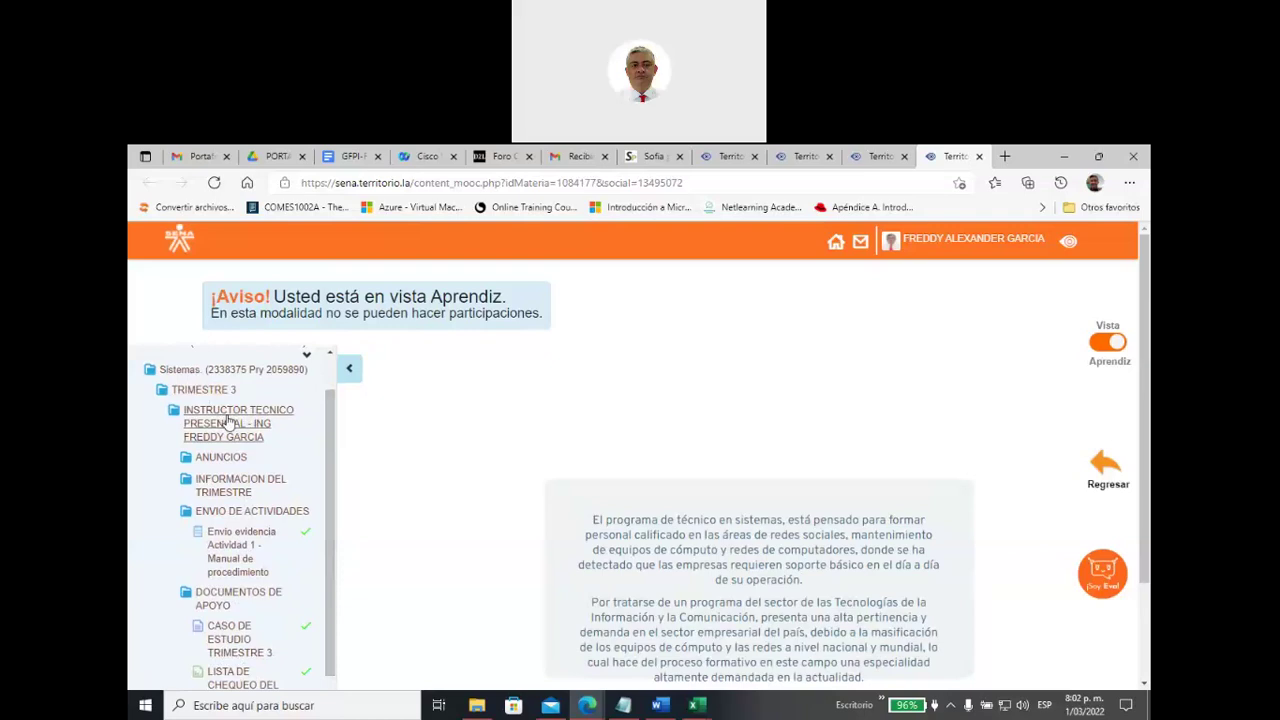
Step: Leave the apprentice view of the course content and collapse the content tree
{"action": "left_click", "coordinate": [1097, 350]}
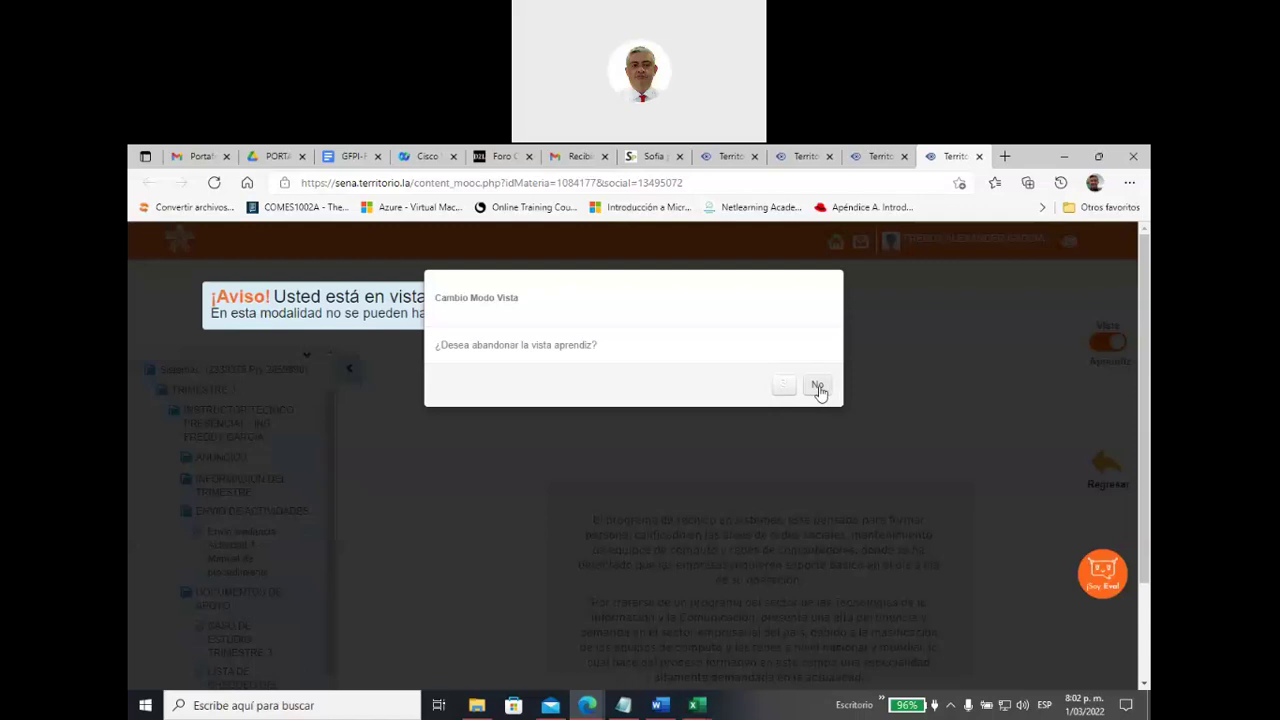
{"action": "left_click", "coordinate": [790, 389]}
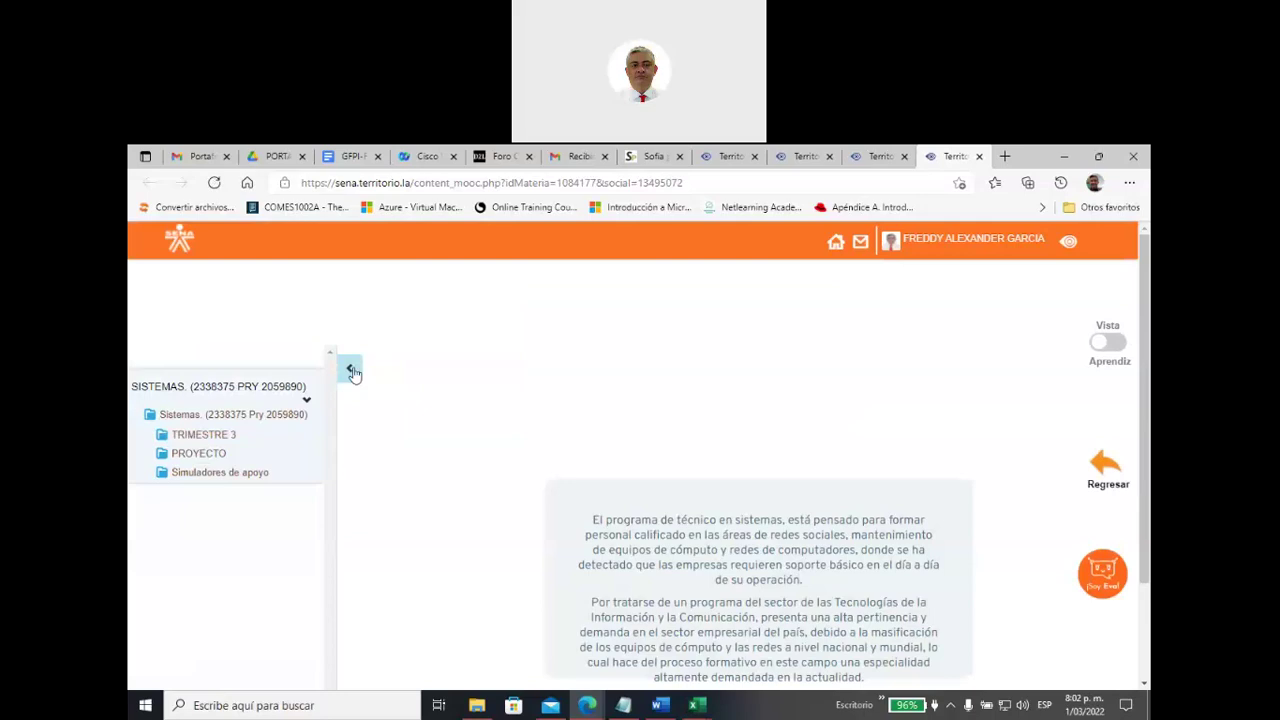
{"action": "left_click", "coordinate": [349, 368]}
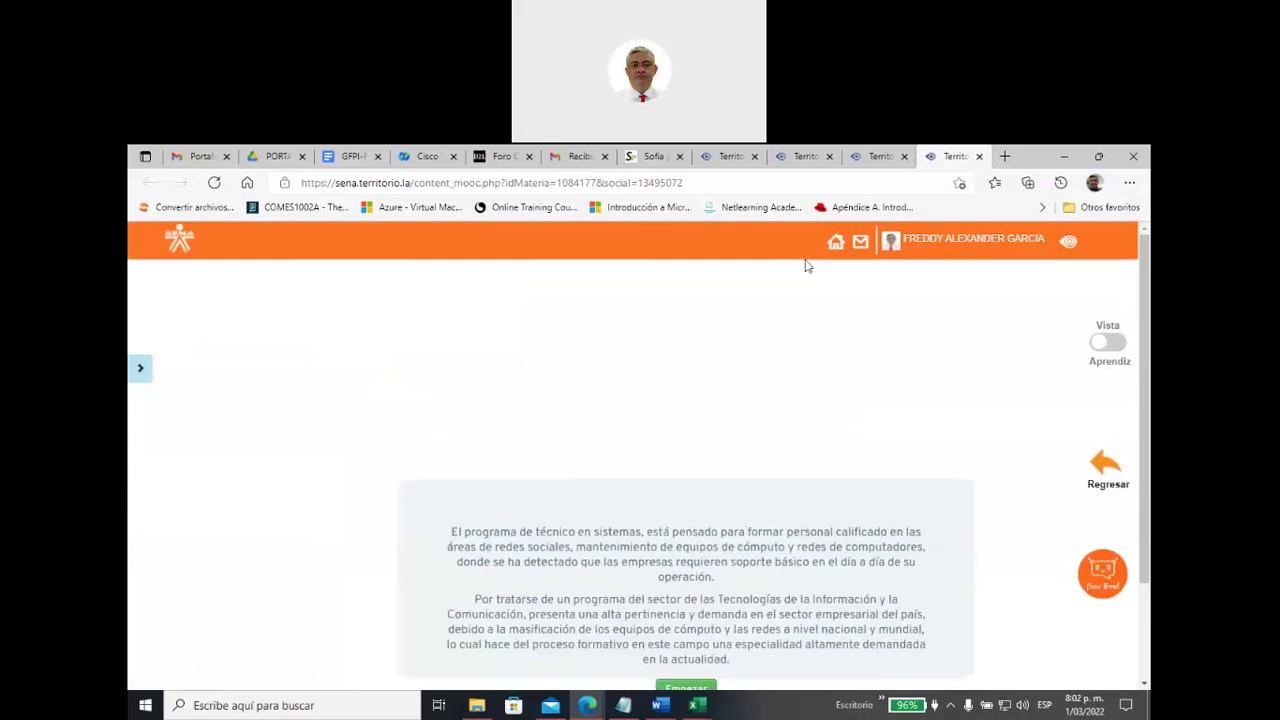
Step: Close the browser tabs holding the Actividad 1 evidence page and the newly opened course content
{"action": "left_click", "coordinate": [862, 158]}
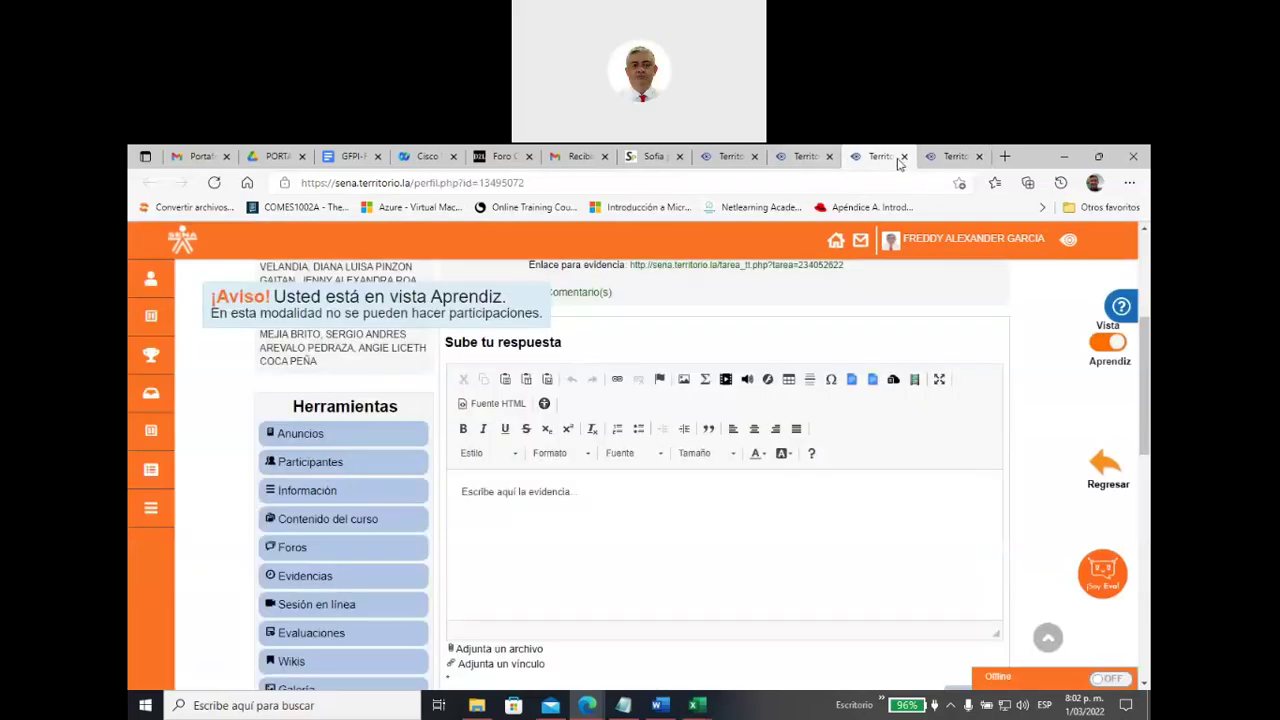
{"action": "left_click", "coordinate": [905, 157]}
{"action": "left_click", "coordinate": [904, 157]}
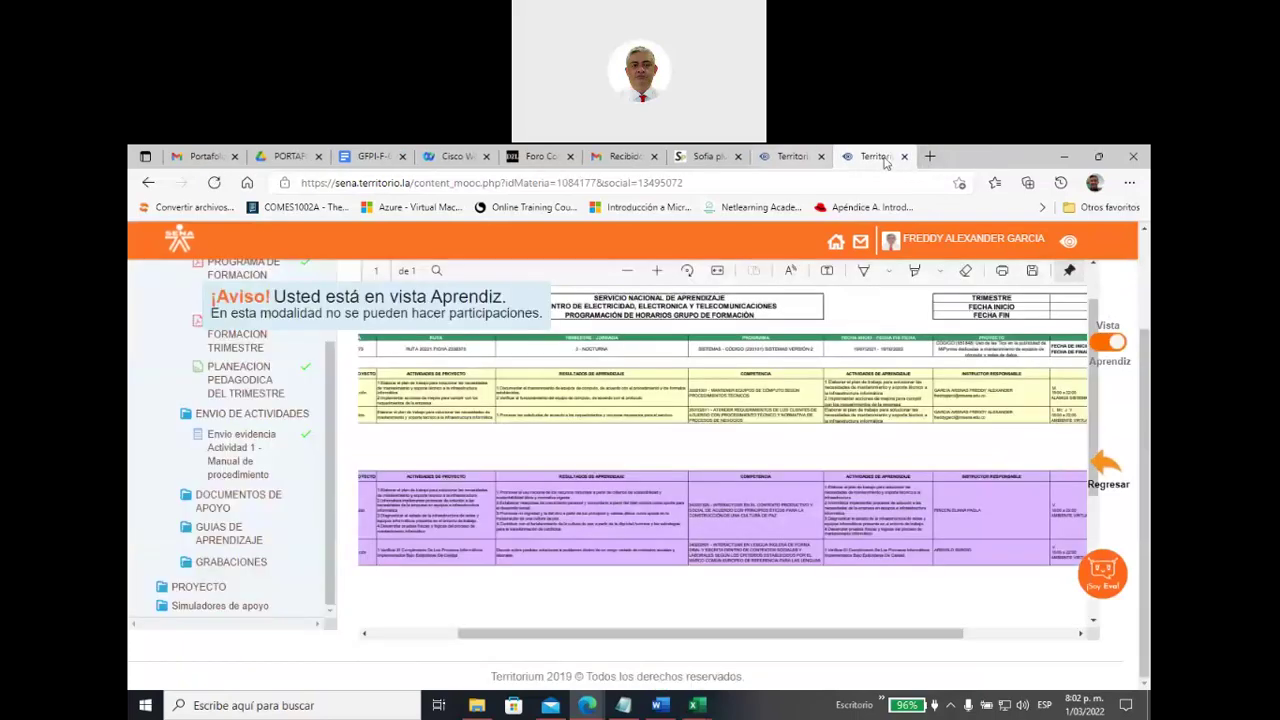
Step: Return to the platform's home page, dismiss the CloudLabs advertisement, and open the SISTEMAS course with ficha 2338375
{"action": "scroll", "coordinate": [550, 420], "scroll_direction": "up", "scroll_amount": 3}
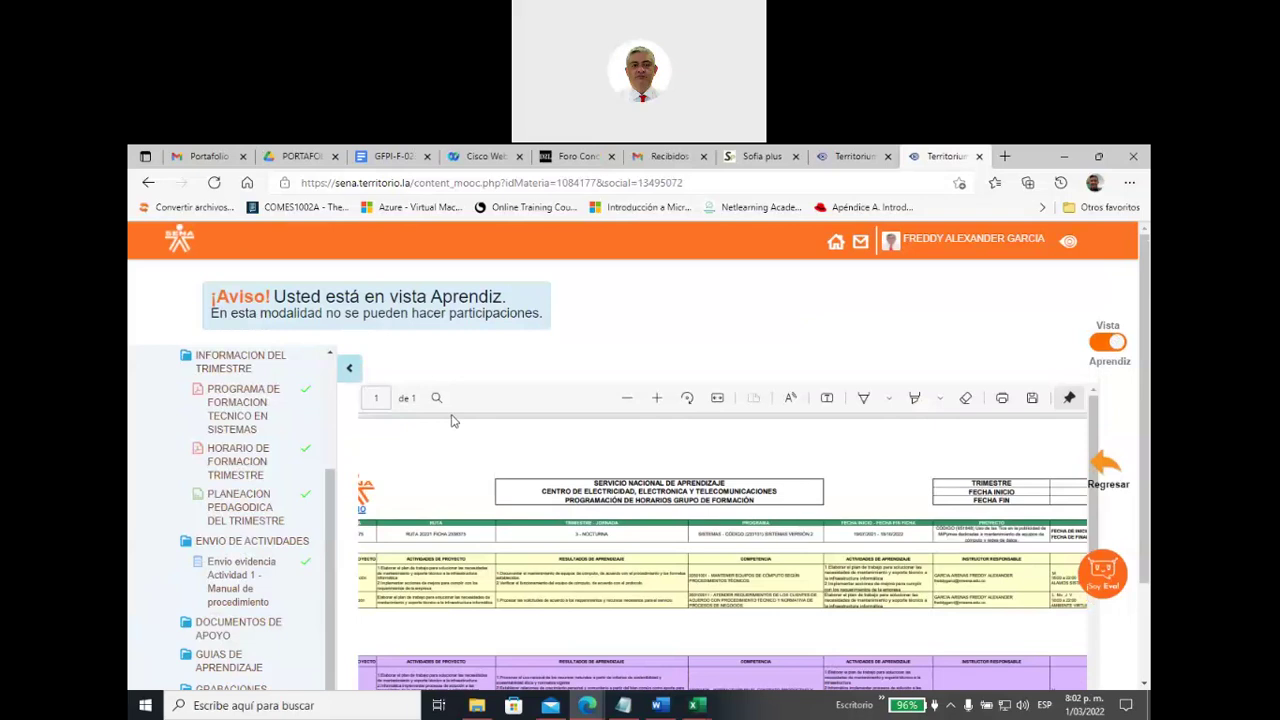
{"action": "left_click", "coordinate": [835, 243]}
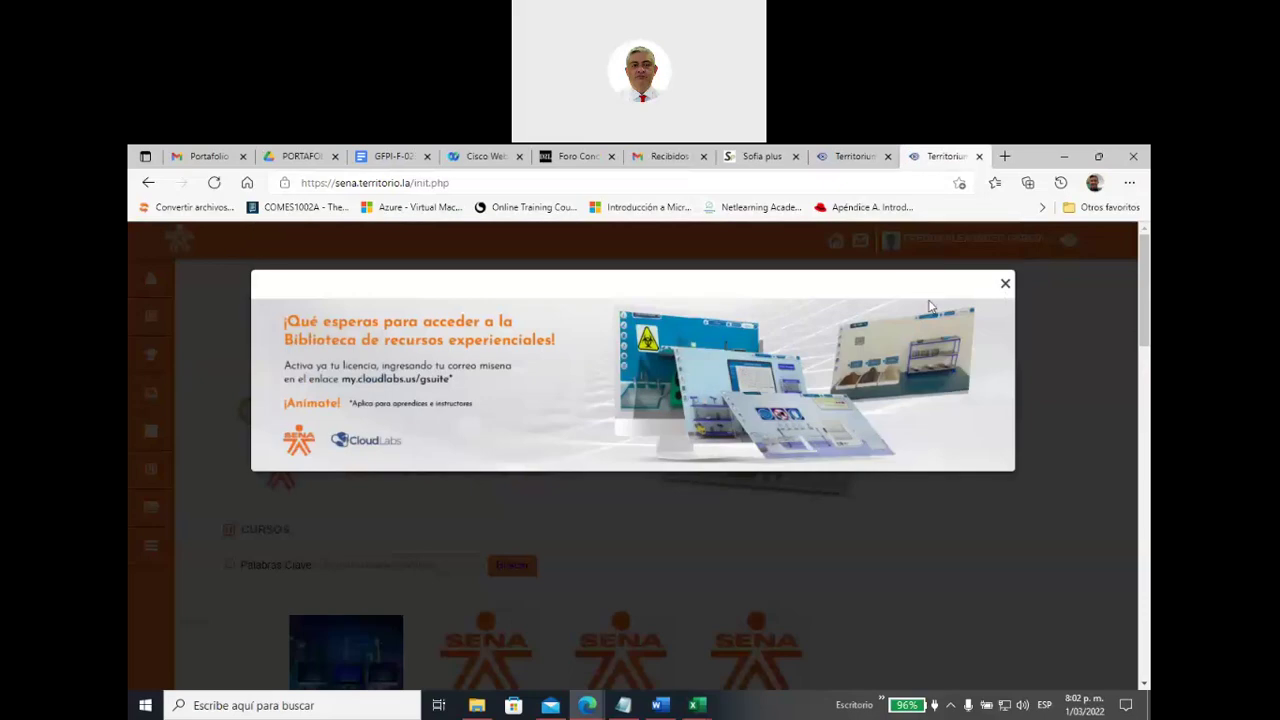
{"action": "left_click", "coordinate": [1003, 284]}
{"action": "scroll", "coordinate": [588, 381], "scroll_direction": "down", "scroll_amount": 5}
{"action": "scroll", "coordinate": [588, 381], "scroll_direction": "down", "scroll_amount": 8}
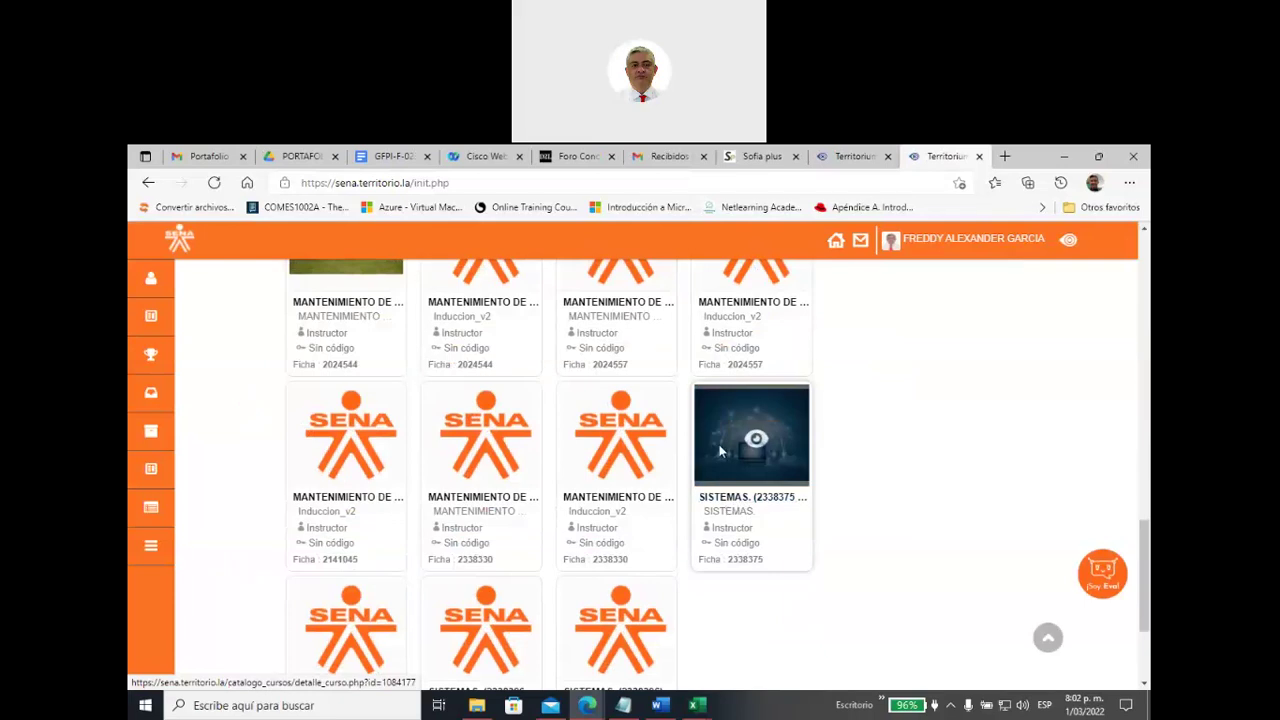
{"action": "left_click", "coordinate": [737, 497]}
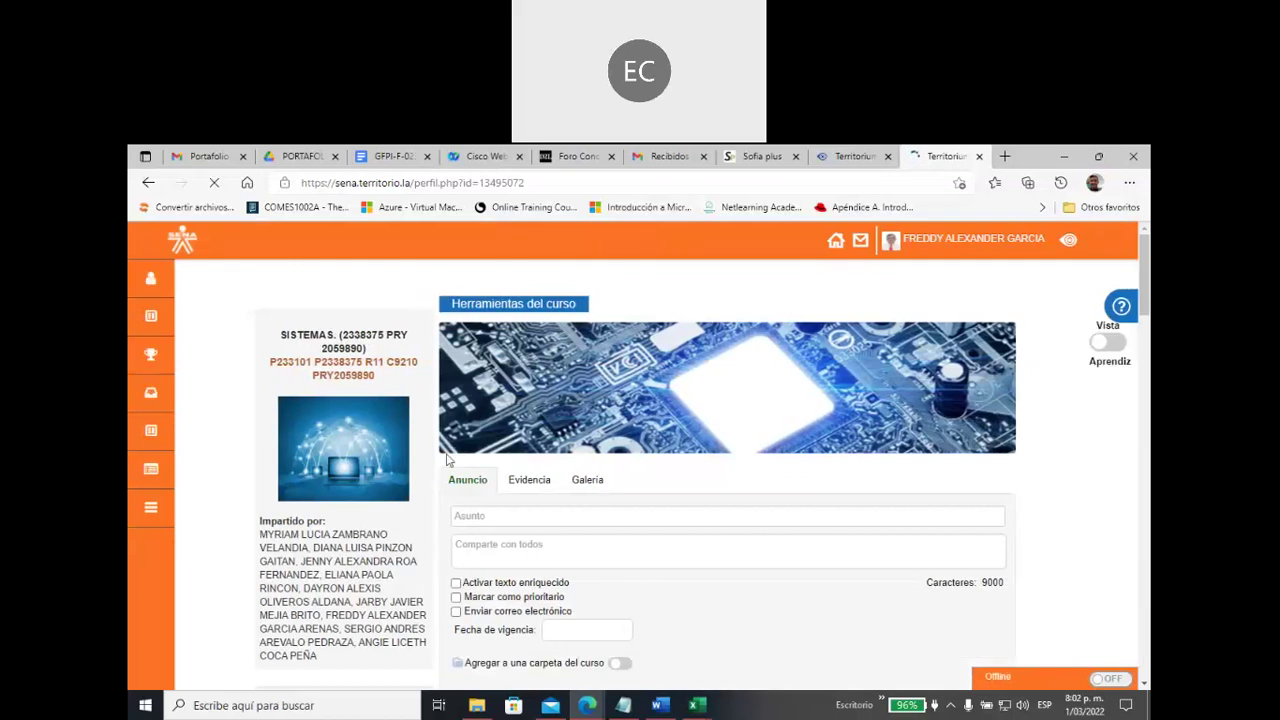
Step: Open the course's Anuncios tool and find the announcement Envio evidencia Actividad 1 - Manual de procedimiento
{"action": "scroll", "coordinate": [435, 490], "scroll_direction": "down", "scroll_amount": 3}
{"action": "scroll", "coordinate": [435, 490], "scroll_direction": "down", "scroll_amount": 1}
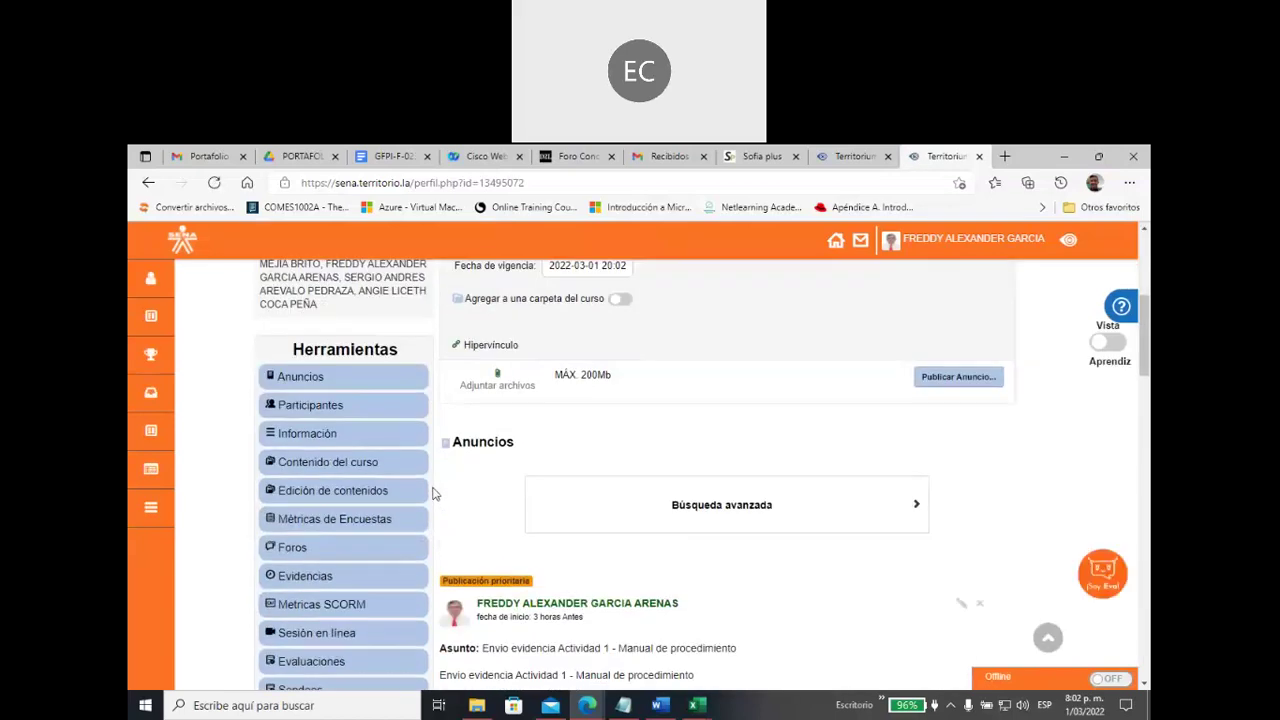
{"action": "scroll", "coordinate": [435, 491], "scroll_direction": "down", "scroll_amount": 1}
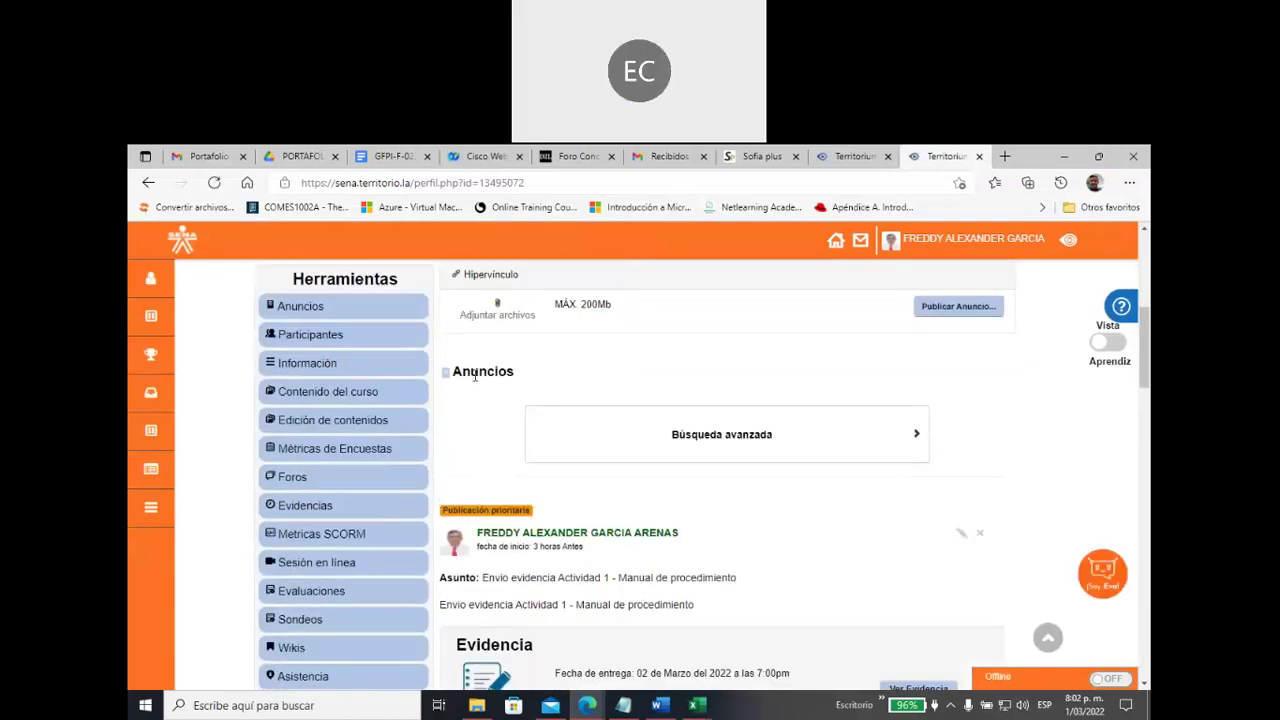
{"action": "left_click_drag", "start_coordinate": [450, 372], "coordinate": [554, 380]}
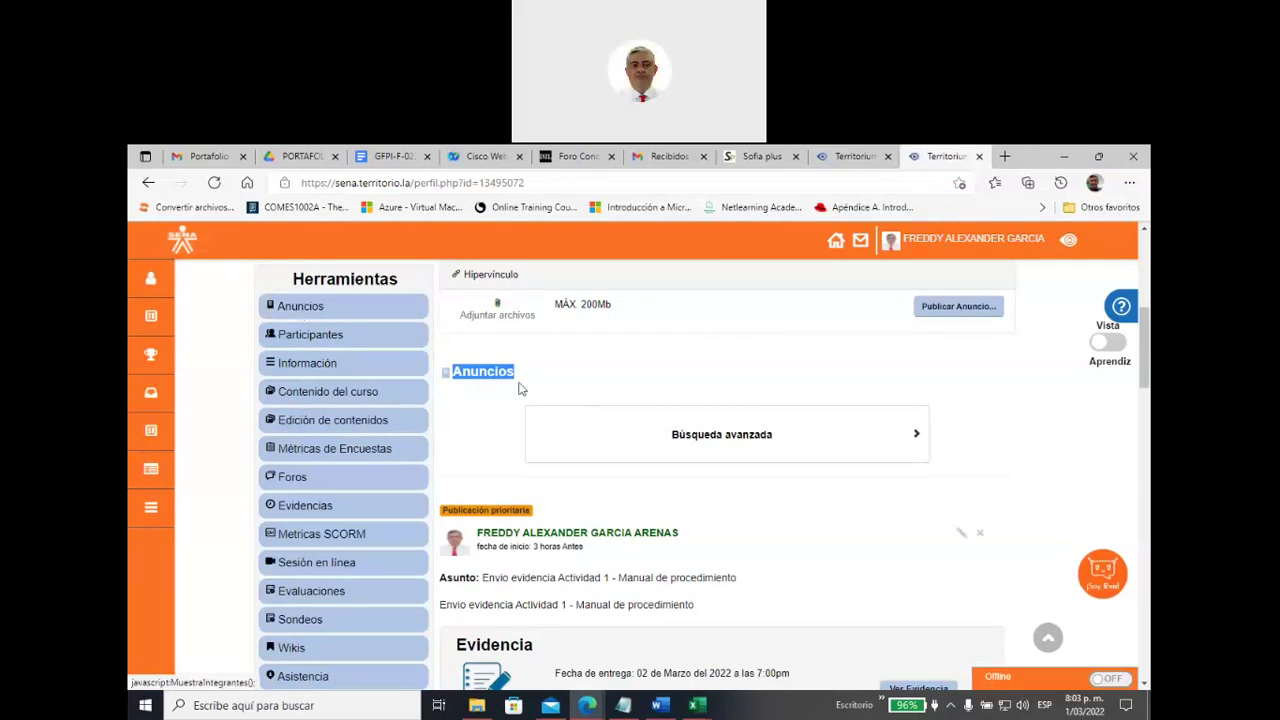
{"action": "left_click", "coordinate": [306, 310]}
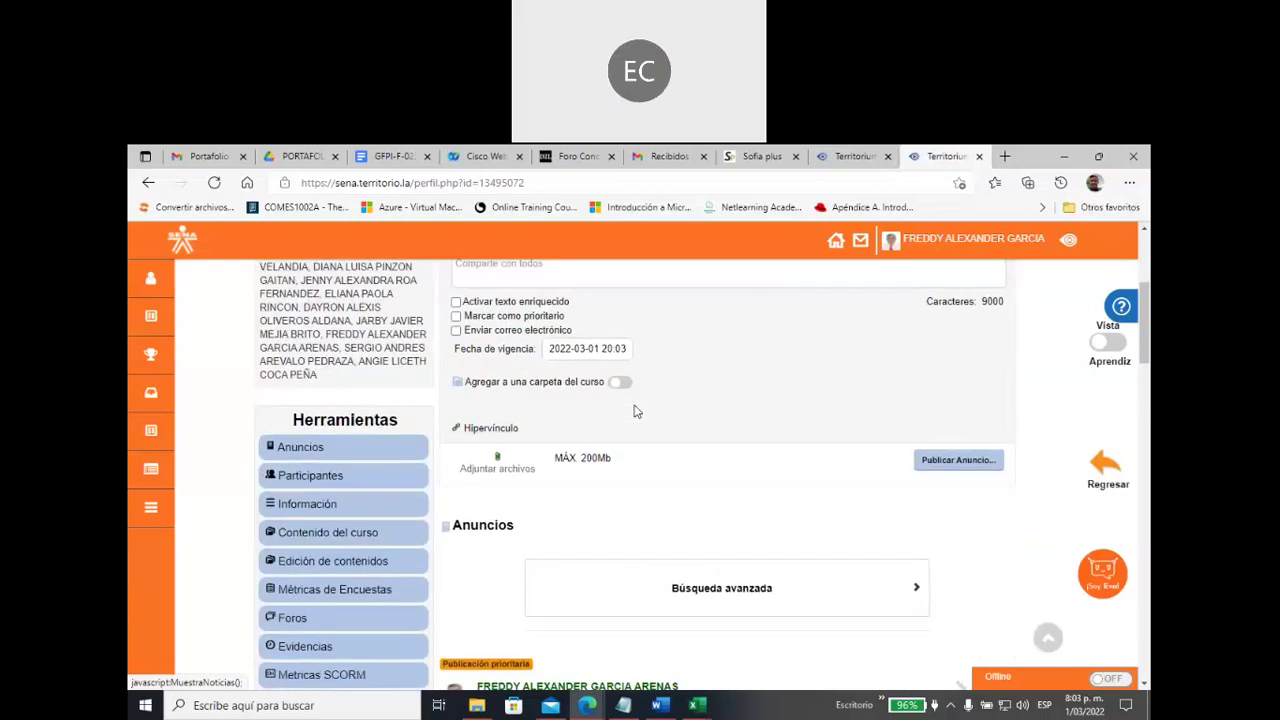
{"action": "scroll", "coordinate": [633, 411], "scroll_direction": "down", "scroll_amount": 2}
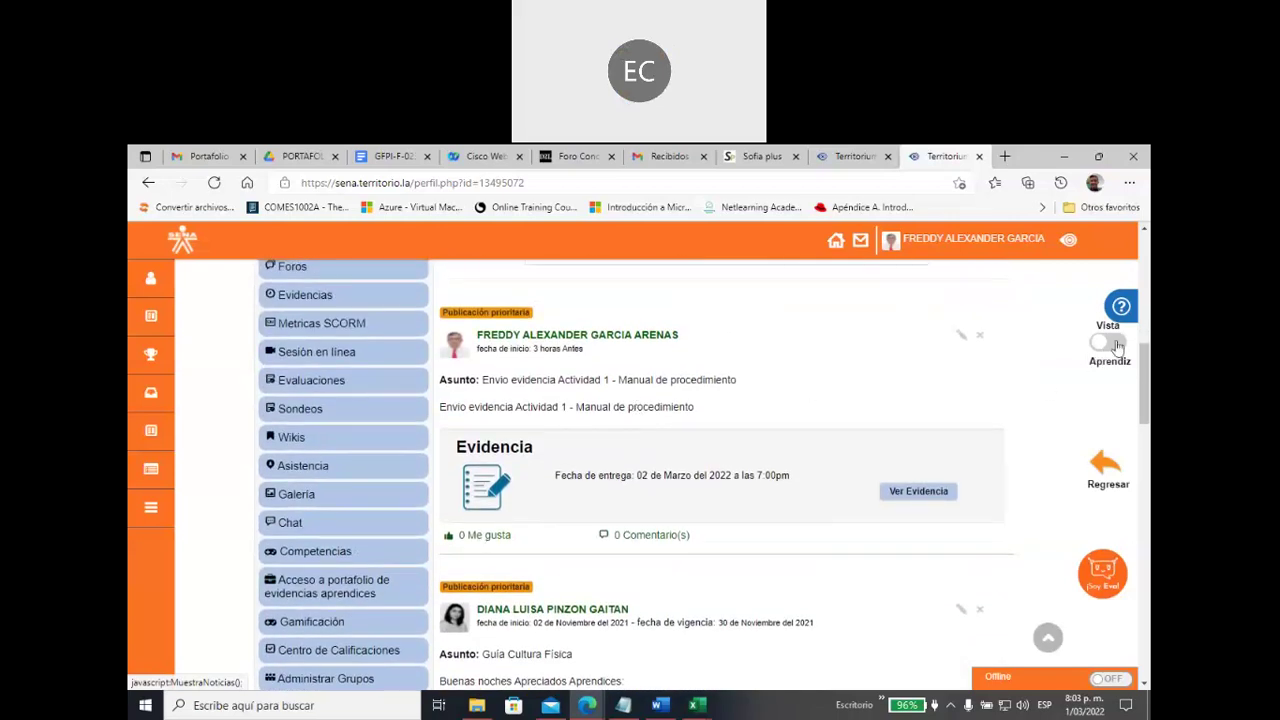
Step: Switch the course to the apprentice view and look over its Anuncios section and Herramientas list
{"action": "left_click", "coordinate": [1117, 344]}
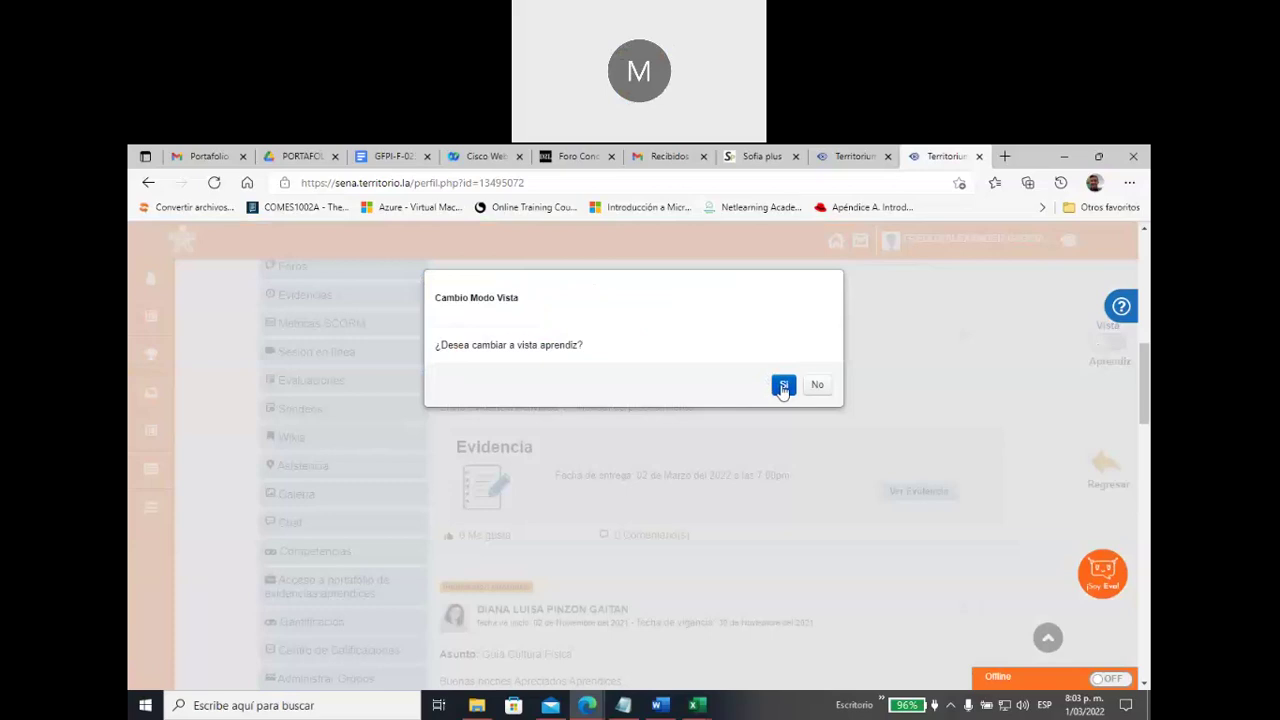
{"action": "left_click", "coordinate": [784, 386]}
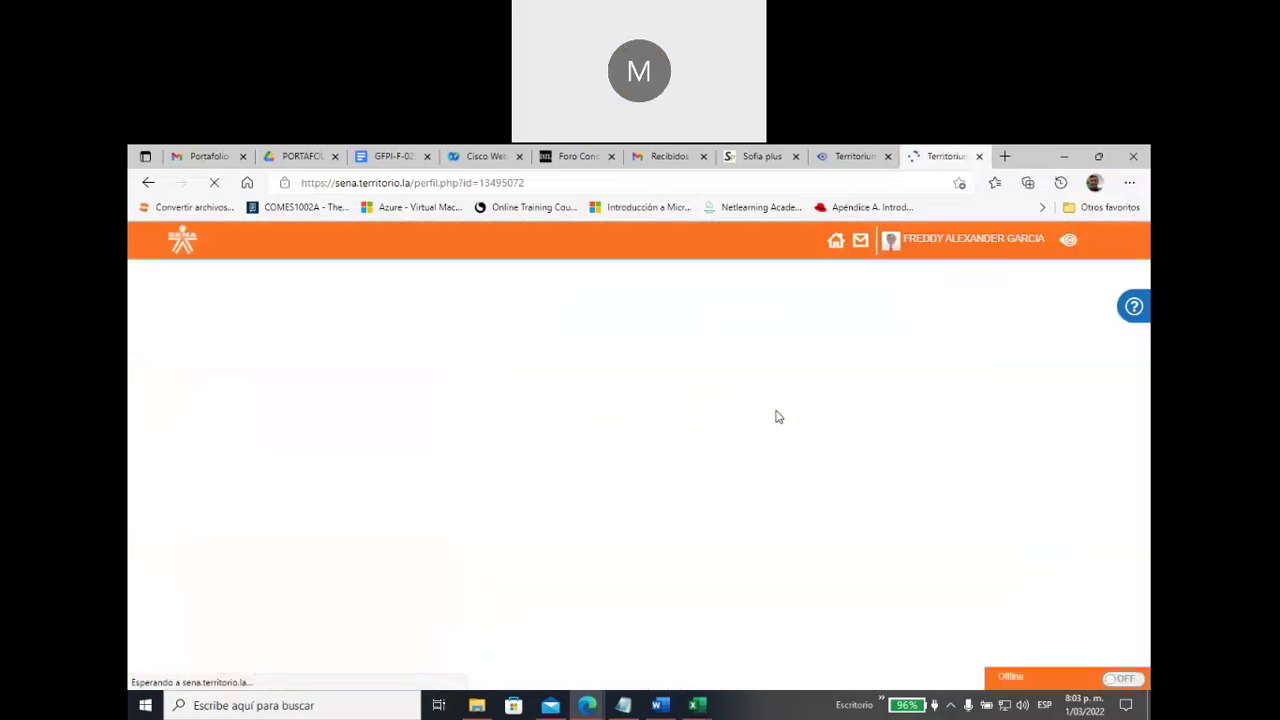
{"action": "scroll", "coordinate": [580, 498], "scroll_direction": "down", "scroll_amount": 2}
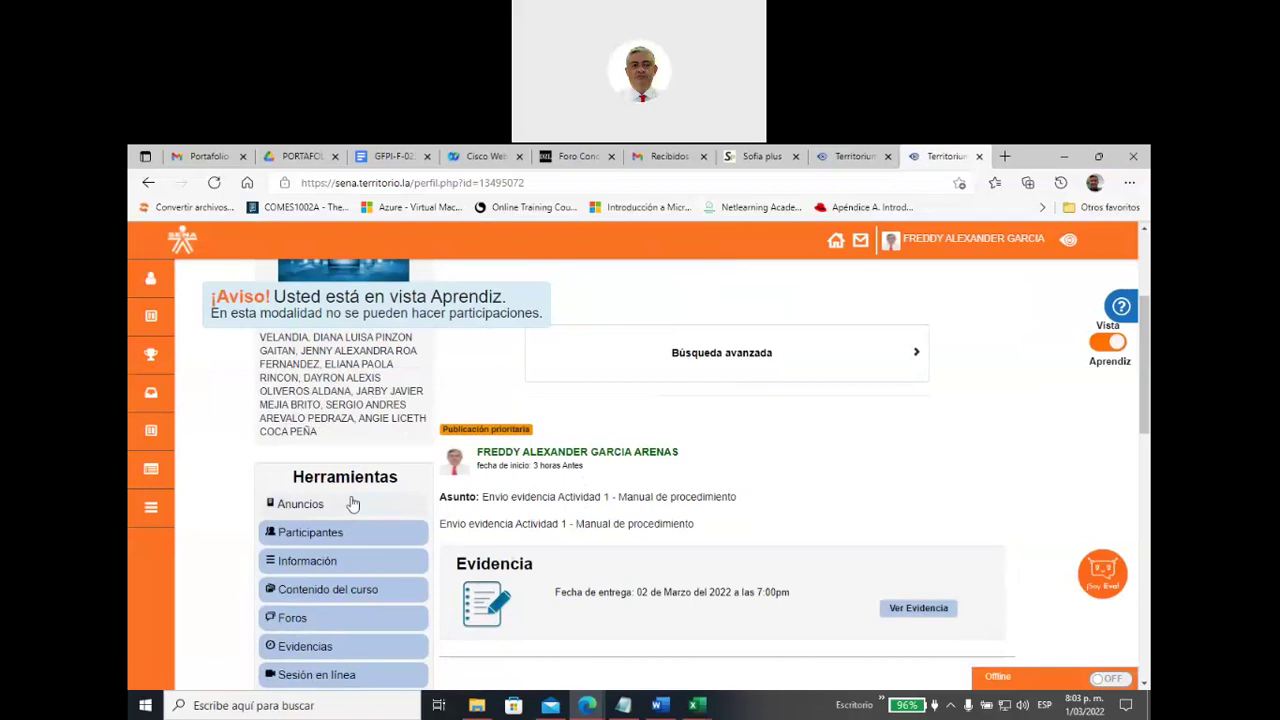
{"action": "scroll", "coordinate": [492, 415], "scroll_direction": "up", "scroll_amount": 2}
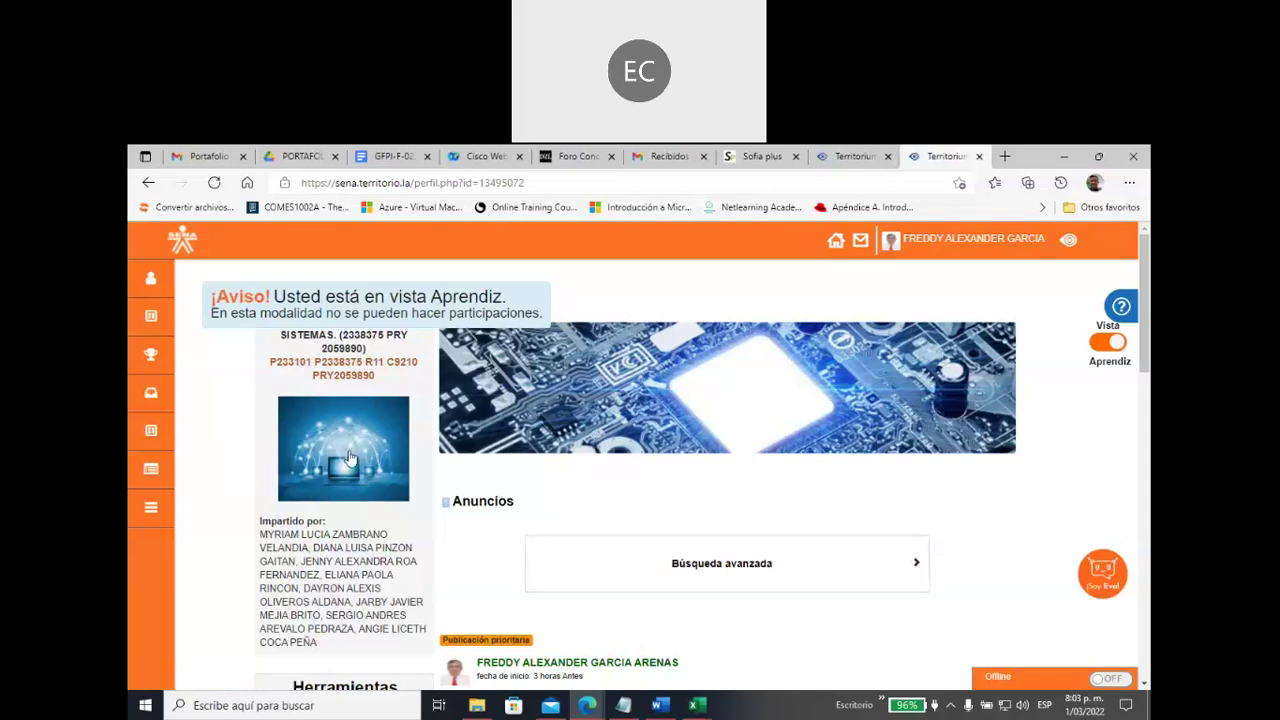
{"action": "scroll", "coordinate": [434, 494], "scroll_direction": "down", "scroll_amount": 4}
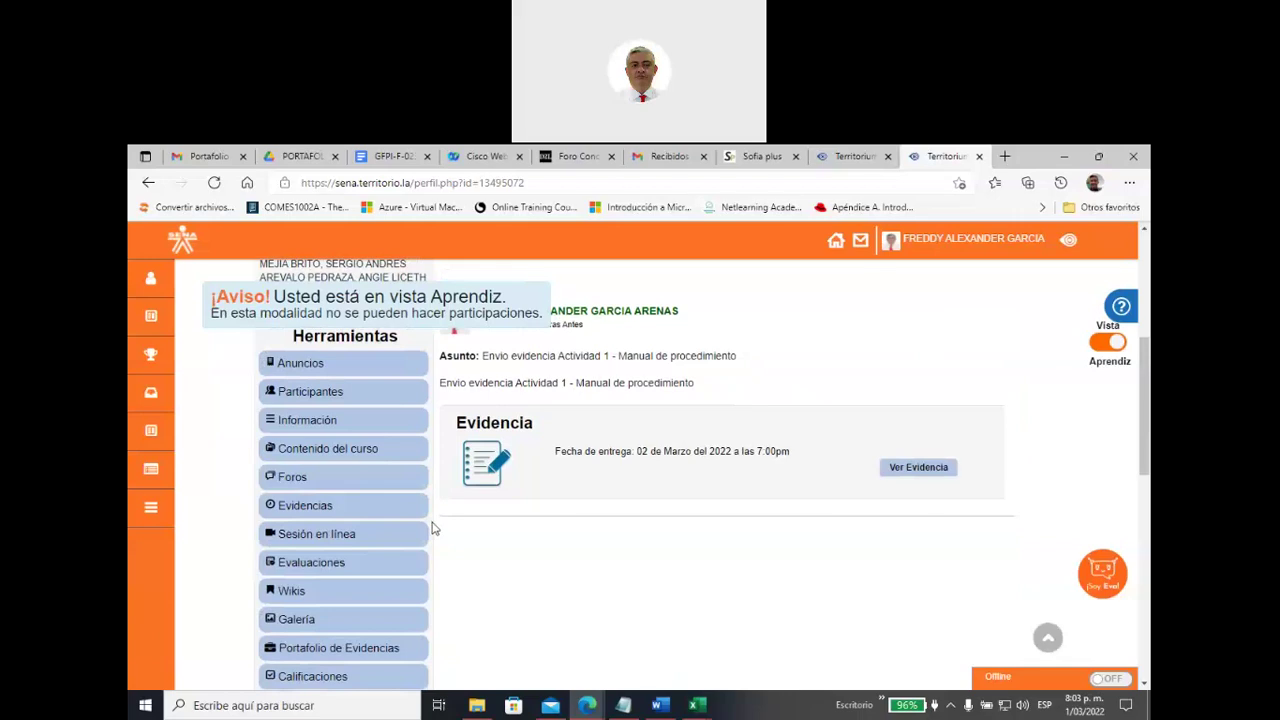
{"action": "scroll", "coordinate": [434, 528], "scroll_direction": "up", "scroll_amount": 2}
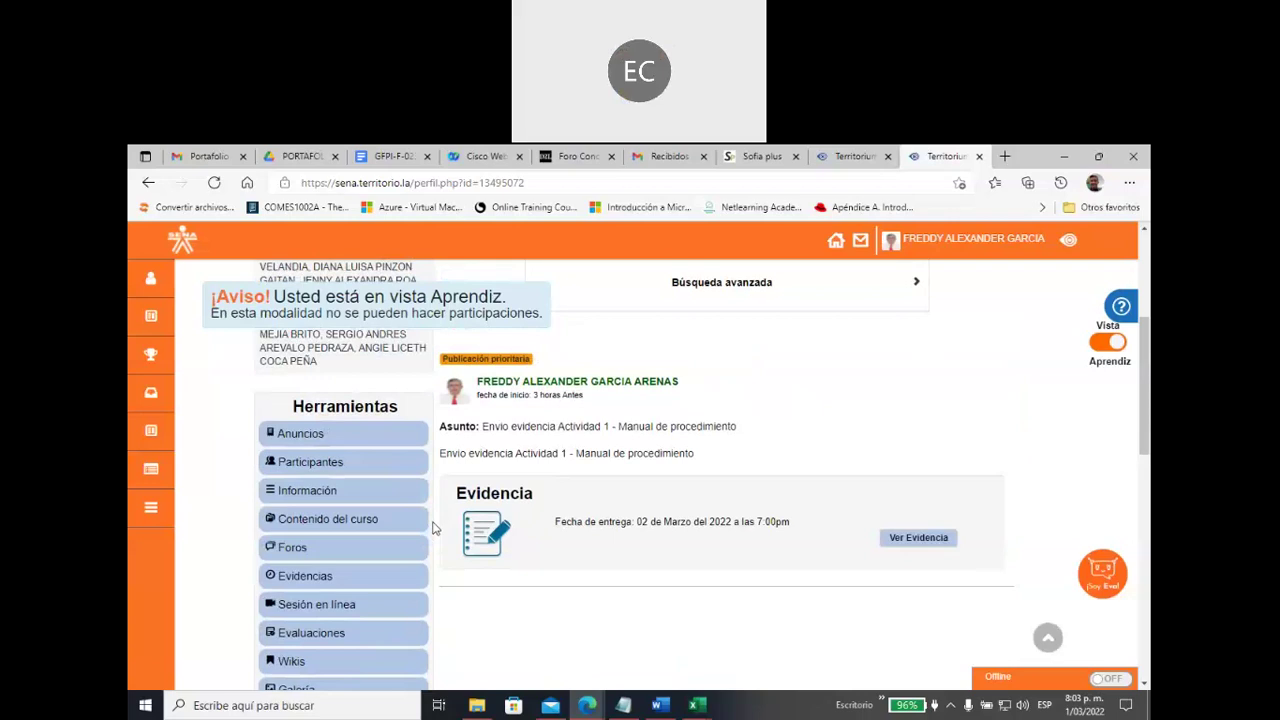
{"action": "scroll", "coordinate": [434, 528], "scroll_direction": "down", "scroll_amount": 2}
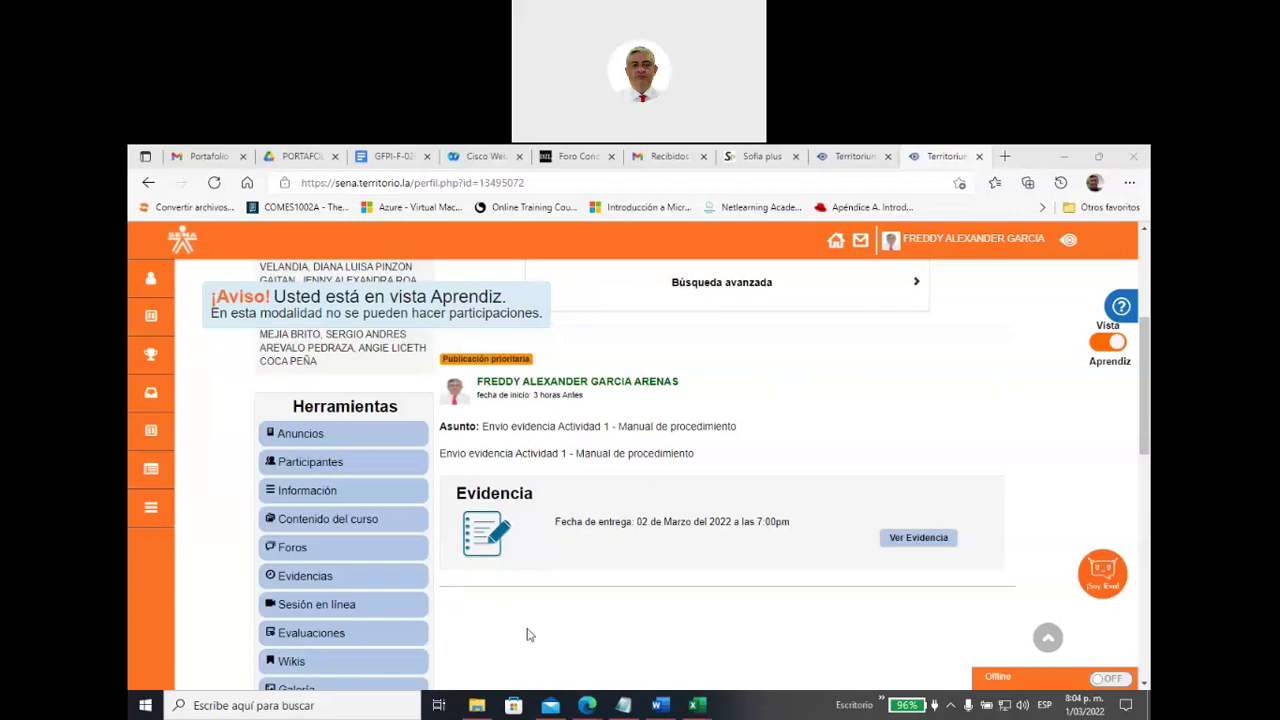
Step: Highlight the subject and delivery date of the Actividad 1 evidence announcement to point them out
{"action": "scroll", "coordinate": [527, 606], "scroll_direction": "up", "scroll_amount": 3}
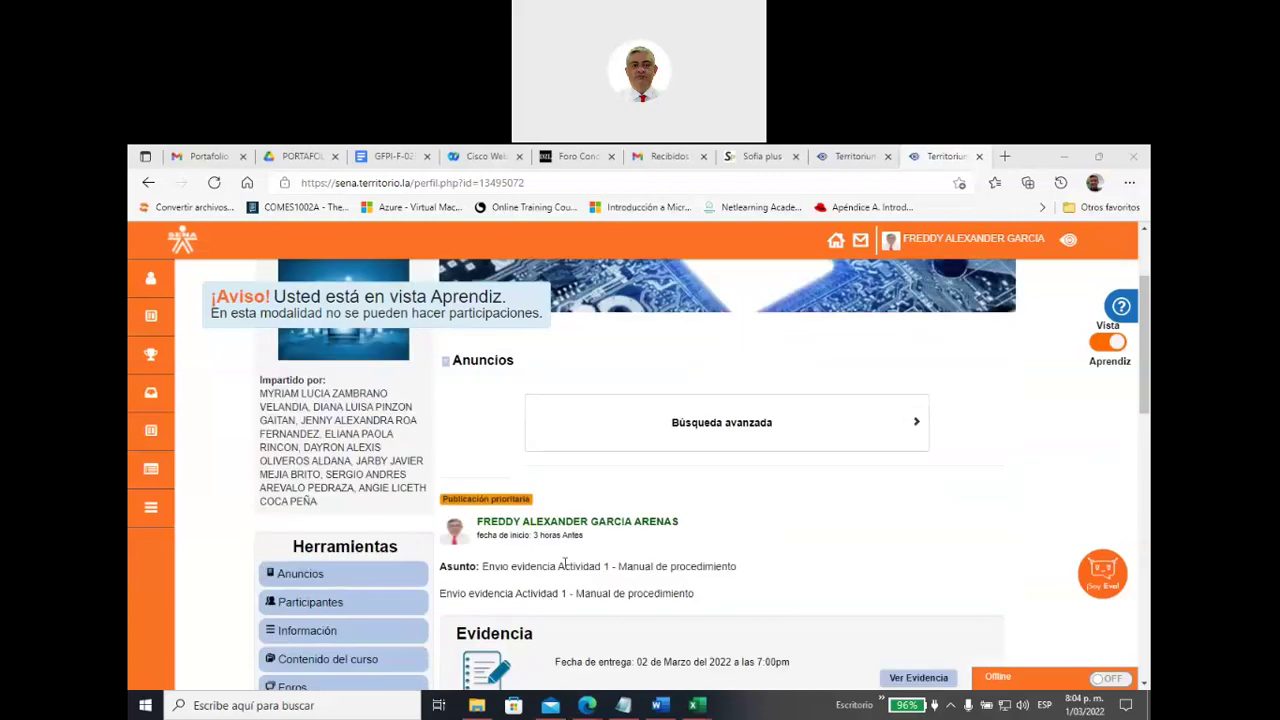
{"action": "scroll", "coordinate": [570, 530], "scroll_direction": "down", "scroll_amount": 1}
{"action": "scroll", "coordinate": [541, 562], "scroll_direction": "down", "scroll_amount": 1}
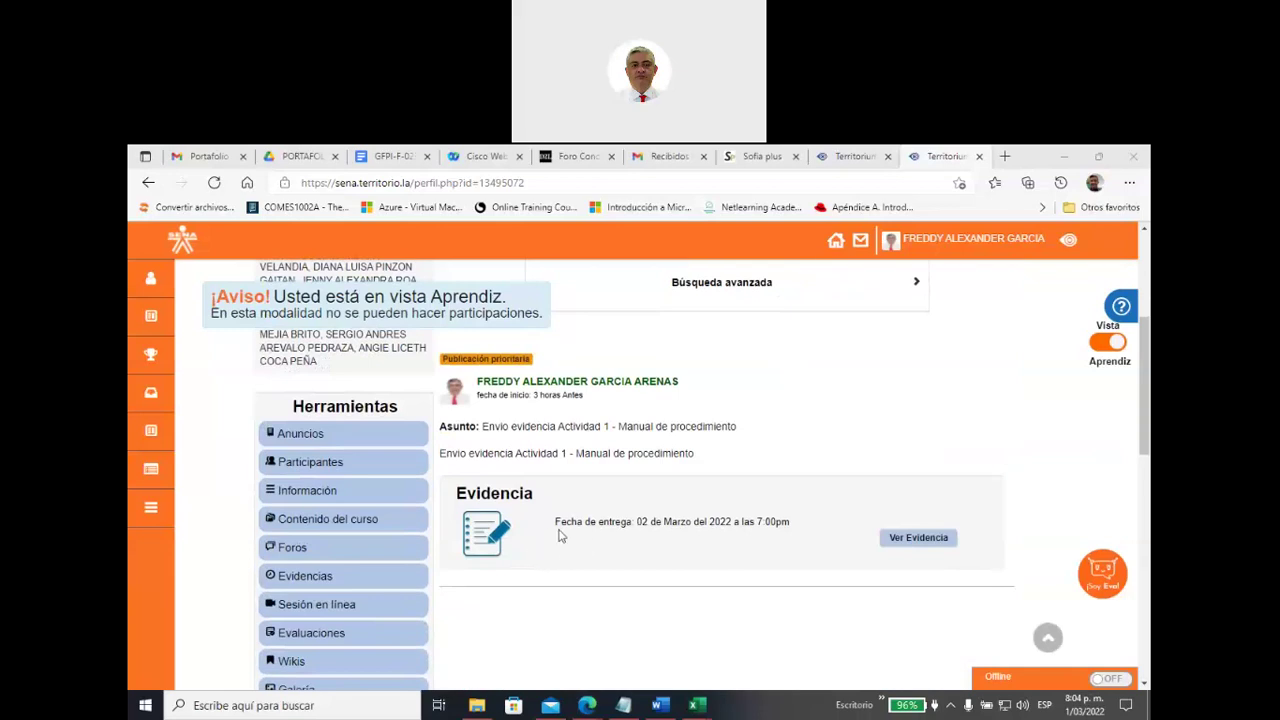
{"action": "left_click", "coordinate": [713, 424]}
{"action": "left_click_drag", "start_coordinate": [615, 426], "coordinate": [440, 412]}
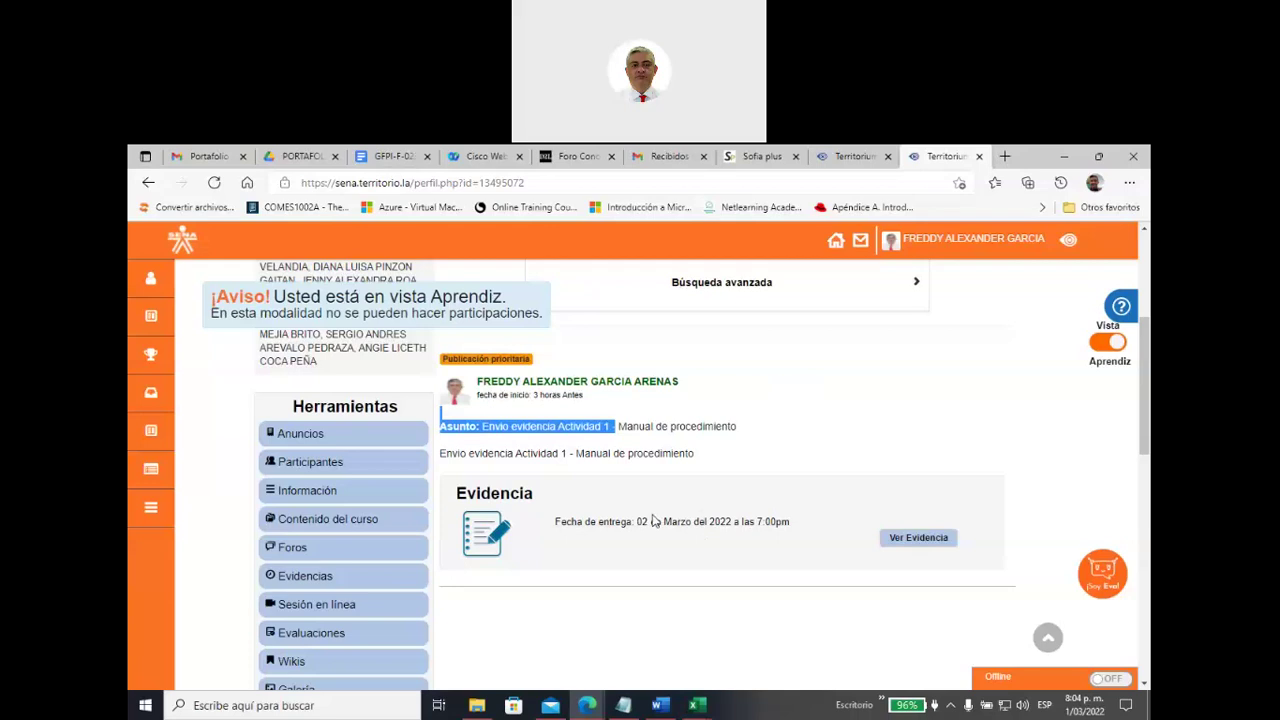
{"action": "left_click_drag", "start_coordinate": [638, 521], "coordinate": [632, 598]}
{"action": "left_click", "coordinate": [803, 428]}
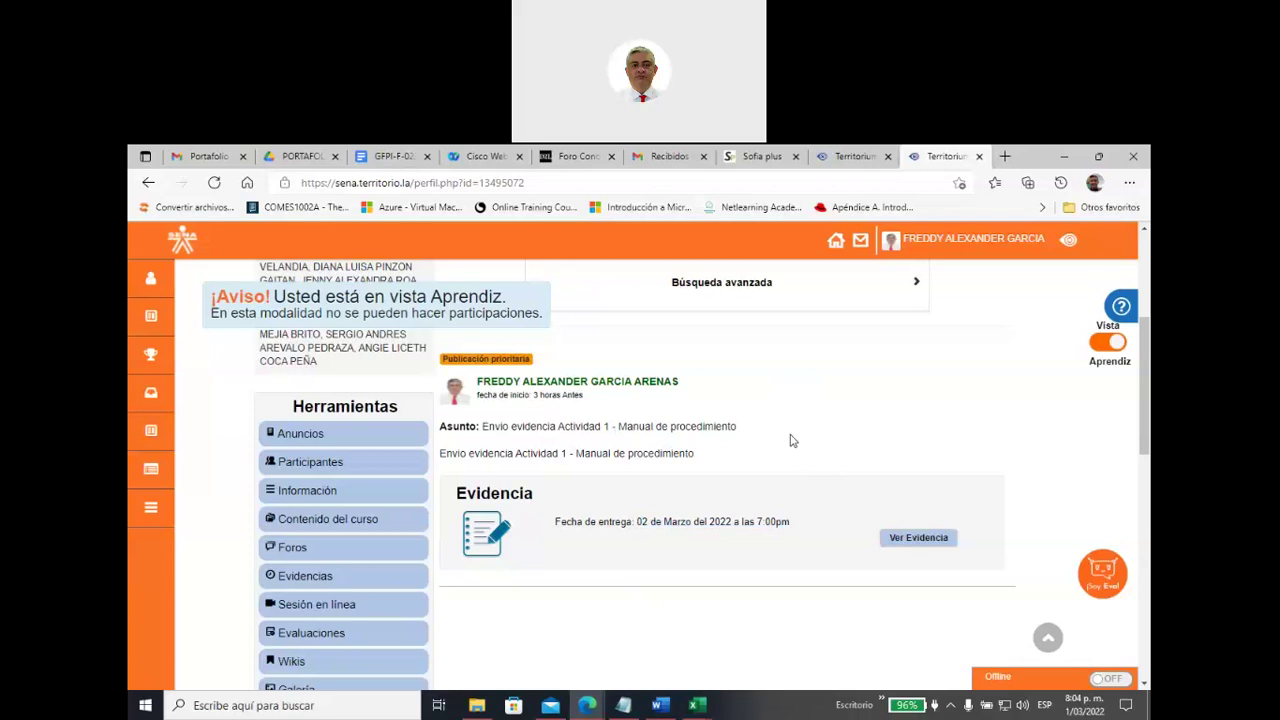
{"action": "double_click", "coordinate": [604, 426]}
{"action": "left_click", "coordinate": [218, 427]}
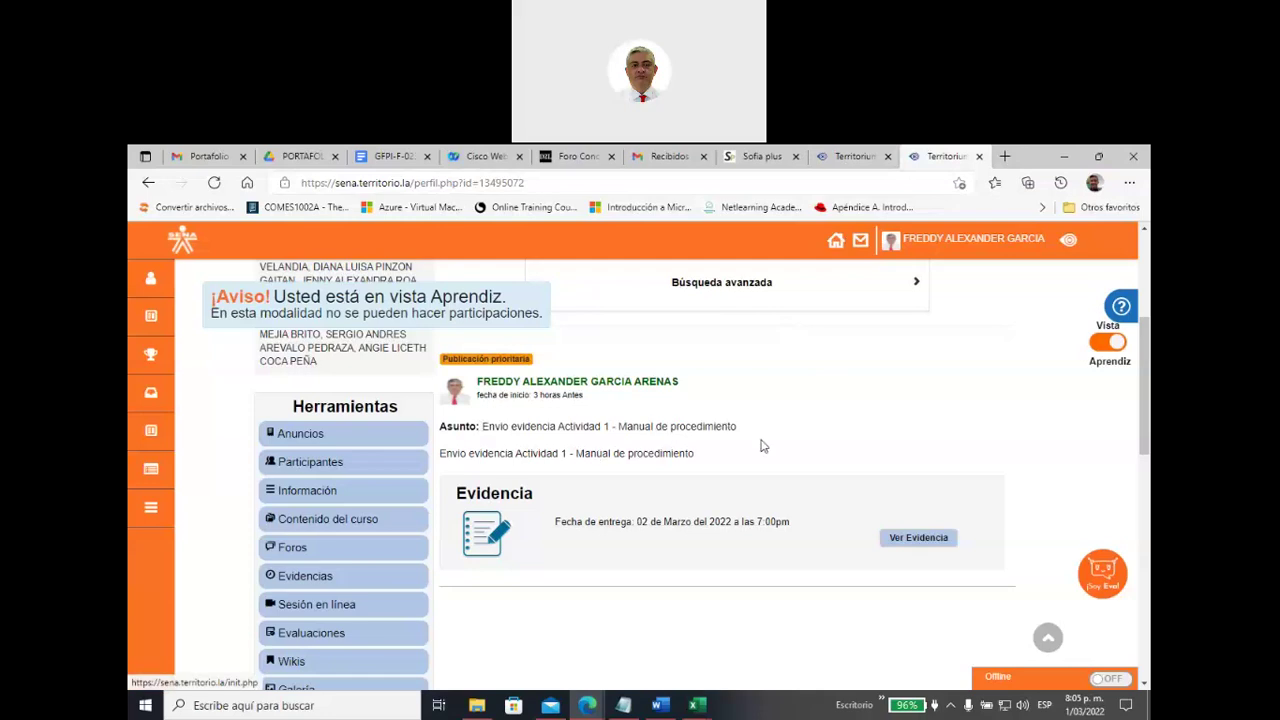
Step: Examine the Herramientas available to apprentices alongside the Actividad 1 evidence announcement
{"action": "scroll", "coordinate": [760, 445], "scroll_direction": "up", "scroll_amount": 3}
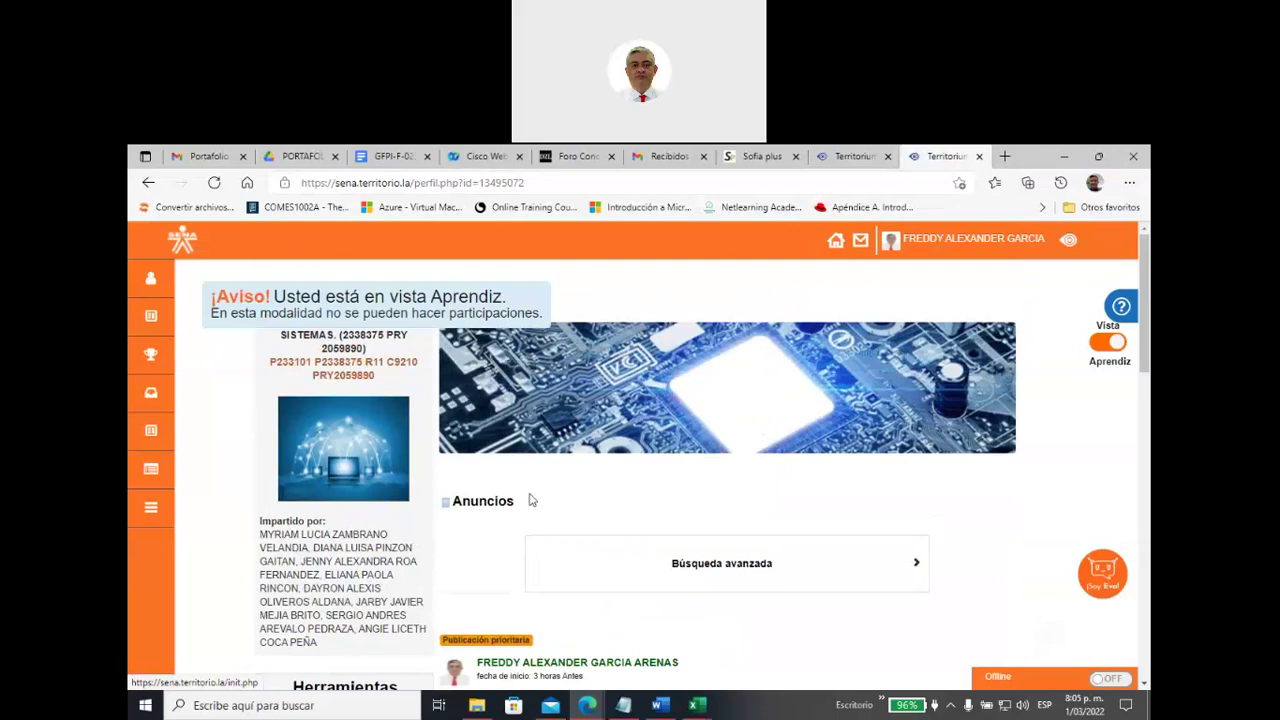
{"action": "scroll", "coordinate": [531, 500], "scroll_direction": "down", "scroll_amount": 3}
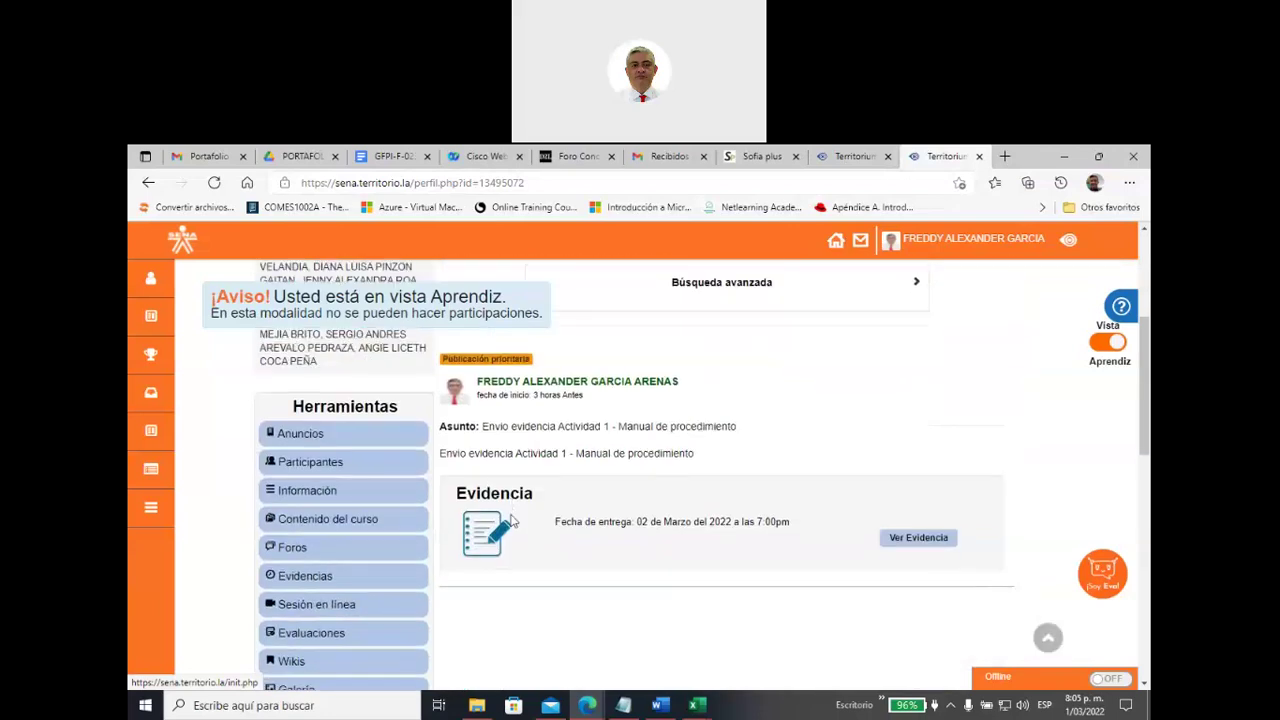
{"action": "scroll", "coordinate": [508, 519], "scroll_direction": "down", "scroll_amount": 2}
{"action": "scroll", "coordinate": [503, 520], "scroll_direction": "up", "scroll_amount": 1}
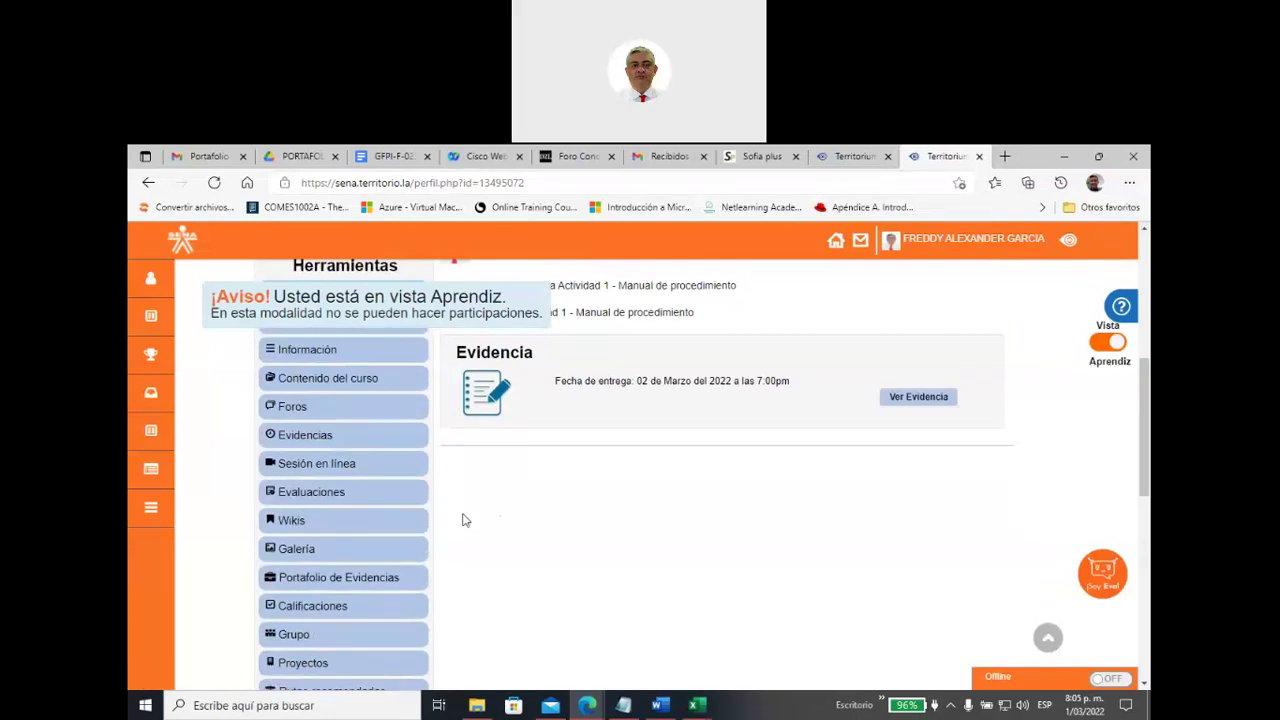
{"action": "scroll", "coordinate": [470, 521], "scroll_direction": "down", "scroll_amount": 1}
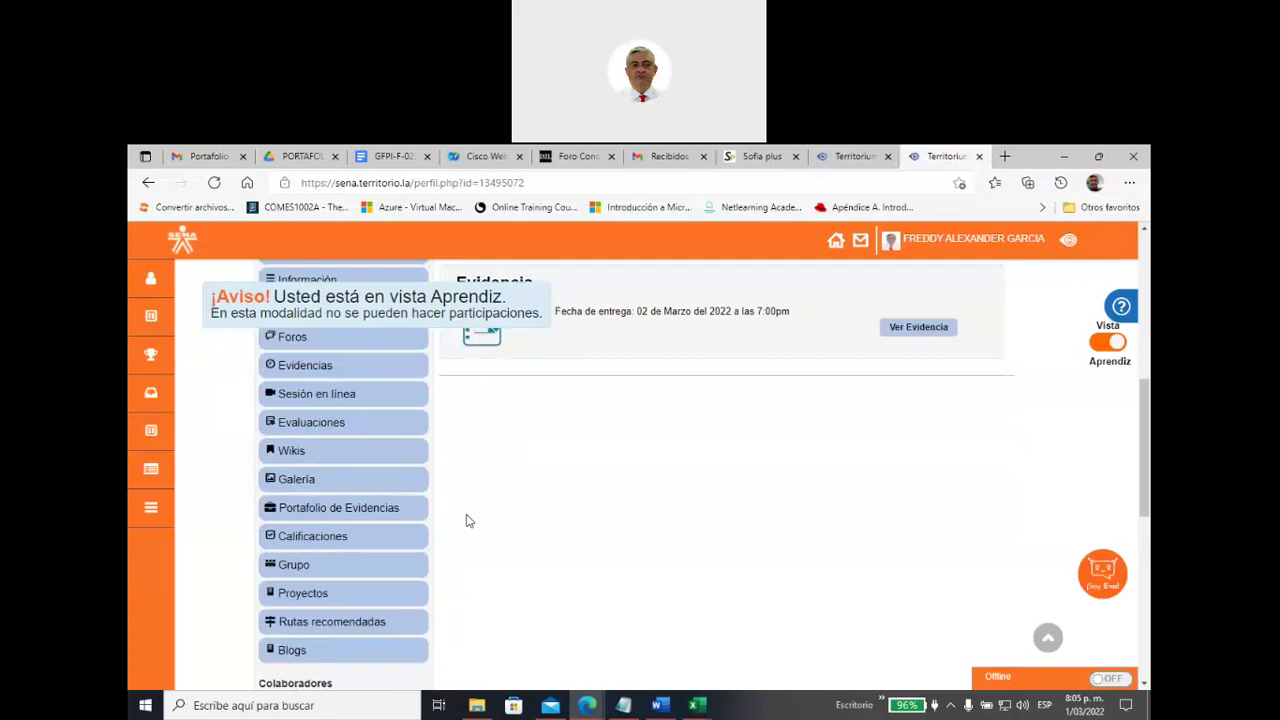
{"action": "scroll", "coordinate": [465, 521], "scroll_direction": "up", "scroll_amount": 3}
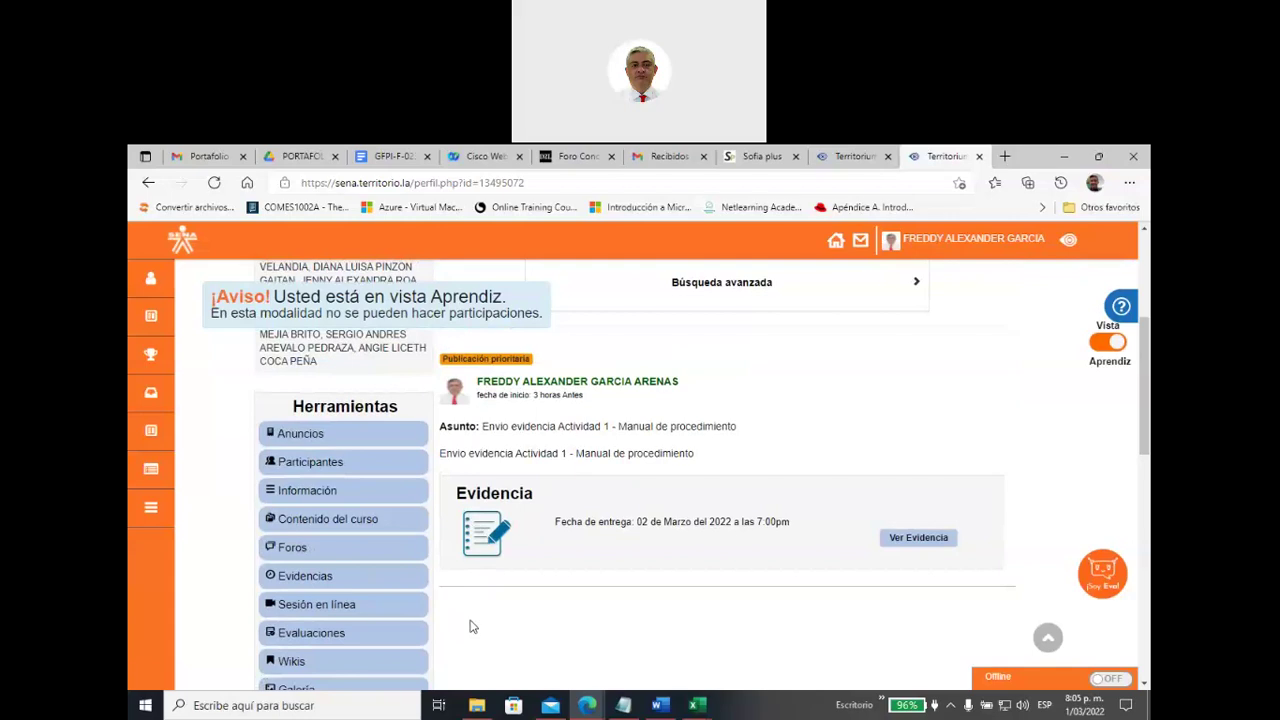
{"action": "scroll", "coordinate": [465, 620], "scroll_direction": "down", "scroll_amount": 2}
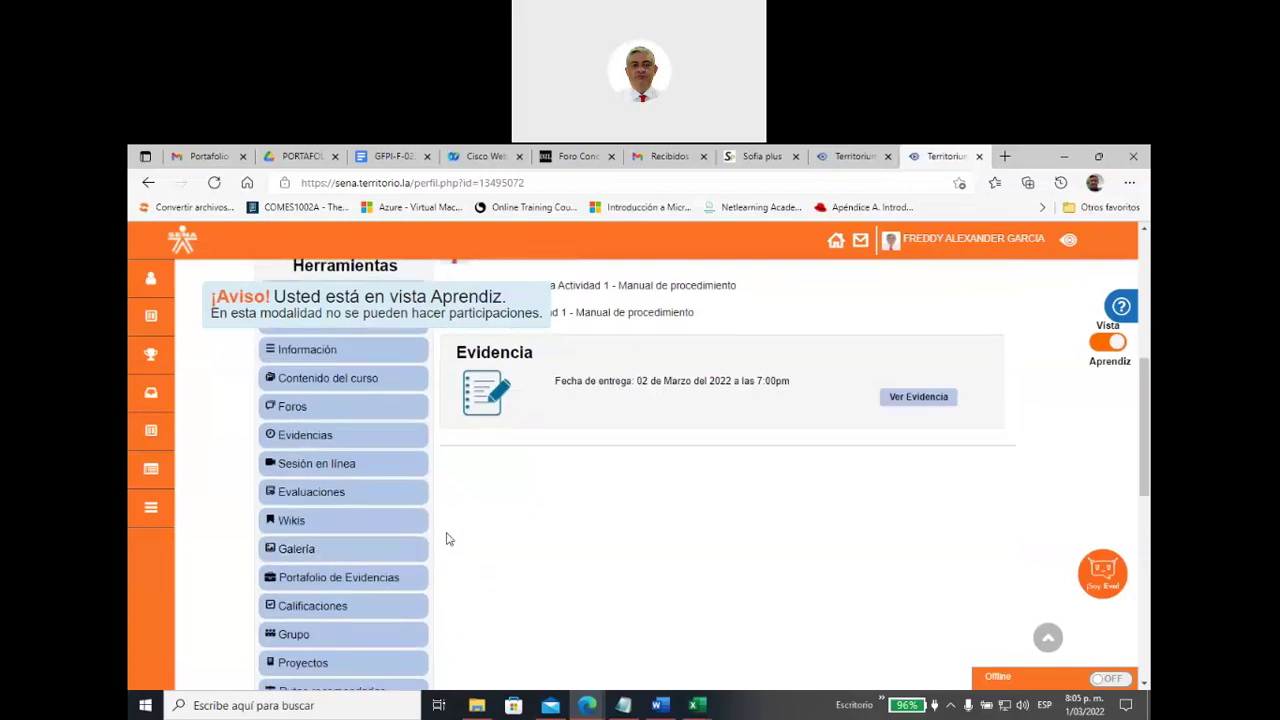
{"action": "scroll", "coordinate": [448, 539], "scroll_direction": "down", "scroll_amount": 1}
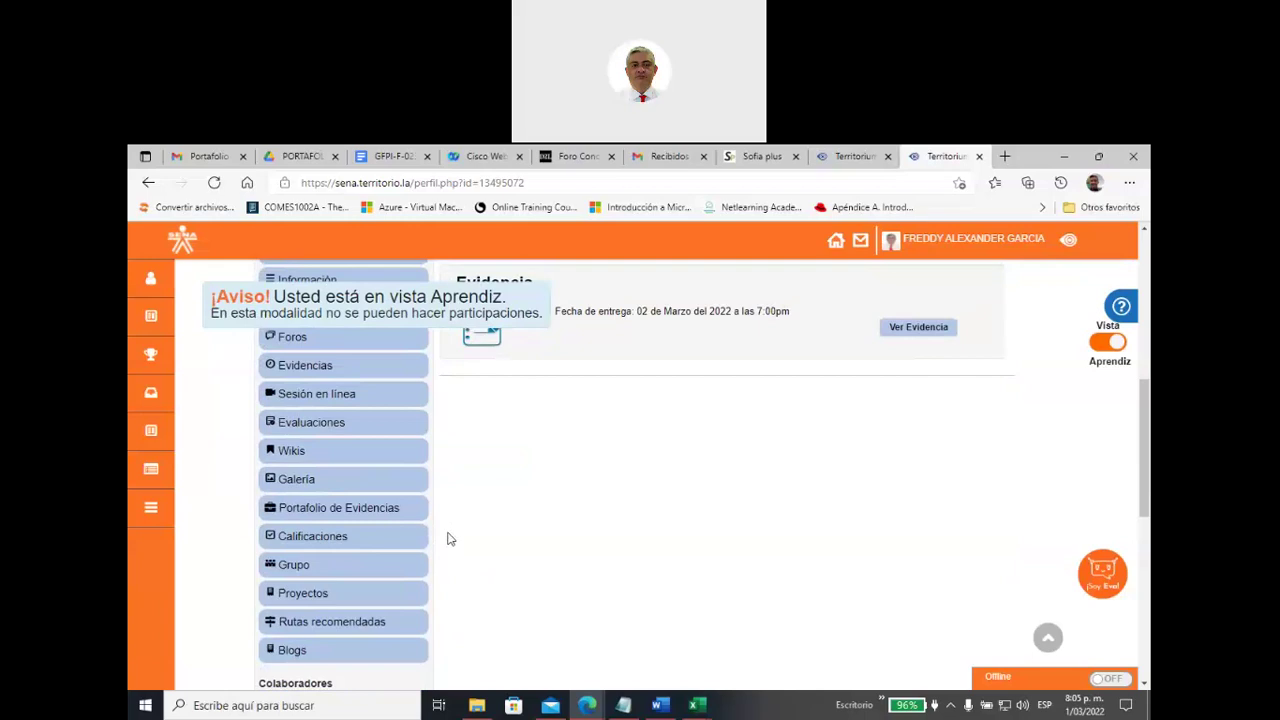
{"action": "scroll", "coordinate": [449, 534], "scroll_direction": "up", "scroll_amount": 3}
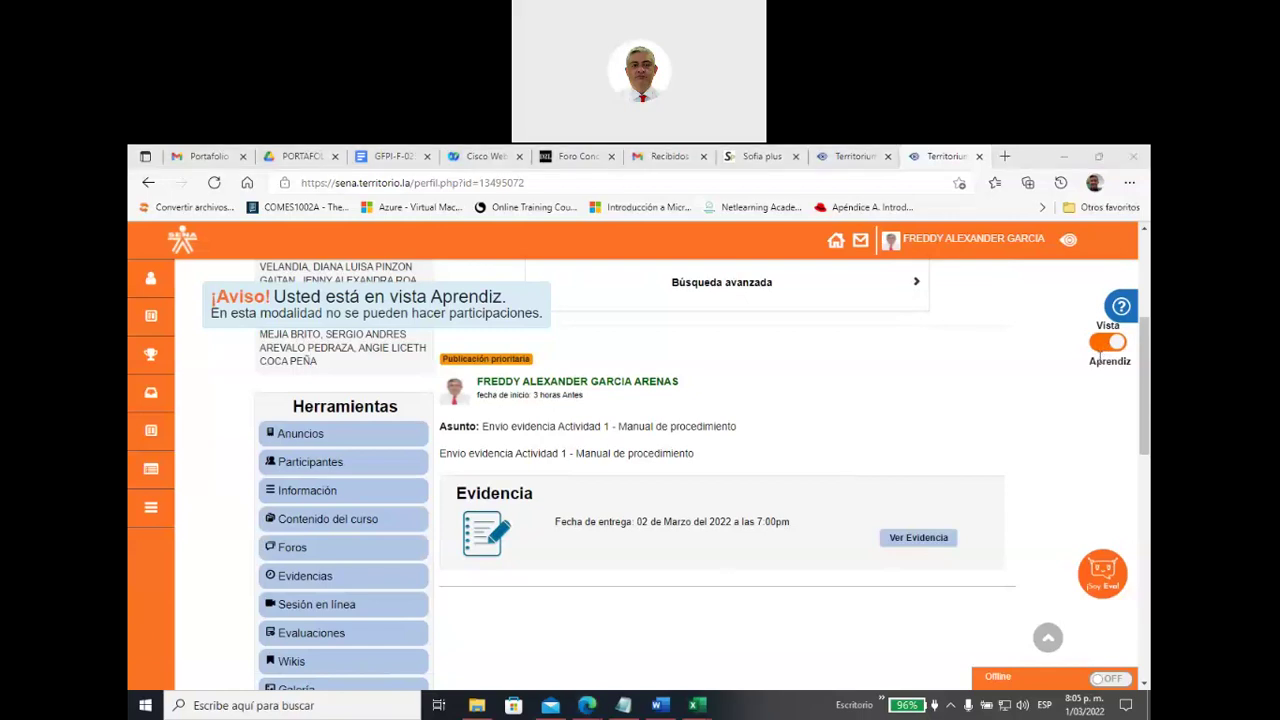
Step: Leave the apprentice view and open the evidence from the Actividad 1 - Manual de procedimiento announcement
{"action": "left_click", "coordinate": [1104, 344]}
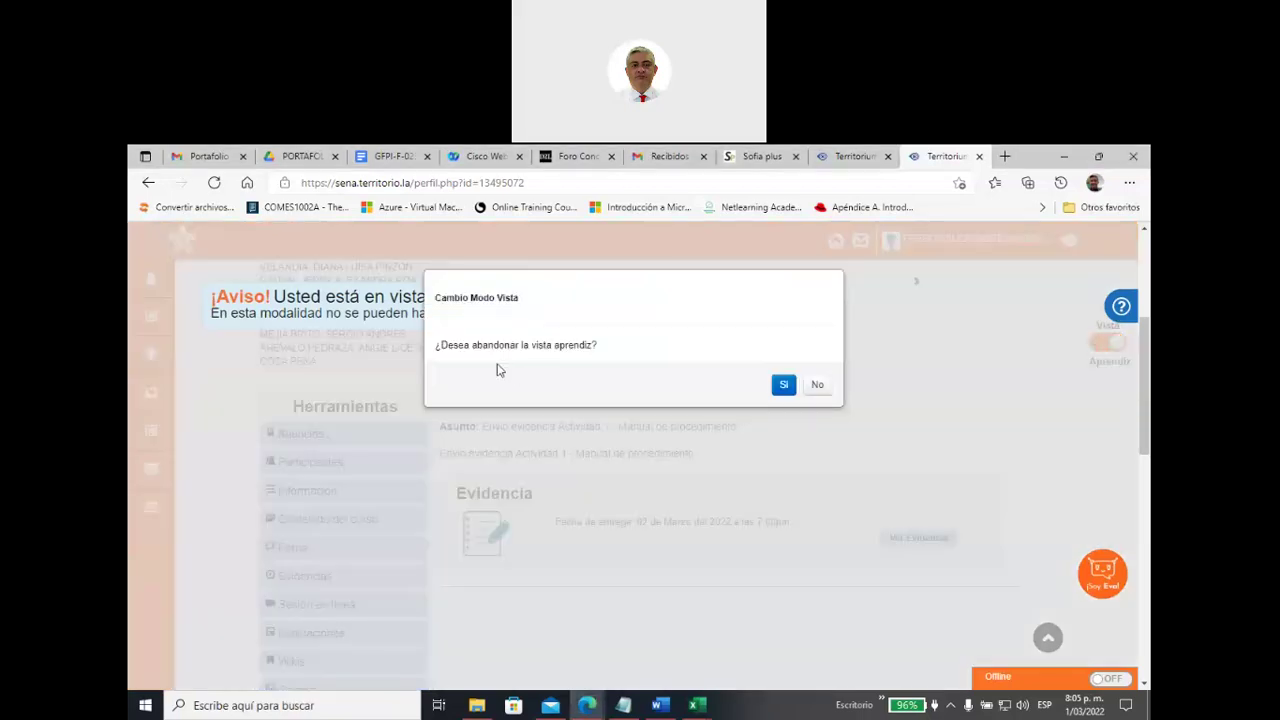
{"action": "left_click", "coordinate": [780, 385]}
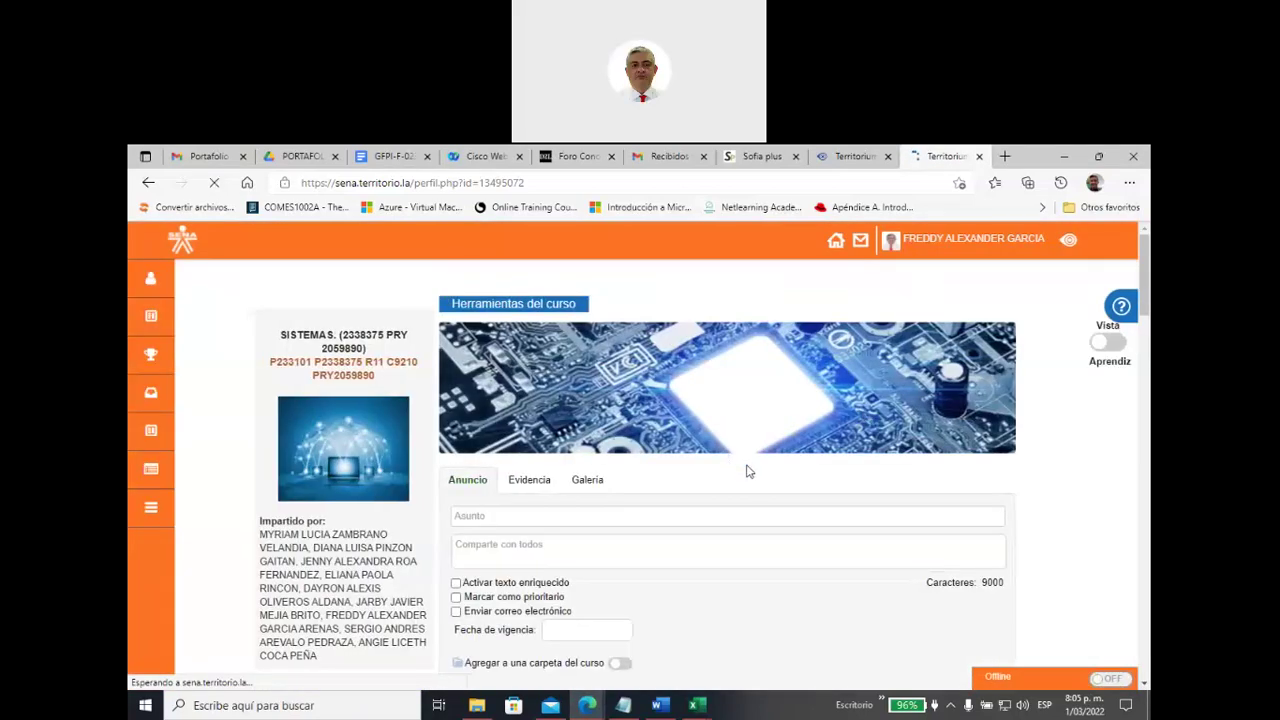
{"action": "scroll", "coordinate": [748, 474], "scroll_direction": "down", "scroll_amount": 8}
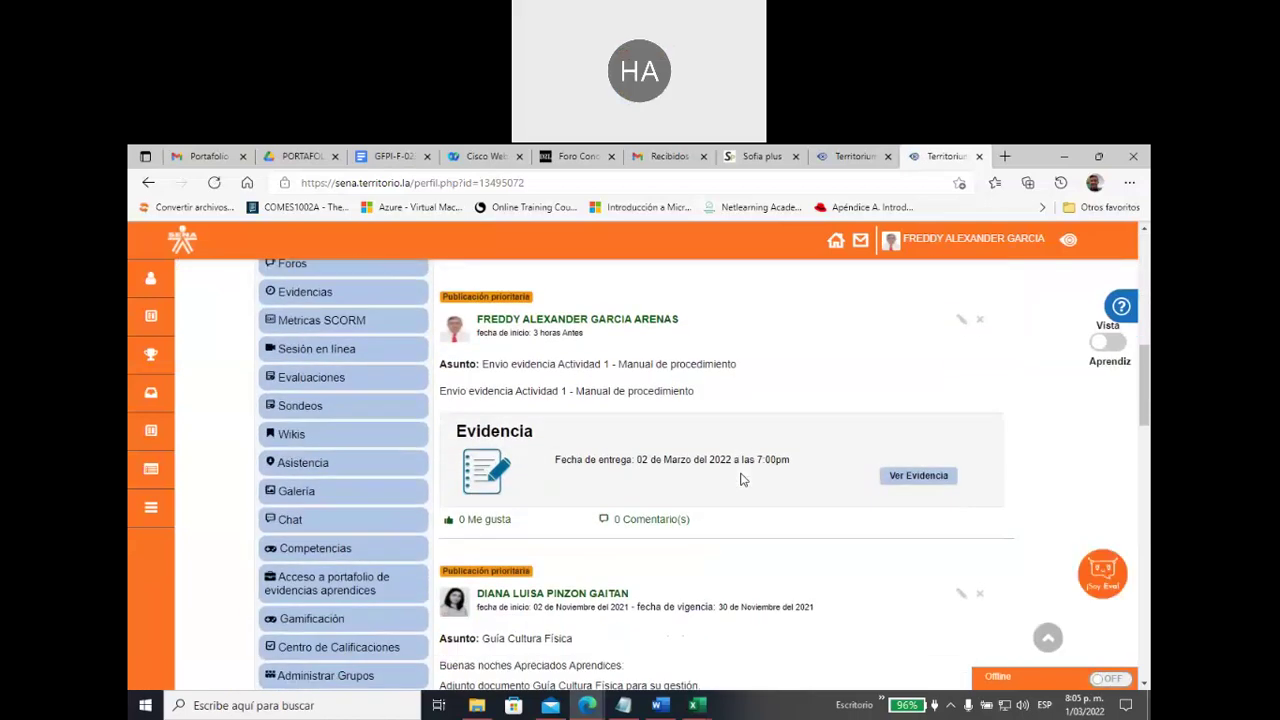
{"action": "left_click", "coordinate": [905, 480]}
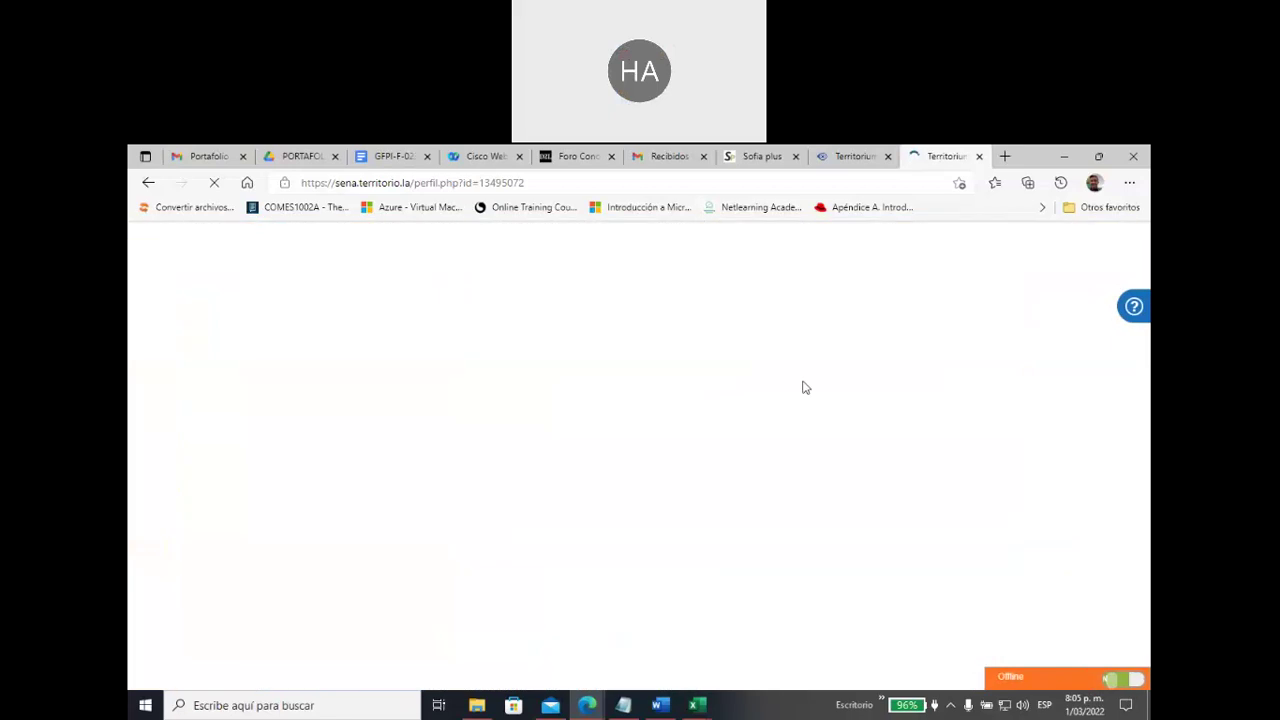
Step: Search Google Images for "how to" in a new browser tab and browse the results for sample how-to images
{"action": "left_click", "coordinate": [1004, 157]}
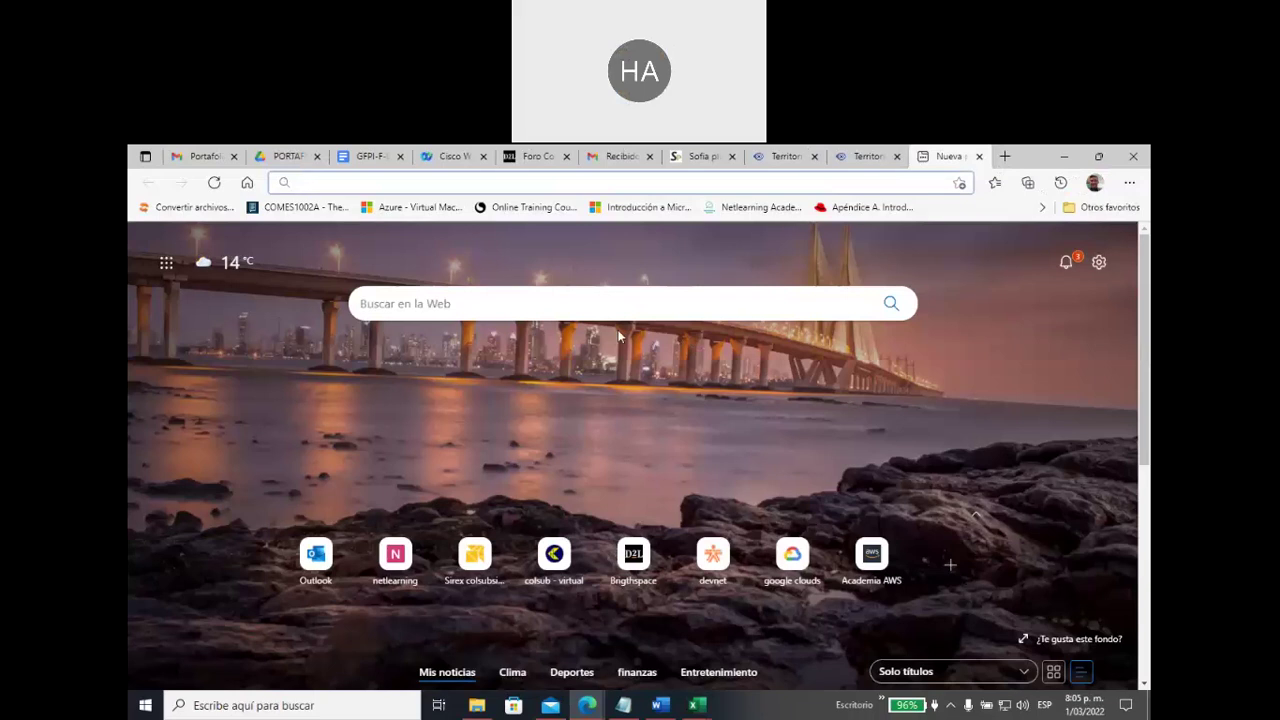
{"action": "left_click", "coordinate": [540, 306]}
{"action": "type", "text": "how to"}
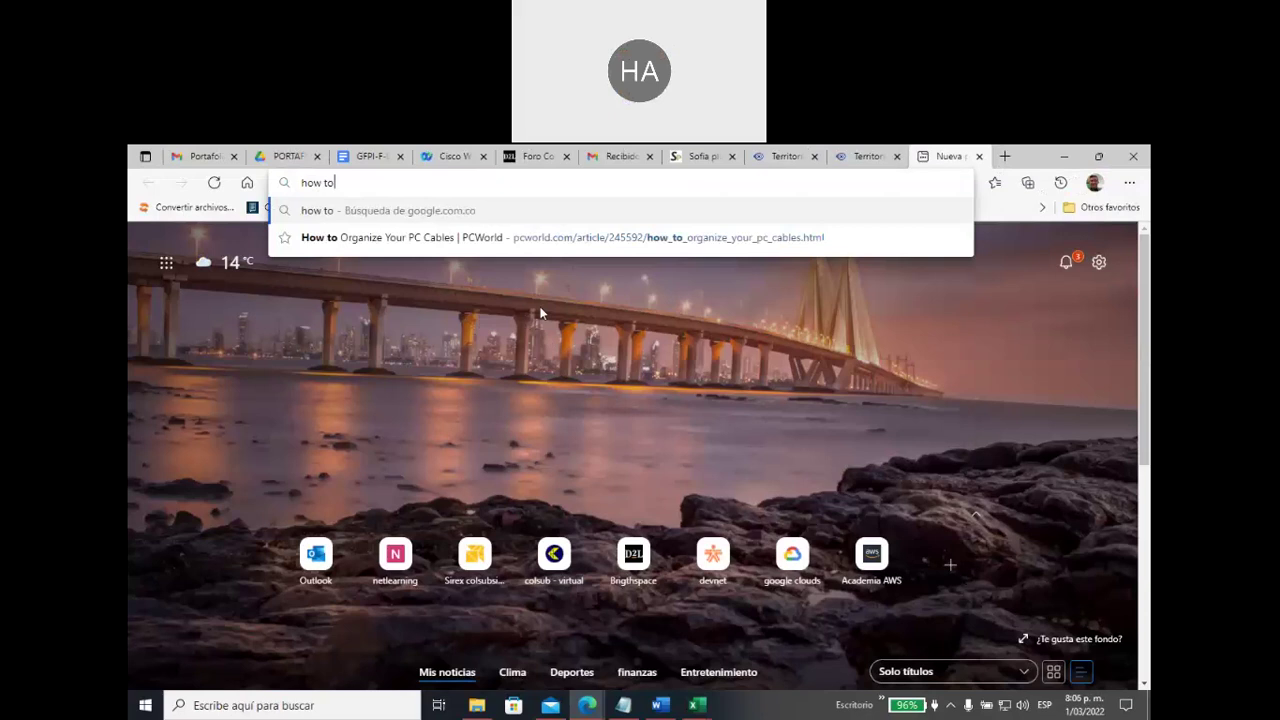
{"action": "key", "text": "Return"}
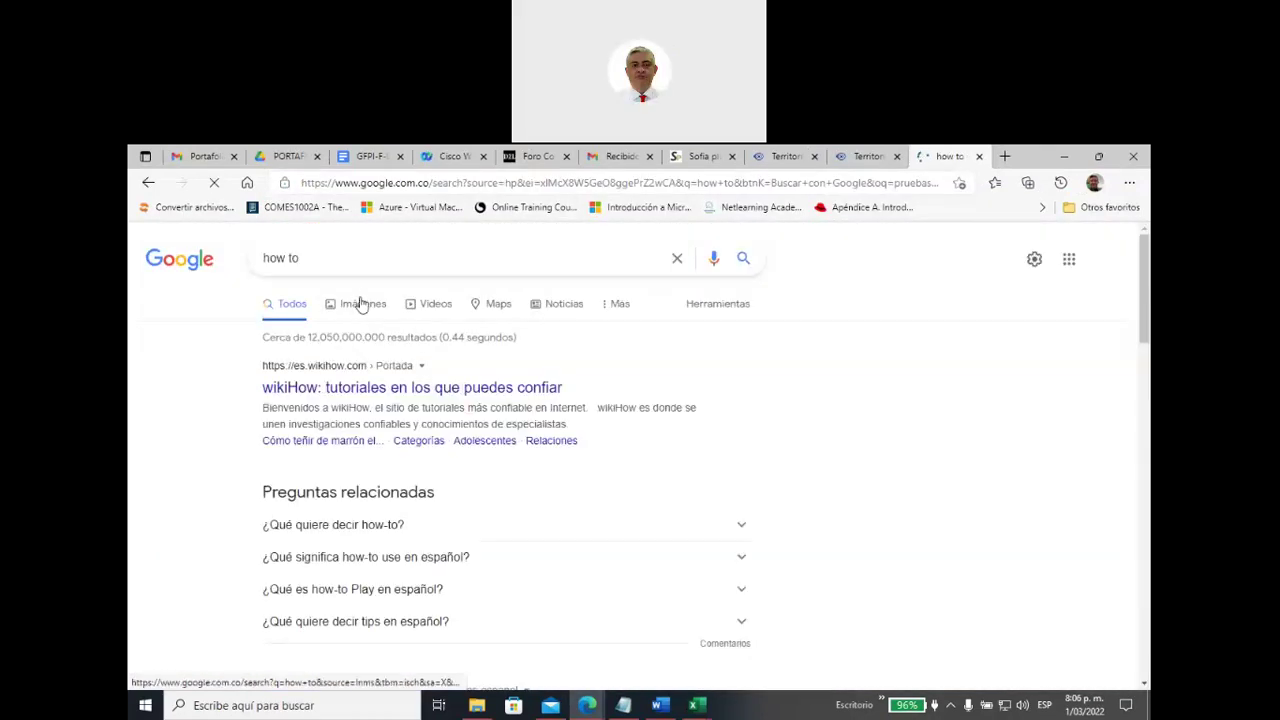
{"action": "left_click", "coordinate": [358, 305]}
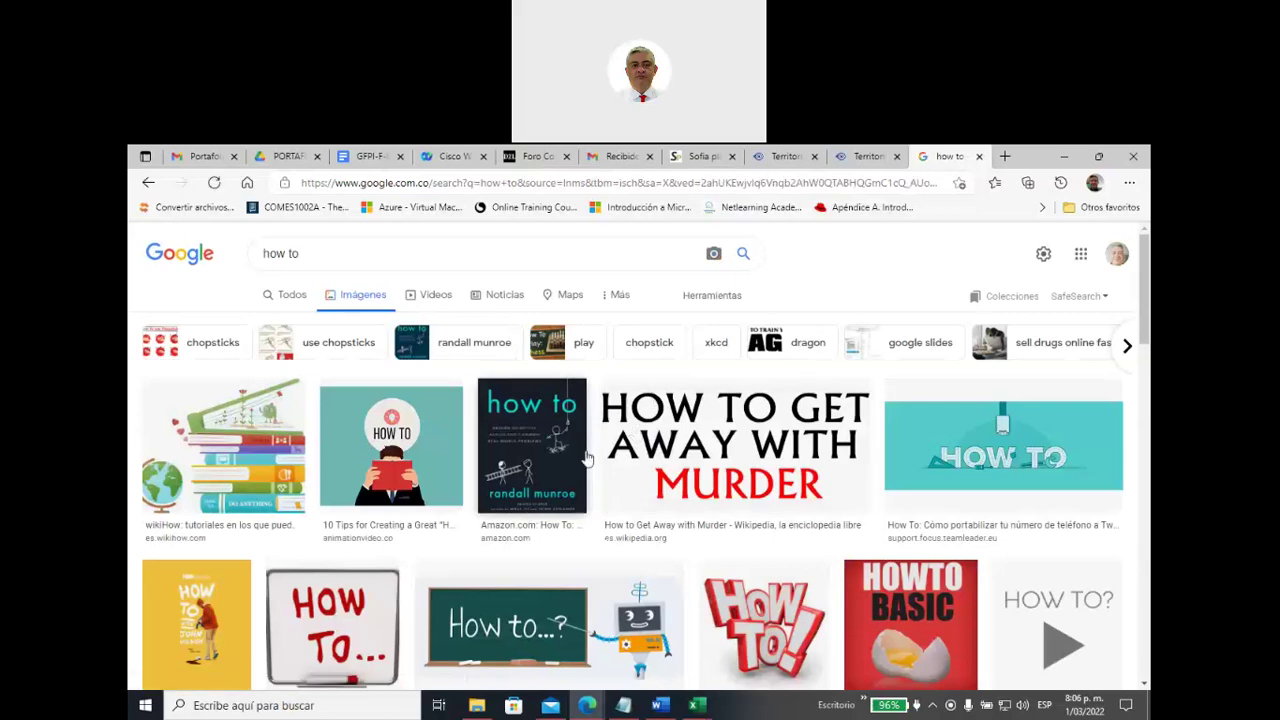
{"action": "scroll", "coordinate": [588, 458], "scroll_direction": "down", "scroll_amount": 3}
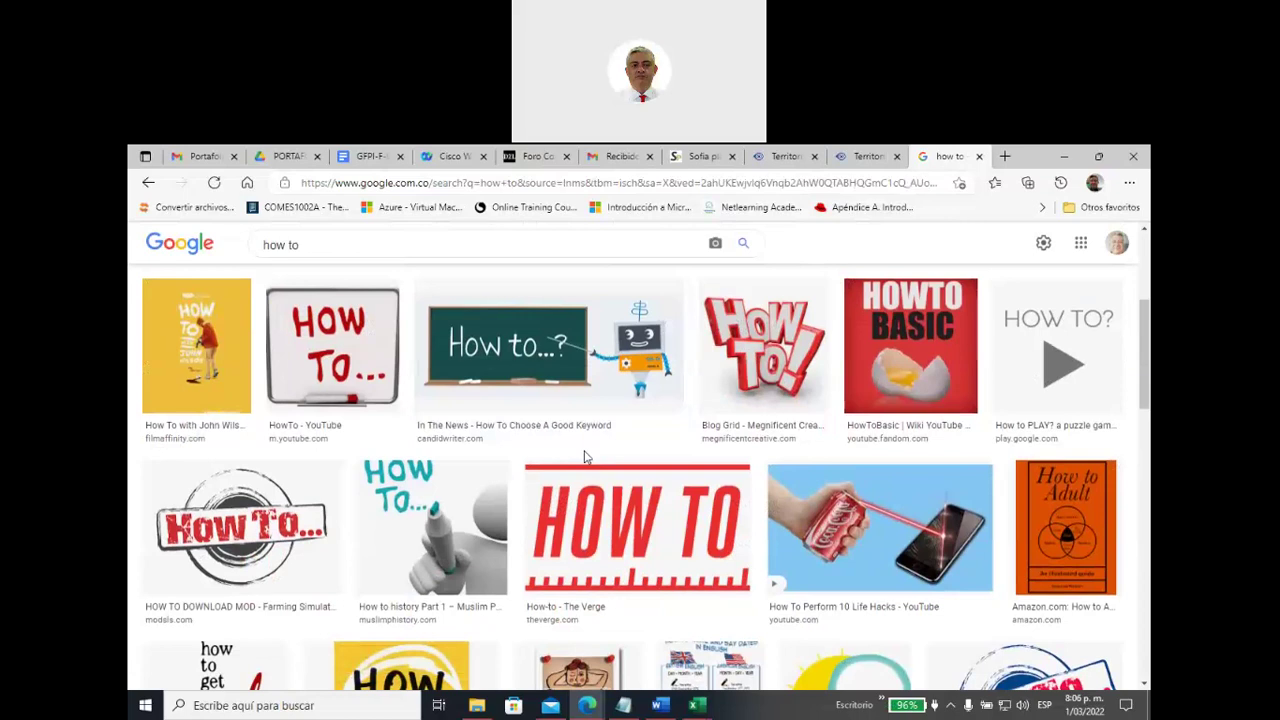
Step: Open the uninstall programs list in Panel de control and select WebView2 Runtime de Microsoft Edge as an example
{"action": "left_click", "coordinate": [325, 707]}
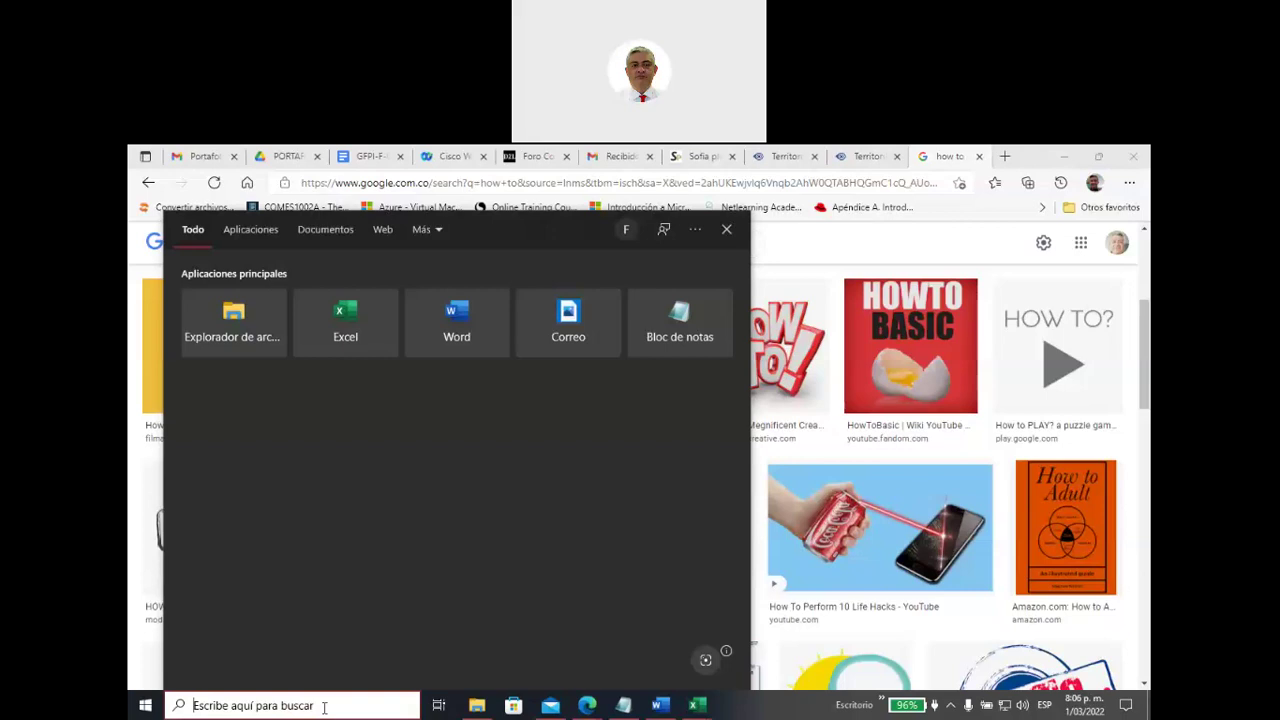
{"action": "type", "text": "panel"}
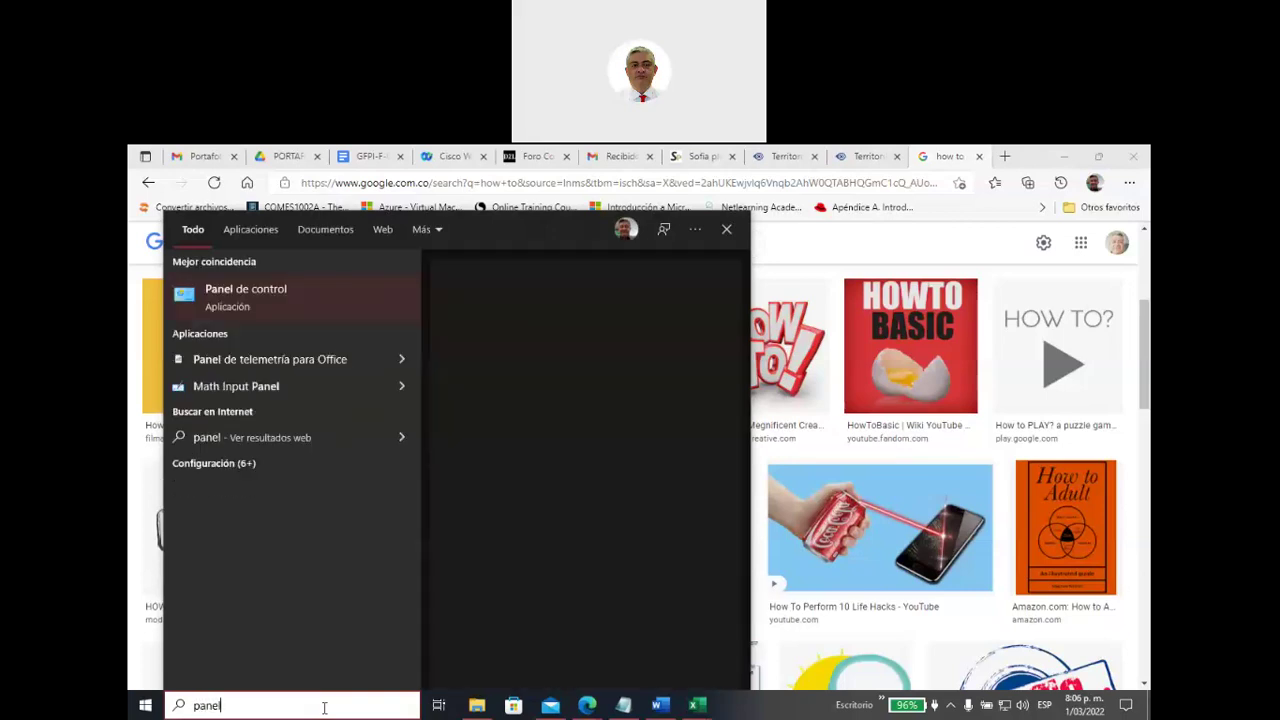
{"action": "left_click", "coordinate": [297, 291]}
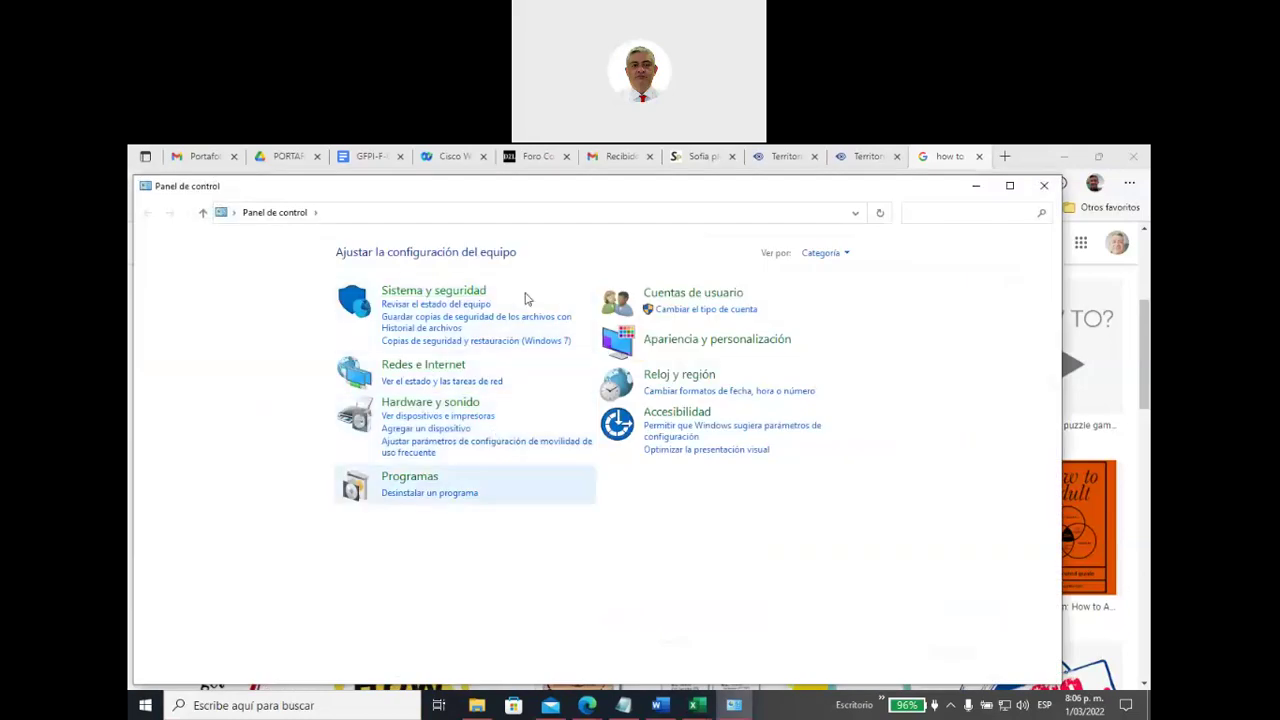
{"action": "left_click", "coordinate": [416, 493]}
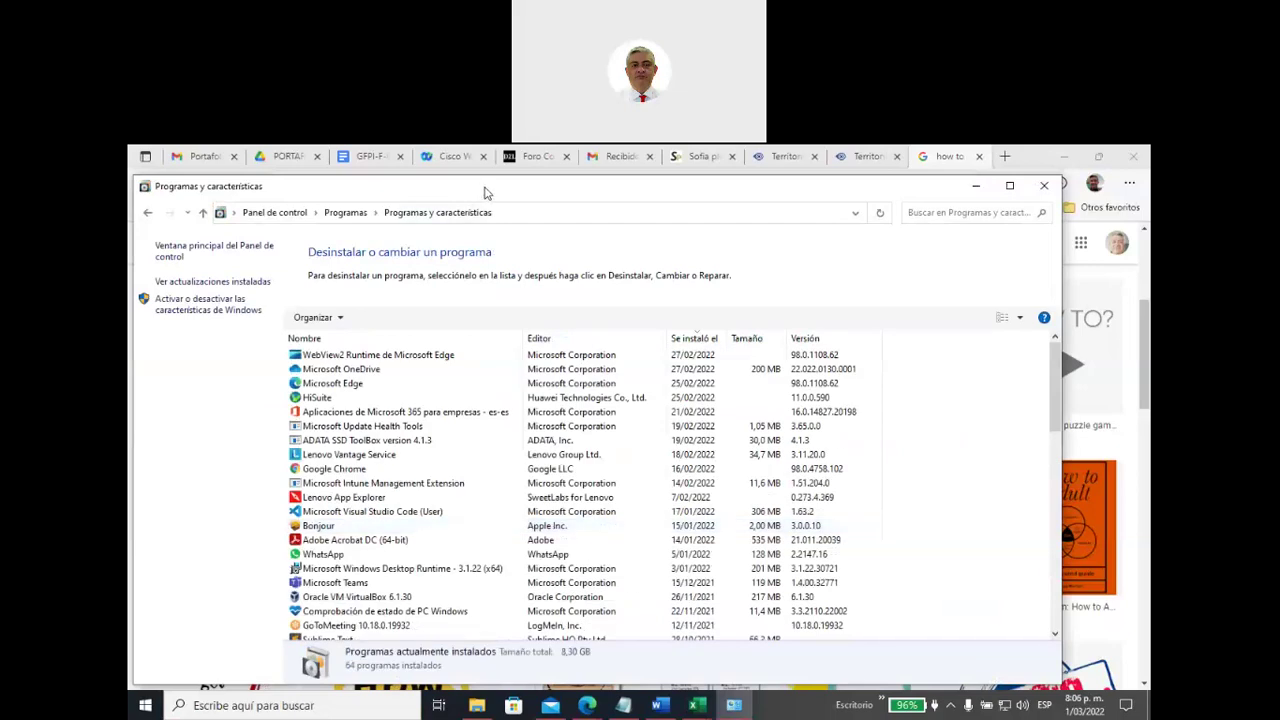
{"action": "left_click_drag", "start_coordinate": [486, 192], "coordinate": [561, 185]}
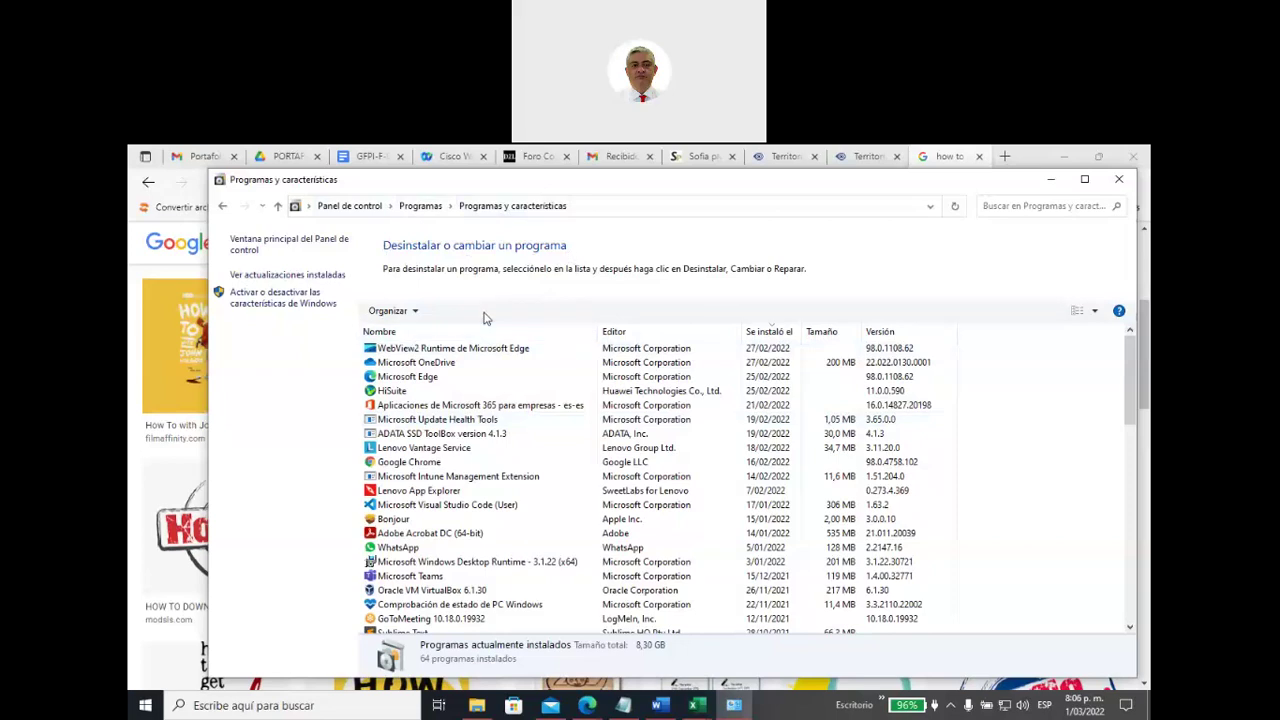
{"action": "left_click", "coordinate": [450, 350]}
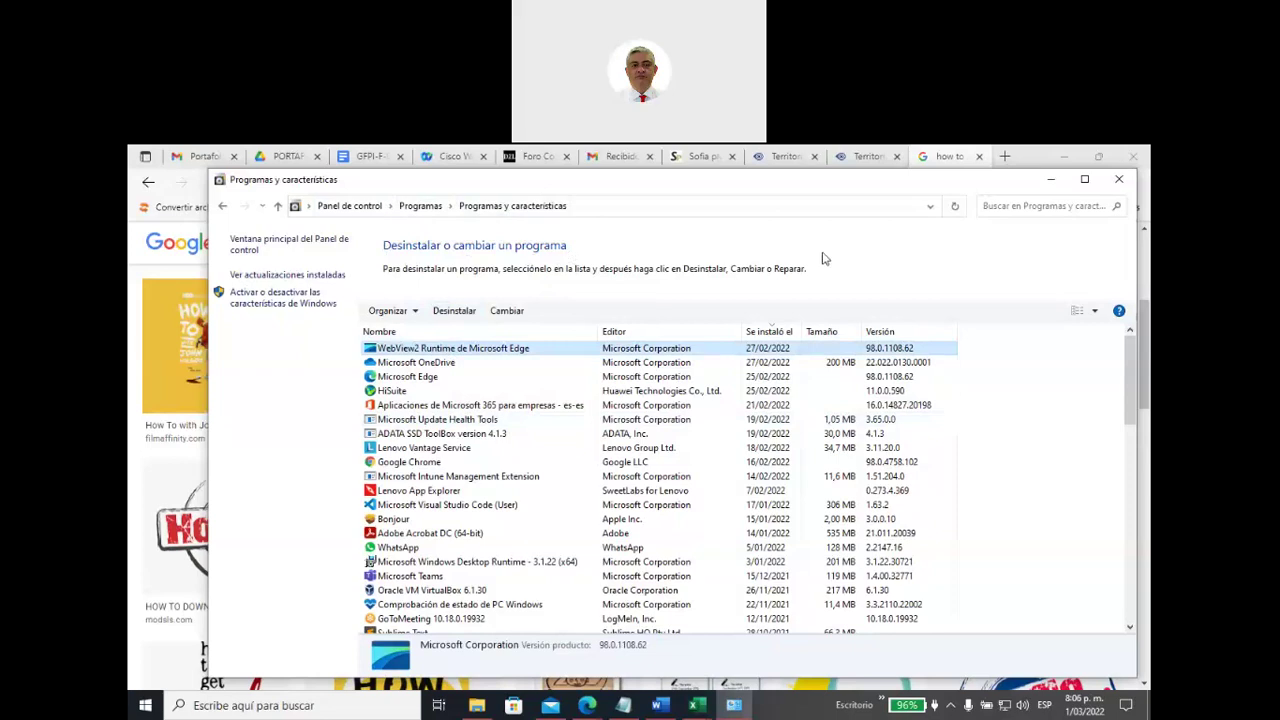
Step: Return to the "how to" image results and preview the How to Wash Your Hands: CDC Guidelines picture
{"action": "left_click", "coordinate": [950, 158]}
{"action": "scroll", "coordinate": [525, 475], "scroll_direction": "down", "scroll_amount": 2}
{"action": "scroll", "coordinate": [525, 475], "scroll_direction": "down", "scroll_amount": 3}
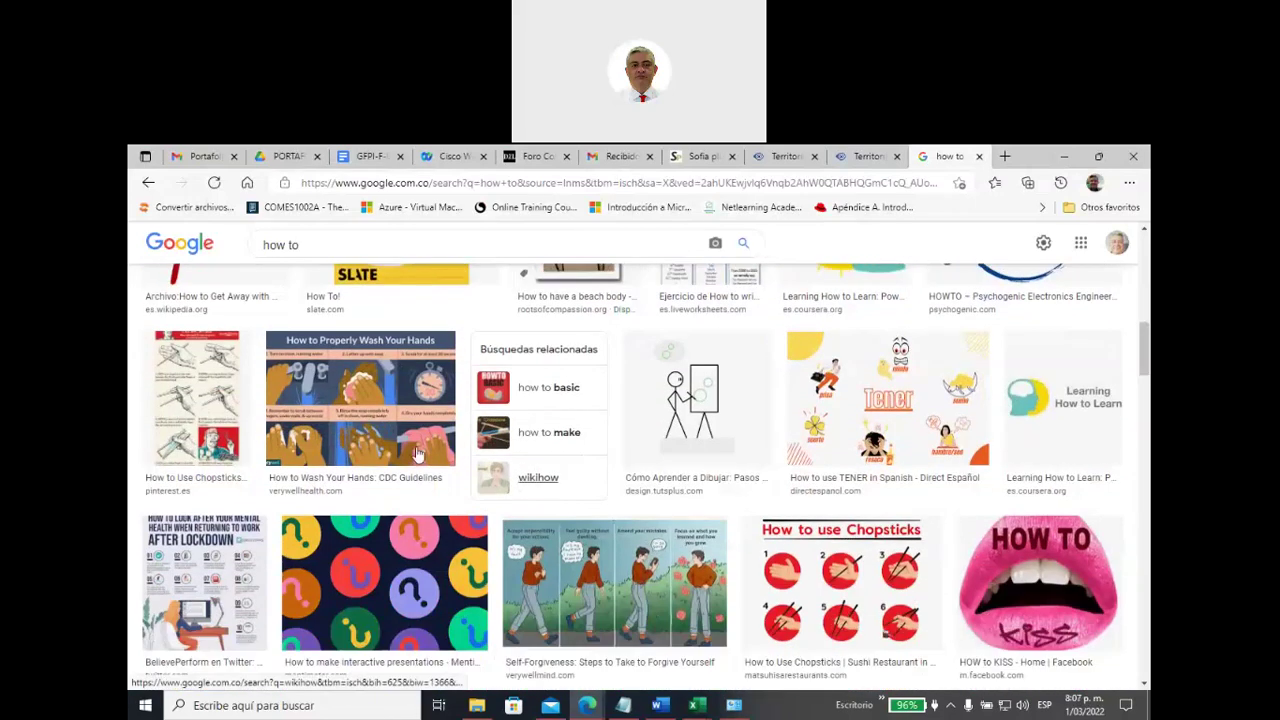
{"action": "left_click", "coordinate": [430, 452]}
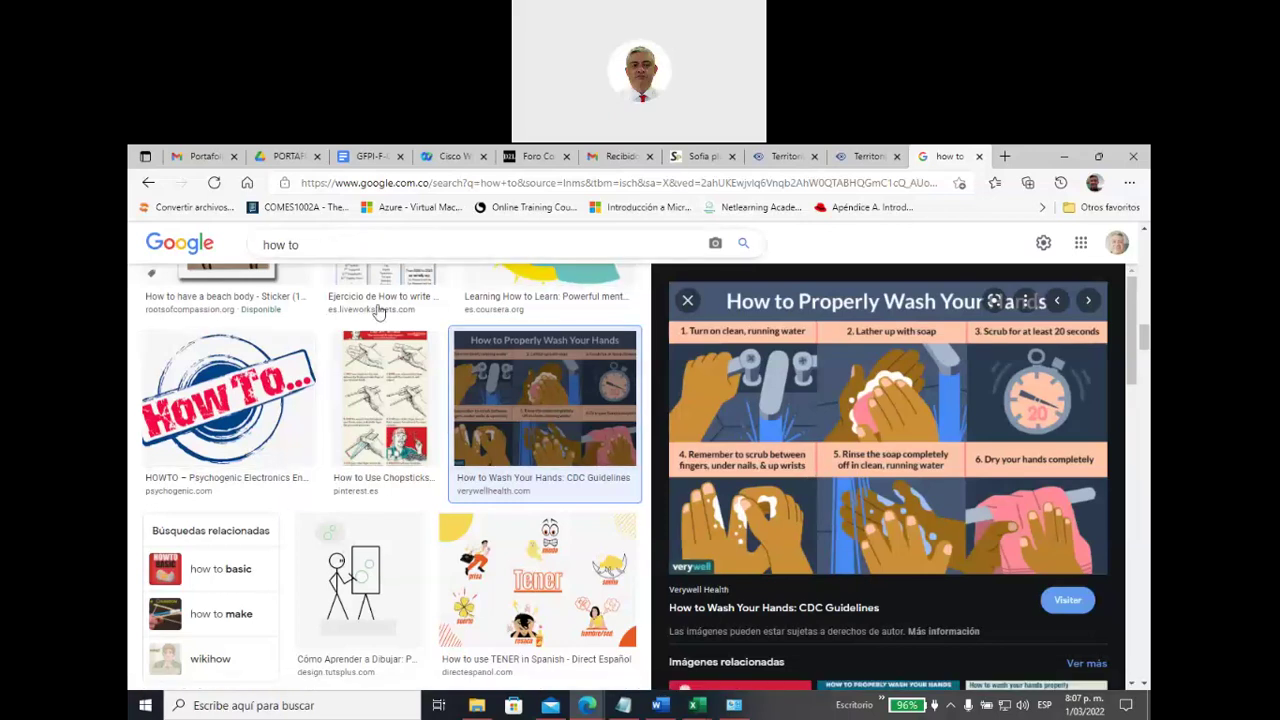
Step: Close the image search and review the Envio evidencia Actividad 1 - Manual de procedimiento page
{"action": "left_click", "coordinate": [980, 157]}
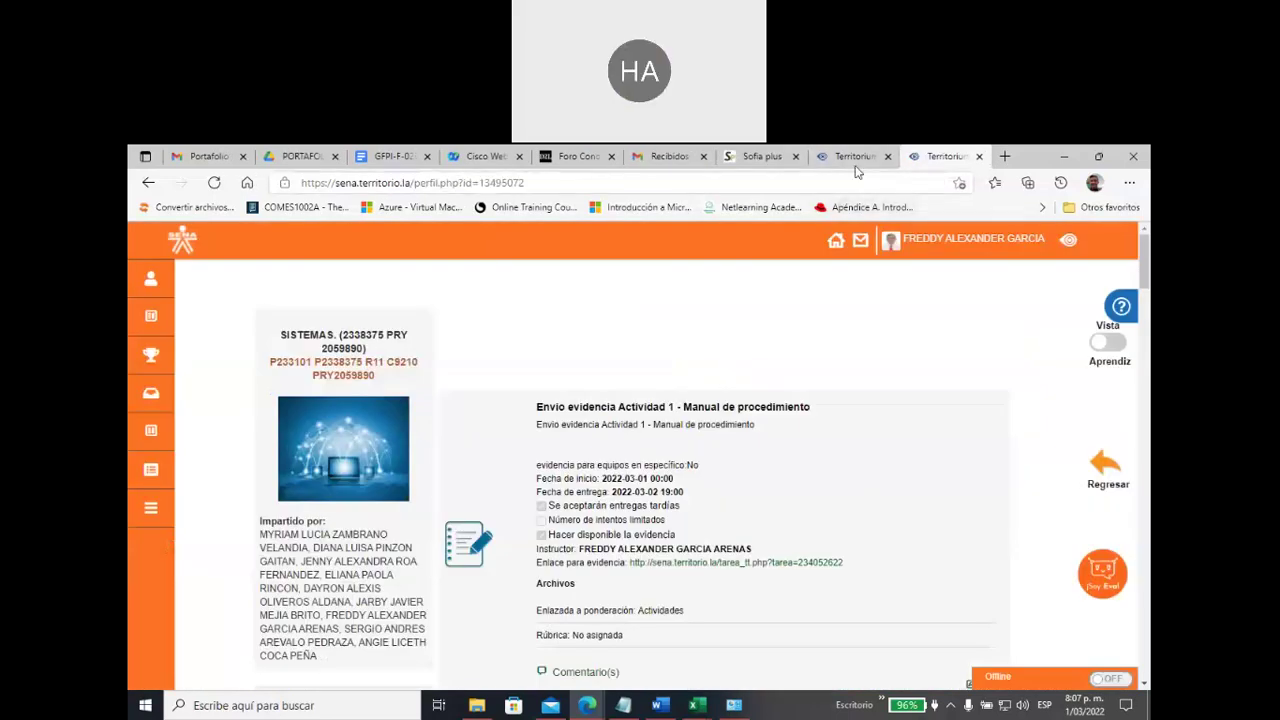
{"action": "scroll", "coordinate": [680, 444], "scroll_direction": "down", "scroll_amount": 2}
{"action": "scroll", "coordinate": [680, 444], "scroll_direction": "up", "scroll_amount": 2}
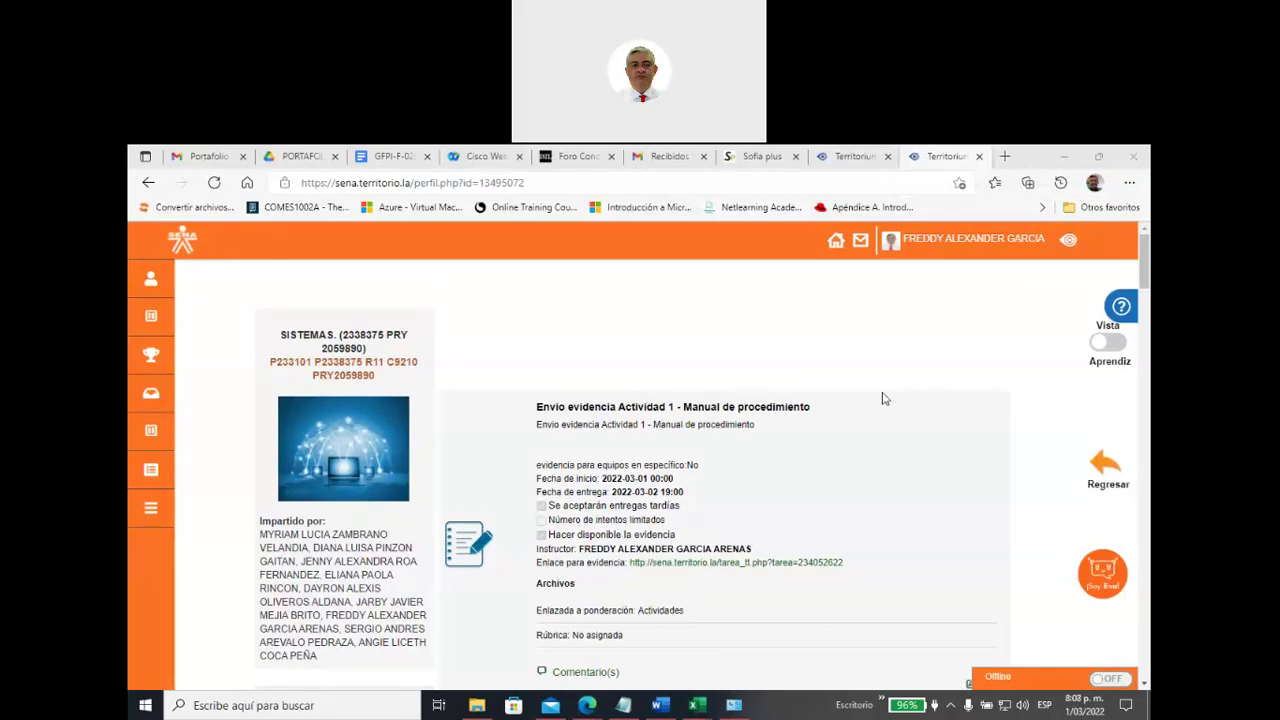
Step: Close the Territorium, Sofia plus, Gmail inbox, Foro Conozcámonos and Cisco Webex Meetings tabs
{"action": "left_click", "coordinate": [980, 158]}
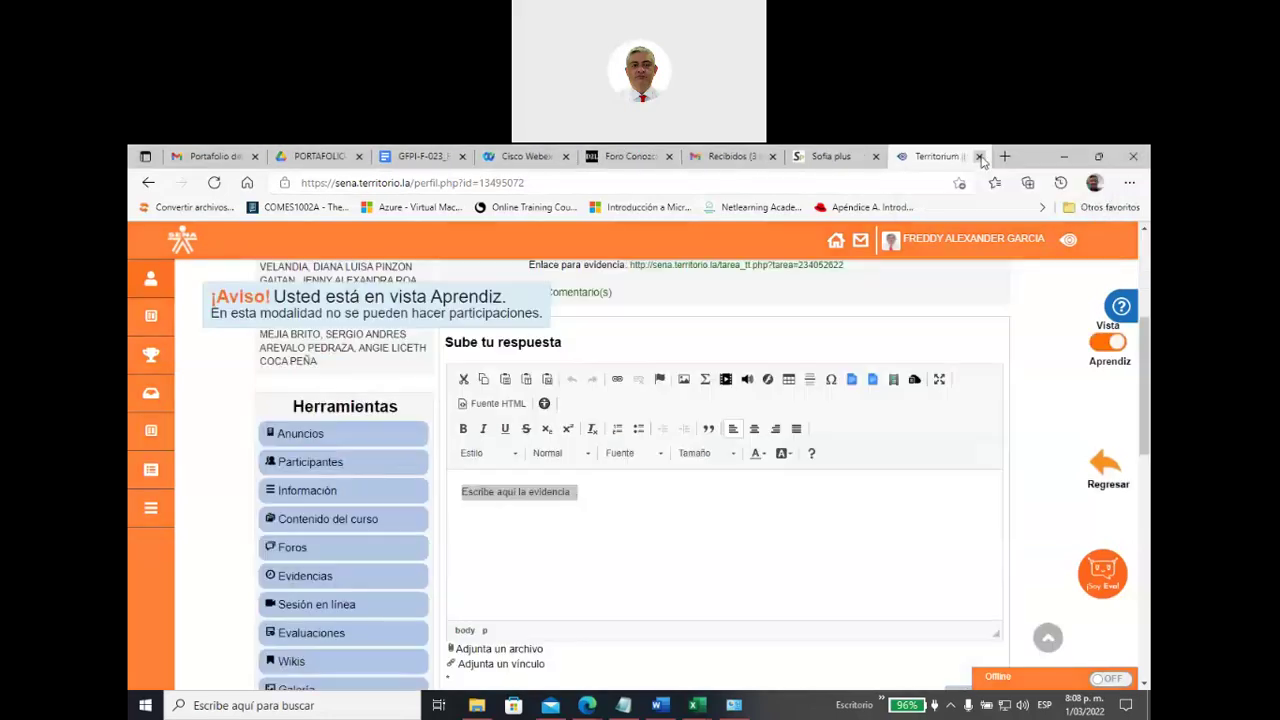
{"action": "left_click", "coordinate": [980, 158]}
{"action": "left_click", "coordinate": [979, 157]}
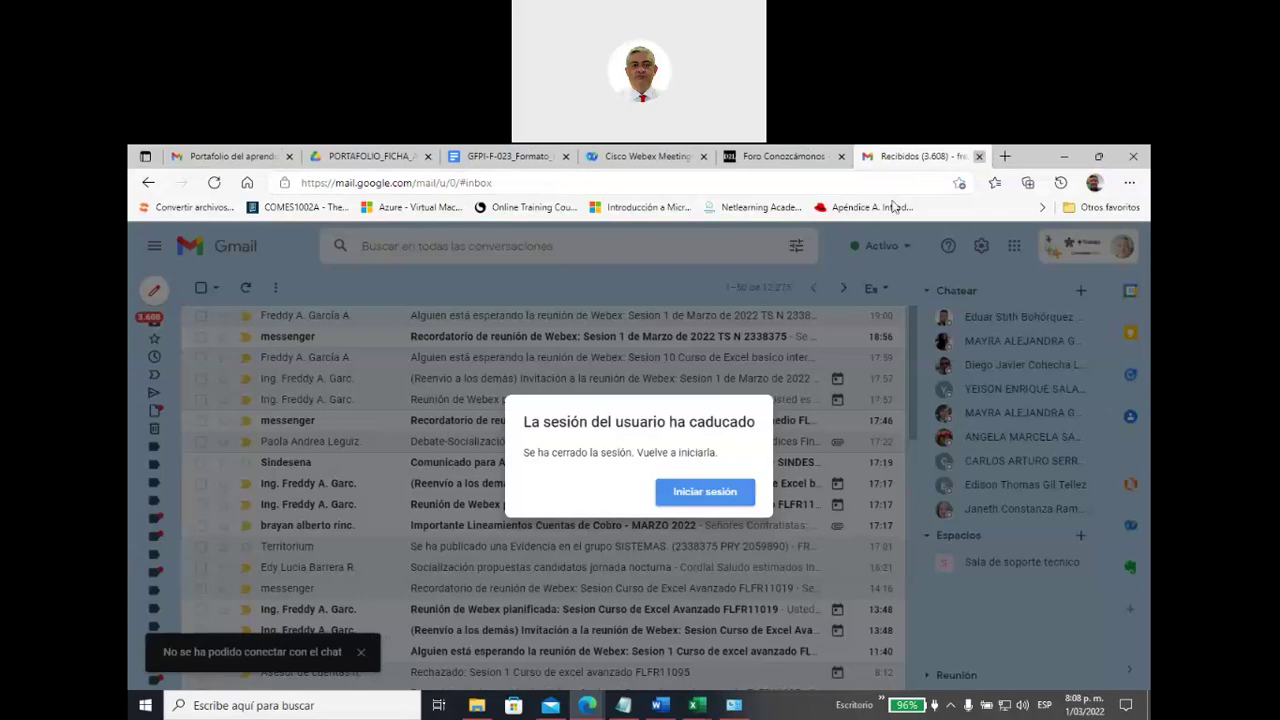
{"action": "left_click", "coordinate": [979, 157]}
{"action": "left_click", "coordinate": [979, 157]}
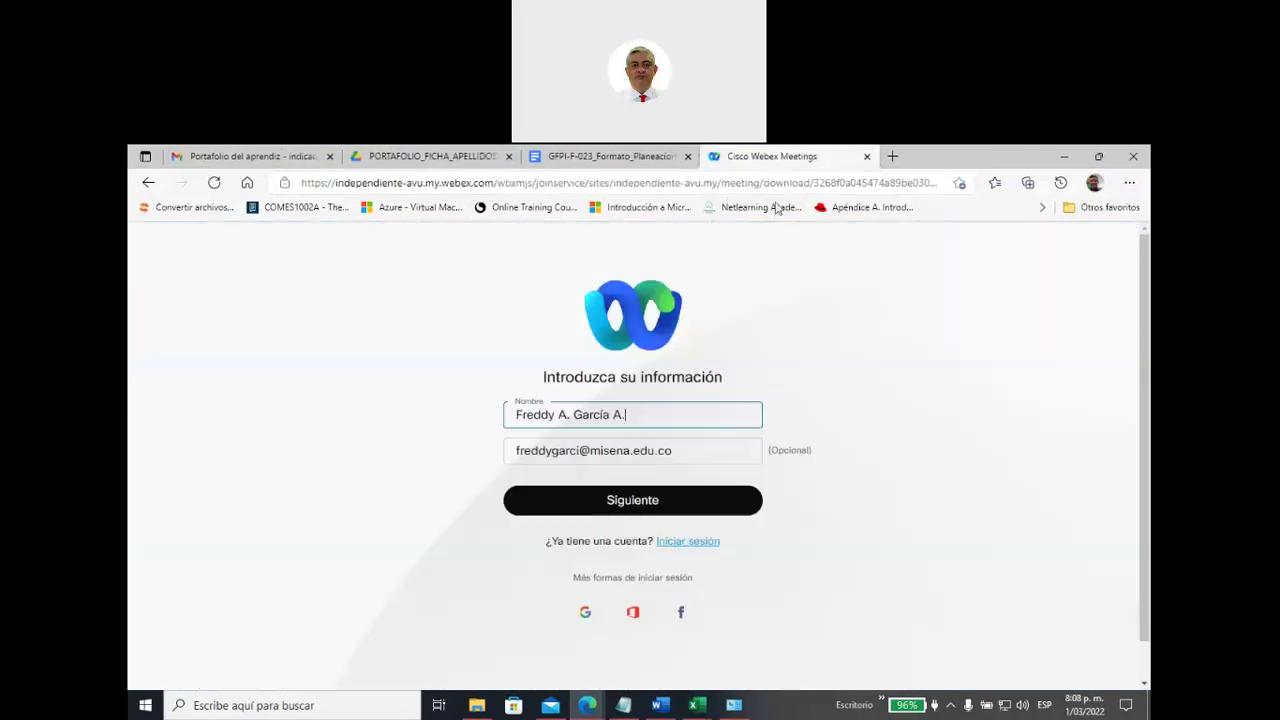
{"action": "left_click", "coordinate": [866, 156]}
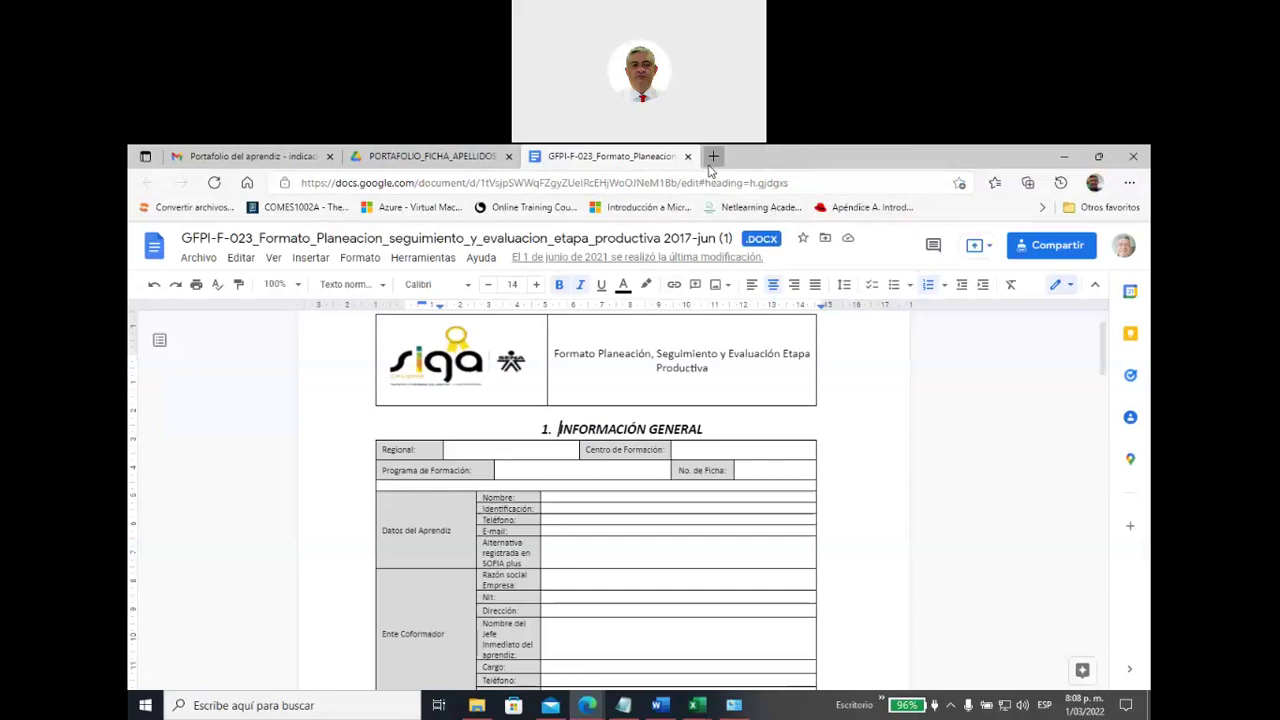
Step: Open the netacad.com website in a new browser tab
{"action": "left_click", "coordinate": [713, 157]}
{"action": "left_click", "coordinate": [437, 309]}
{"action": "type", "text": "netacad.com"}
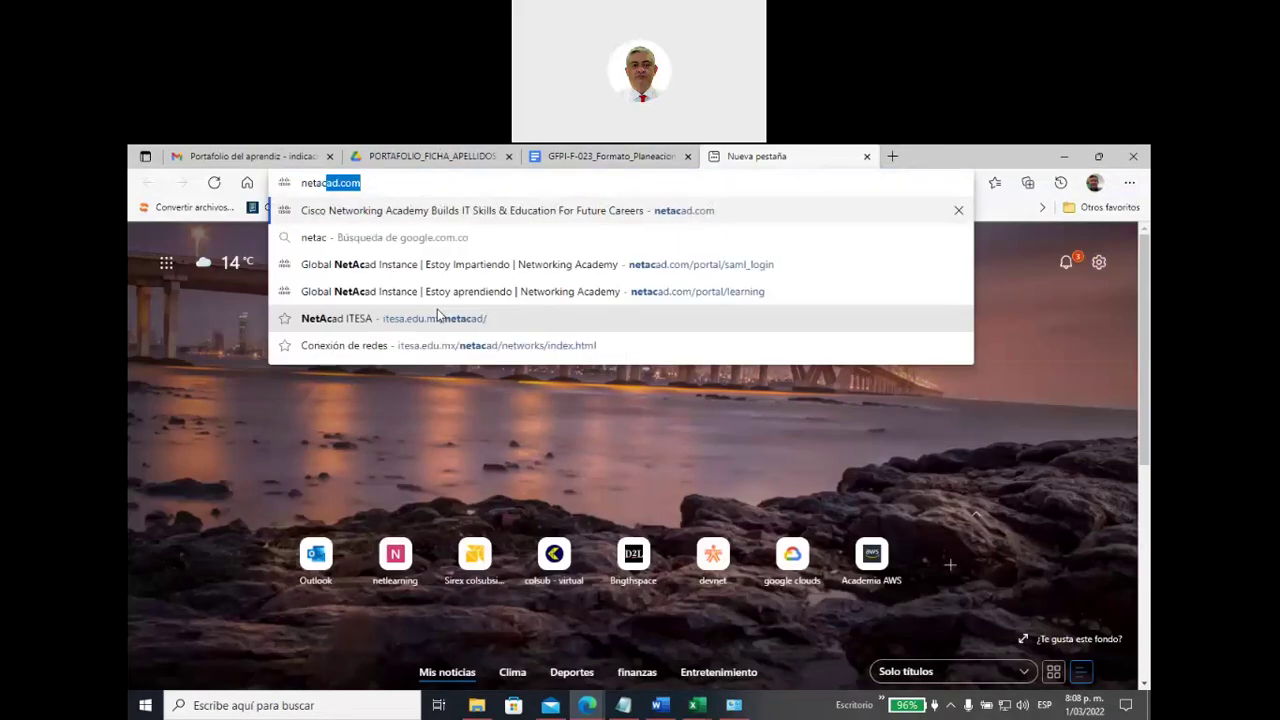
{"action": "key", "text": "Return"}
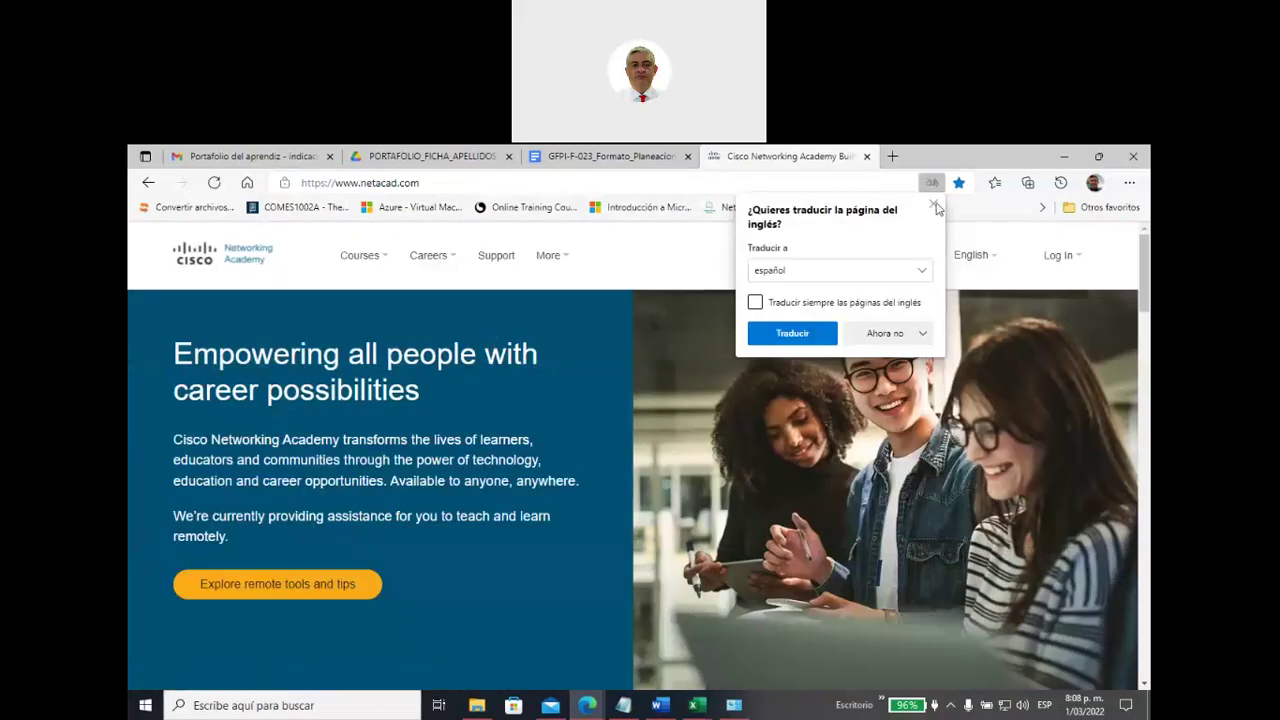
Step: Dismiss the translation offer and log in to Cisco Networking Academy with the saved account e-mail and password
{"action": "left_click", "coordinate": [1060, 255]}
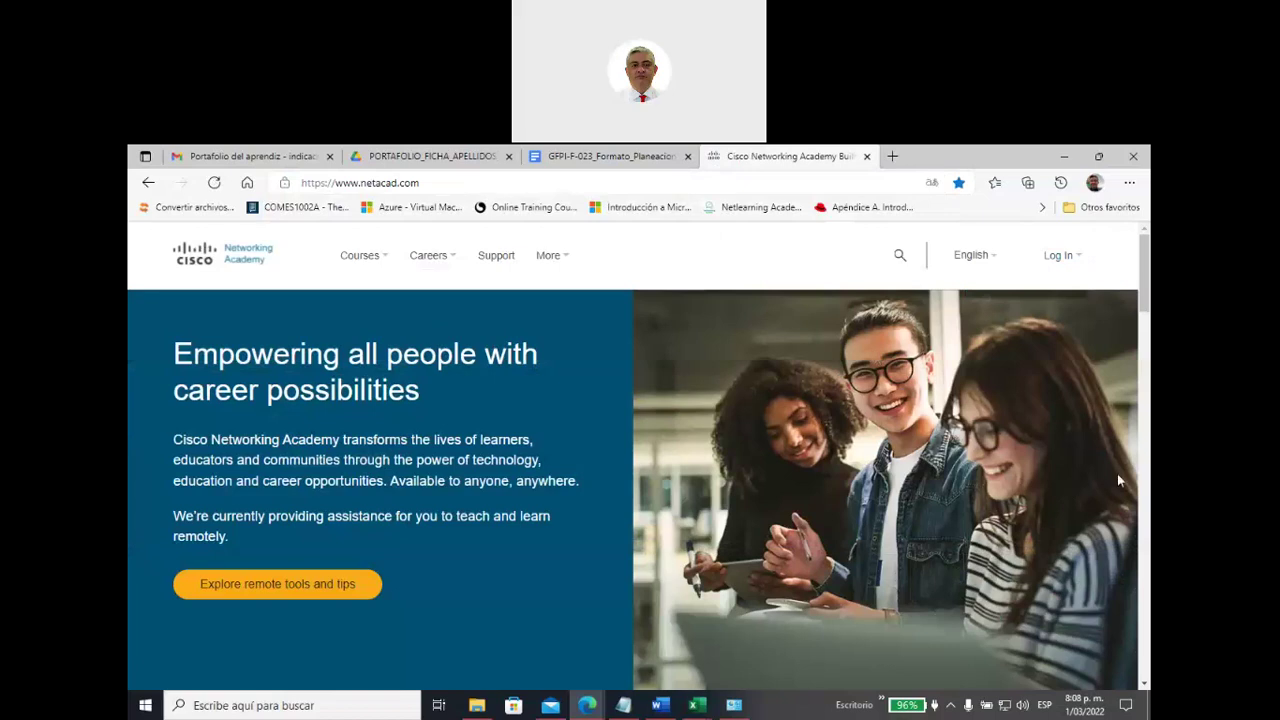
{"action": "mouse_move", "coordinate": [1050, 262]}
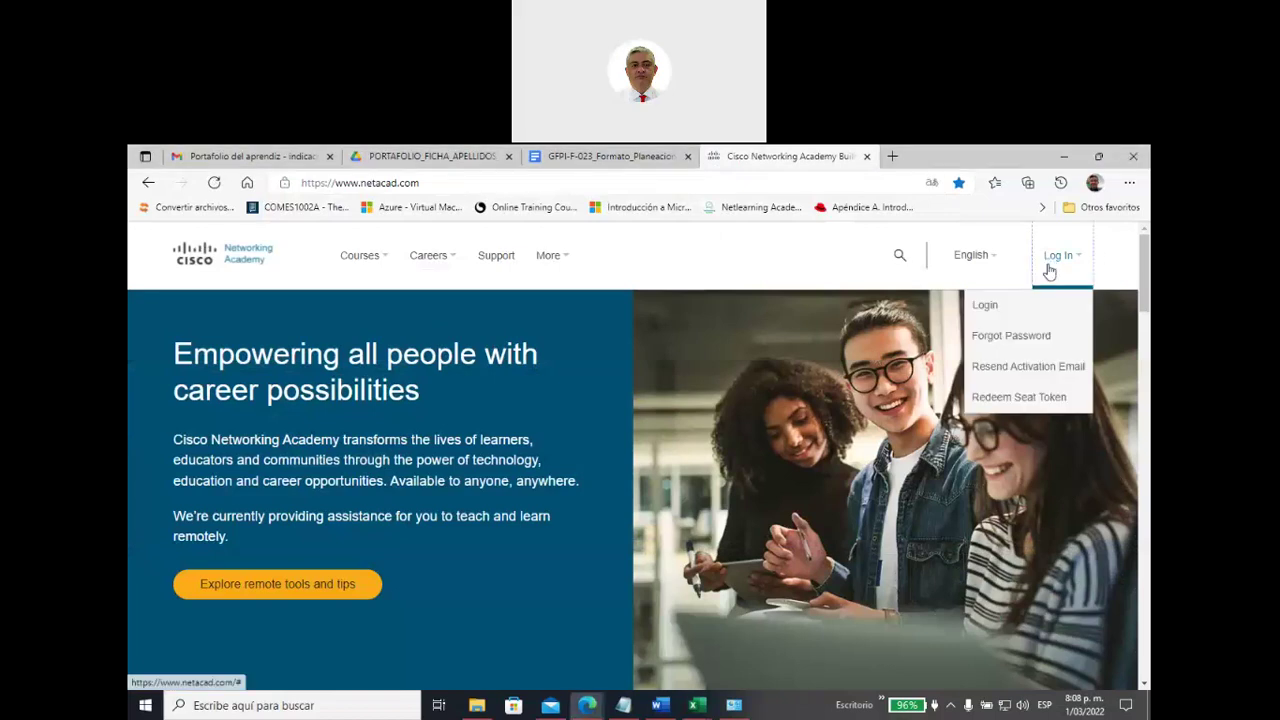
{"action": "left_click", "coordinate": [1049, 308]}
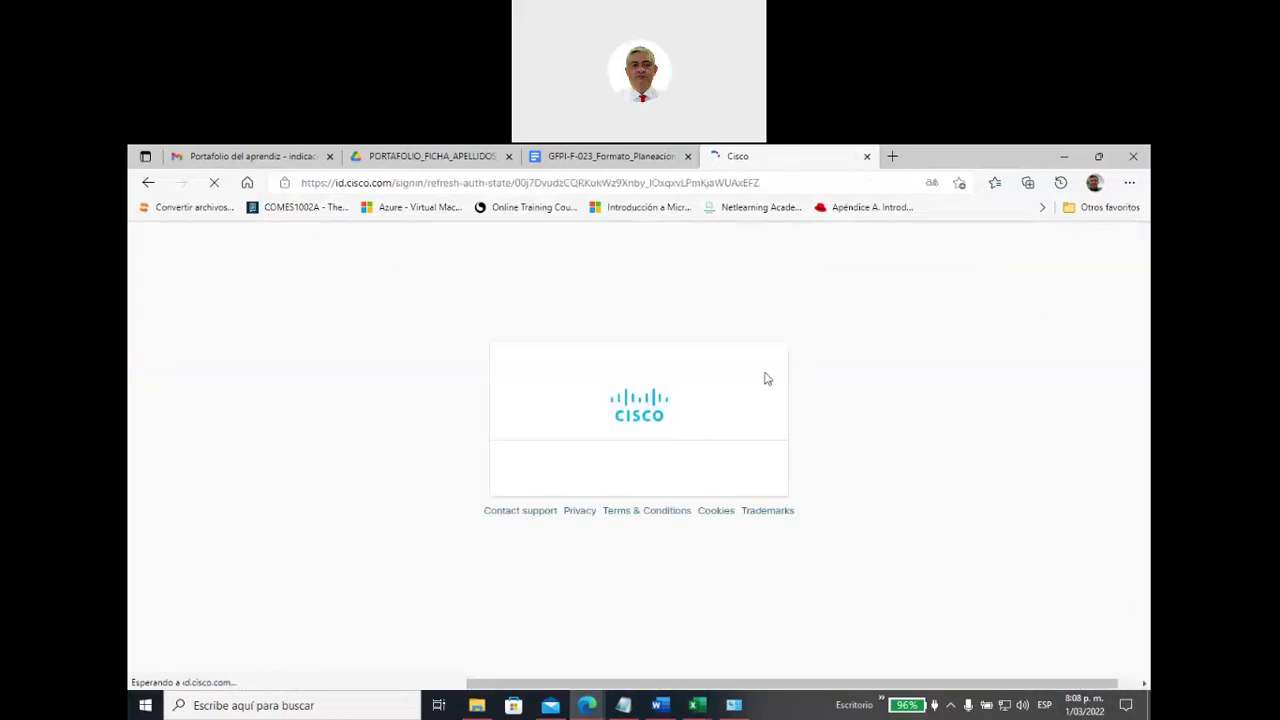
{"action": "left_click", "coordinate": [589, 553]}
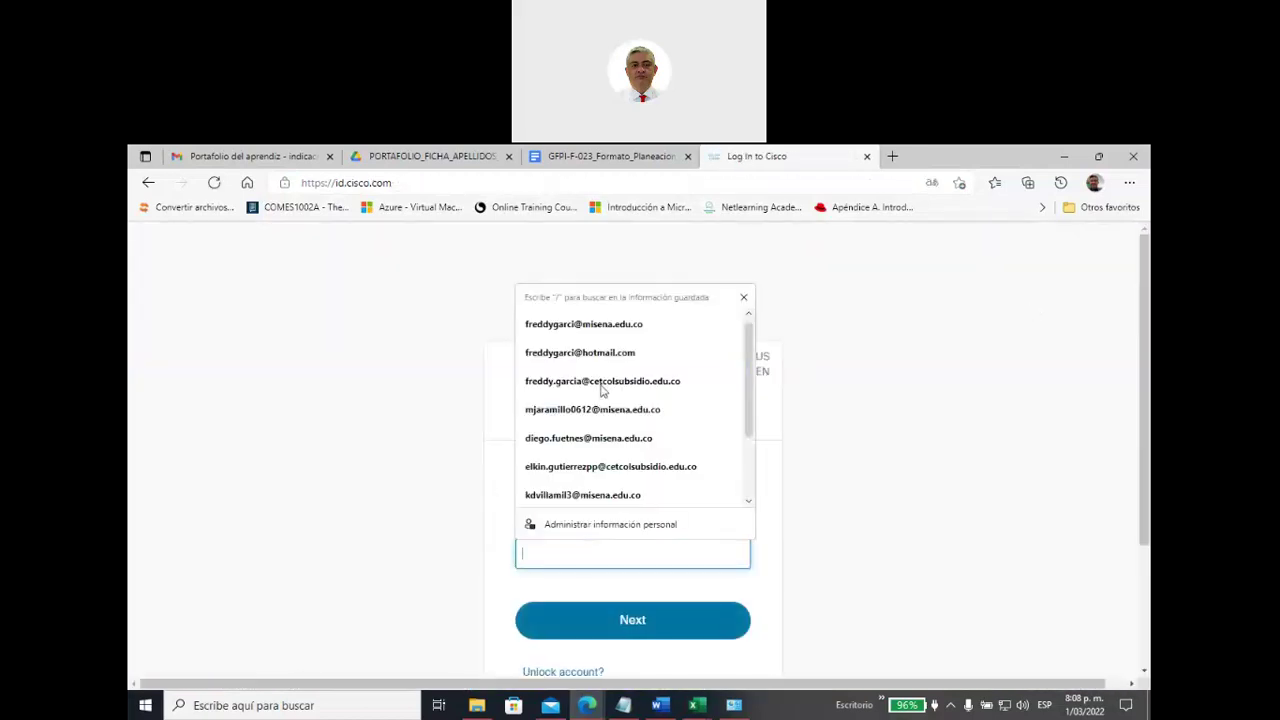
{"action": "left_click", "coordinate": [599, 332]}
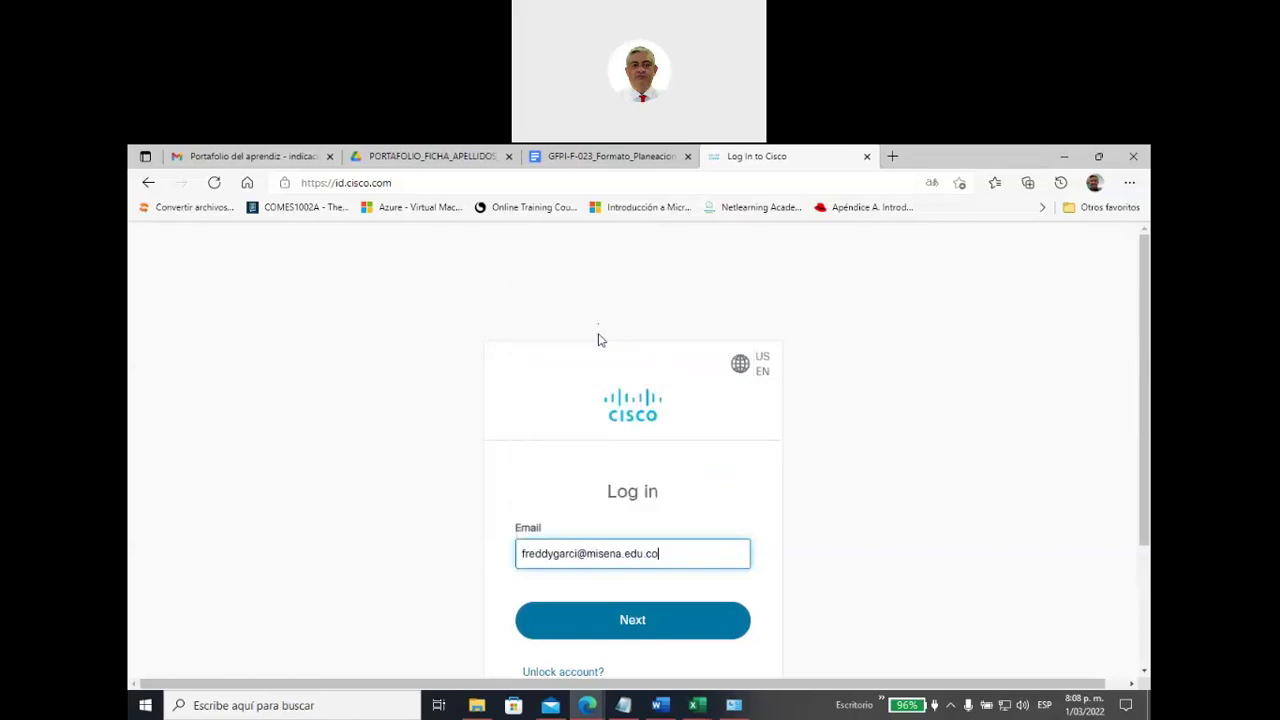
{"action": "left_click", "coordinate": [618, 628]}
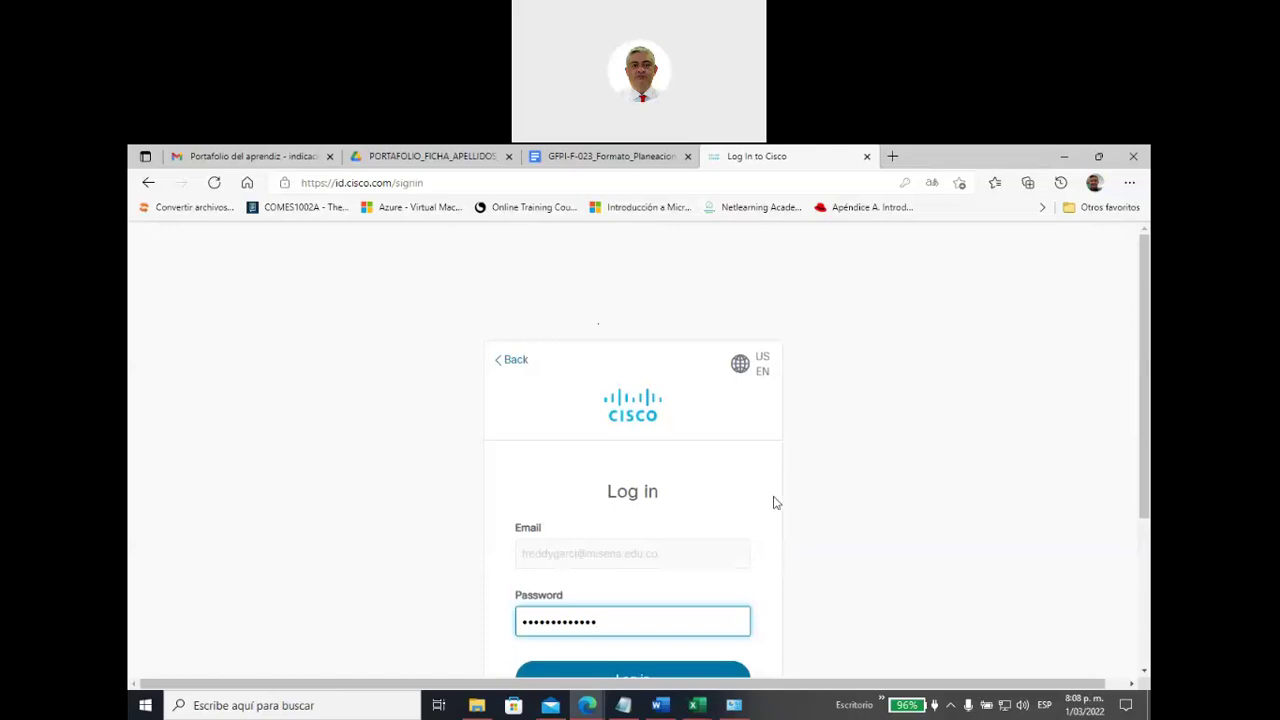
{"action": "scroll", "coordinate": [800, 505], "scroll_direction": "down", "scroll_amount": 1}
{"action": "left_click", "coordinate": [640, 615]}
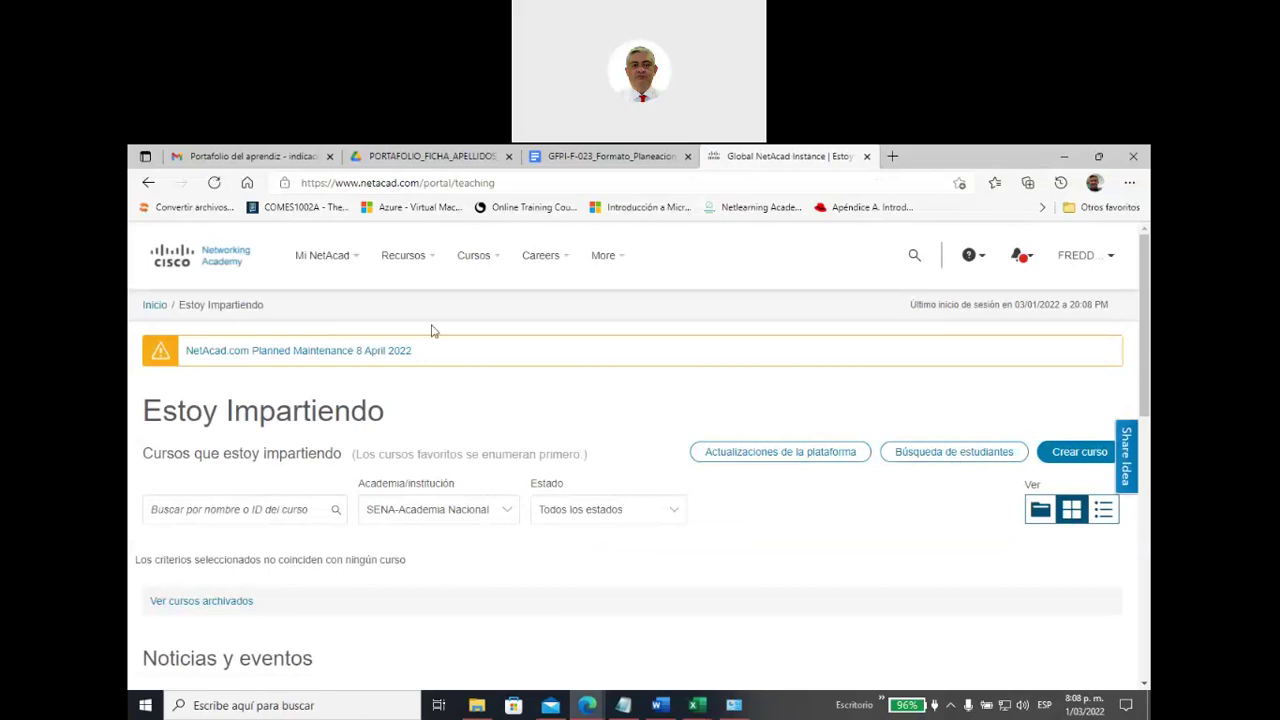
Step: Open the Estoy Impartiendo course page, and from there switch to the Estoy aprendiendo page
{"action": "mouse_move", "coordinate": [345, 268]}
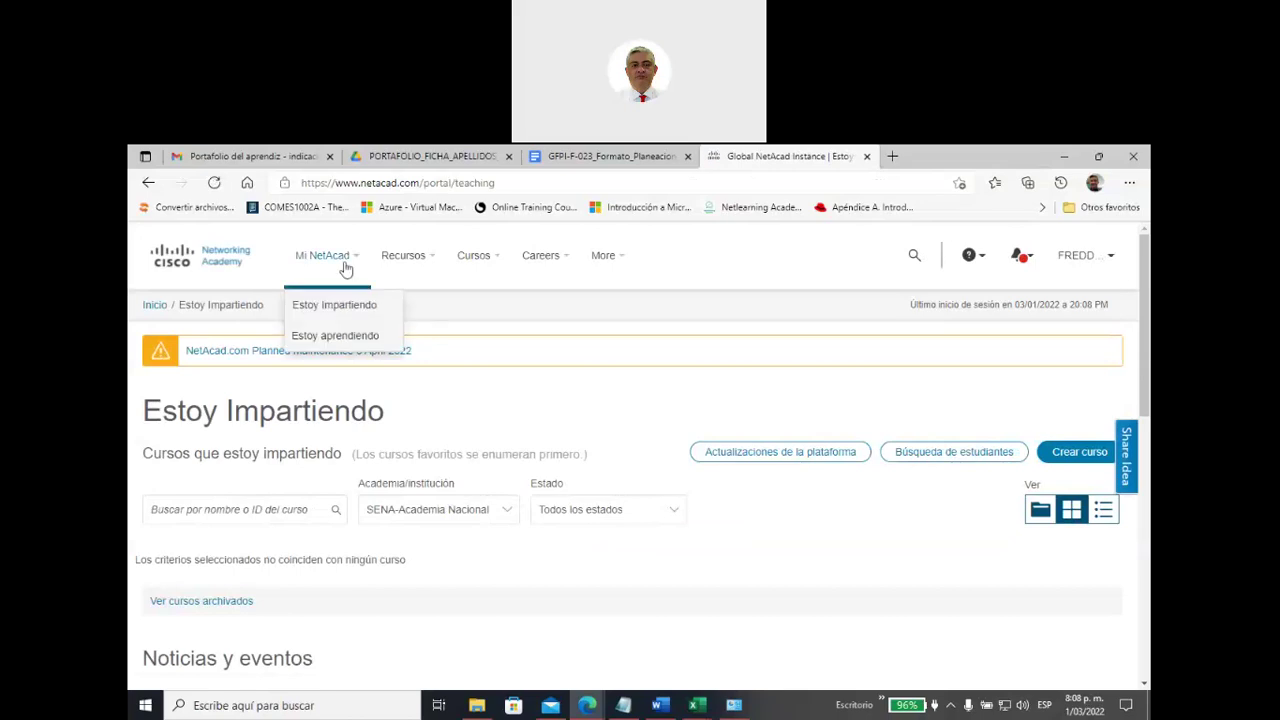
{"action": "left_click", "coordinate": [348, 316]}
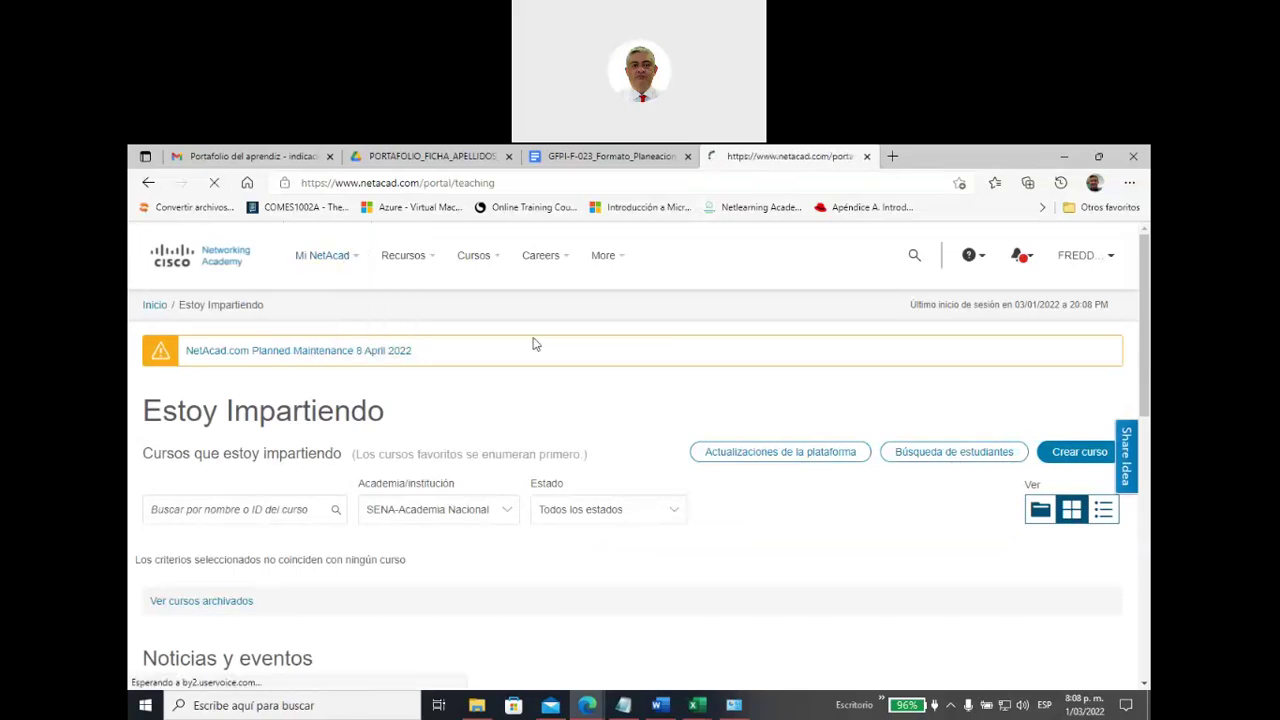
{"action": "mouse_move", "coordinate": [341, 263]}
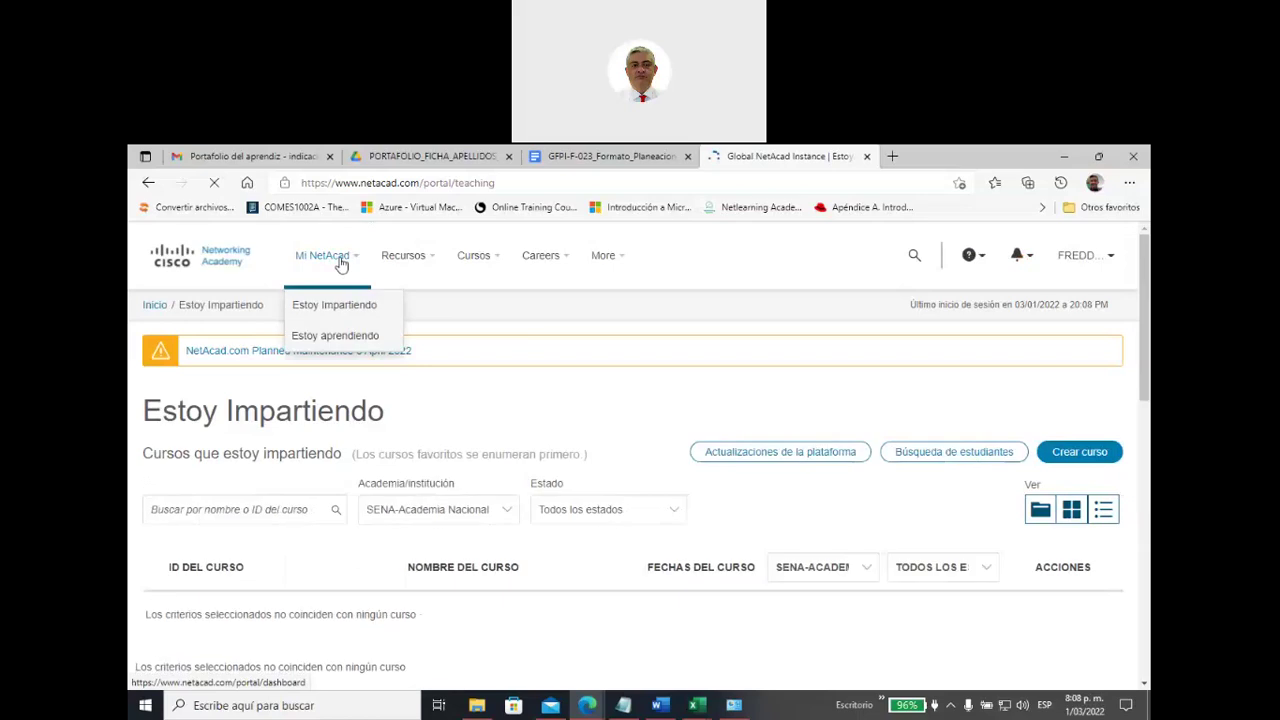
{"action": "left_click", "coordinate": [356, 342]}
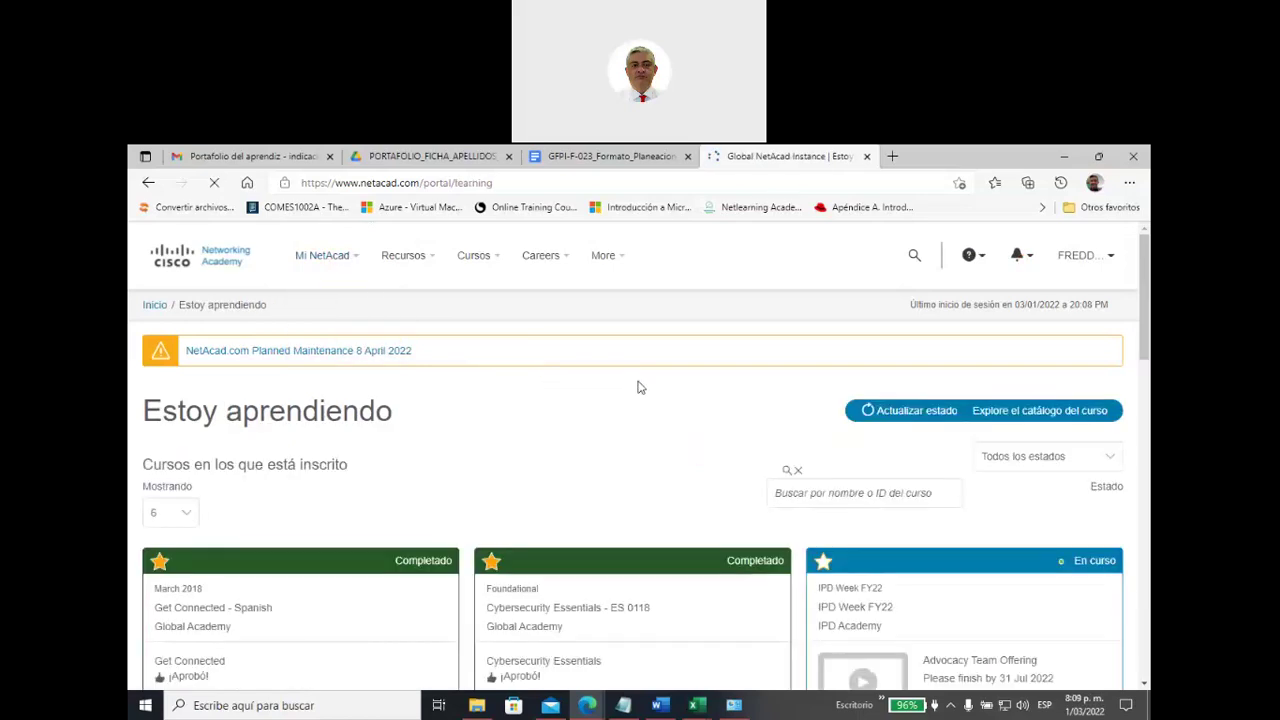
Step: Go to the second page of enrolled courses and launch the Alumni IT Essentials: PC Hardware and Software course
{"action": "scroll", "coordinate": [637, 423], "scroll_direction": "down", "scroll_amount": 8}
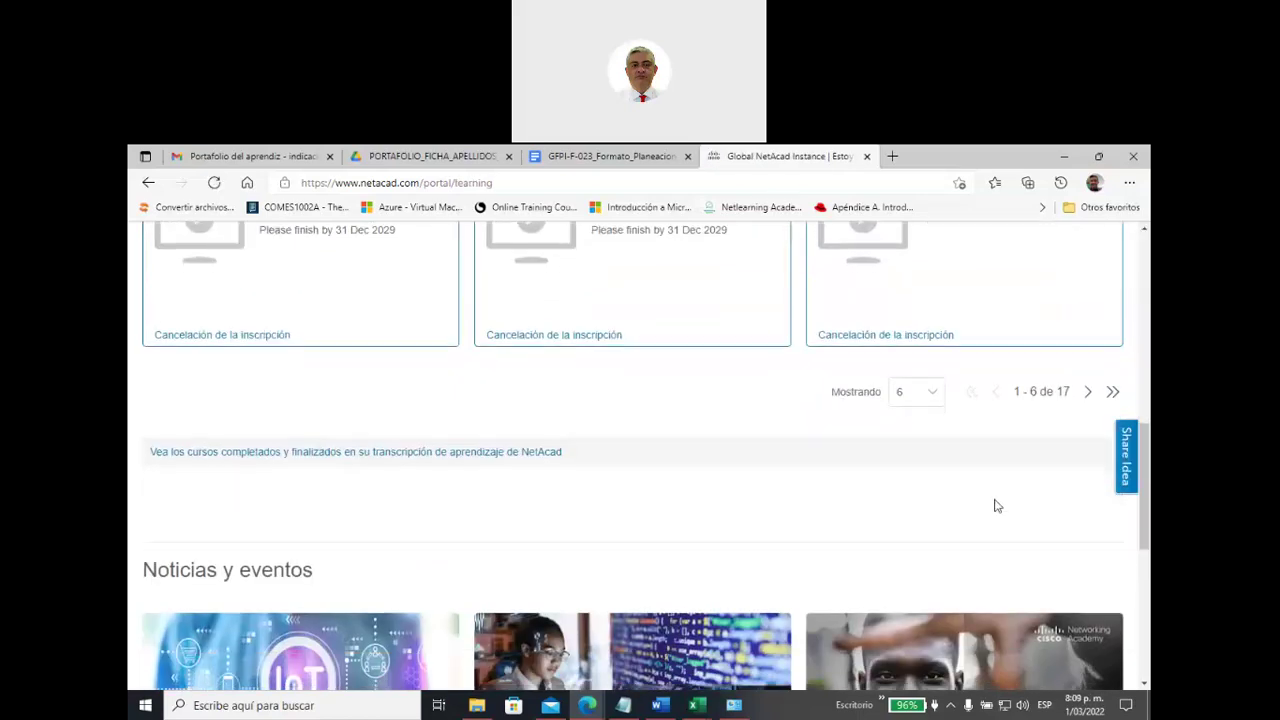
{"action": "left_click", "coordinate": [1088, 391]}
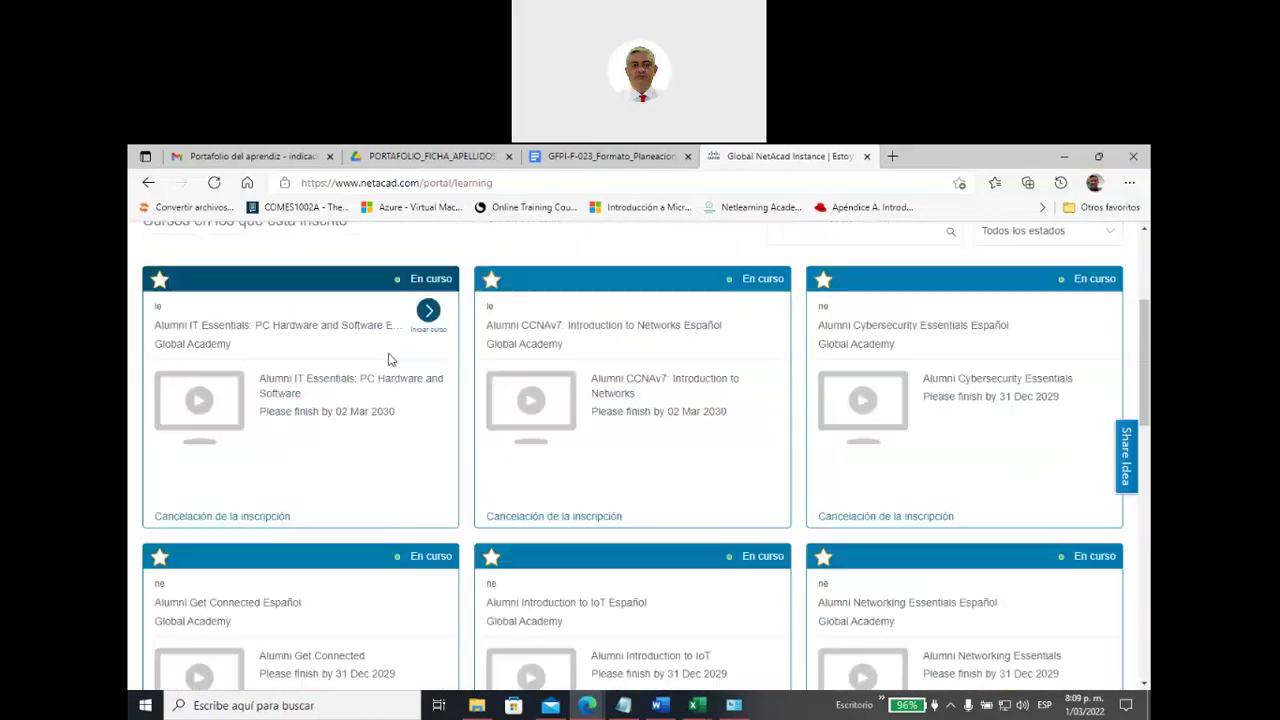
{"action": "left_click", "coordinate": [428, 312]}
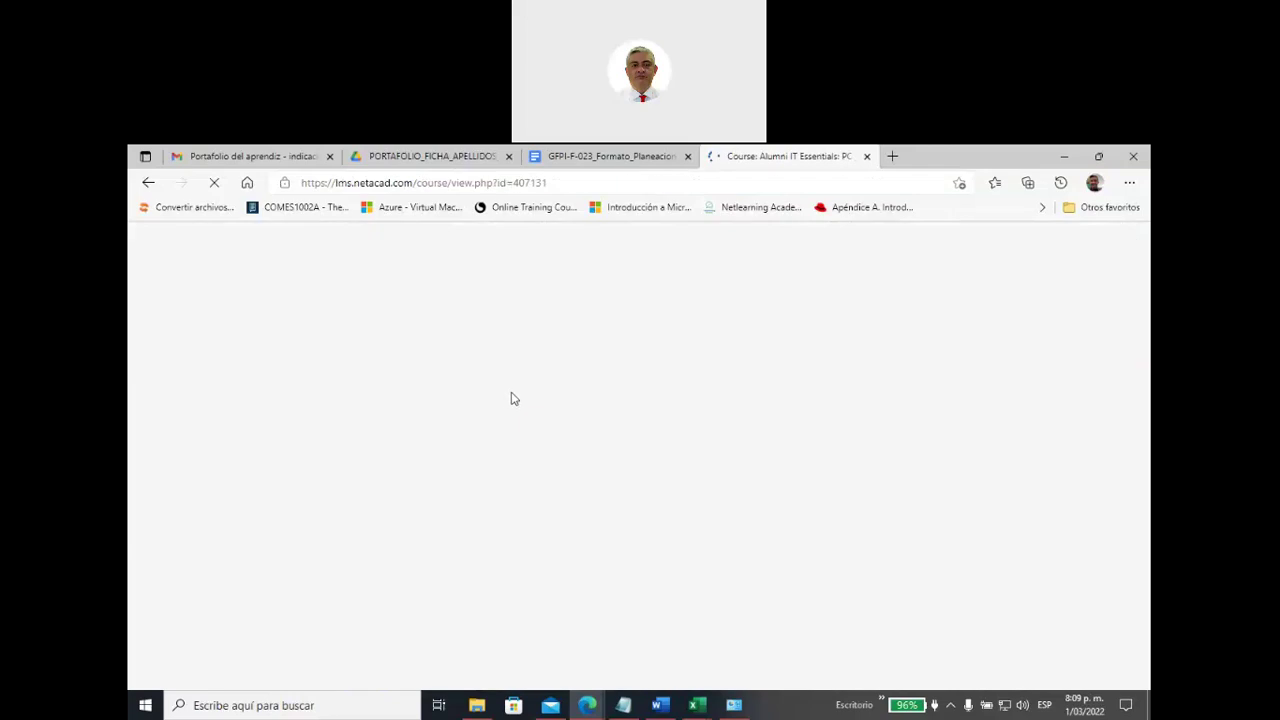
Step: Launch Capítulo 1 from the IT Essentials course page and close its Bienvenida page to reach the chapter index
{"action": "scroll", "coordinate": [512, 398], "scroll_direction": "down", "scroll_amount": 2}
{"action": "scroll", "coordinate": [512, 398], "scroll_direction": "down", "scroll_amount": 5}
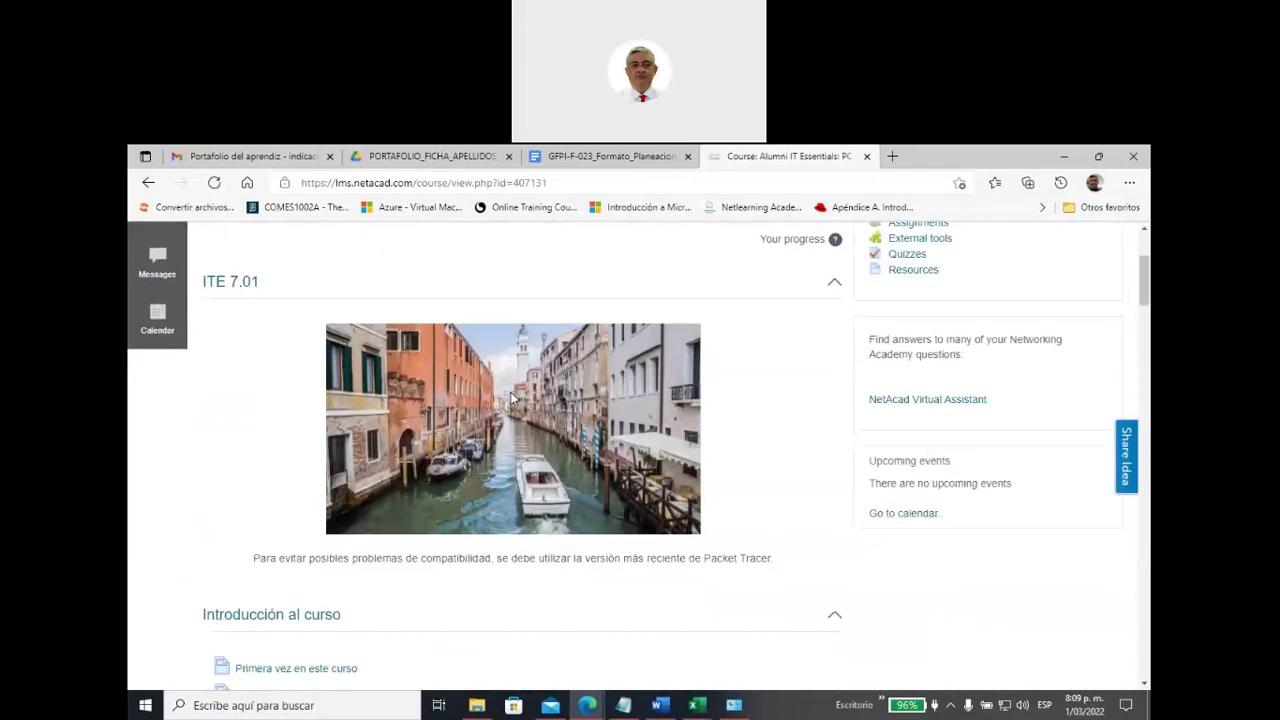
{"action": "scroll", "coordinate": [512, 398], "scroll_direction": "down", "scroll_amount": 2}
{"action": "scroll", "coordinate": [512, 398], "scroll_direction": "up", "scroll_amount": 1}
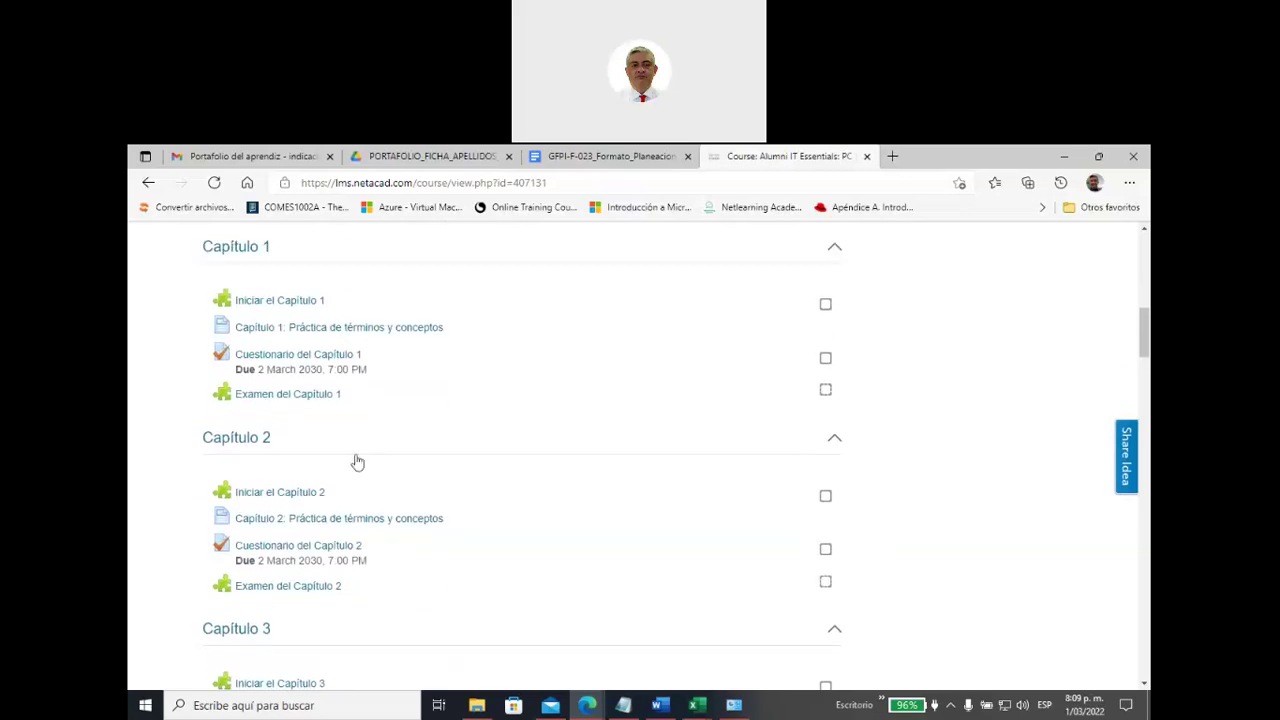
{"action": "left_click", "coordinate": [280, 302]}
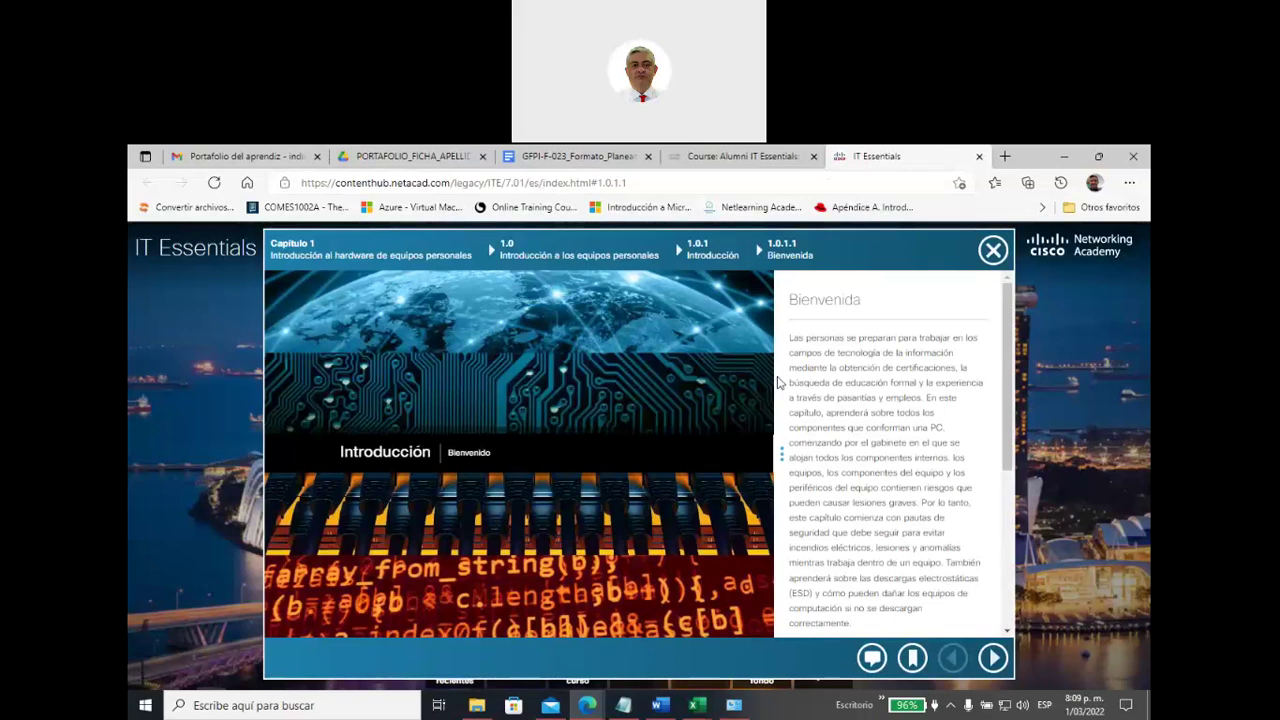
{"action": "left_click", "coordinate": [993, 250]}
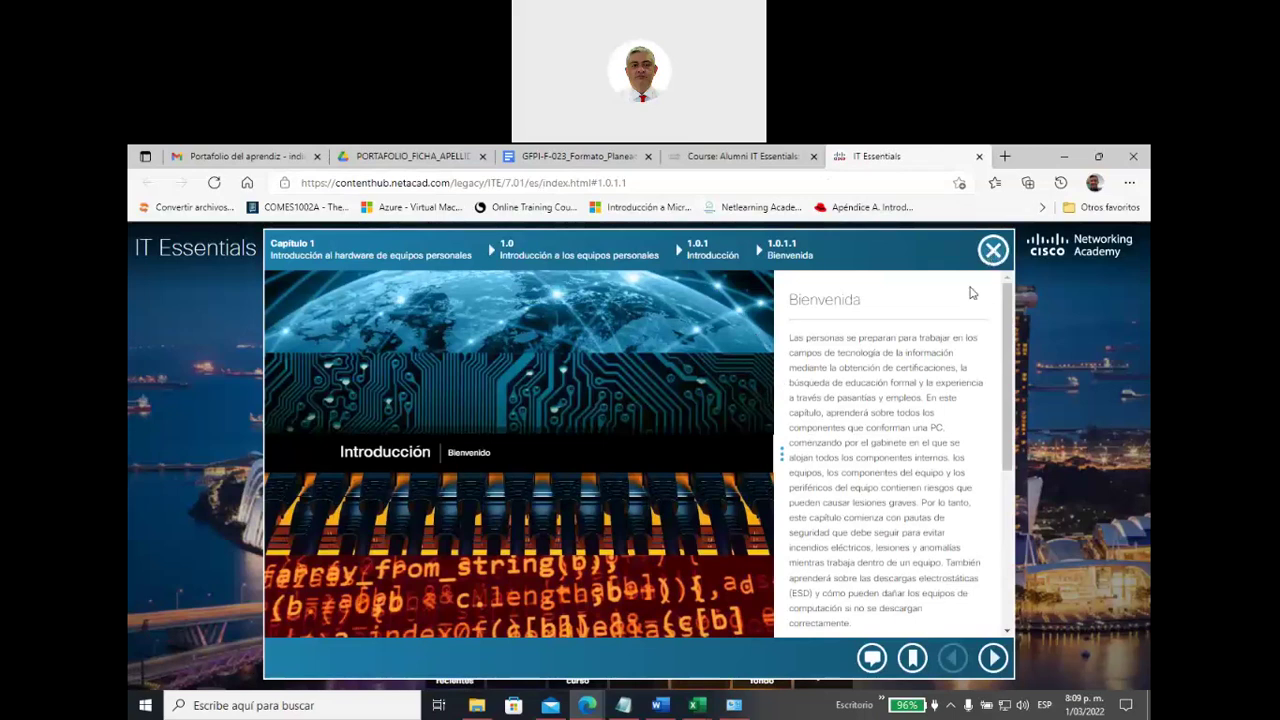
Step: Open page 11.6.2.1 Puntos de restauración under Capítulo 11, section 11.6, topic 11.6.2, and widen its text pane
{"action": "scroll", "coordinate": [380, 470], "scroll_direction": "down", "scroll_amount": 5}
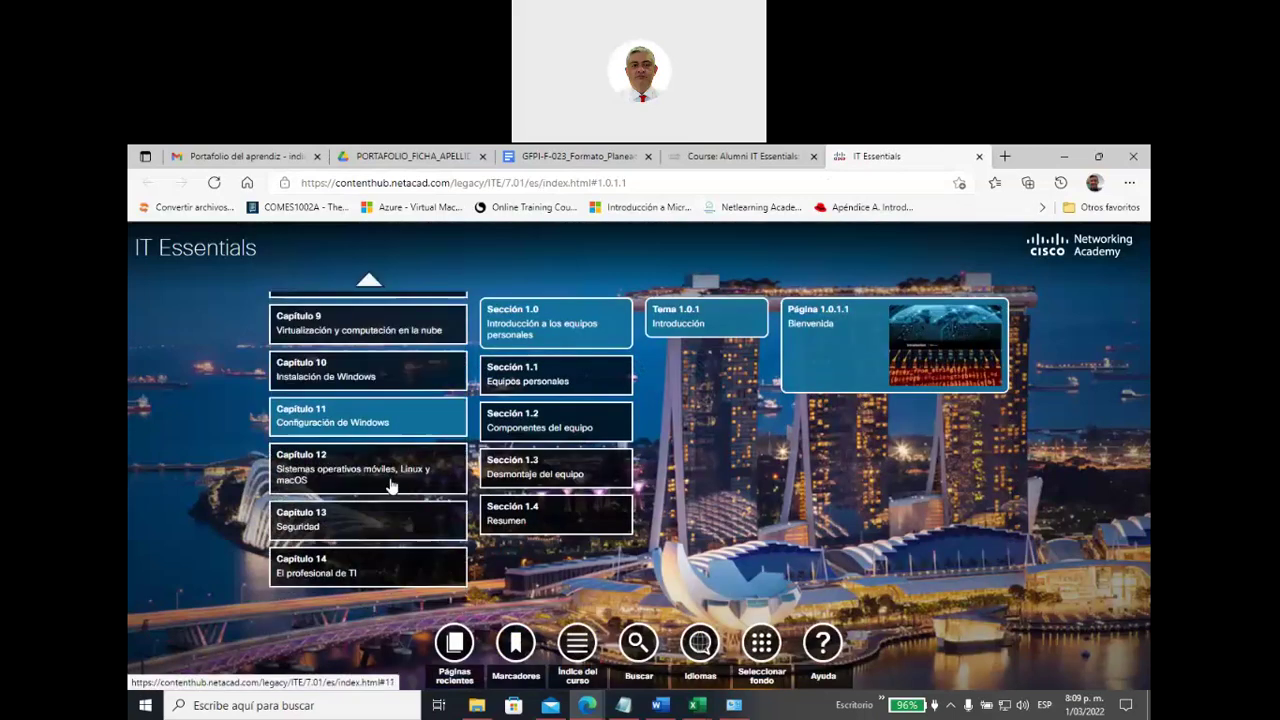
{"action": "left_click", "coordinate": [370, 425]}
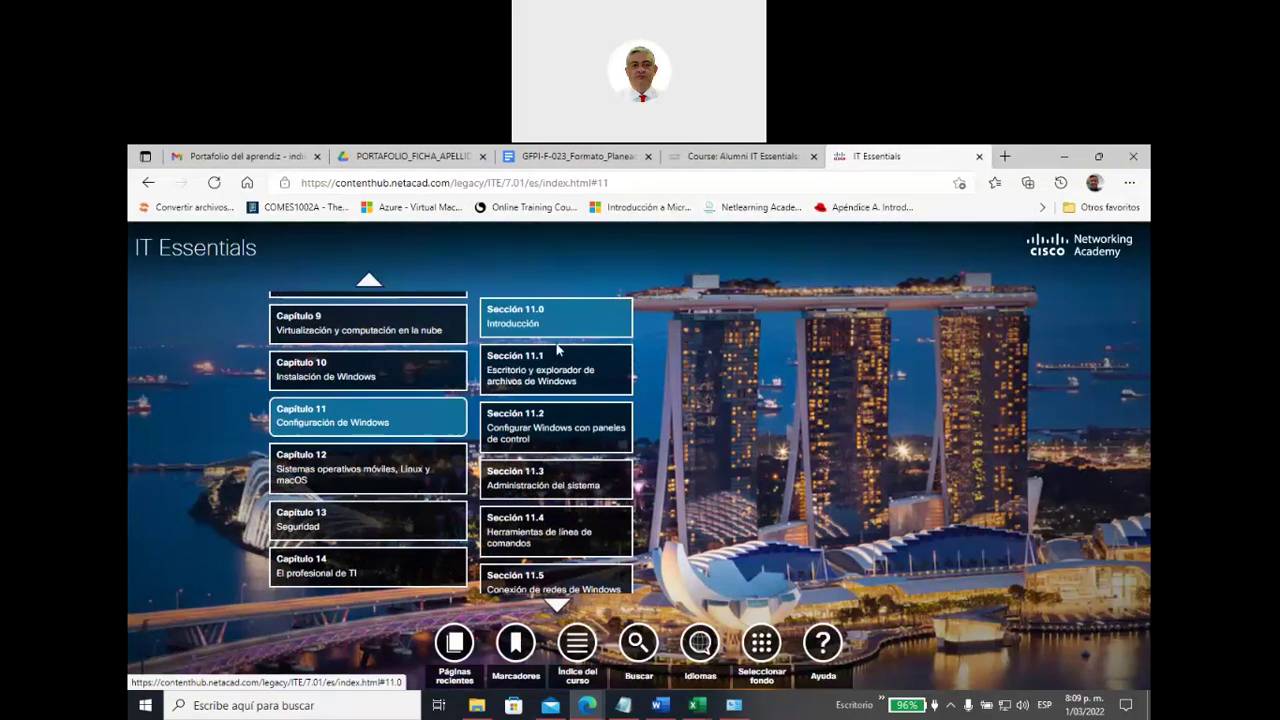
{"action": "scroll", "coordinate": [569, 427], "scroll_direction": "down", "scroll_amount": 4}
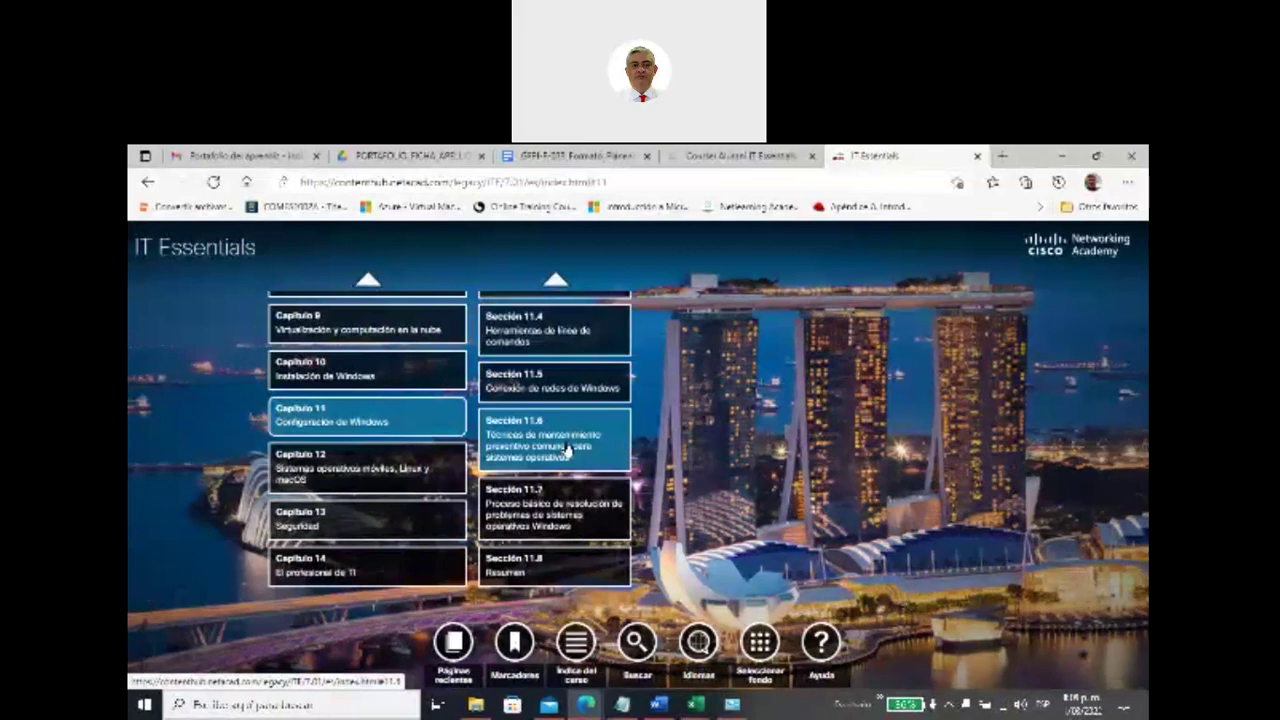
{"action": "left_click", "coordinate": [566, 436]}
{"action": "left_click", "coordinate": [690, 393]}
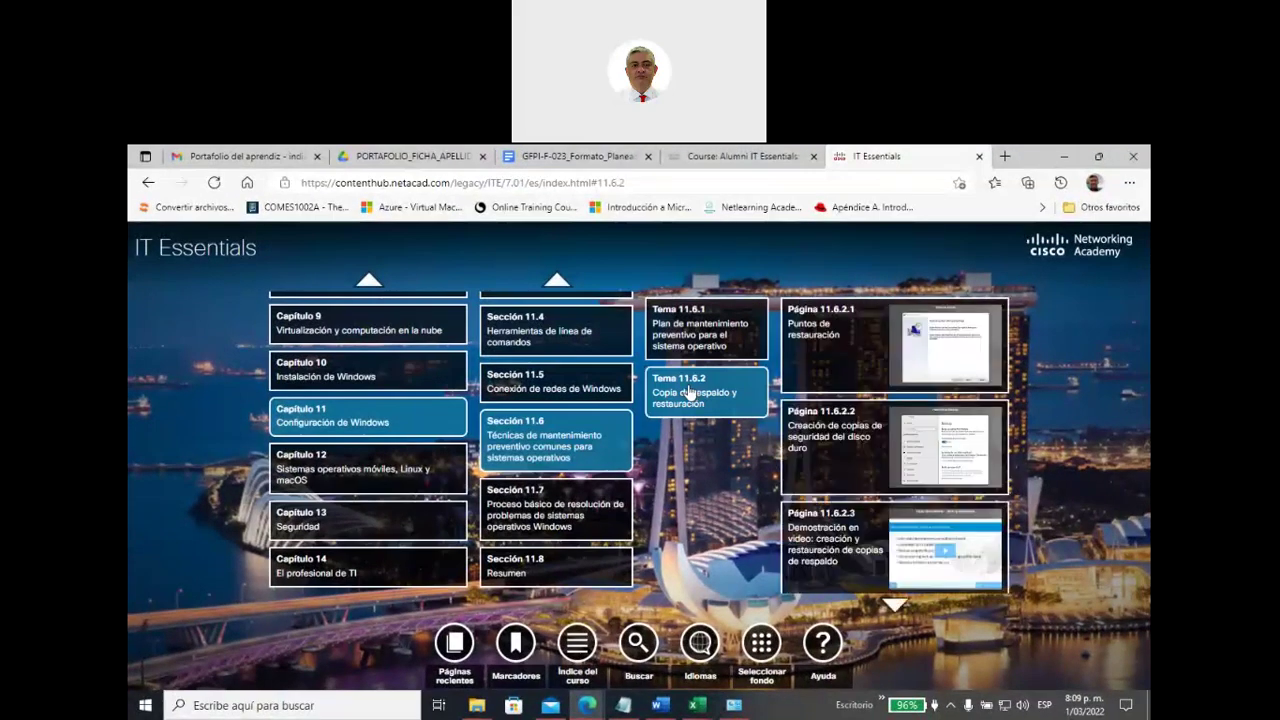
{"action": "left_click", "coordinate": [797, 378]}
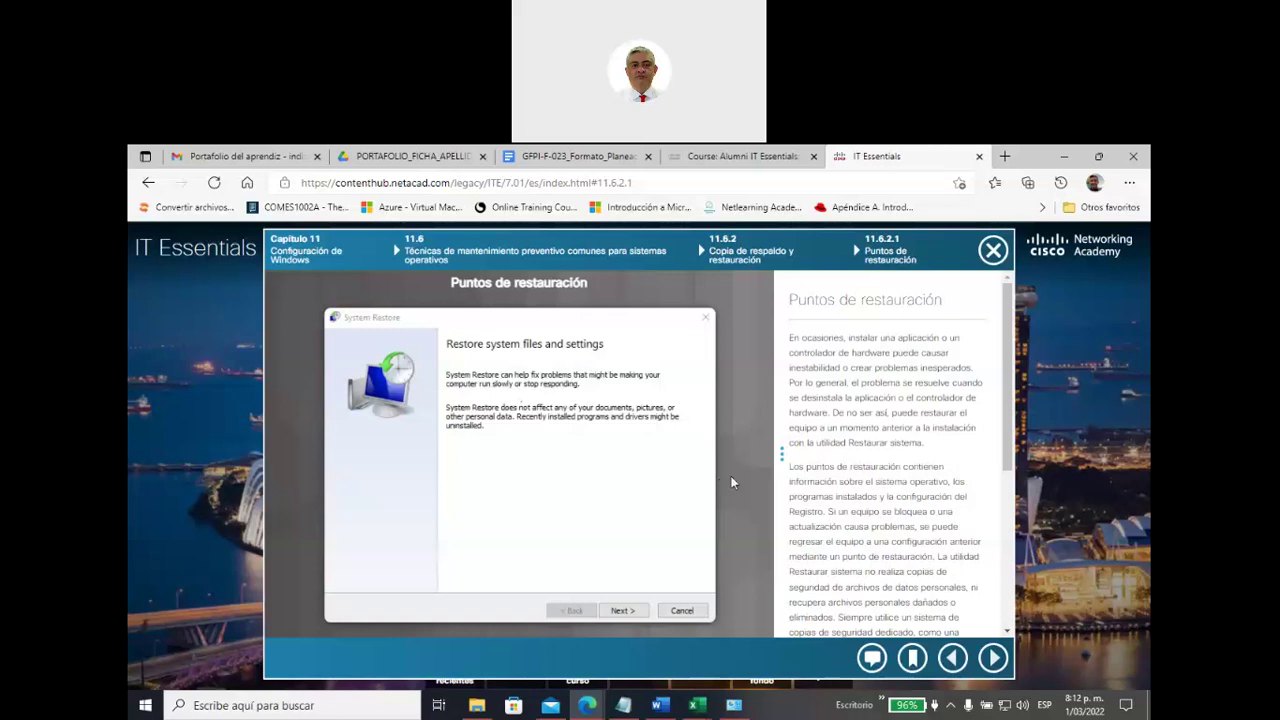
{"action": "left_click", "coordinate": [781, 455]}
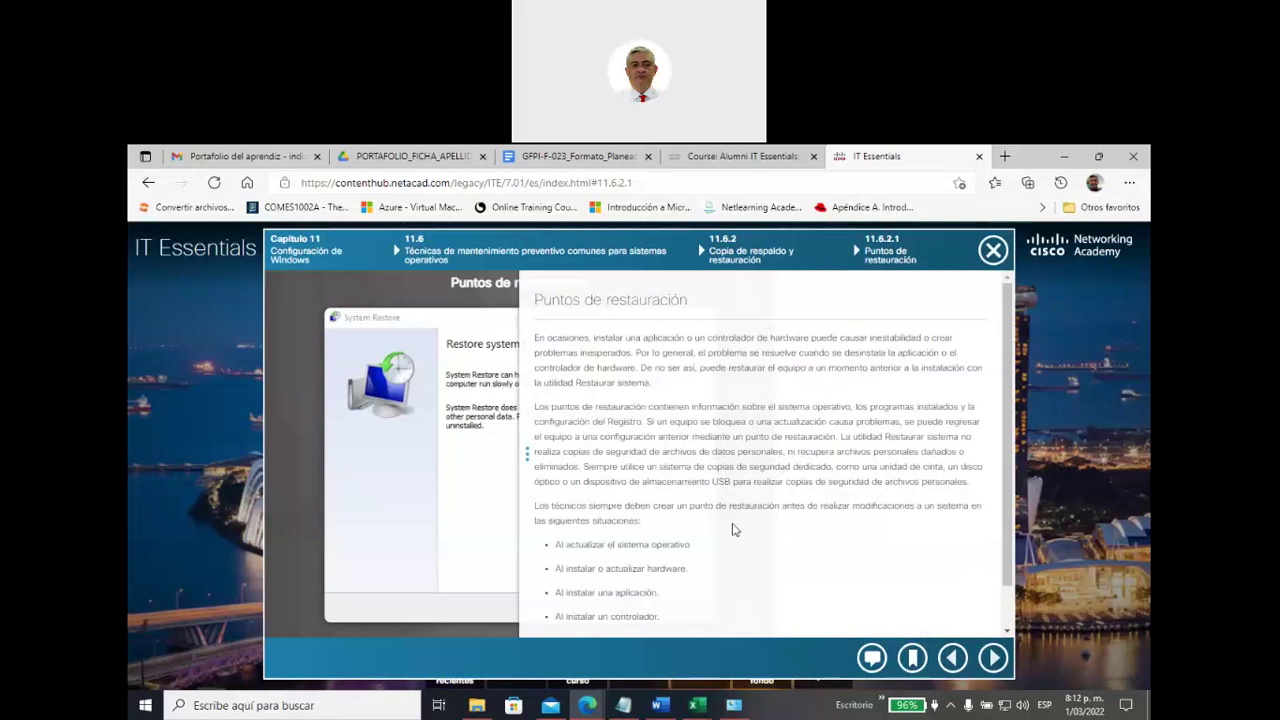
Step: Highlight one by one the four listed situations in which technicians must create a restore point
{"action": "left_click_drag", "start_coordinate": [555, 544], "coordinate": [692, 545]}
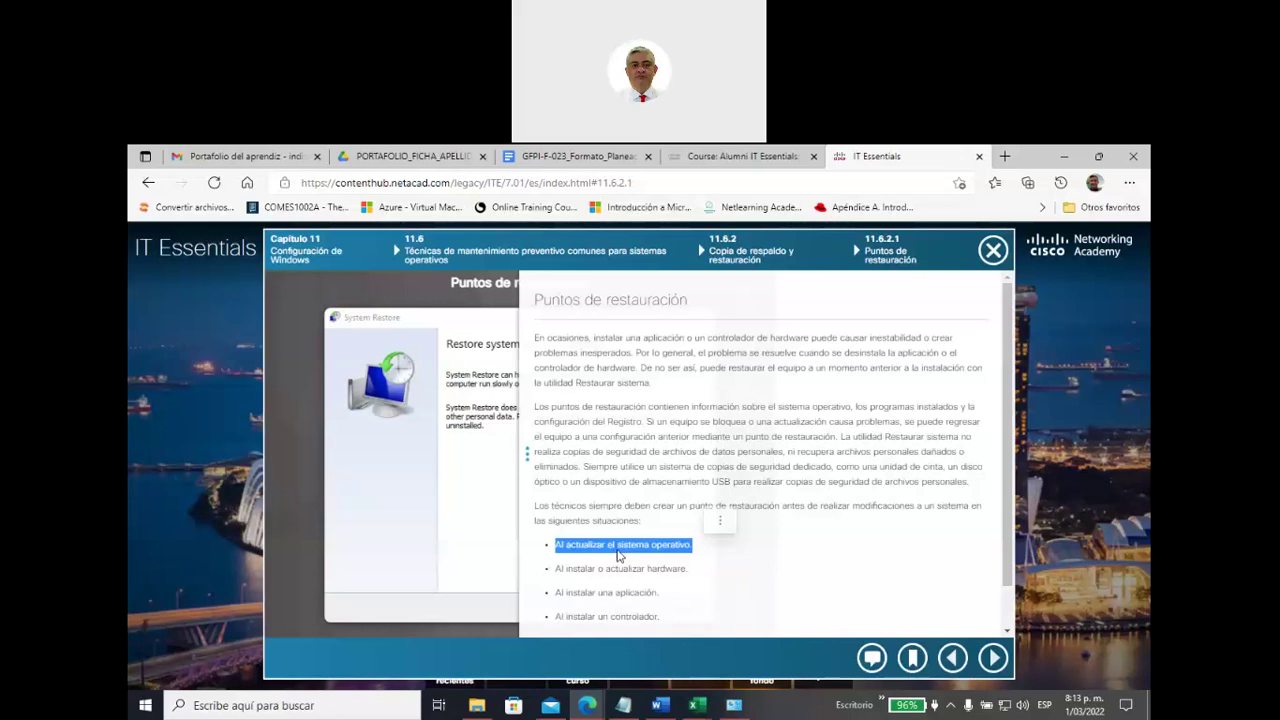
{"action": "left_click", "coordinate": [719, 520]}
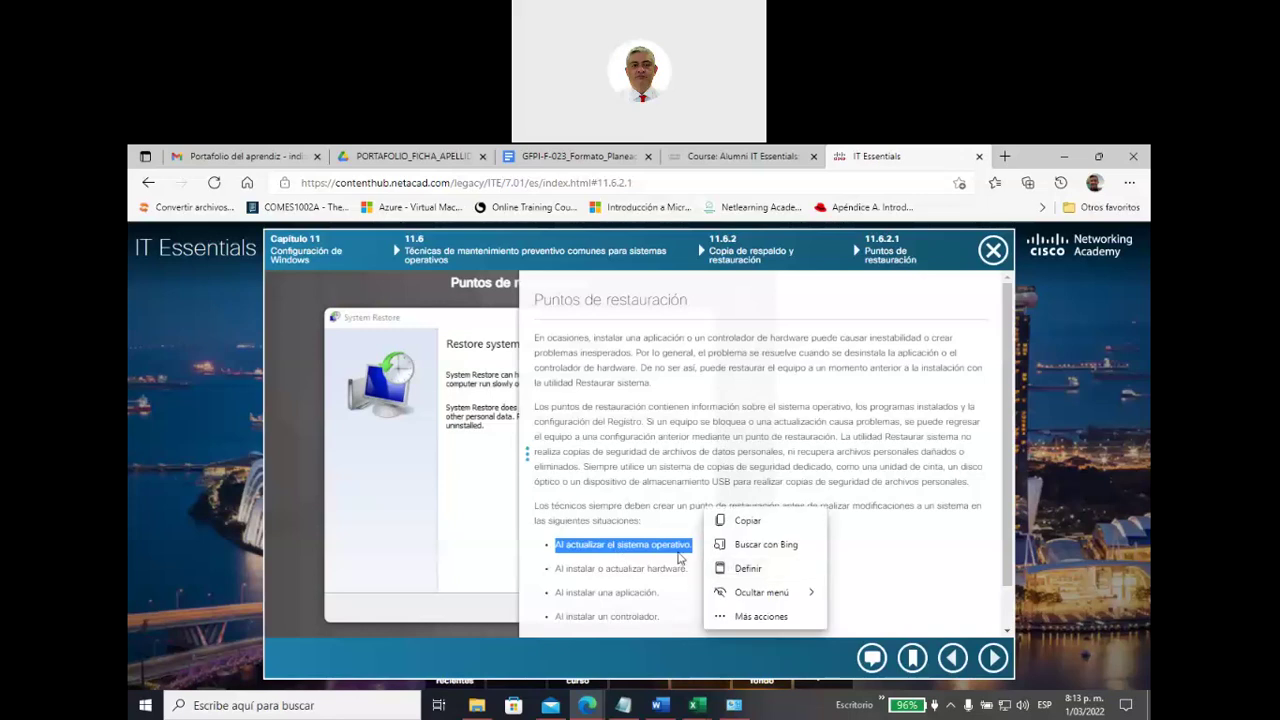
{"action": "left_click", "coordinate": [571, 570]}
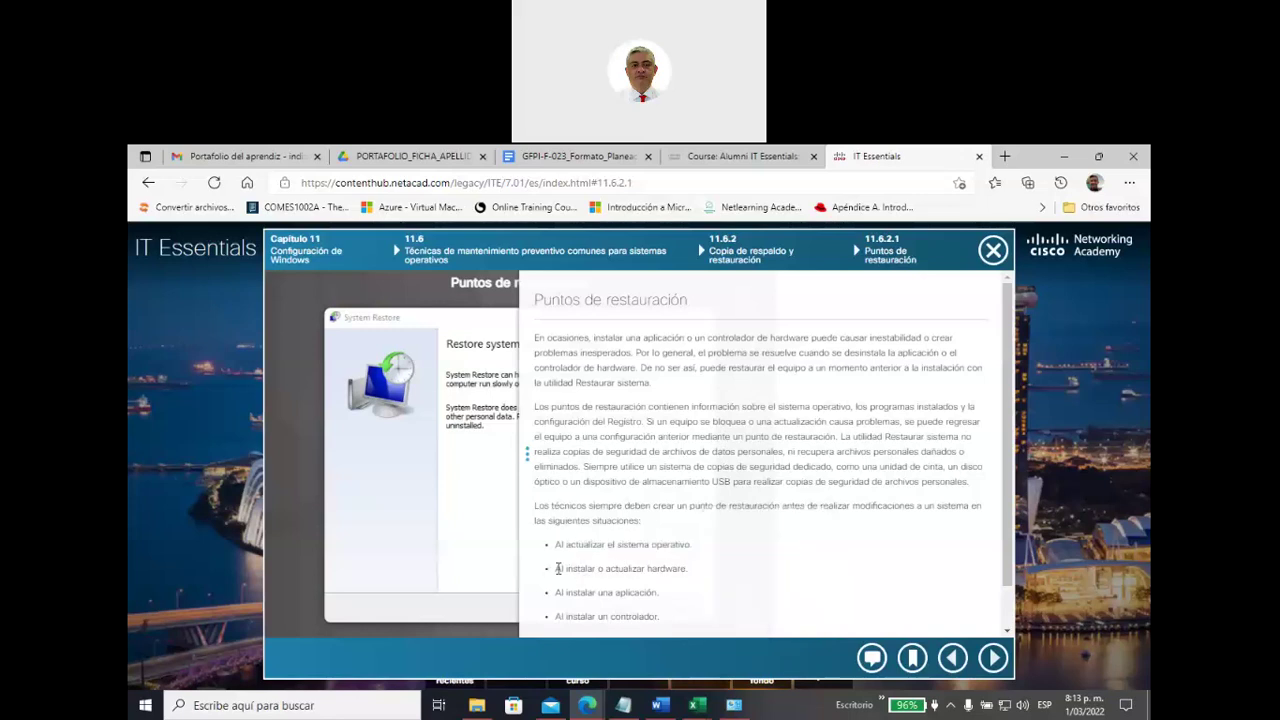
{"action": "left_click_drag", "start_coordinate": [555, 570], "coordinate": [687, 573]}
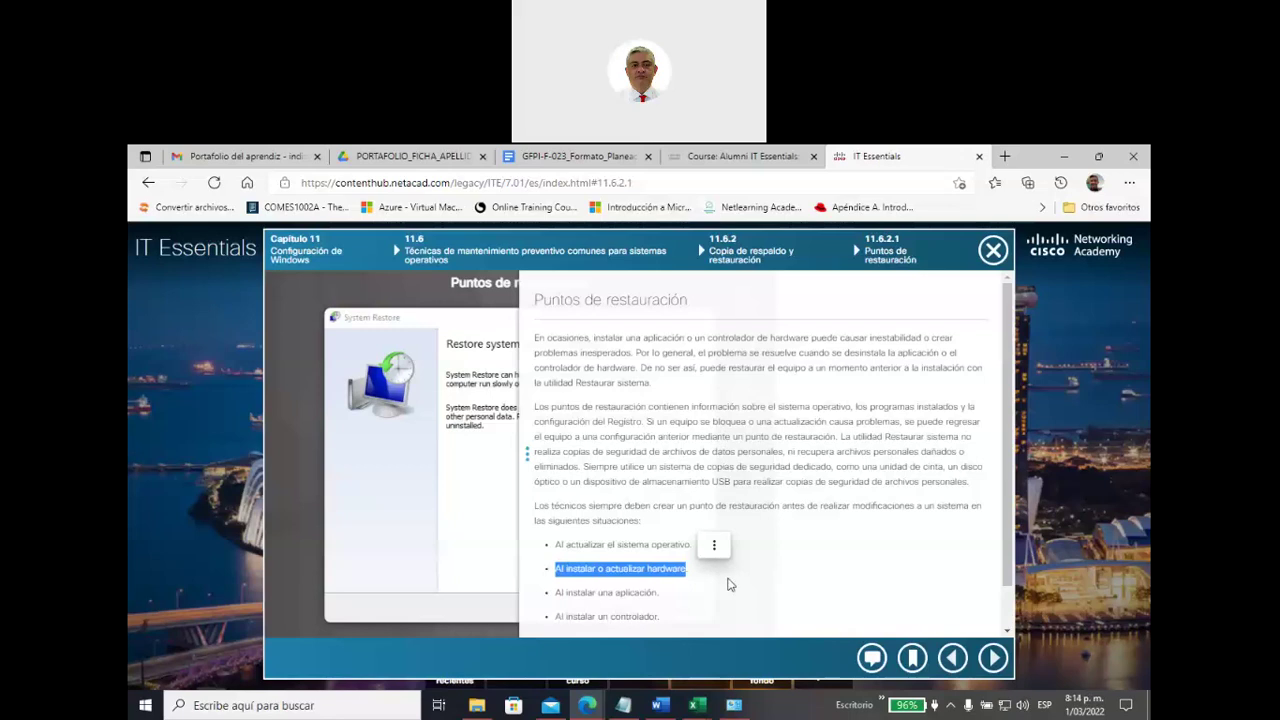
{"action": "left_click_drag", "start_coordinate": [556, 594], "coordinate": [661, 594]}
{"action": "left_click_drag", "start_coordinate": [556, 617], "coordinate": [676, 627]}
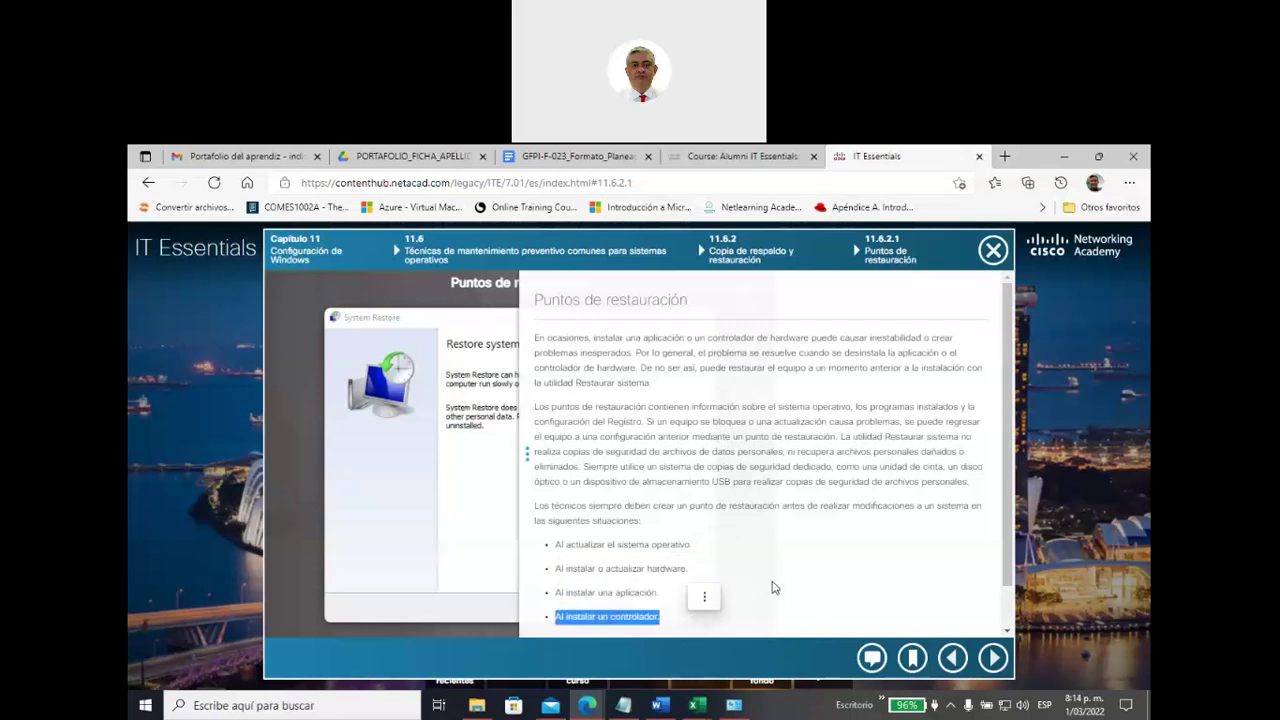
Step: Highlight the key terms for operating system, hardware, application and driver in the list of restore point situations
{"action": "scroll", "coordinate": [766, 567], "scroll_direction": "down", "scroll_amount": 1}
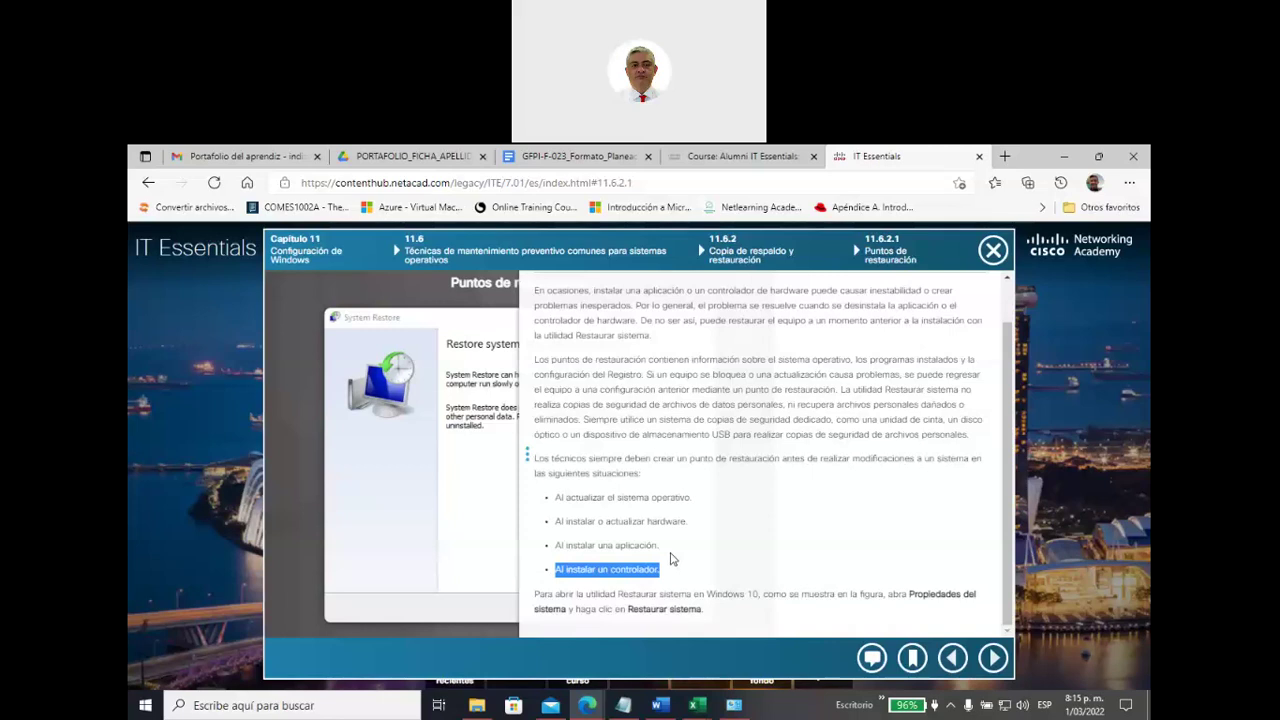
{"action": "left_click_drag", "start_coordinate": [616, 497], "coordinate": [692, 498]}
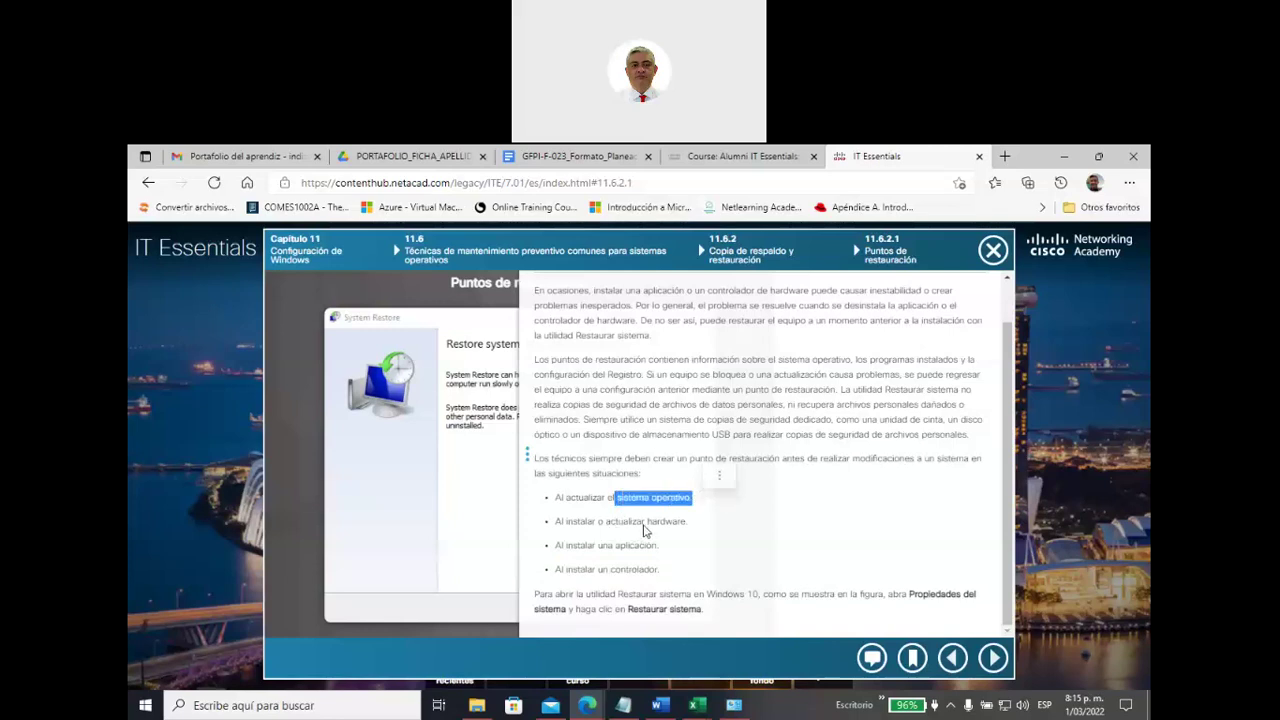
{"action": "left_click_drag", "start_coordinate": [647, 522], "coordinate": [688, 522]}
{"action": "left_click_drag", "start_coordinate": [614, 545], "coordinate": [711, 571]}
{"action": "left_click", "coordinate": [737, 543]}
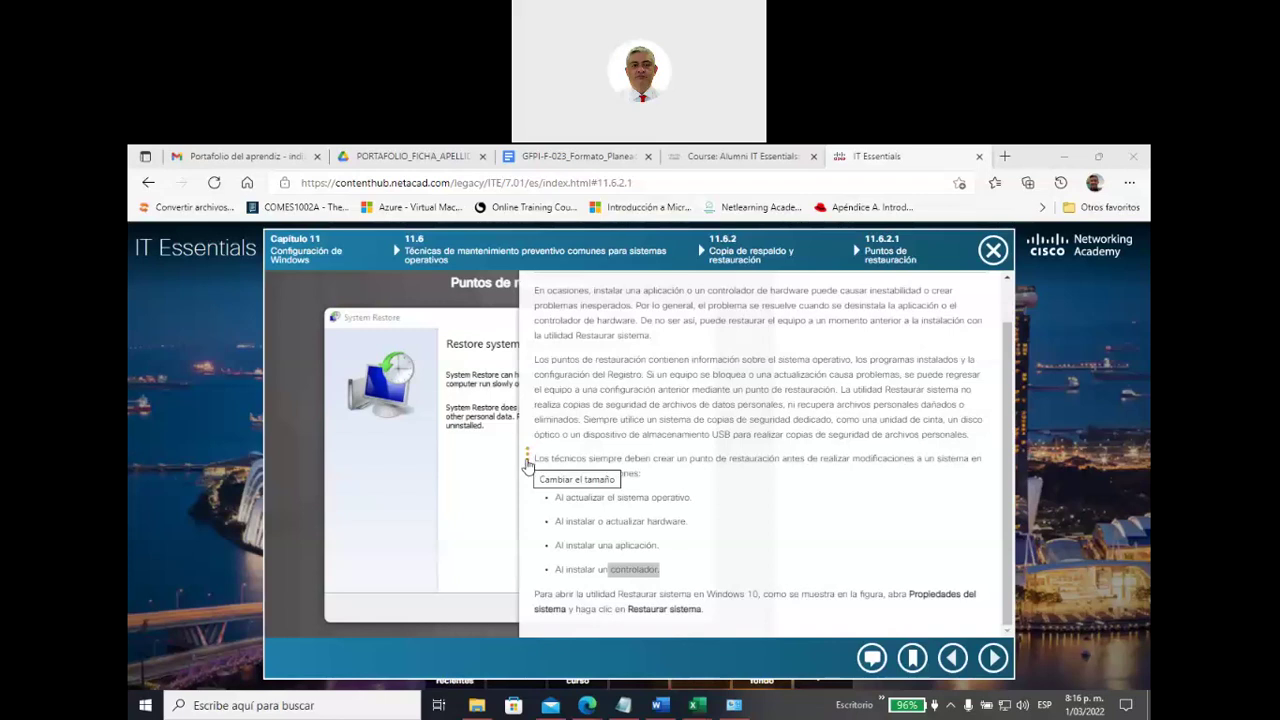
Step: Highlight the whole list of situations, followed by the sentence on opening Restaurar sistema in Windows 10
{"action": "left_click_drag", "start_coordinate": [555, 497], "coordinate": [668, 581]}
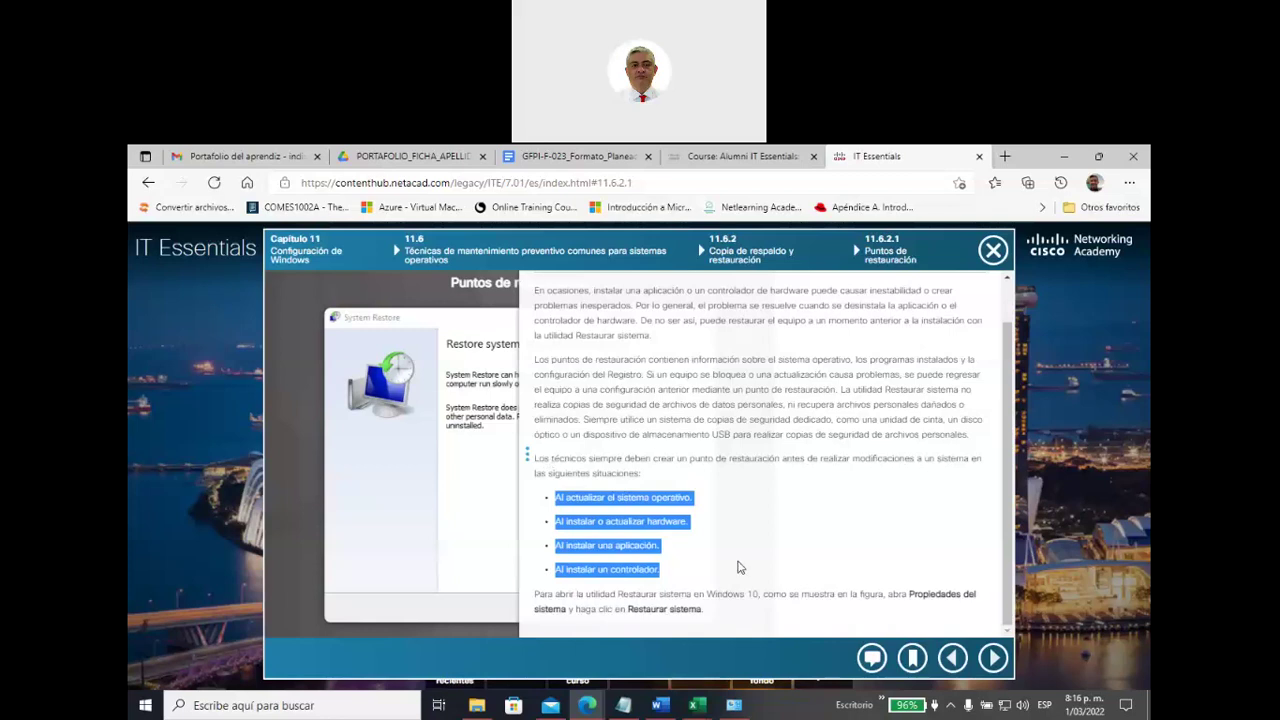
{"action": "left_click", "coordinate": [581, 600]}
{"action": "left_click_drag", "start_coordinate": [536, 594], "coordinate": [957, 594]}
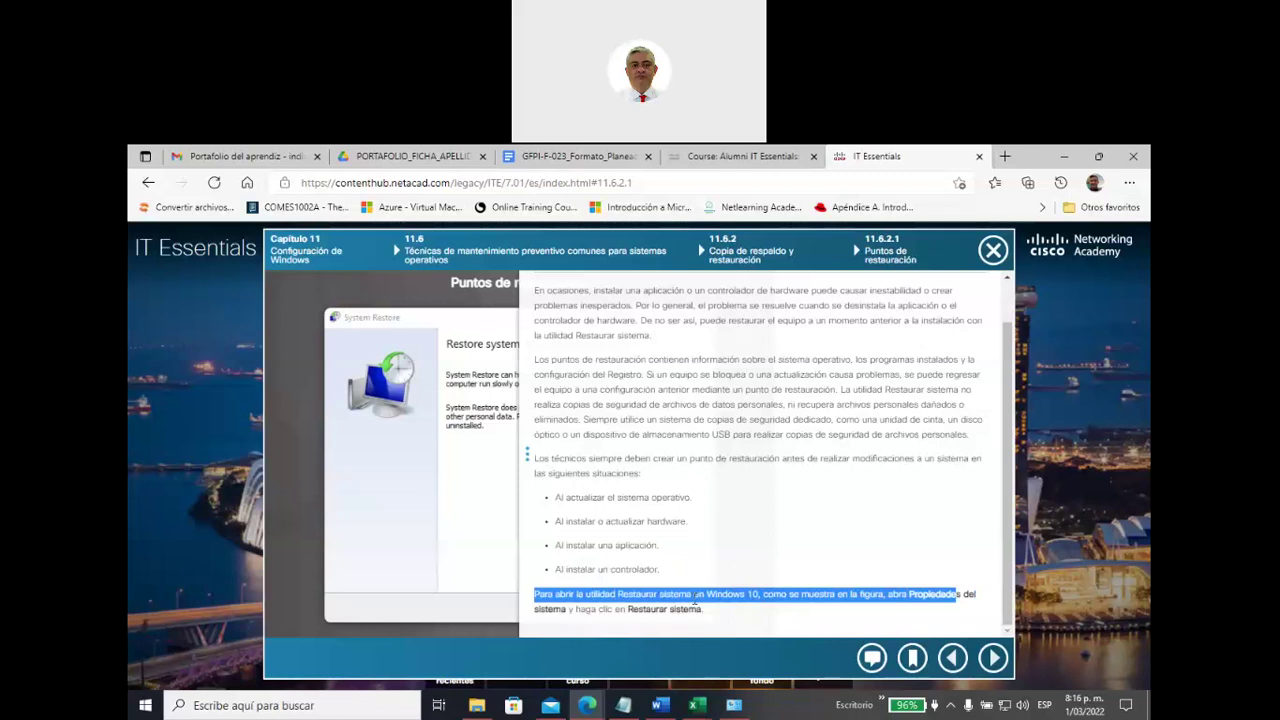
Step: Try to find the System Properties by searching Windows for "propiedades del sistema", and clear the query
{"action": "left_click", "coordinate": [316, 706]}
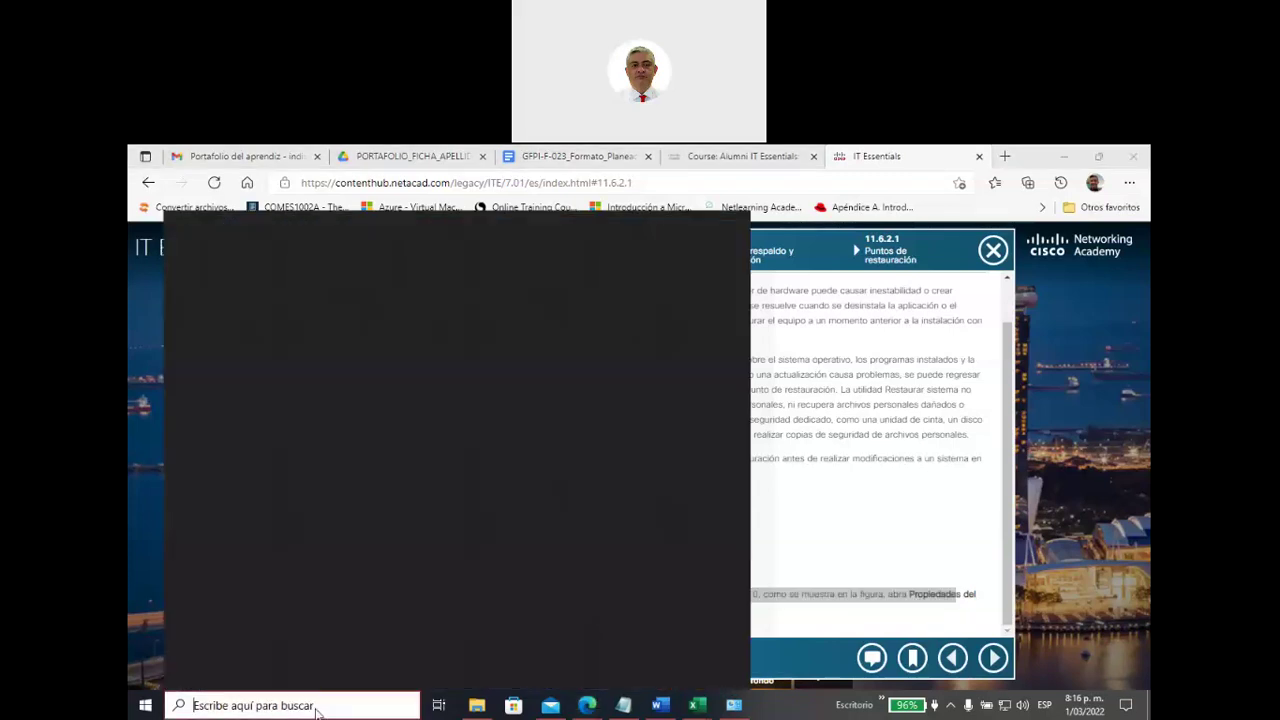
{"action": "type", "text": "propi"}
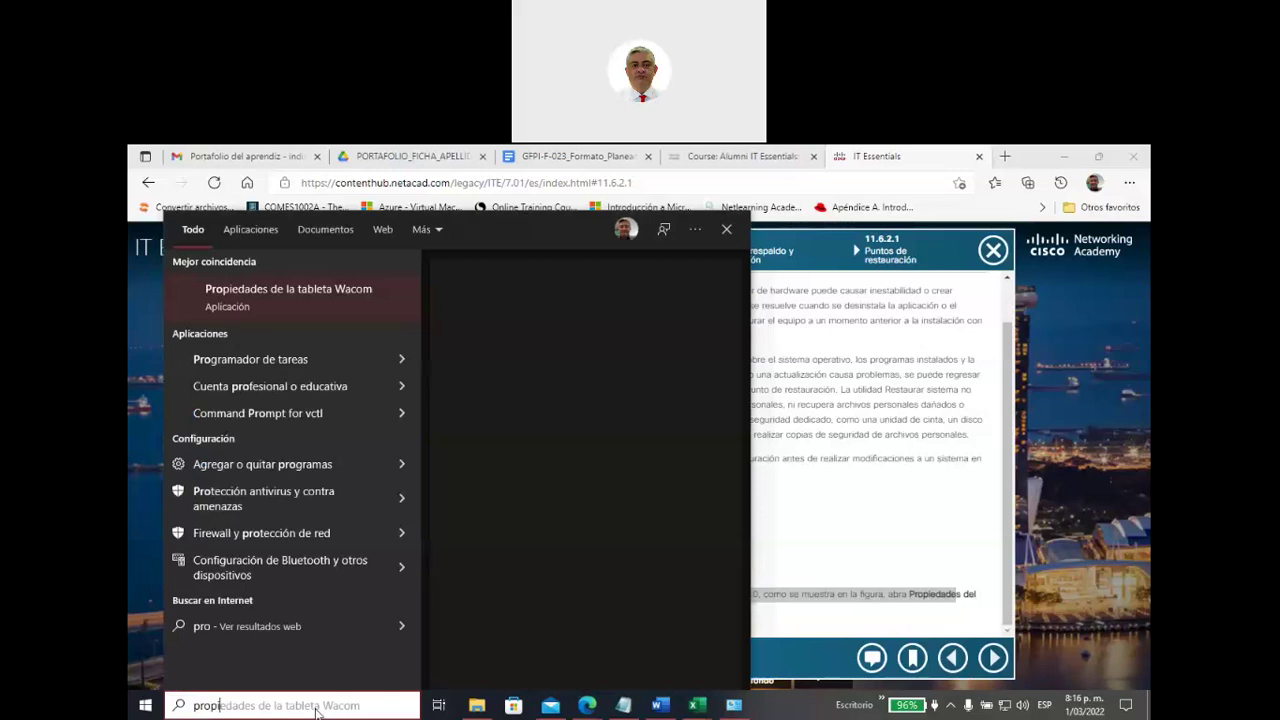
{"action": "type", "text": "ed"}
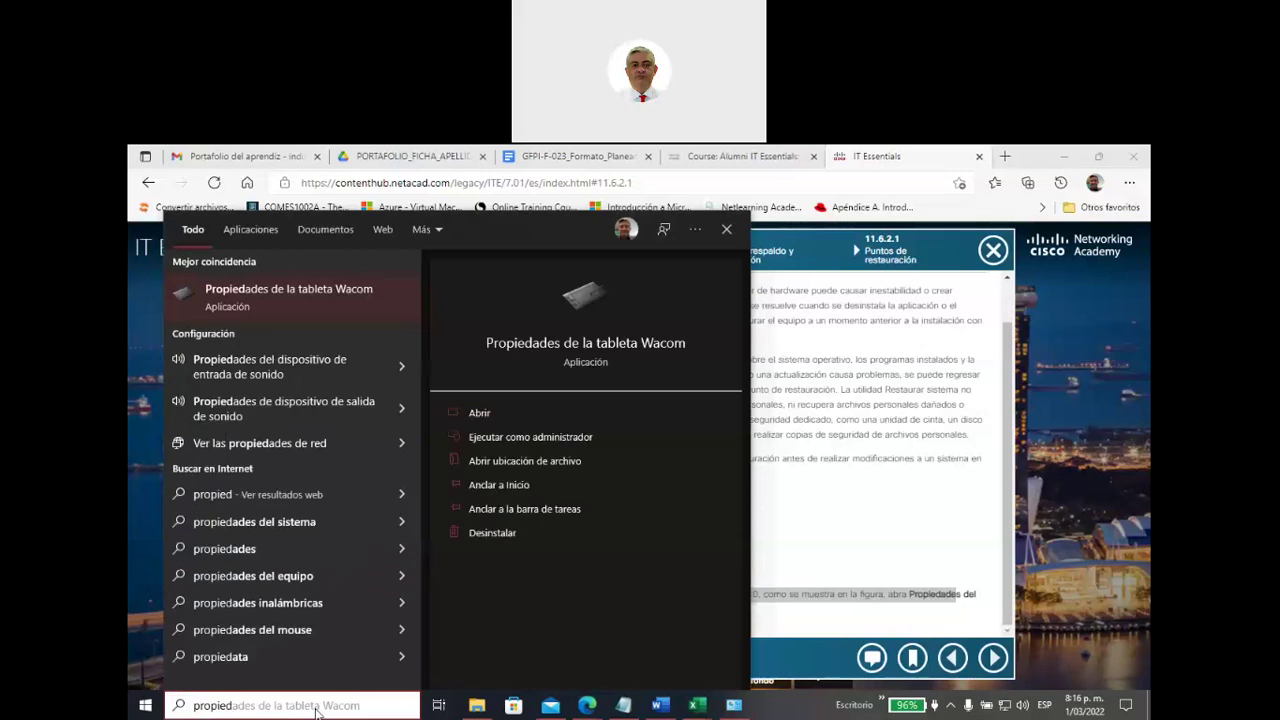
{"action": "type", "text": "ades "}
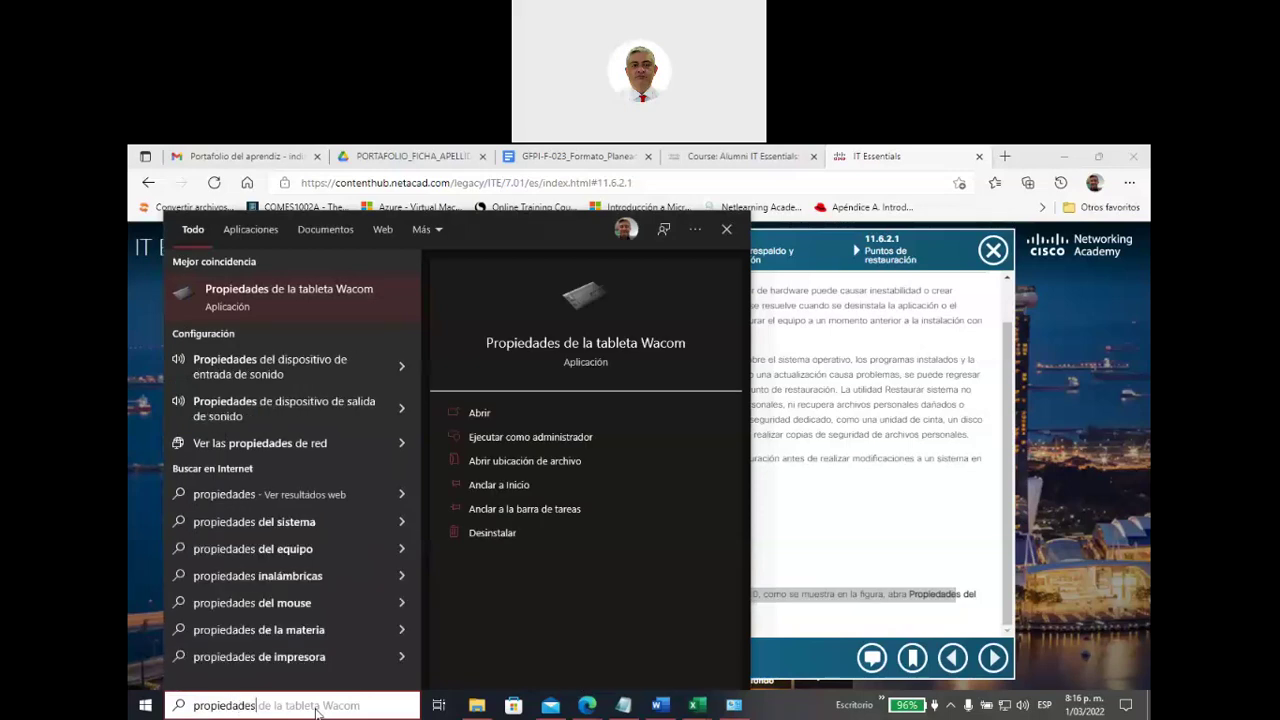
{"action": "type", "text": "del si"}
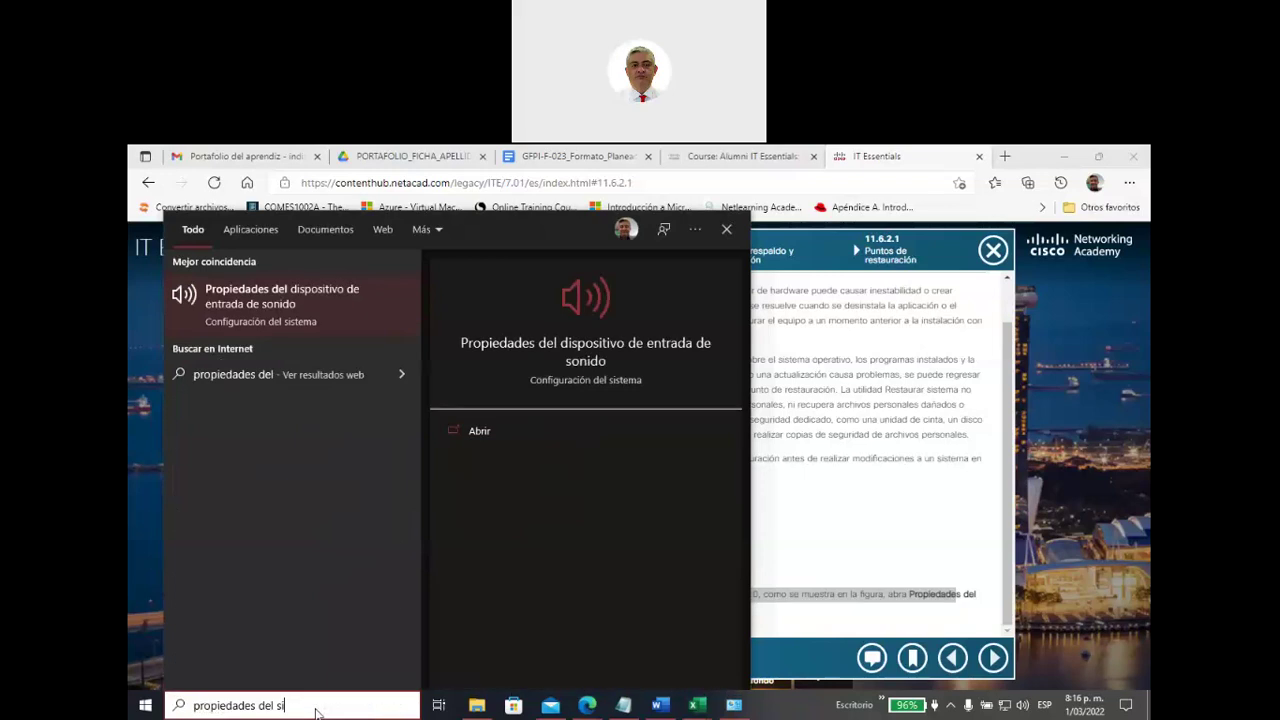
{"action": "type", "text": "ste"}
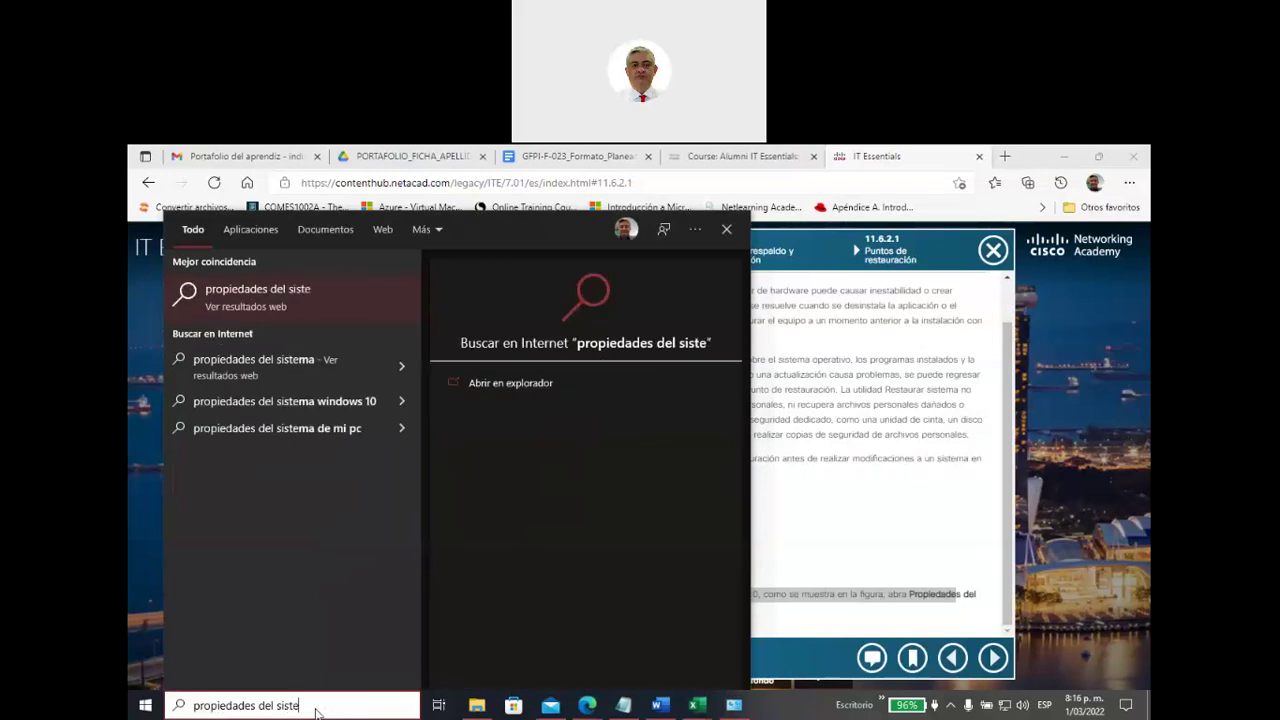
{"action": "type", "text": "ma"}
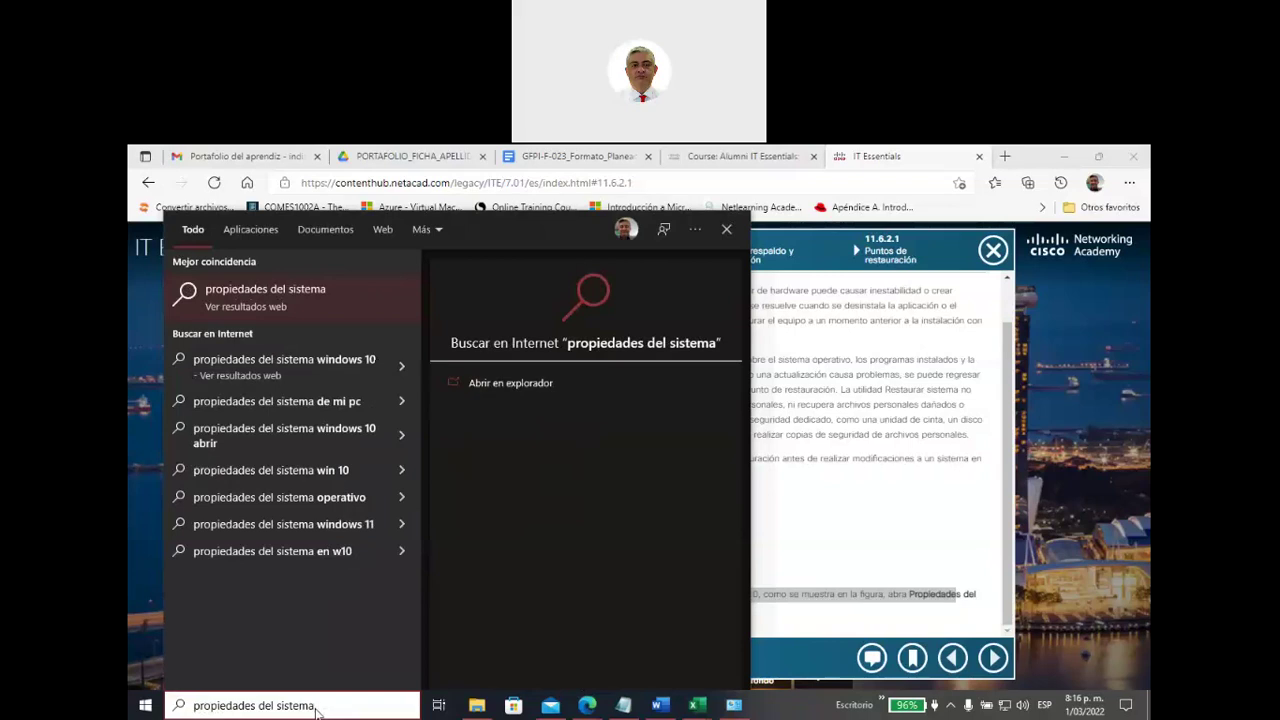
{"action": "key", "text": "BackSpace"}
{"action": "key", "text": "BackSpace"}
{"action": "key", "text": "BackSpace"}
{"action": "key", "text": "BackSpace"}
{"action": "key", "text": "BackSpace"}
{"action": "key", "text": "BackSpace"}
{"action": "key", "text": "BackSpace"}
{"action": "key", "text": "BackSpace"}
{"action": "key", "text": "BackSpace"}
{"action": "key", "text": "BackSpace"}
{"action": "key", "text": "BackSpace"}
{"action": "key", "text": "BackSpace"}
{"action": "key", "text": "BackSpace"}
{"action": "key", "text": "BackSpace"}
{"action": "key", "text": "BackSpace"}
{"action": "key", "text": "BackSpace"}
{"action": "key", "text": "BackSpace"}
{"action": "key", "text": "BackSpace"}
{"action": "key", "text": "BackSpace"}
{"action": "key", "text": "BackSpace"}
{"action": "key", "text": "BackSpace"}
{"action": "key", "text": "BackSpace"}
{"action": "key", "text": "BackSpace"}
Step: Search Windows for "rest", open Crear un punto de restauración, and move the Propiedades del sistema dialog over the course text
{"action": "type", "text": "res"}
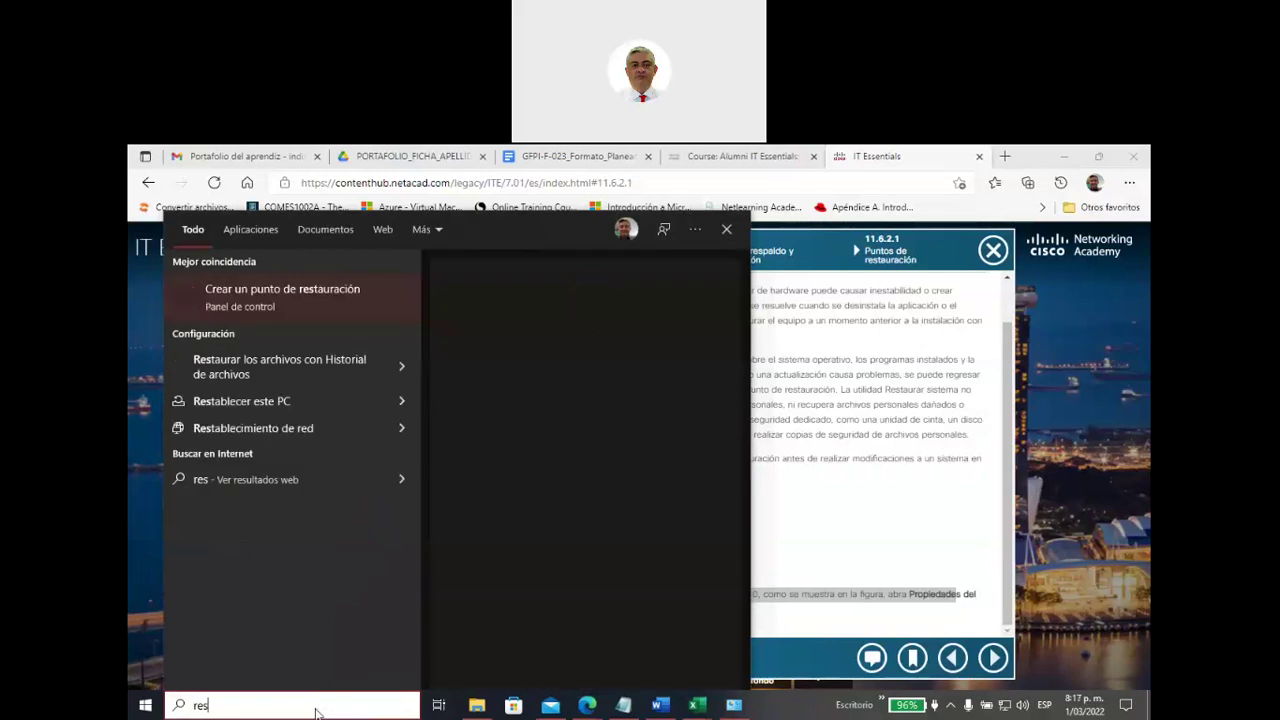
{"action": "type", "text": "t"}
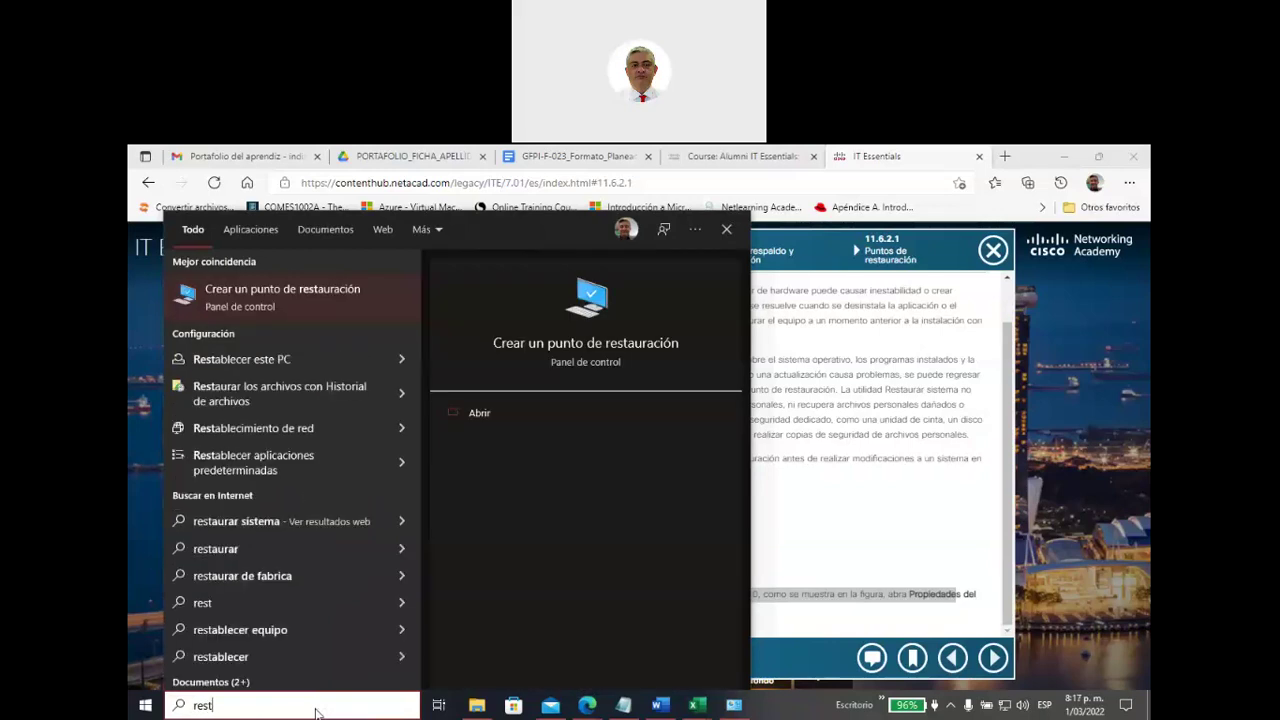
{"action": "left_click", "coordinate": [254, 298]}
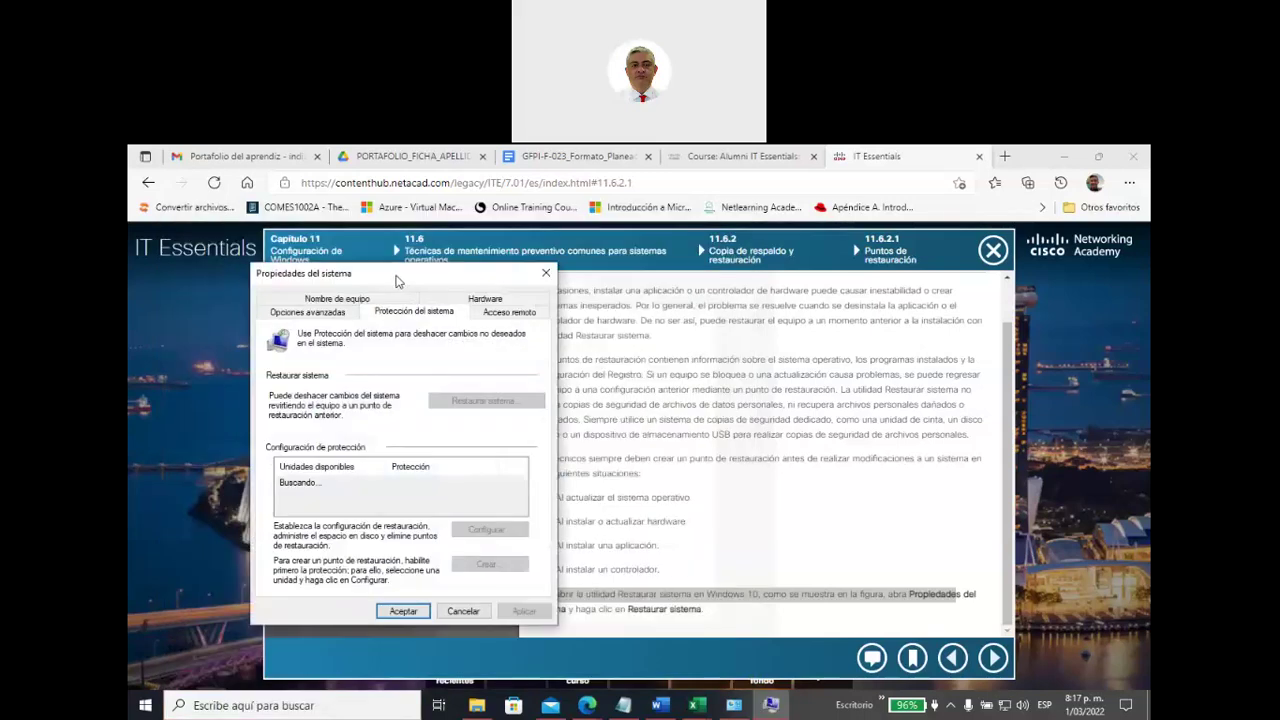
{"action": "left_click_drag", "start_coordinate": [397, 277], "coordinate": [658, 257]}
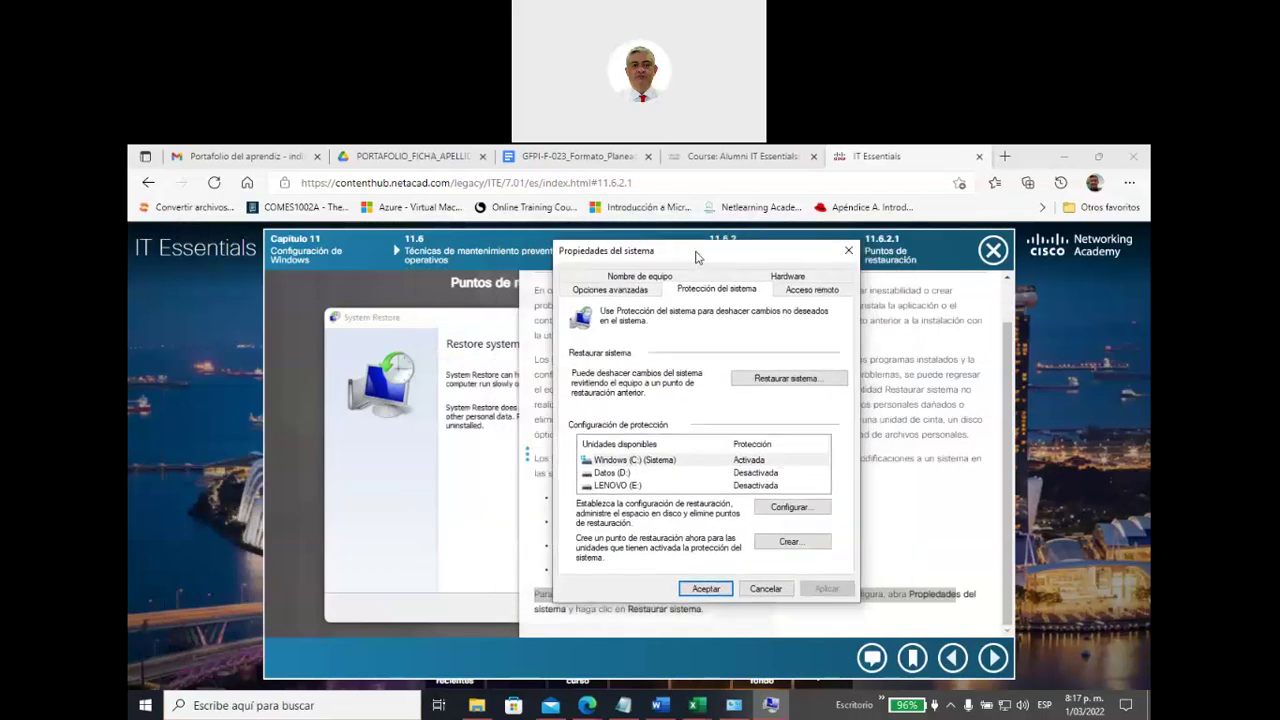
{"action": "left_click_drag", "start_coordinate": [652, 257], "coordinate": [628, 268]}
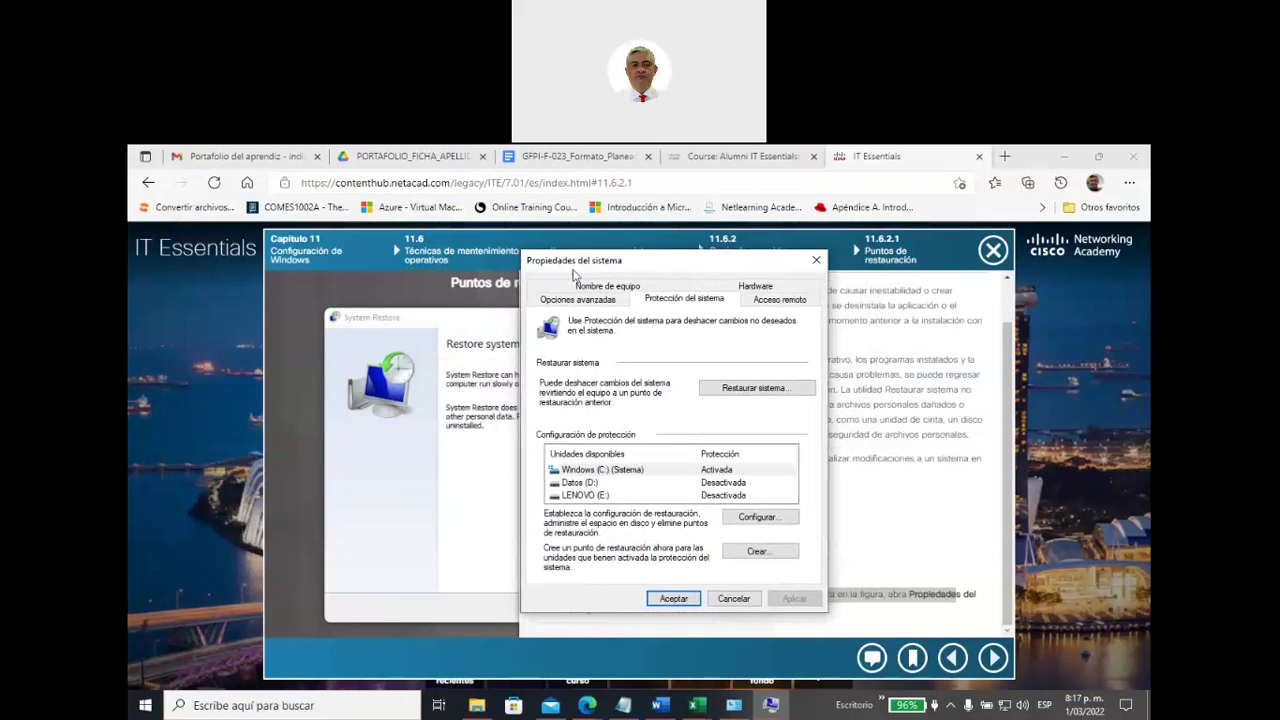
Step: Review the Nombre de equipo, Hardware and Opciones avanzadas settings in the Propiedades del sistema dialog
{"action": "left_click", "coordinate": [601, 288]}
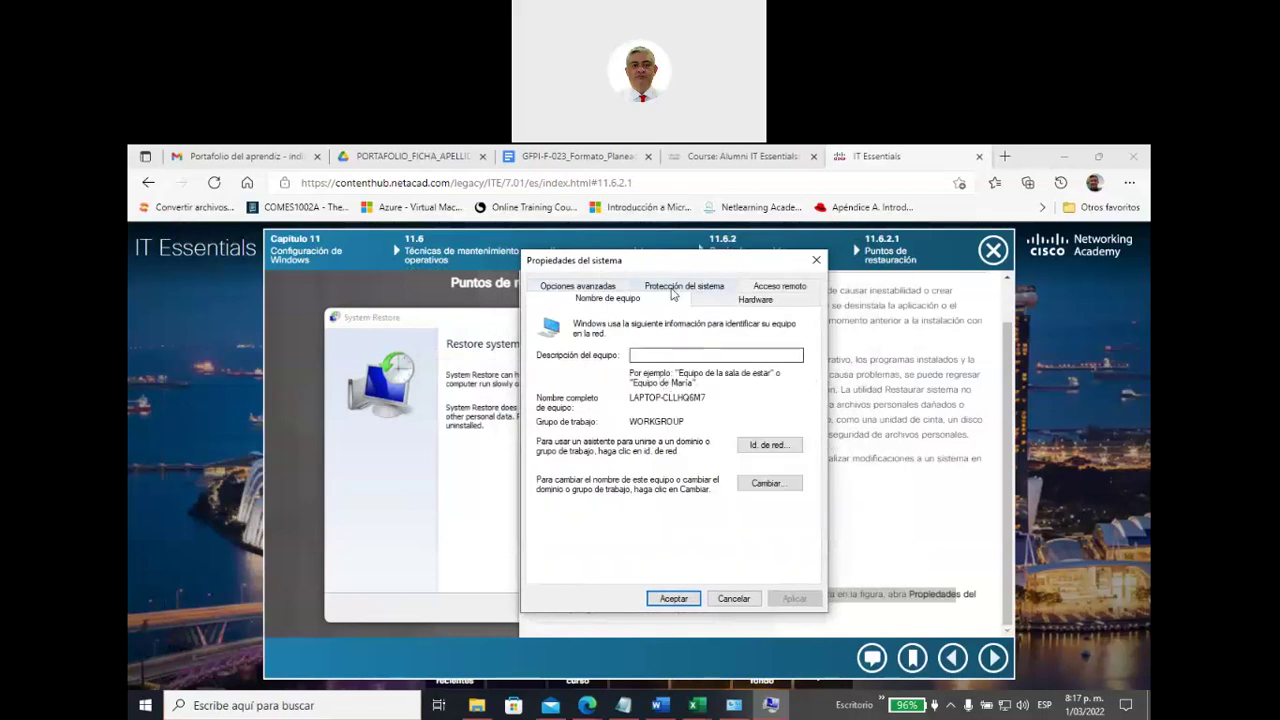
{"action": "left_click", "coordinate": [724, 300]}
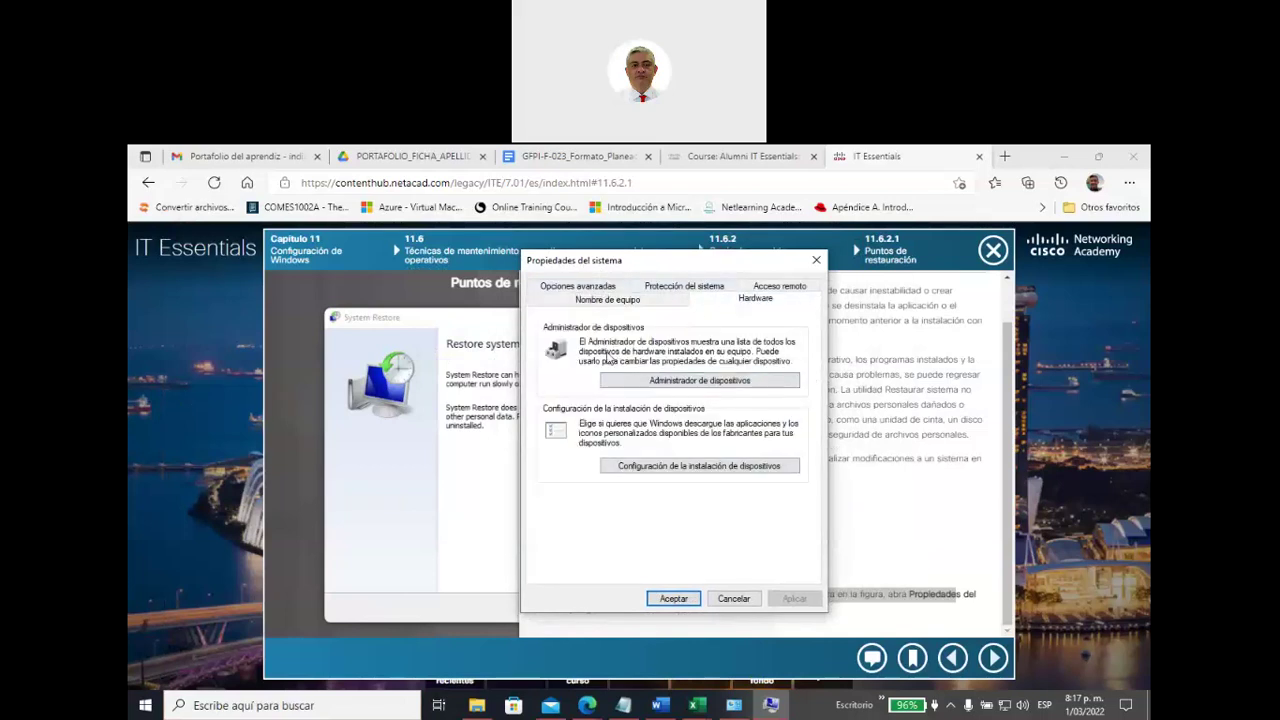
{"action": "left_click", "coordinate": [580, 289]}
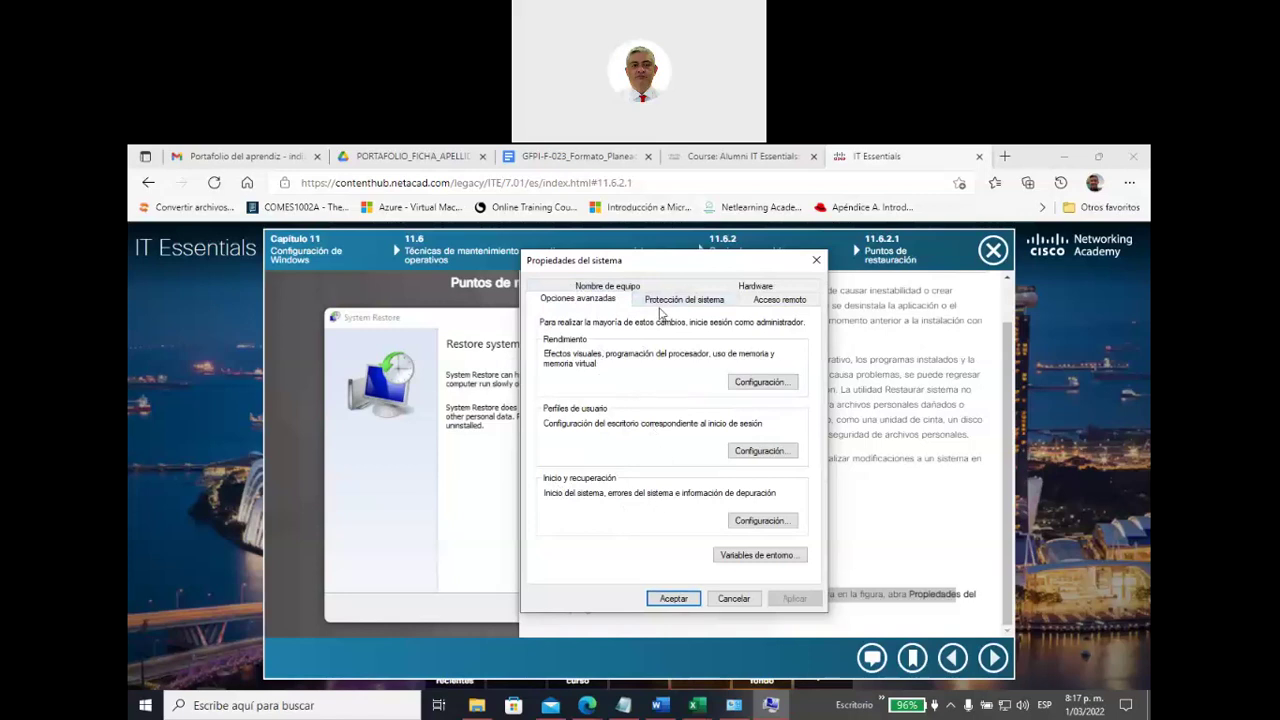
Step: Review the Acceso remoto settings and the protection status of the Windows (C:), Datos (D:) and LENOVO (E:) drives
{"action": "left_click", "coordinate": [763, 303]}
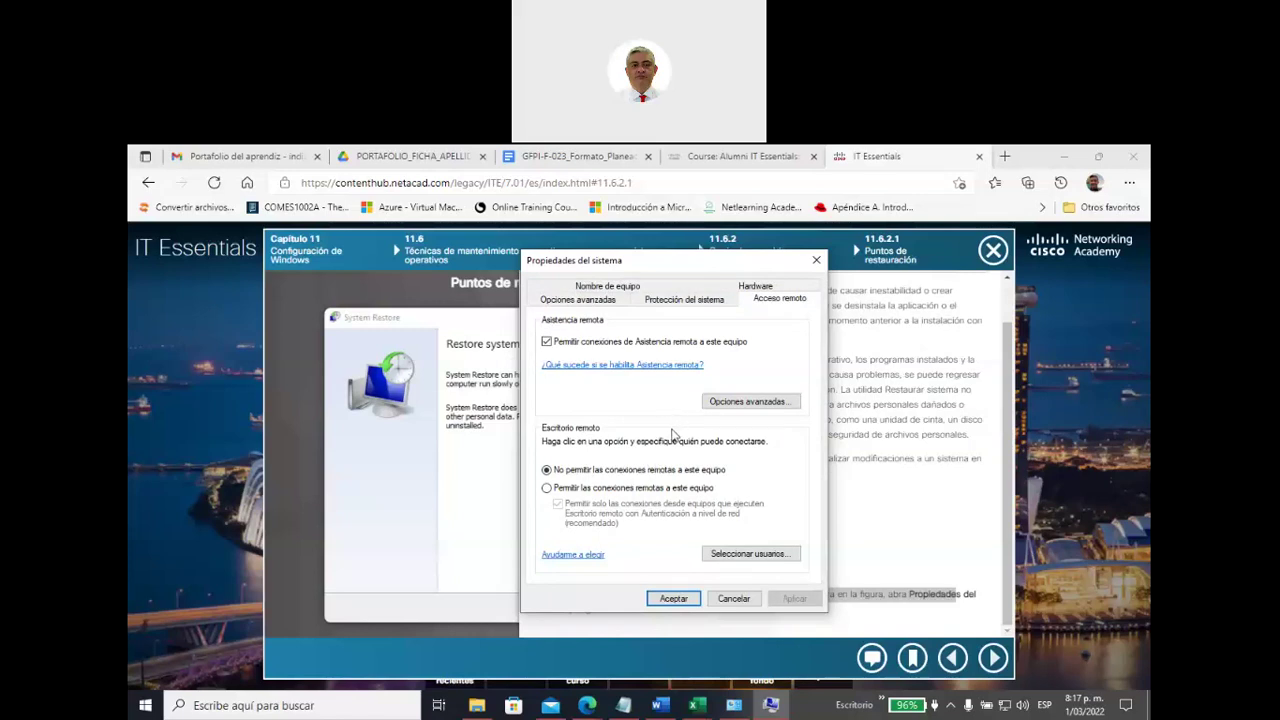
{"action": "left_click", "coordinate": [668, 305]}
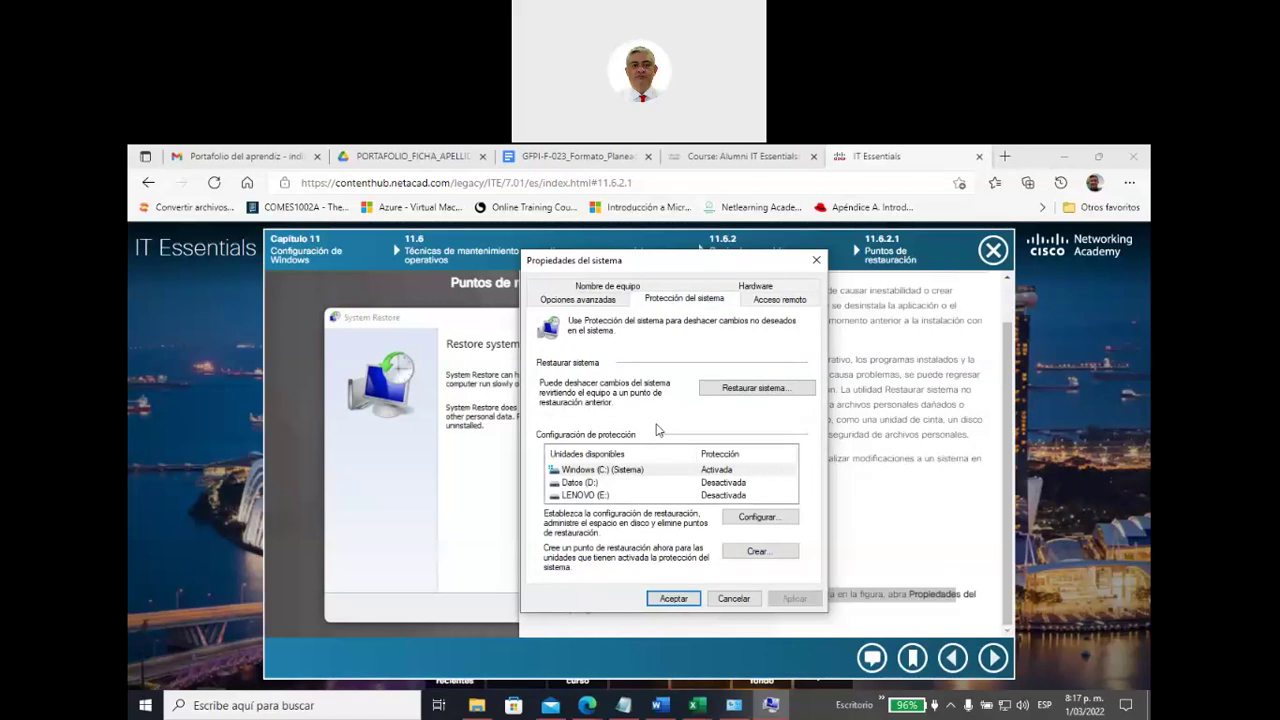
{"action": "left_click", "coordinate": [600, 472]}
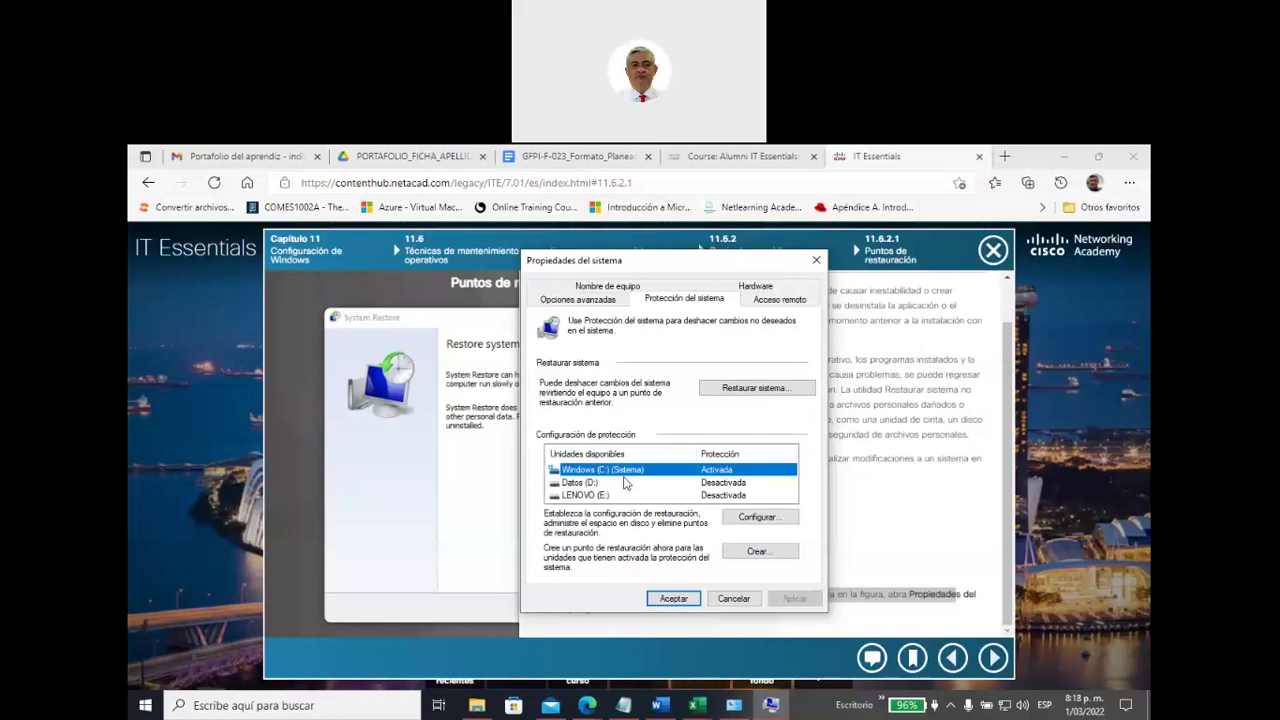
{"action": "left_click", "coordinate": [587, 484]}
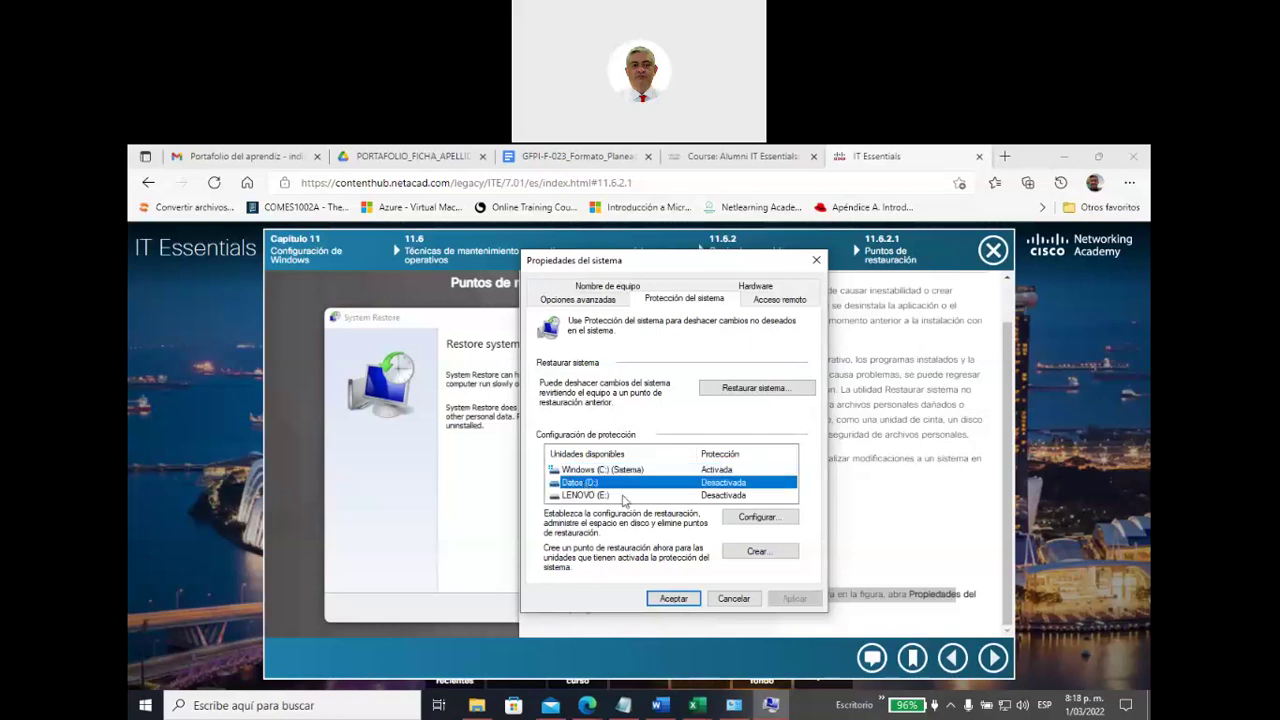
{"action": "left_click", "coordinate": [585, 496]}
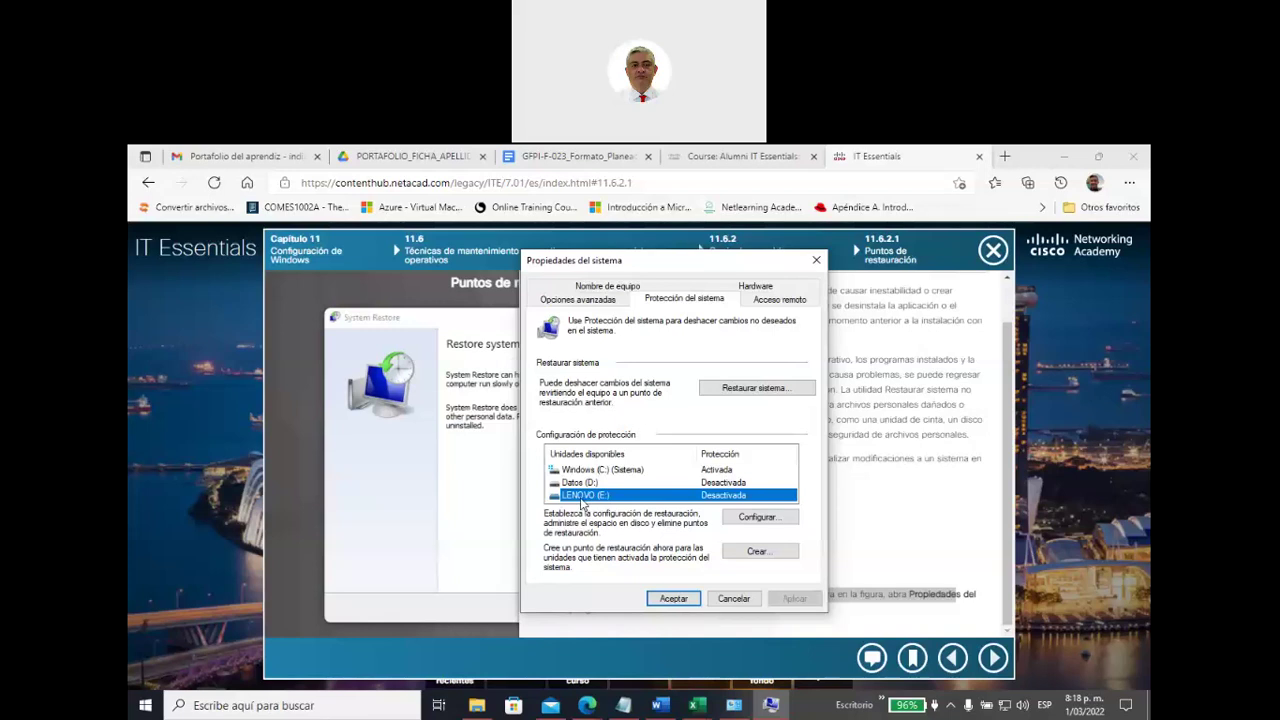
{"action": "left_click", "coordinate": [577, 484]}
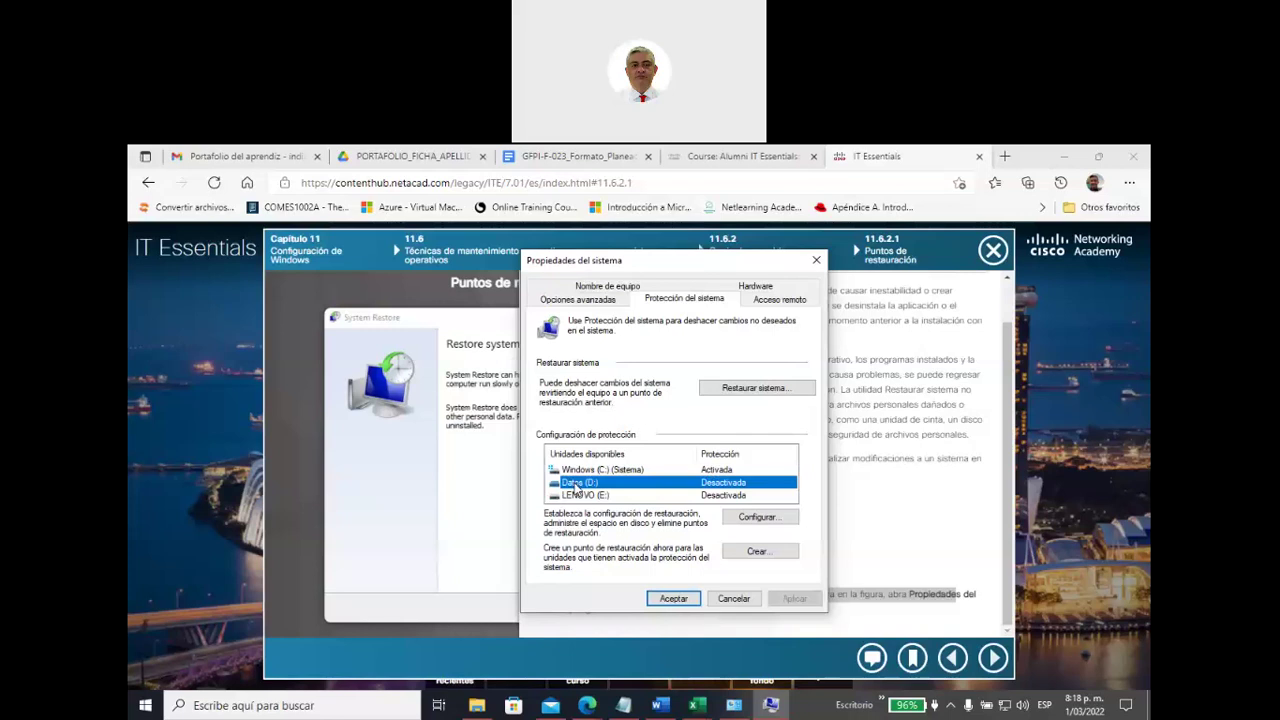
{"action": "left_click", "coordinate": [584, 474]}
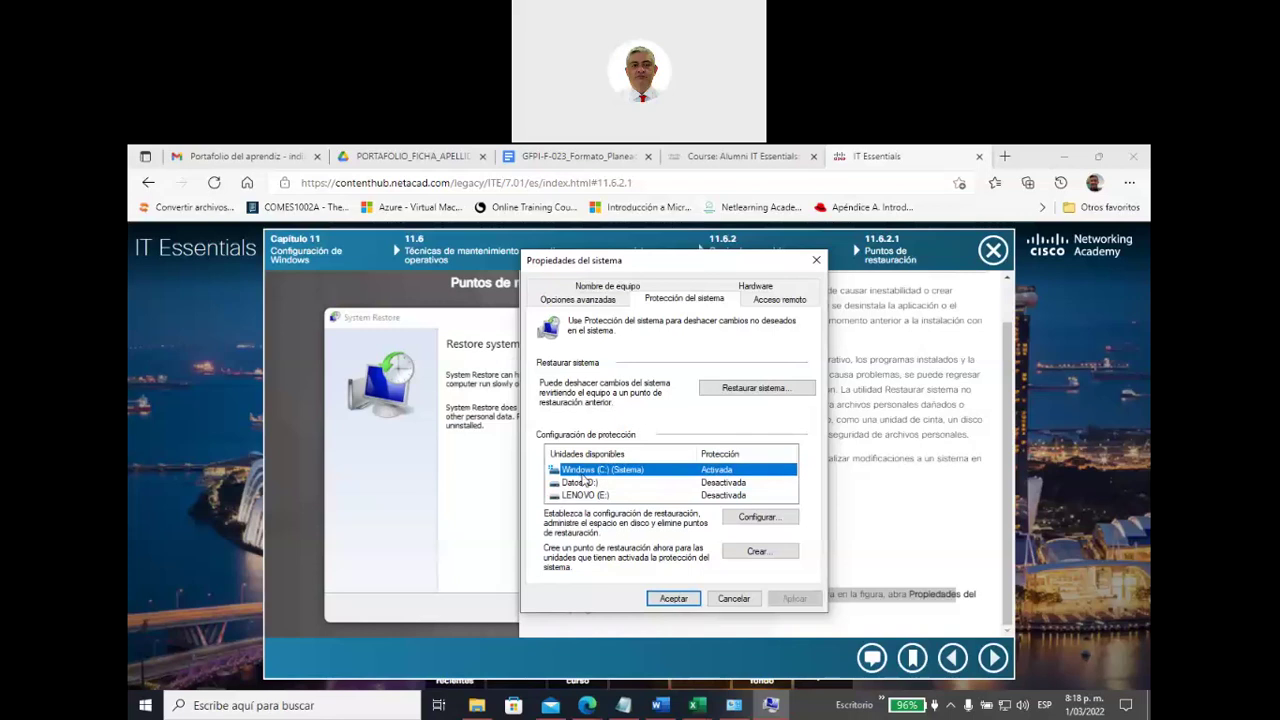
{"action": "left_click", "coordinate": [585, 482]}
Step: Open the protection configuration of the Windows (C:) drive and place its dialog beside the Propiedades del sistema dialog
{"action": "left_click", "coordinate": [587, 471]}
{"action": "left_click", "coordinate": [749, 518]}
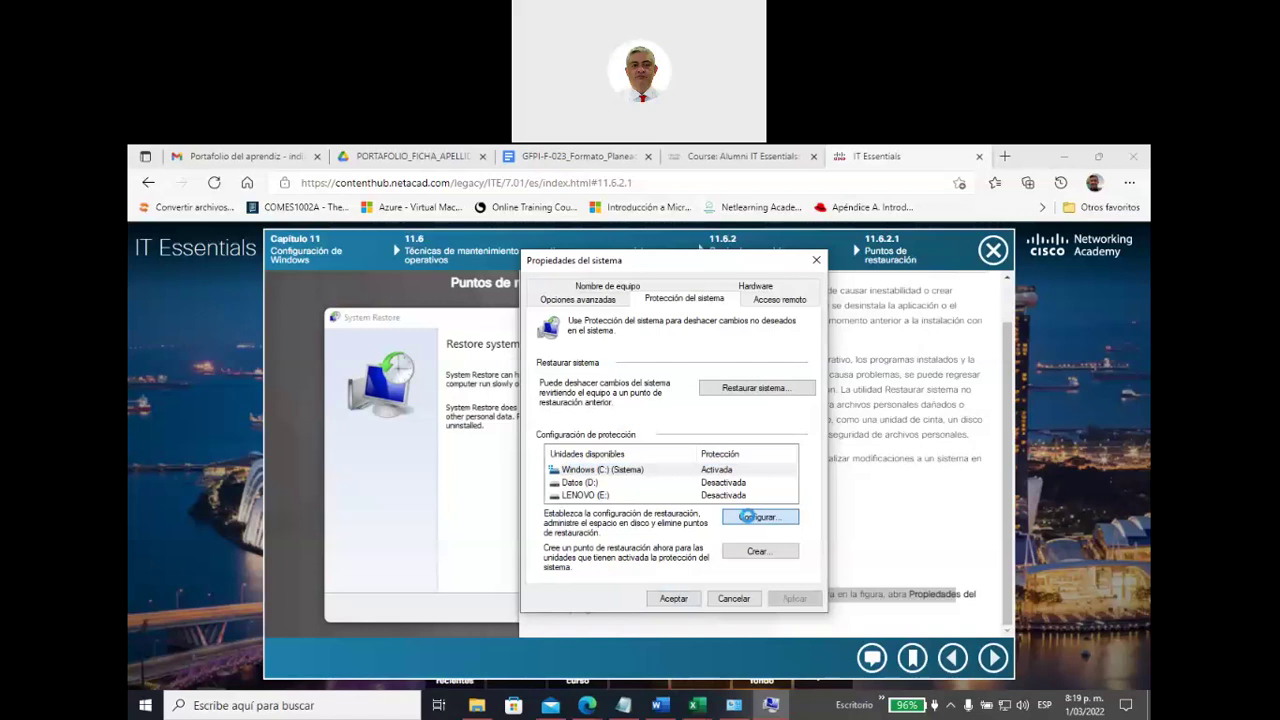
{"action": "left_click_drag", "start_coordinate": [773, 303], "coordinate": [732, 293]}
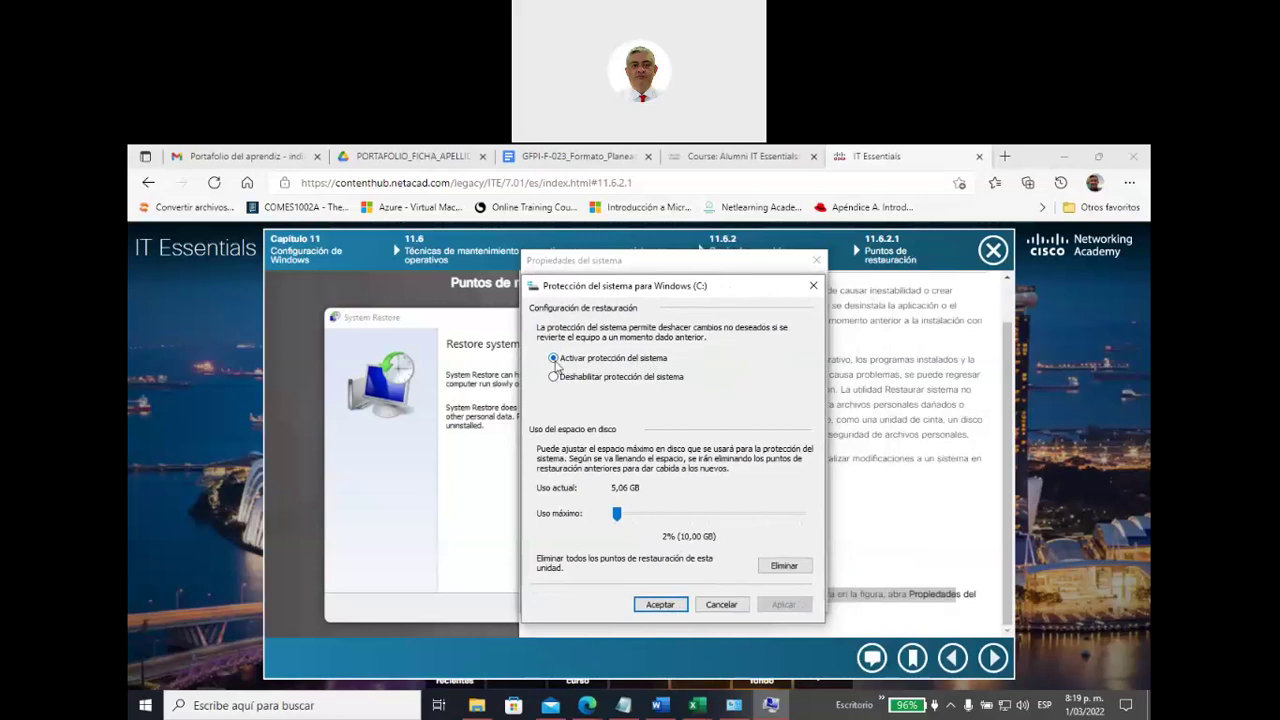
{"action": "left_click_drag", "start_coordinate": [742, 292], "coordinate": [411, 276]}
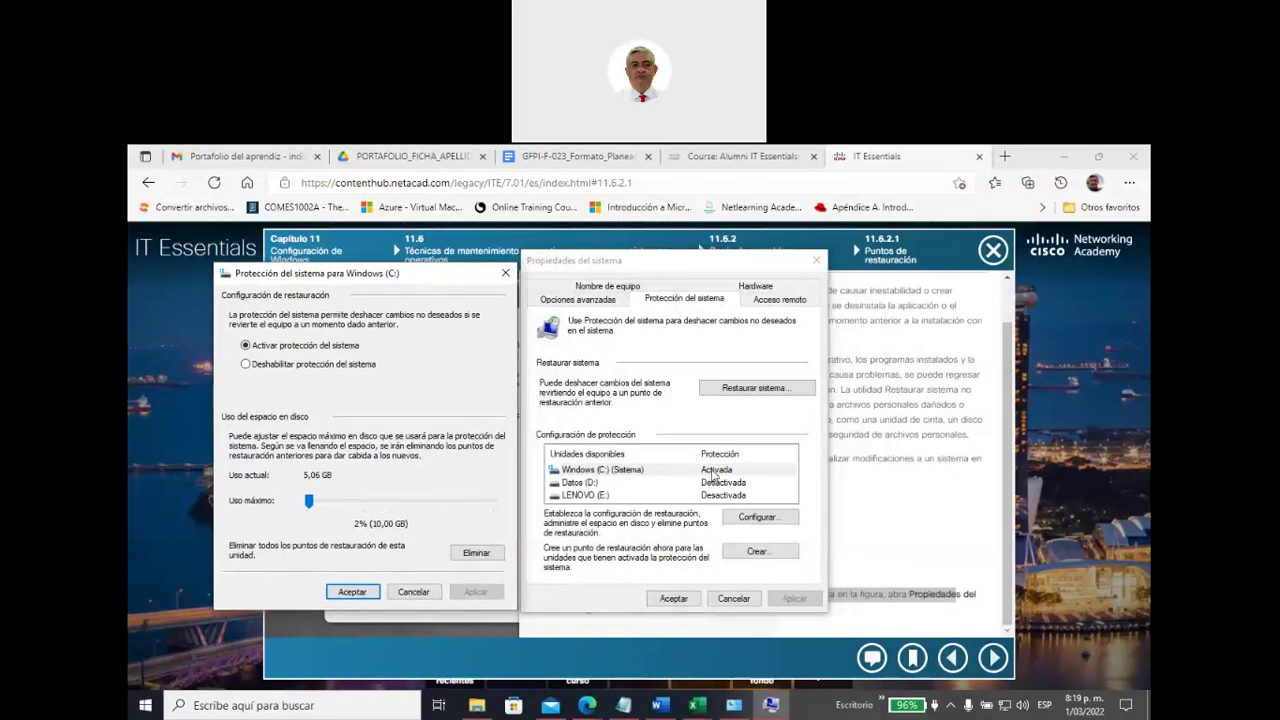
Step: Draw an arrow linking Activar protección del sistema to the C: drive's Activada status, circle the option, and point small arrows at it
{"action": "left_click", "coordinate": [571, 262]}
{"action": "mouse_move", "coordinate": [370, 344]}
{"action": "left_mouse_down"}
{"action": "mouse_move", "coordinate": [702, 462]}
{"action": "mouse_move", "coordinate": [640, 461]}
{"action": "left_mouse_up"}
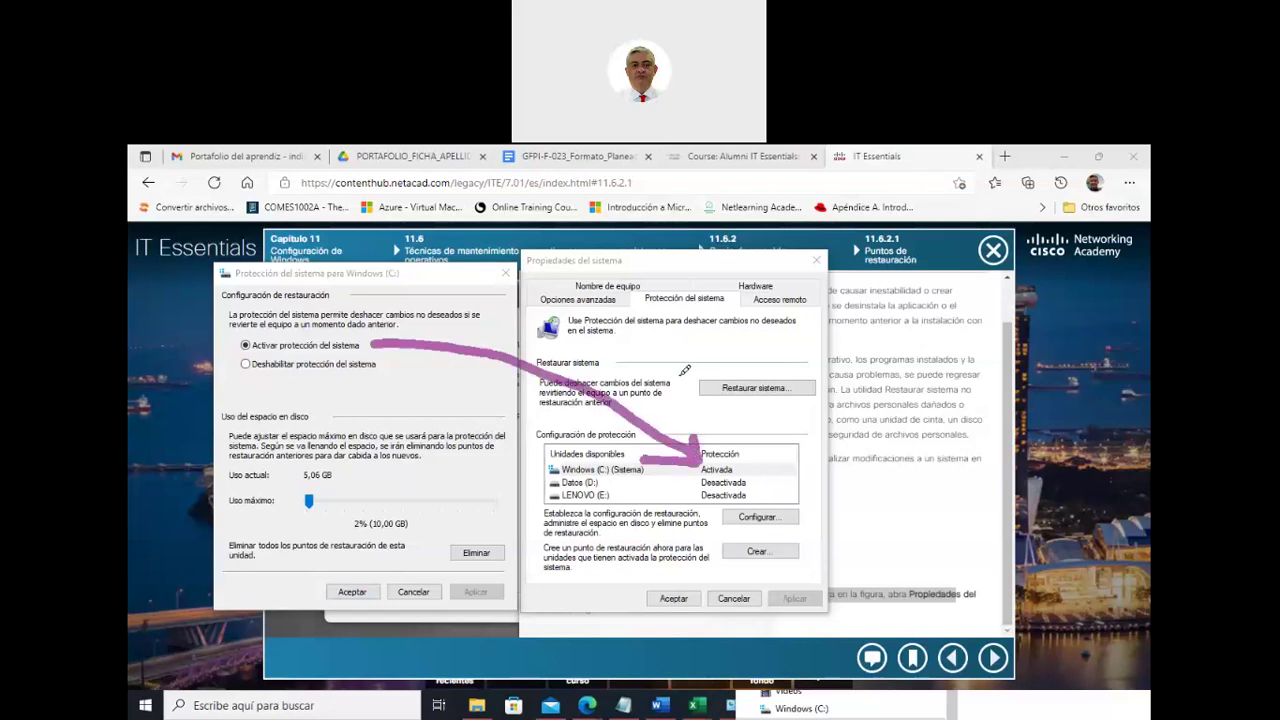
{"action": "mouse_move", "coordinate": [256, 328]}
{"action": "left_mouse_down"}
{"action": "mouse_move", "coordinate": [236, 355]}
{"action": "mouse_move", "coordinate": [262, 350]}
{"action": "mouse_move", "coordinate": [262, 330]}
{"action": "left_mouse_up"}
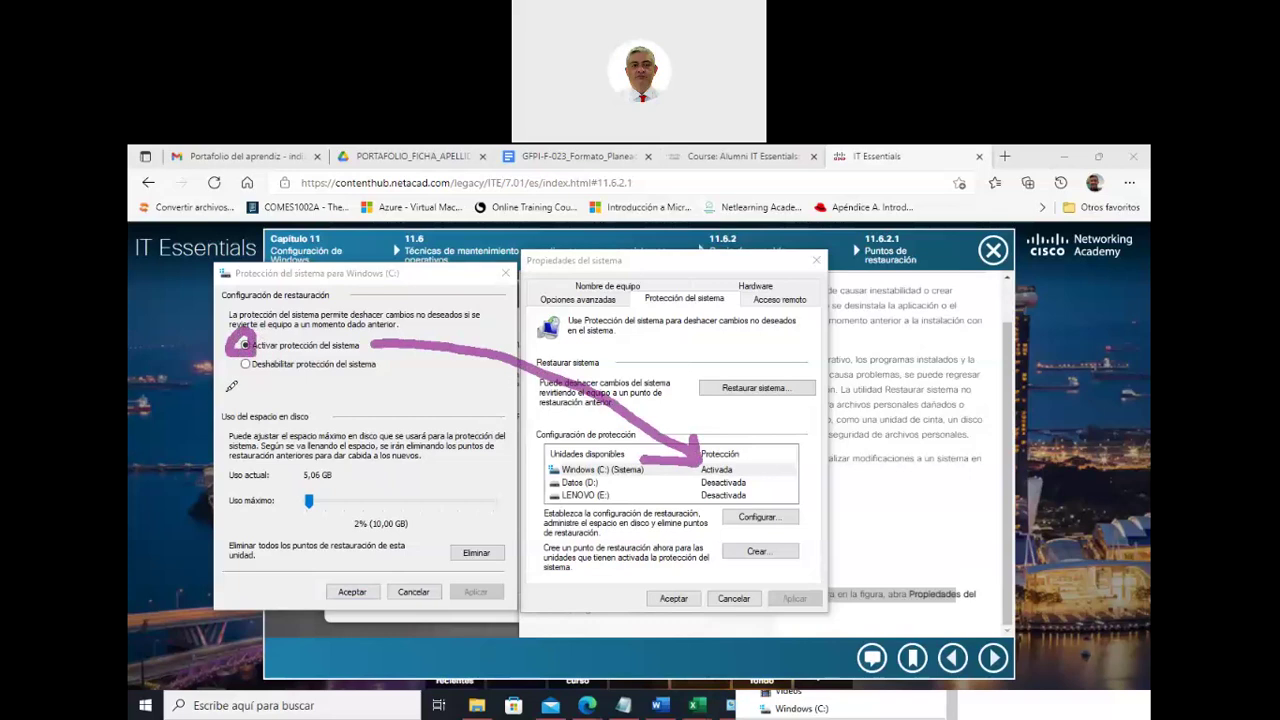
{"action": "mouse_move", "coordinate": [236, 383]}
{"action": "left_mouse_down"}
{"action": "mouse_move", "coordinate": [232, 368]}
{"action": "mouse_move", "coordinate": [250, 372]}
{"action": "mouse_move", "coordinate": [246, 390]}
{"action": "left_mouse_up"}
{"action": "mouse_move", "coordinate": [318, 306]}
{"action": "left_mouse_down"}
{"action": "mouse_move", "coordinate": [286, 344]}
{"action": "mouse_move", "coordinate": [306, 344]}
{"action": "left_mouse_up"}
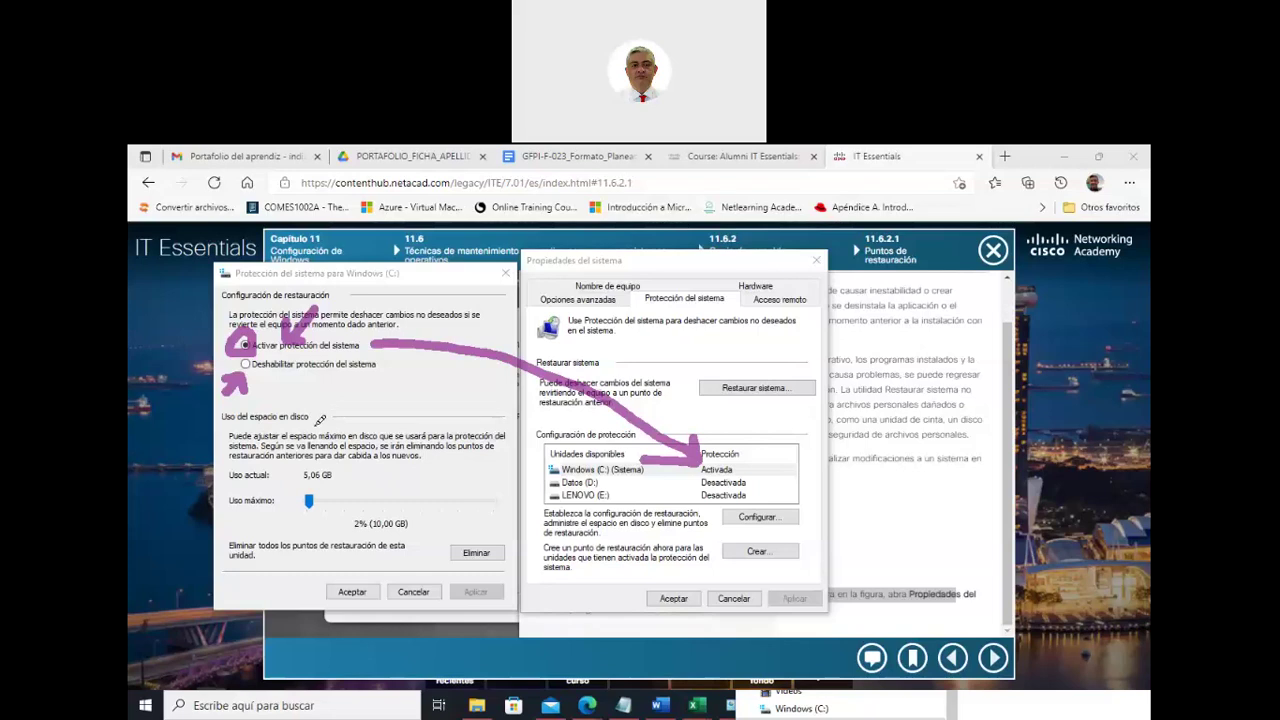
Step: Mark the disk space usage text, current and maximum usage, and the Eliminar option with arrows and underlines, and clear all annotations
{"action": "mouse_move", "coordinate": [354, 376]}
{"action": "left_mouse_down"}
{"action": "mouse_move", "coordinate": [317, 414]}
{"action": "mouse_move", "coordinate": [345, 408]}
{"action": "left_mouse_up"}
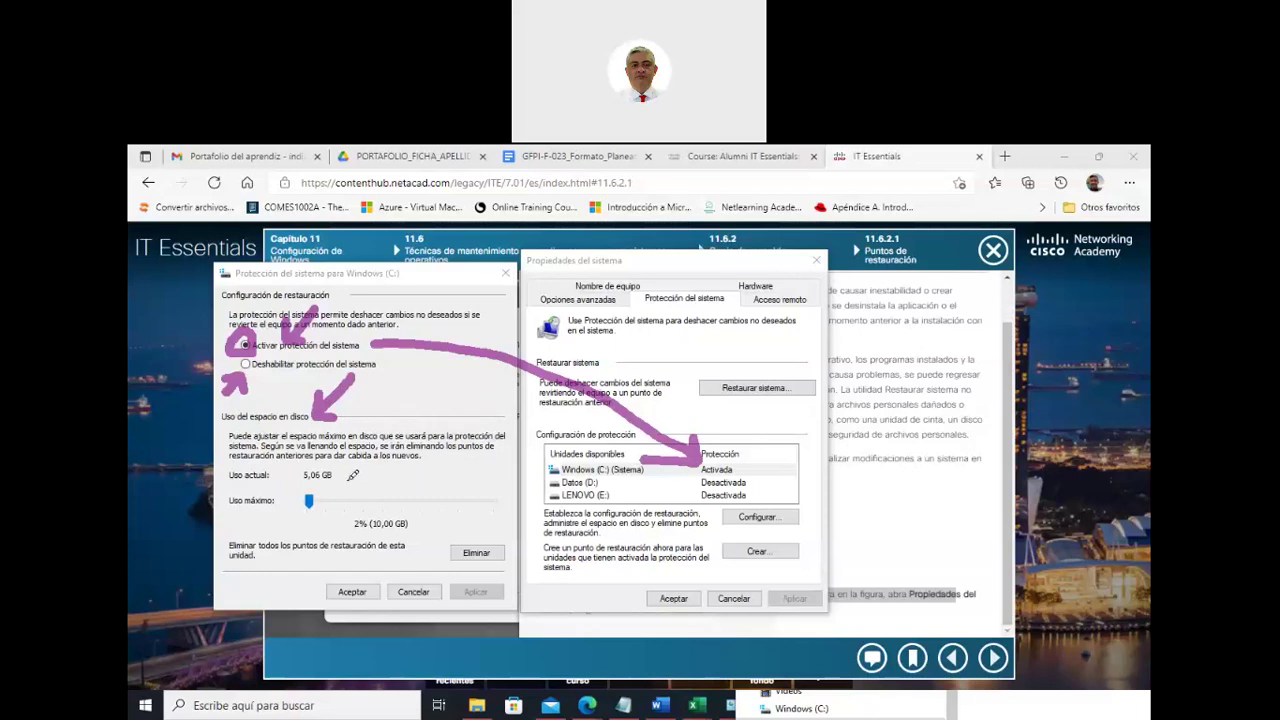
{"action": "left_click_drag", "start_coordinate": [270, 437], "coordinate": [492, 436]}
{"action": "left_click_drag", "start_coordinate": [276, 461], "coordinate": [318, 464]}
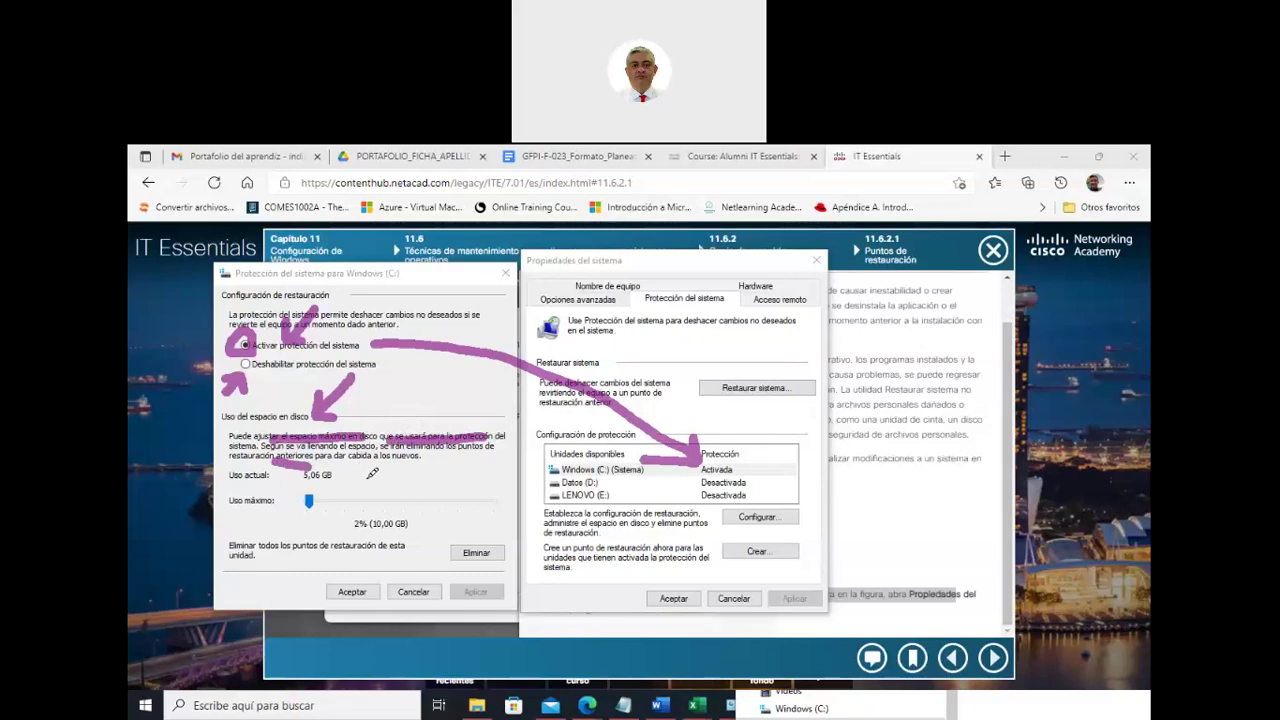
{"action": "left_click_drag", "start_coordinate": [302, 486], "coordinate": [346, 486]}
{"action": "mouse_move", "coordinate": [266, 518]}
{"action": "left_mouse_down"}
{"action": "mouse_move", "coordinate": [342, 520]}
{"action": "mouse_move", "coordinate": [334, 527]}
{"action": "left_mouse_up"}
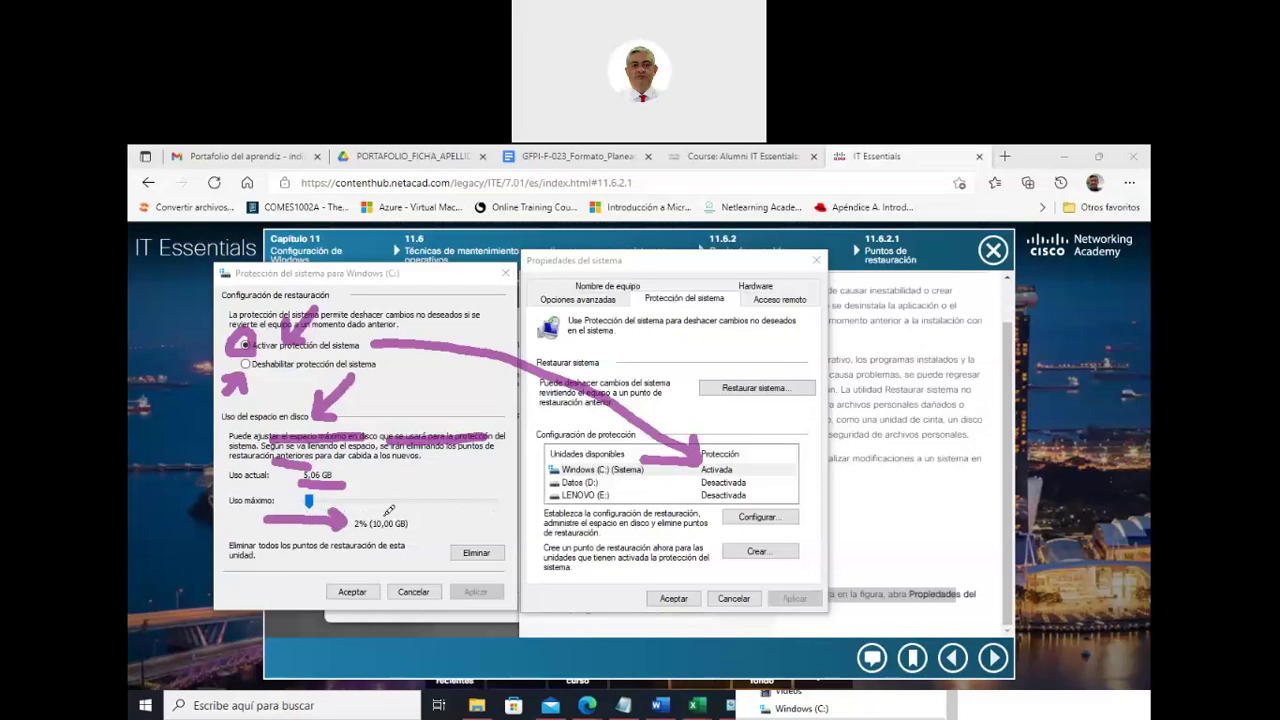
{"action": "left_click_drag", "start_coordinate": [357, 462], "coordinate": [414, 524]}
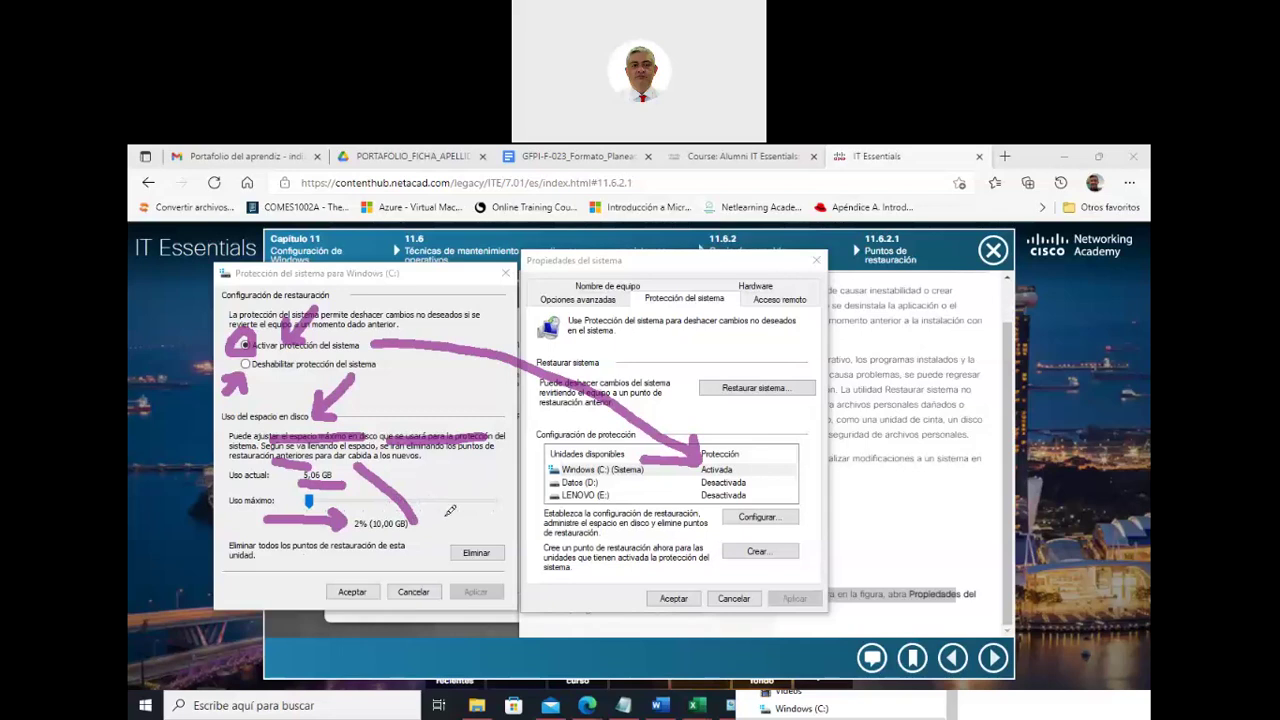
{"action": "left_click_drag", "start_coordinate": [489, 499], "coordinate": [488, 542]}
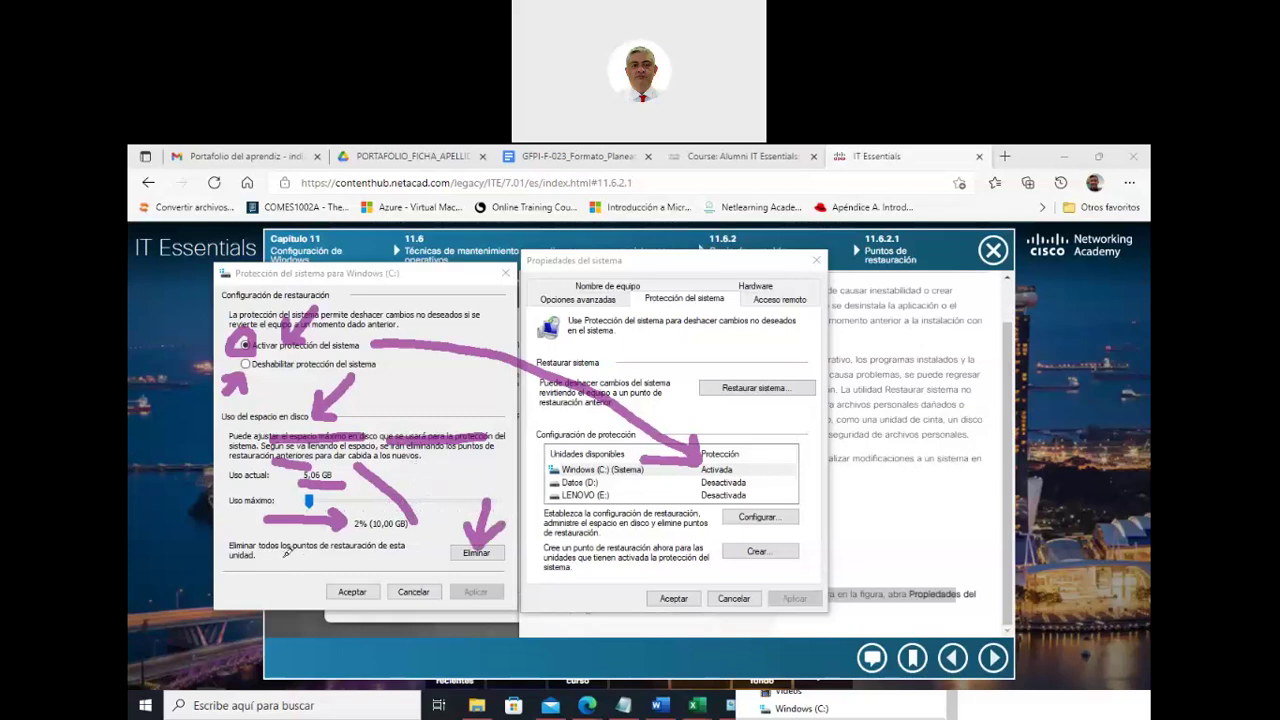
{"action": "left_click_drag", "start_coordinate": [260, 557], "coordinate": [398, 555]}
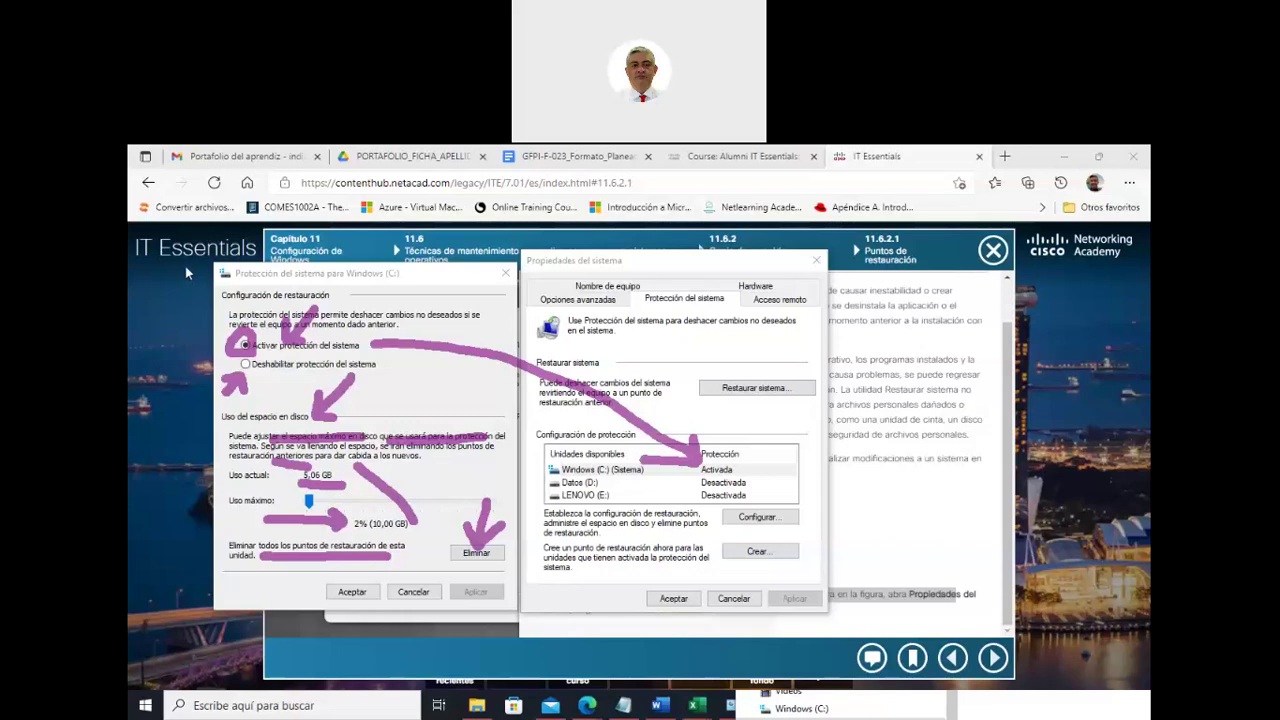
{"action": "key", "text": "Escape"}
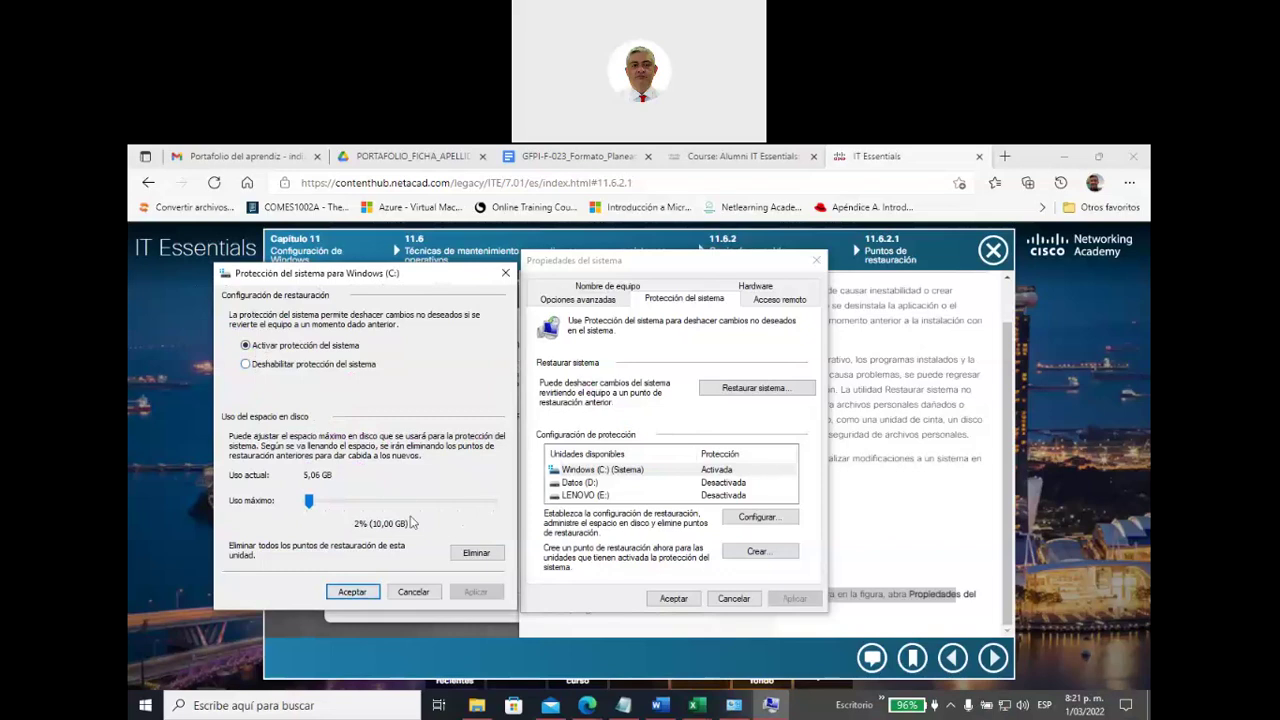
Step: Accept the protection settings of Windows (C:) and create a restore point described as 01032022_tarjetagraficanvidia
{"action": "left_click", "coordinate": [352, 591]}
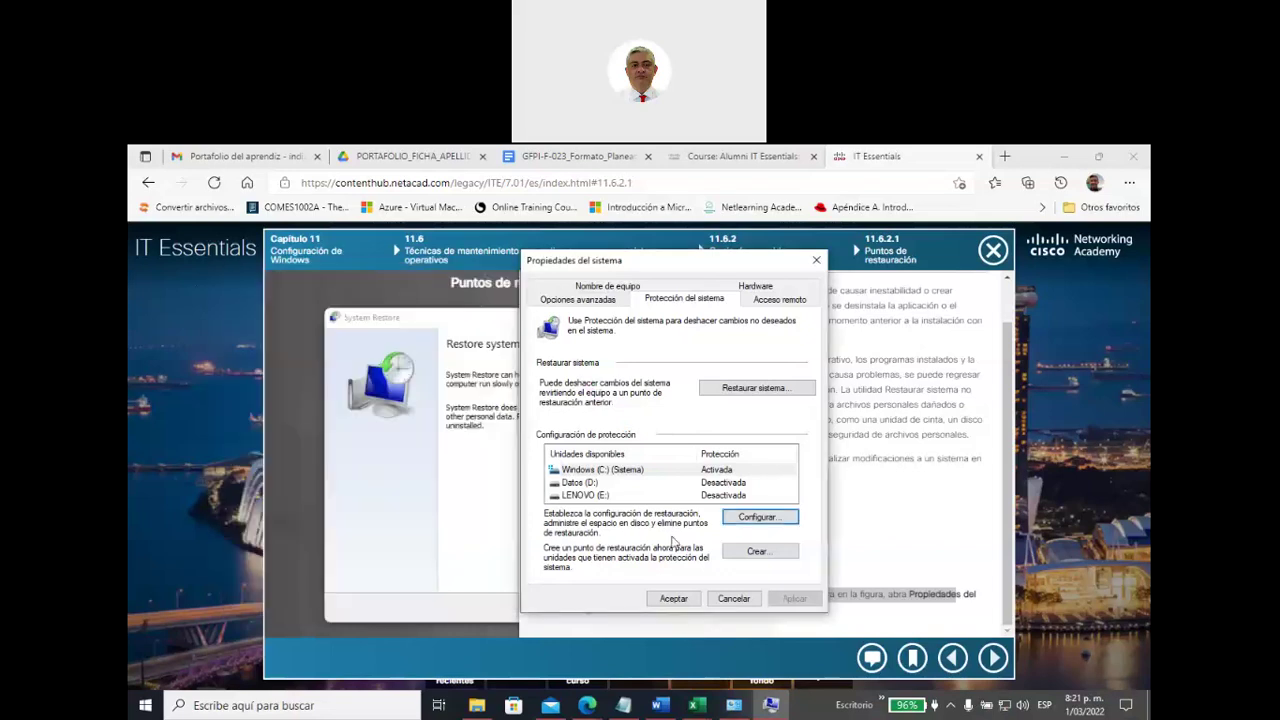
{"action": "left_click", "coordinate": [706, 474]}
{"action": "left_click", "coordinate": [706, 474]}
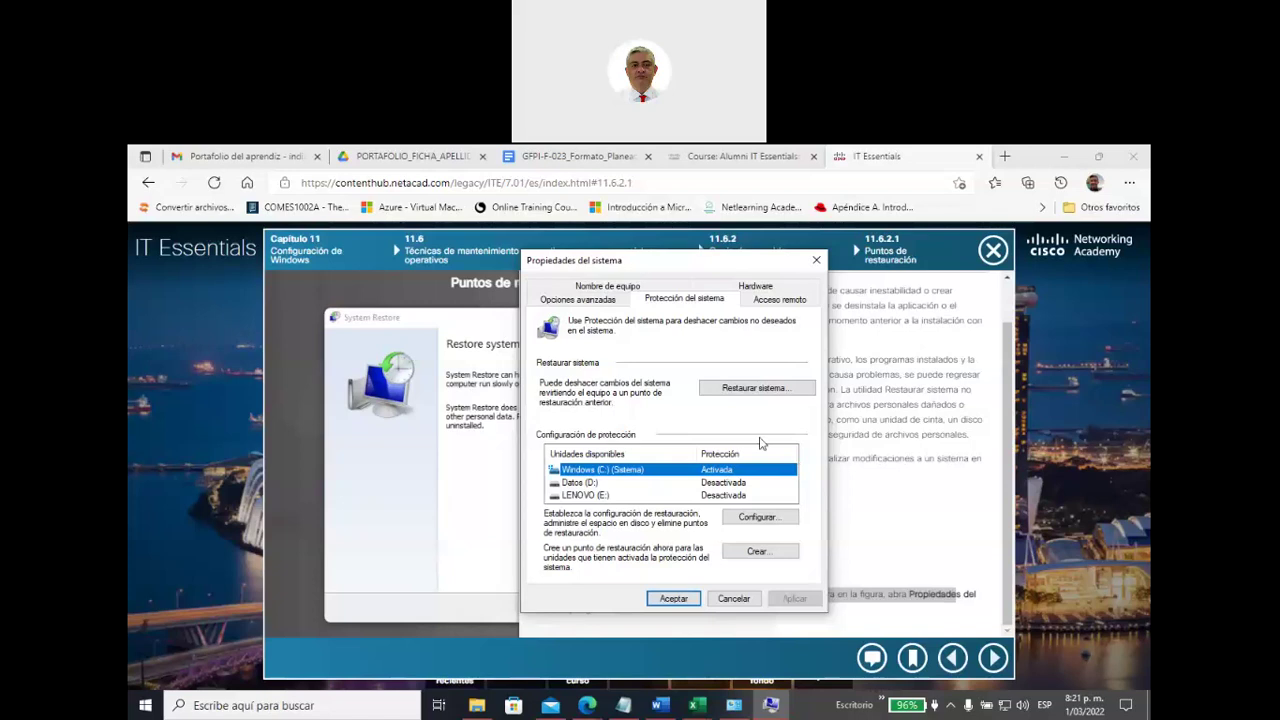
{"action": "left_click", "coordinate": [757, 552]}
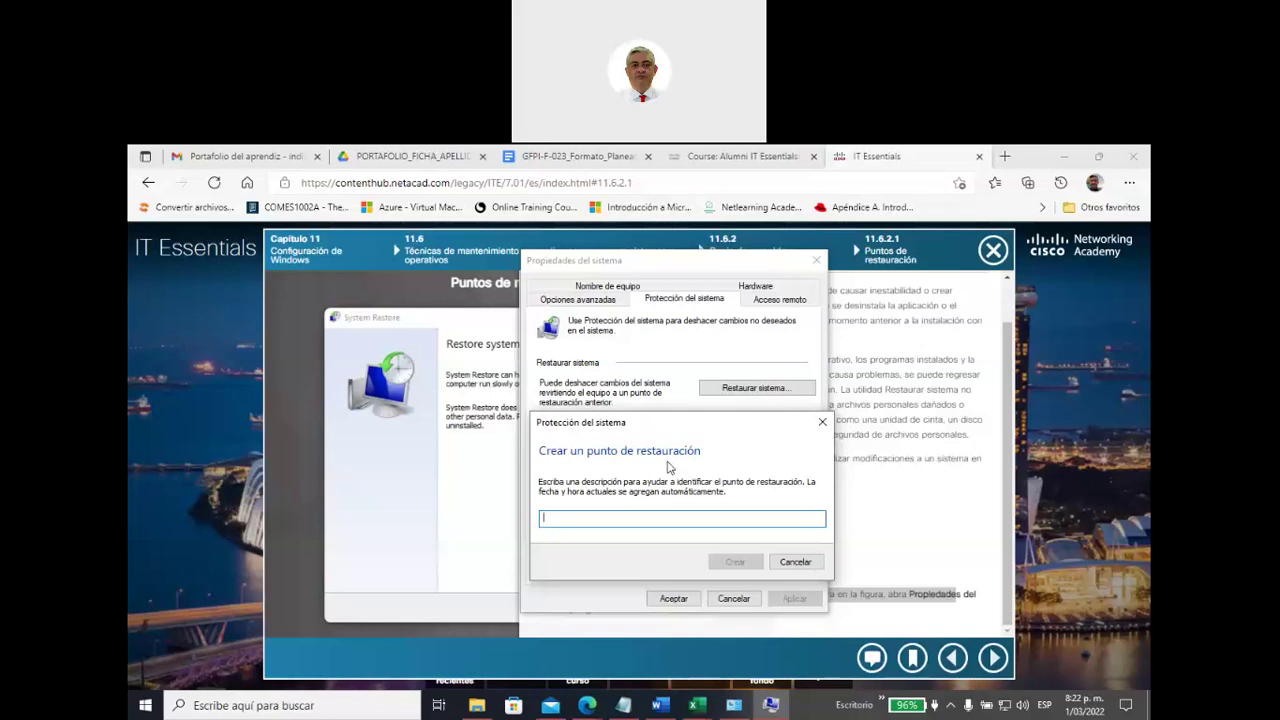
{"action": "type", "text": "01032022_tarjetagrf"}
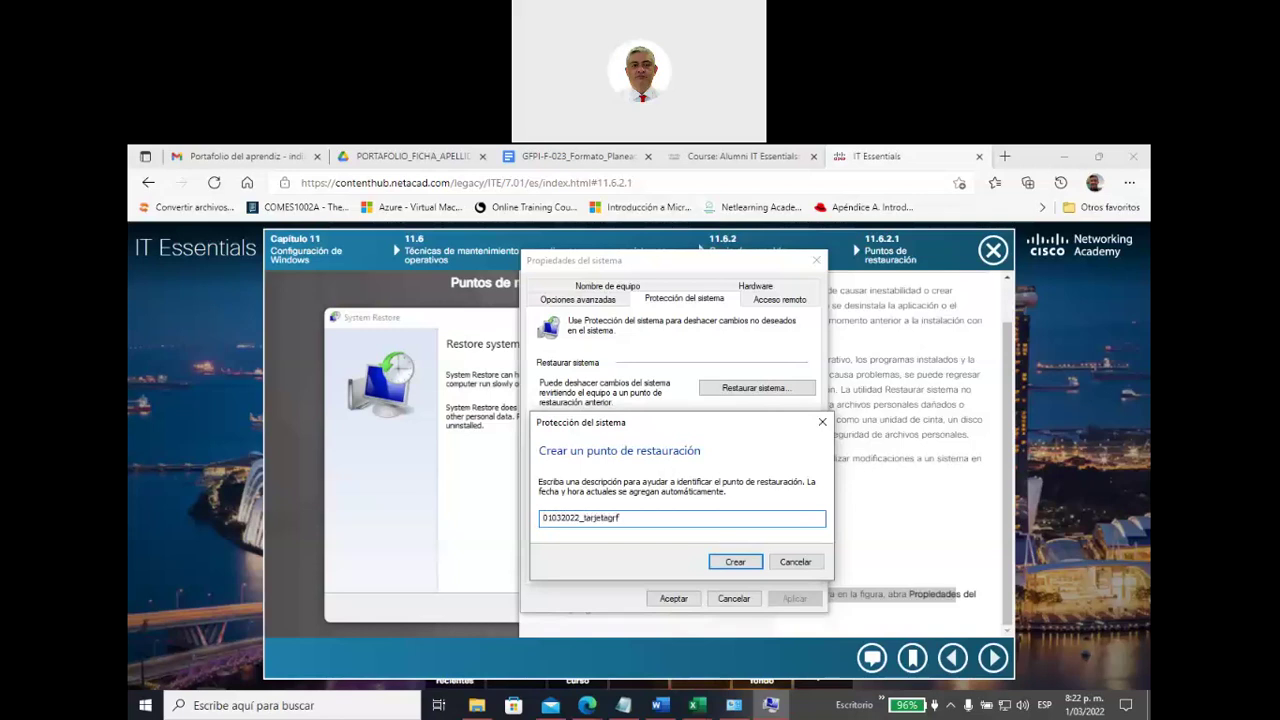
{"action": "key", "text": "BackSpace"}
{"action": "left_click", "coordinate": [735, 562]}
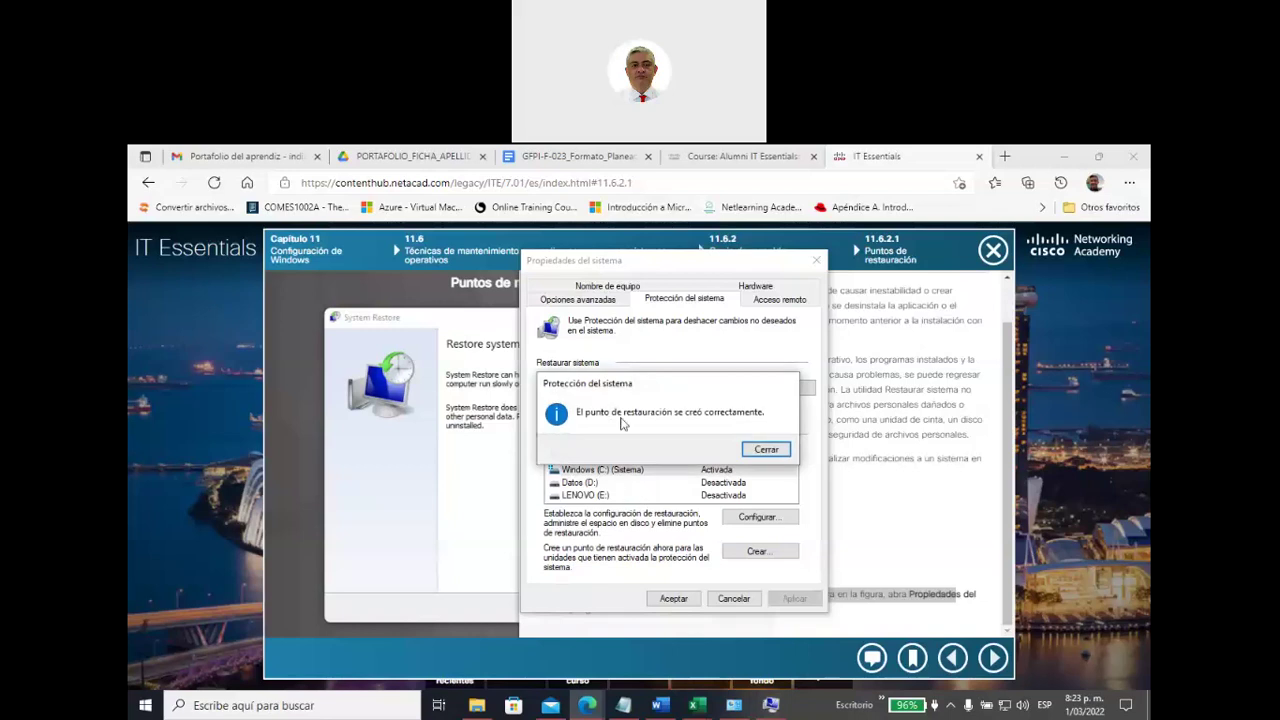
{"action": "left_click", "coordinate": [766, 450]}
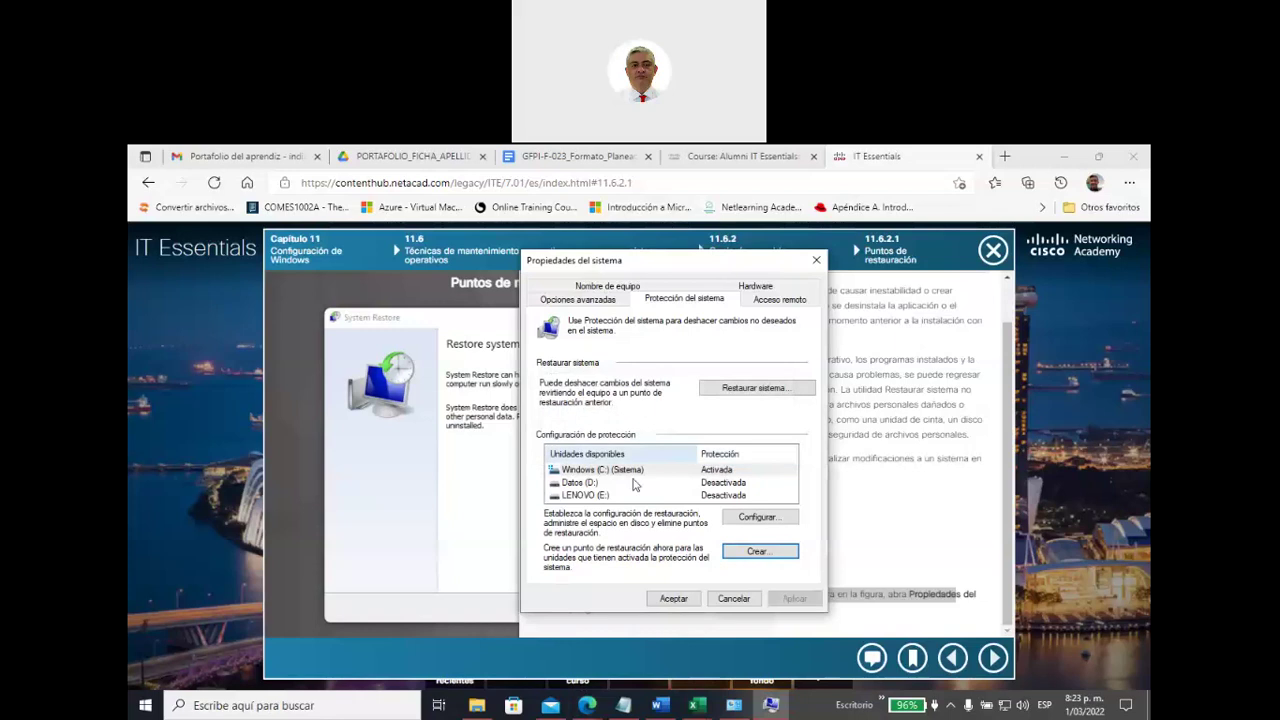
Step: Compare the protection of the Windows (C:) and Datos (D:) drives, ending with Windows (C:) selected
{"action": "left_click", "coordinate": [621, 474]}
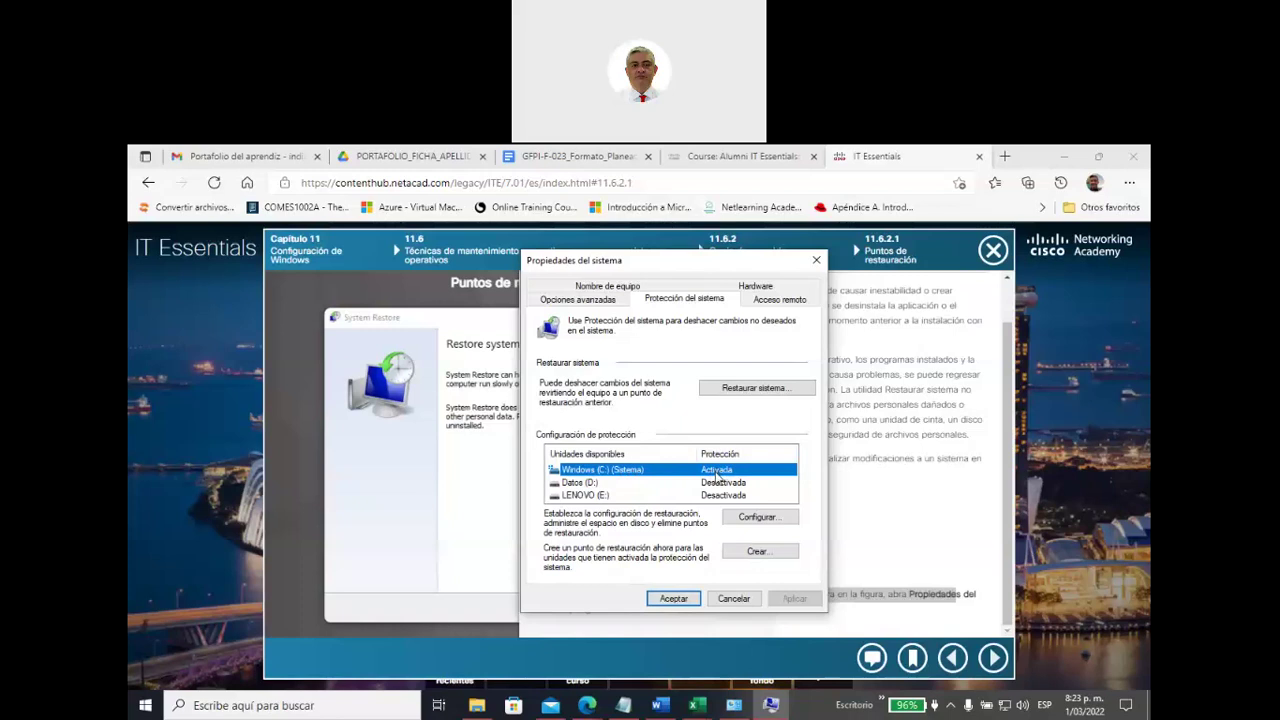
{"action": "left_click", "coordinate": [590, 484]}
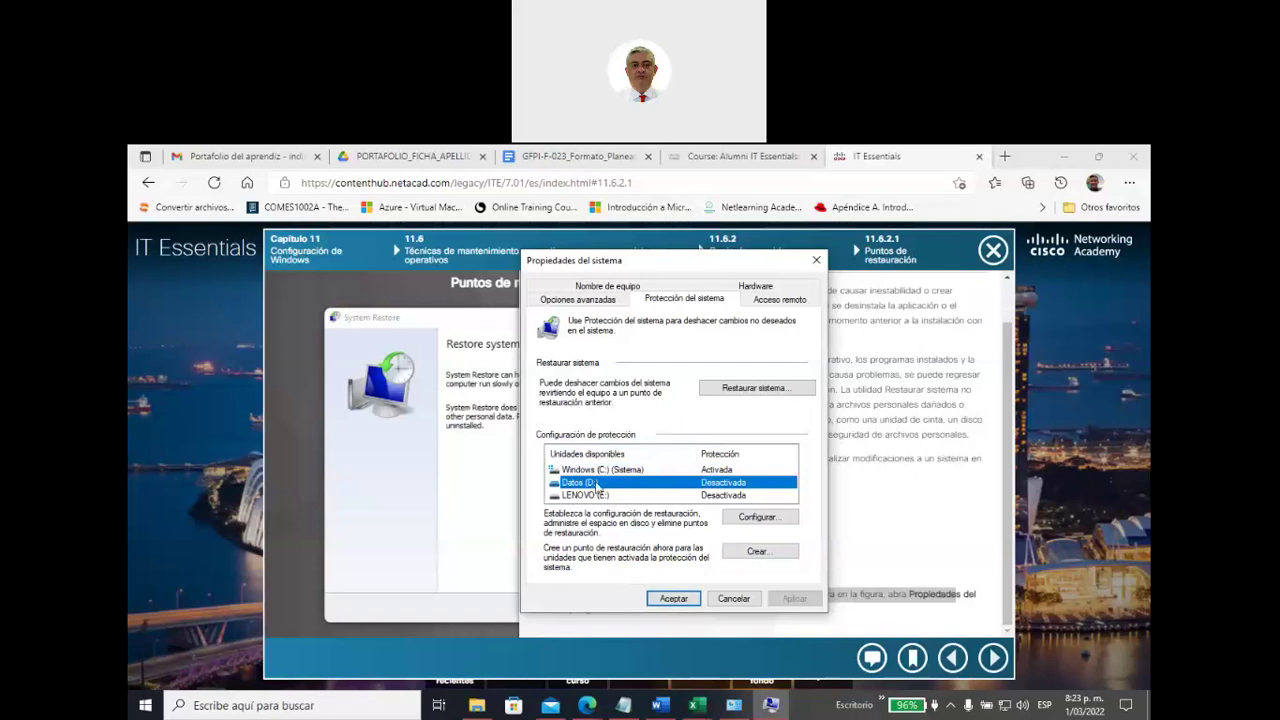
{"action": "left_click", "coordinate": [625, 470]}
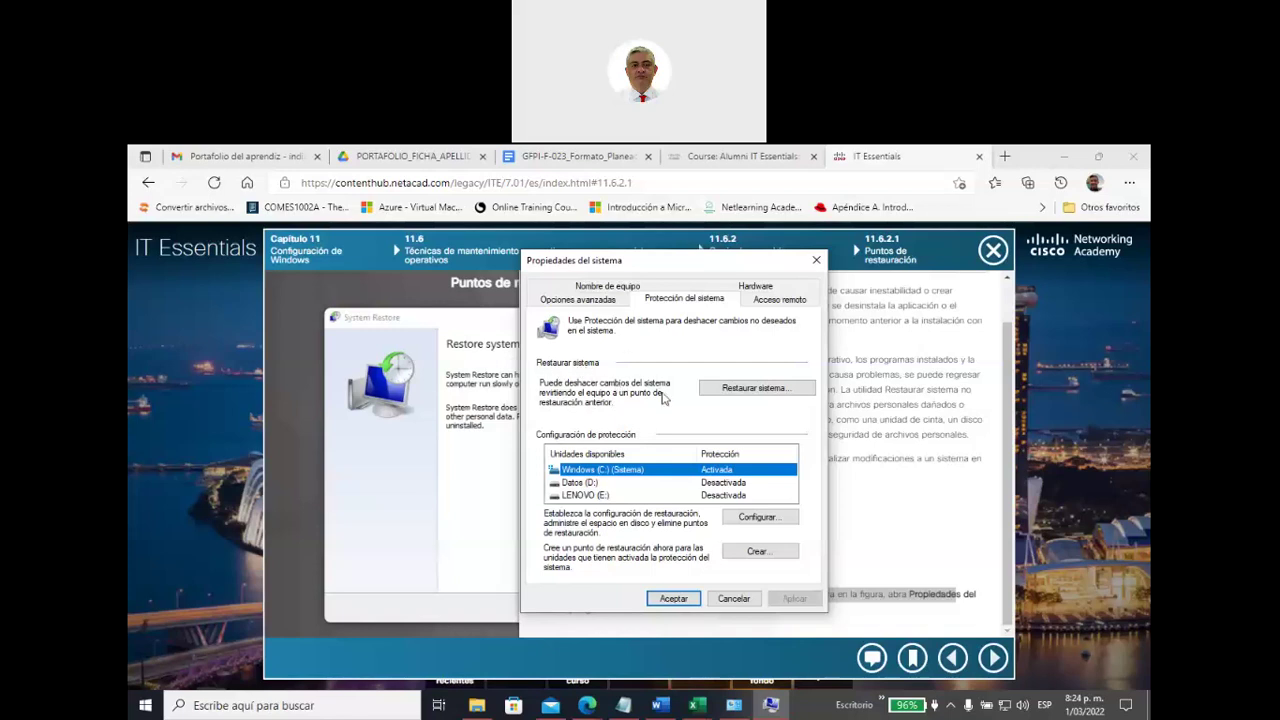
Step: List the restore points in Restaurar sistema, including the additional ones, and select the automatic point dated 22/02/2022
{"action": "left_click", "coordinate": [740, 392]}
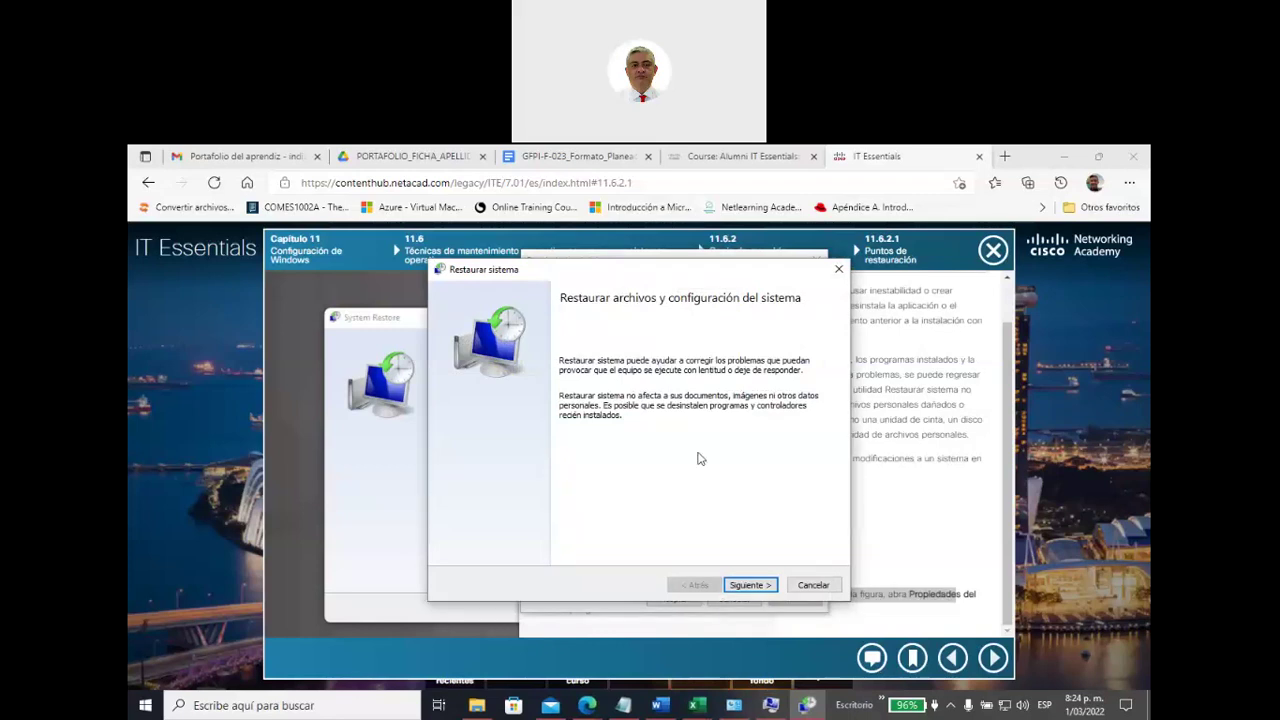
{"action": "left_click", "coordinate": [749, 586]}
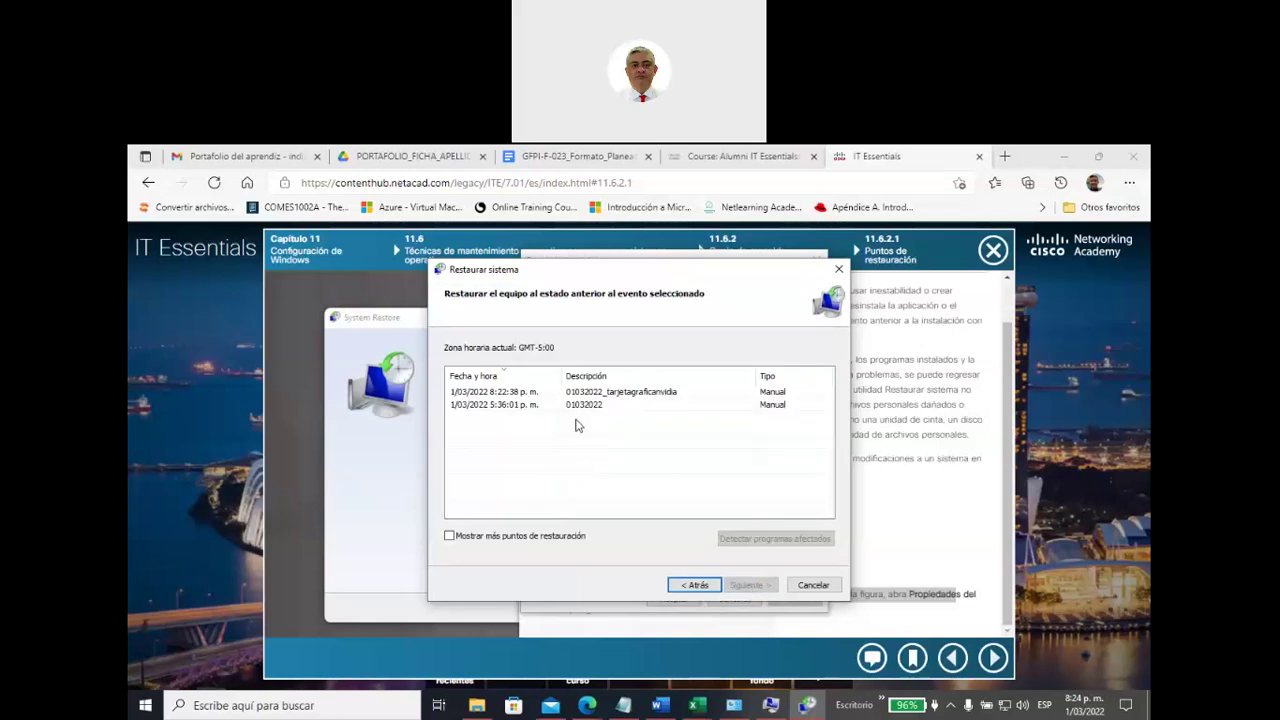
{"action": "left_click", "coordinate": [522, 406]}
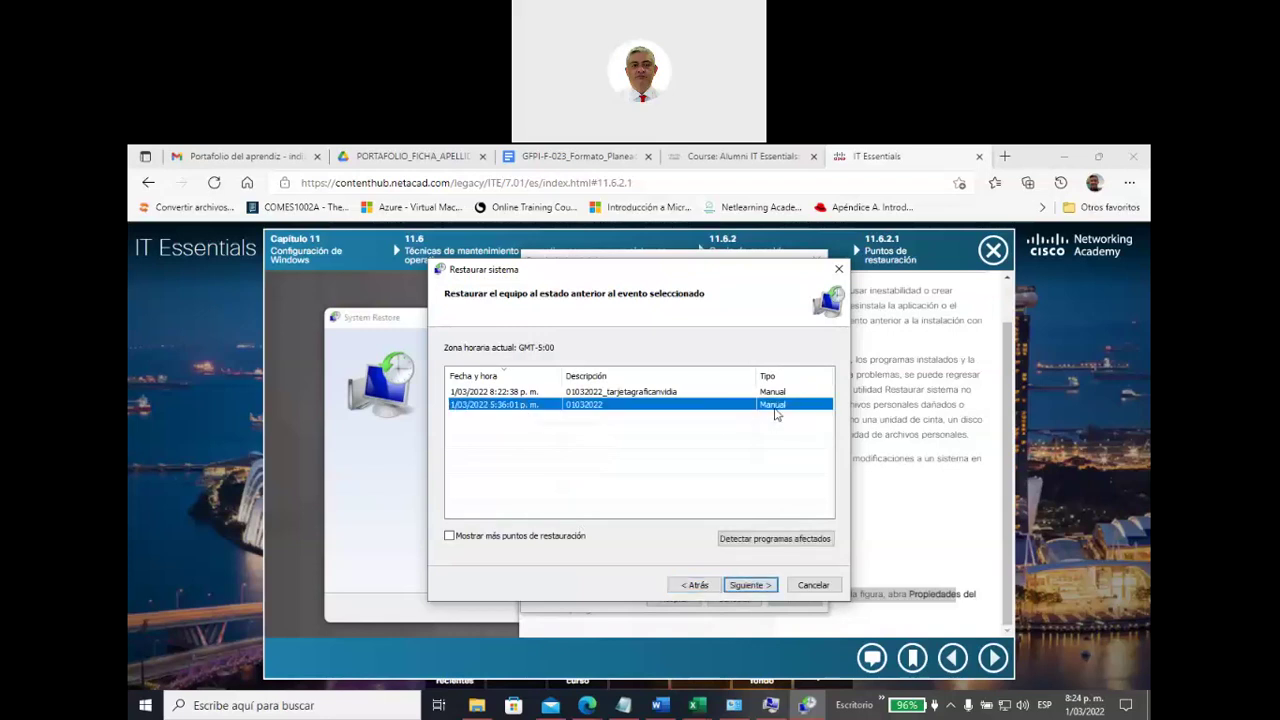
{"action": "left_click", "coordinate": [650, 393]}
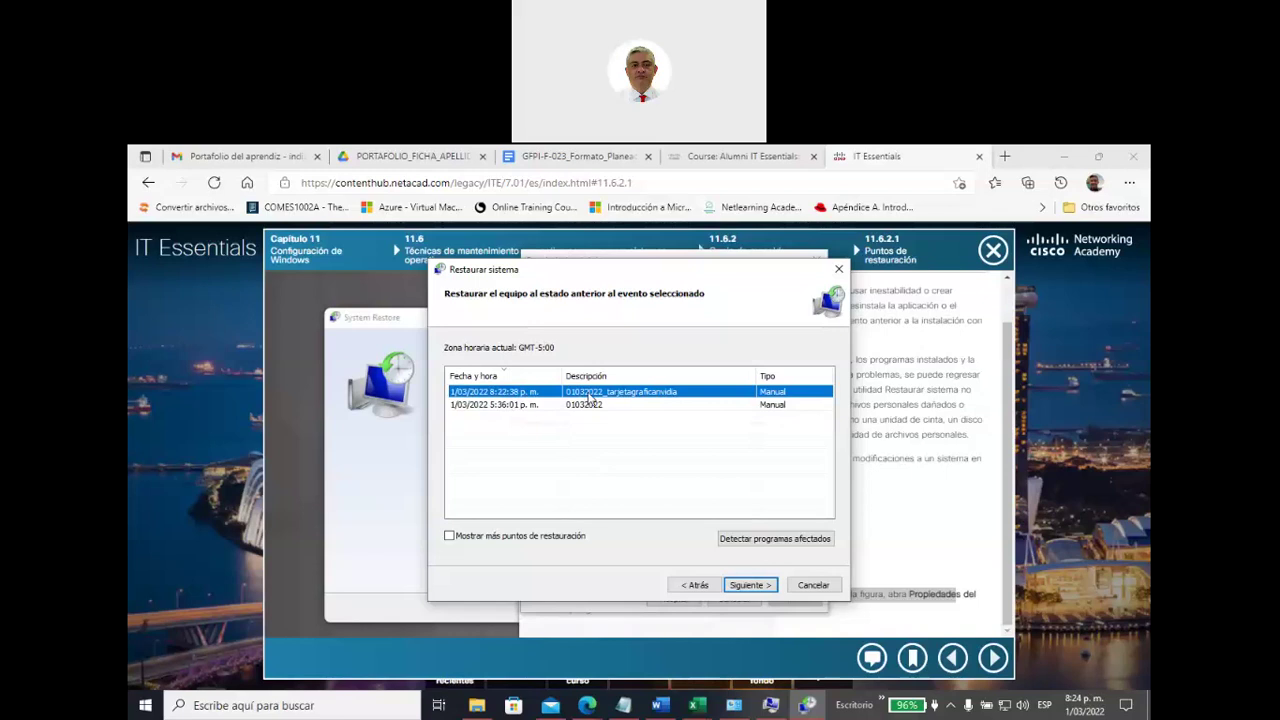
{"action": "left_click", "coordinate": [451, 537]}
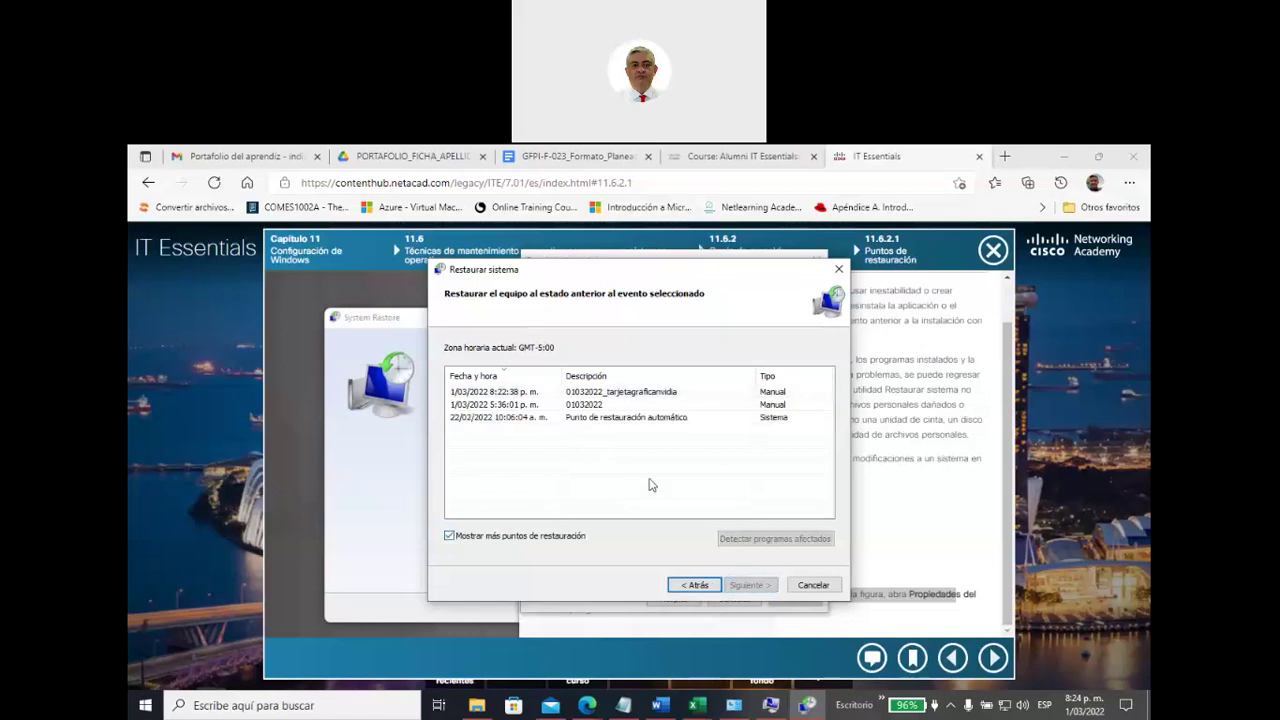
{"action": "left_click", "coordinate": [670, 419]}
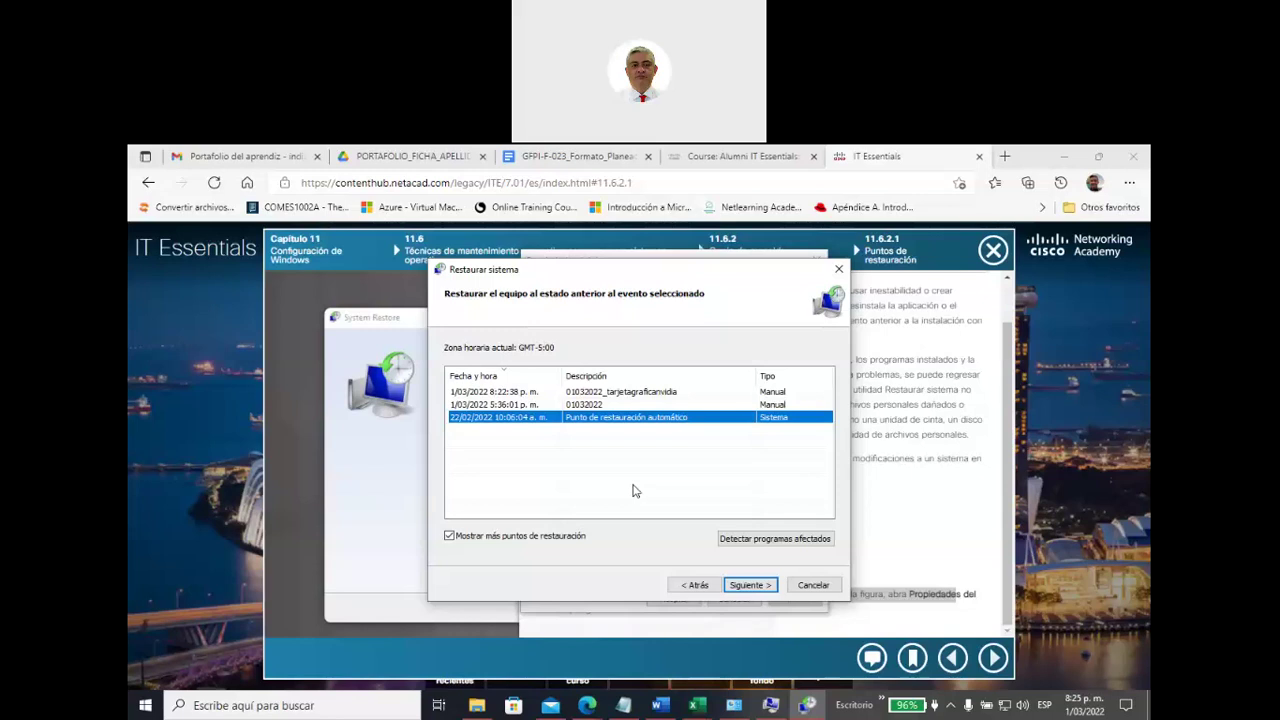
Step: Compare the tarjetagraficanvidia manual point with the automatic point in the restore list, ending with the 01032022 manual point selected
{"action": "left_click", "coordinate": [769, 392]}
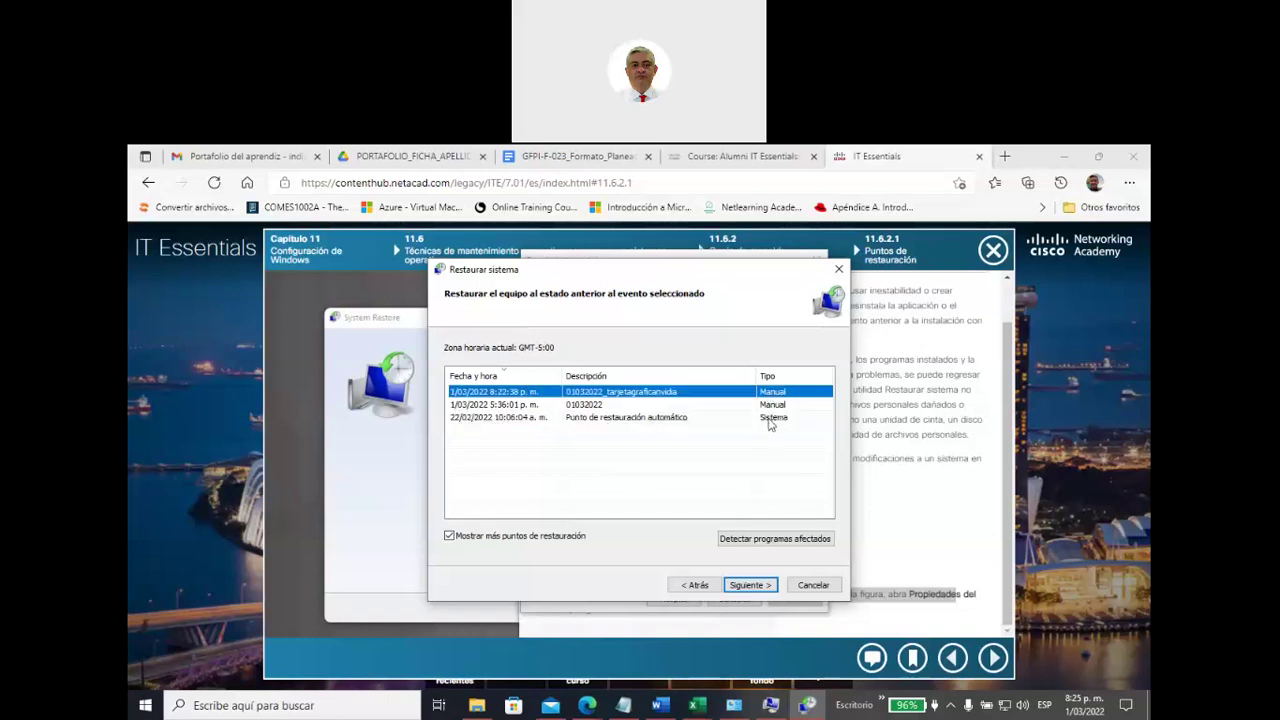
{"action": "left_click", "coordinate": [771, 420]}
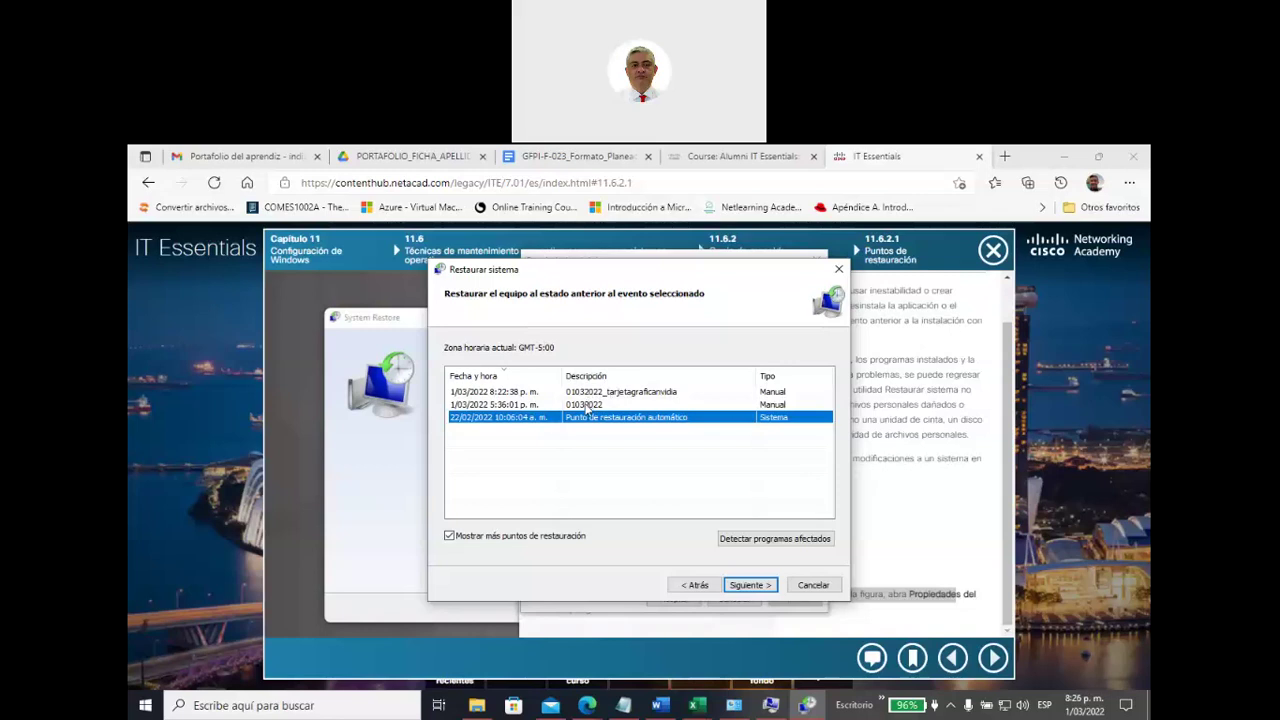
{"action": "left_click", "coordinate": [586, 405]}
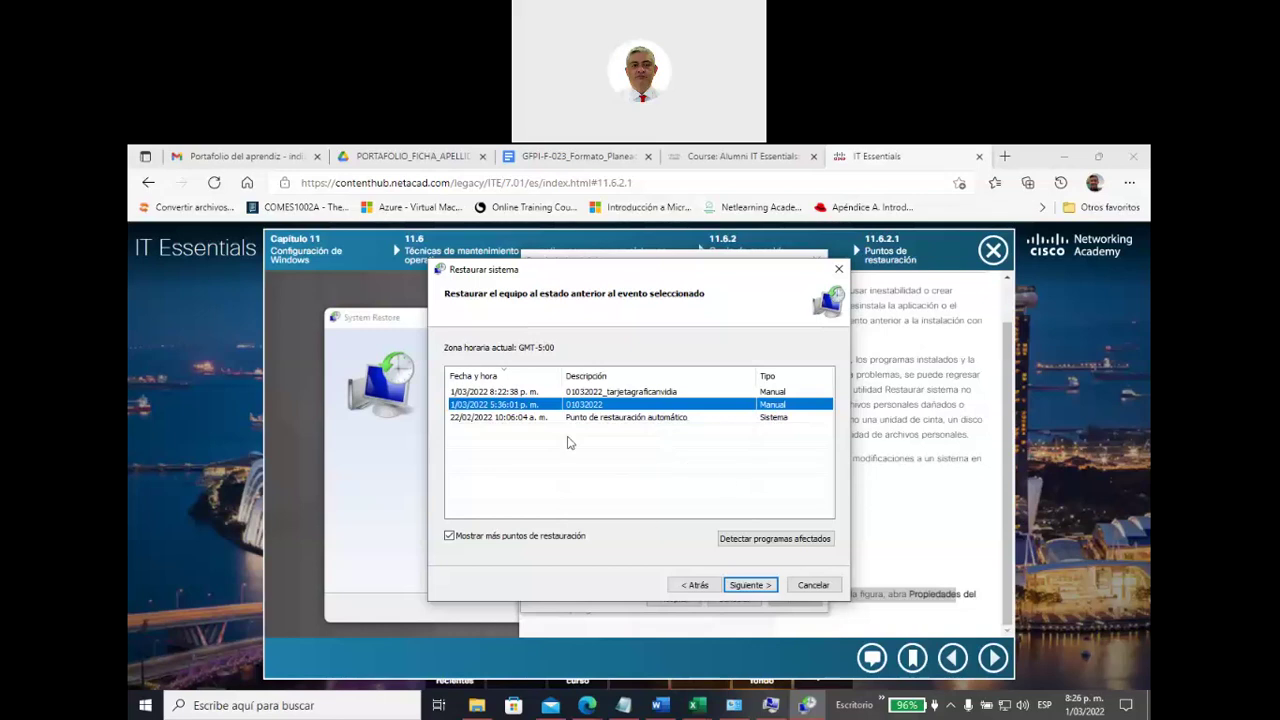
Step: Move the Restaurar sistema window aside, close it without restoring, and select Windows (C:) among the protected drives
{"action": "left_click_drag", "start_coordinate": [741, 278], "coordinate": [693, 548]}
{"action": "left_click_drag", "start_coordinate": [606, 535], "coordinate": [302, 359]}
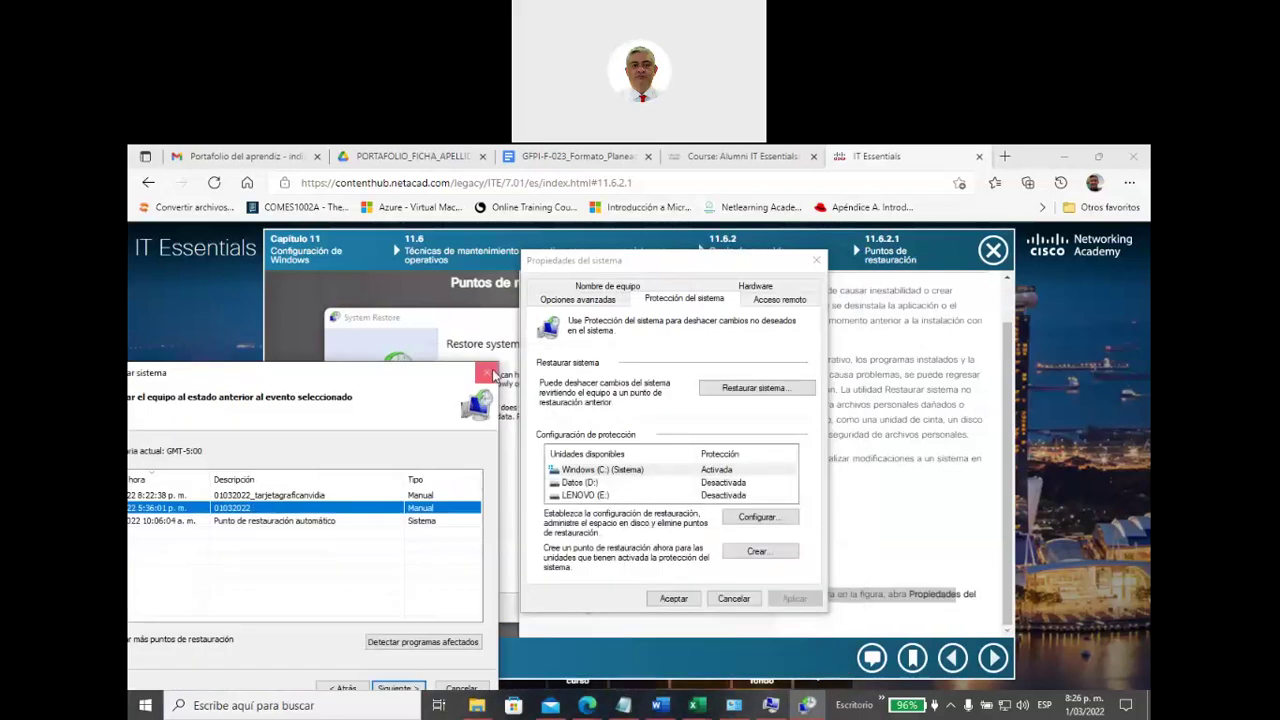
{"action": "left_click", "coordinate": [484, 362]}
{"action": "left_click", "coordinate": [709, 472]}
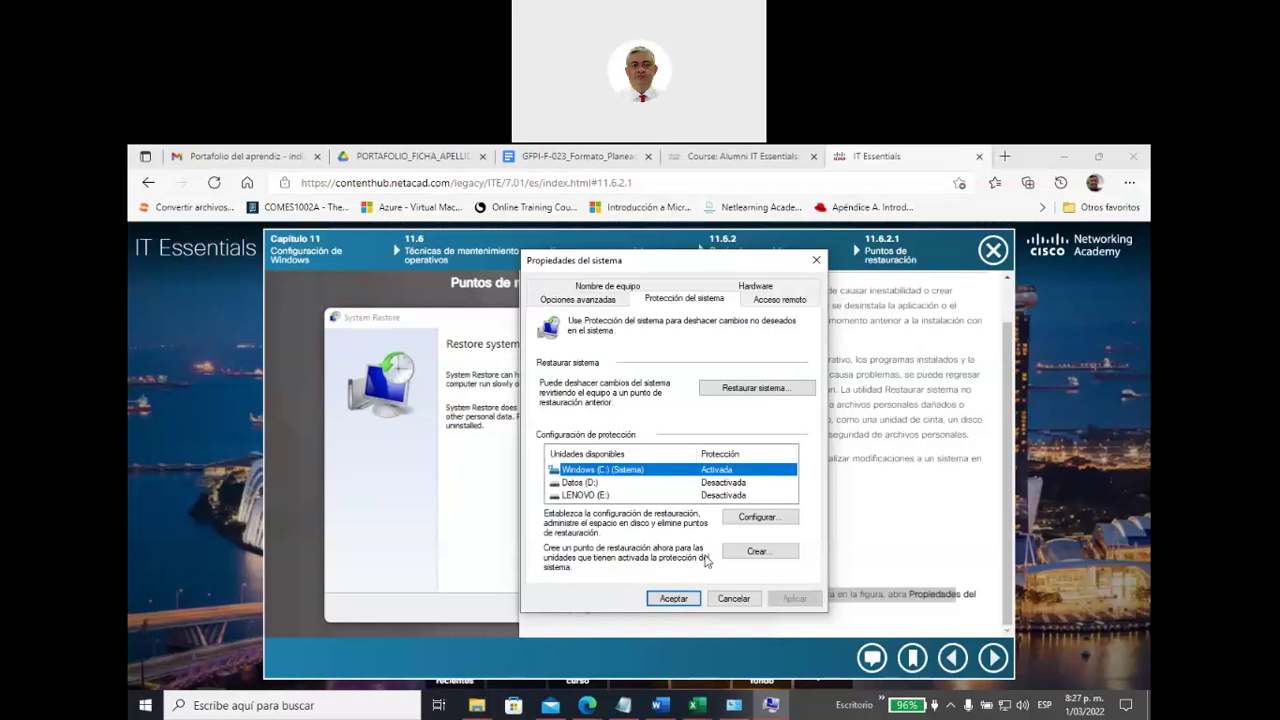
Step: Search Windows for programador, open Programador de tareas and maximize its window
{"action": "left_click", "coordinate": [365, 712]}
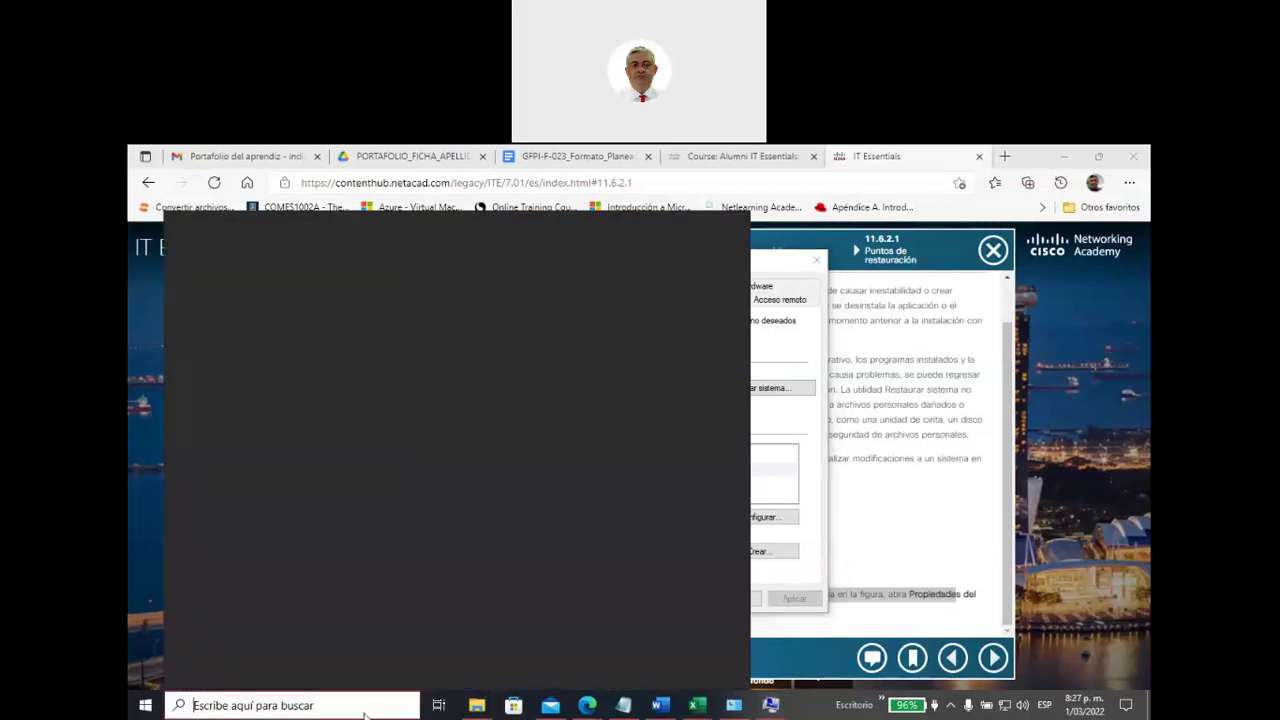
{"action": "type", "text": "programad"}
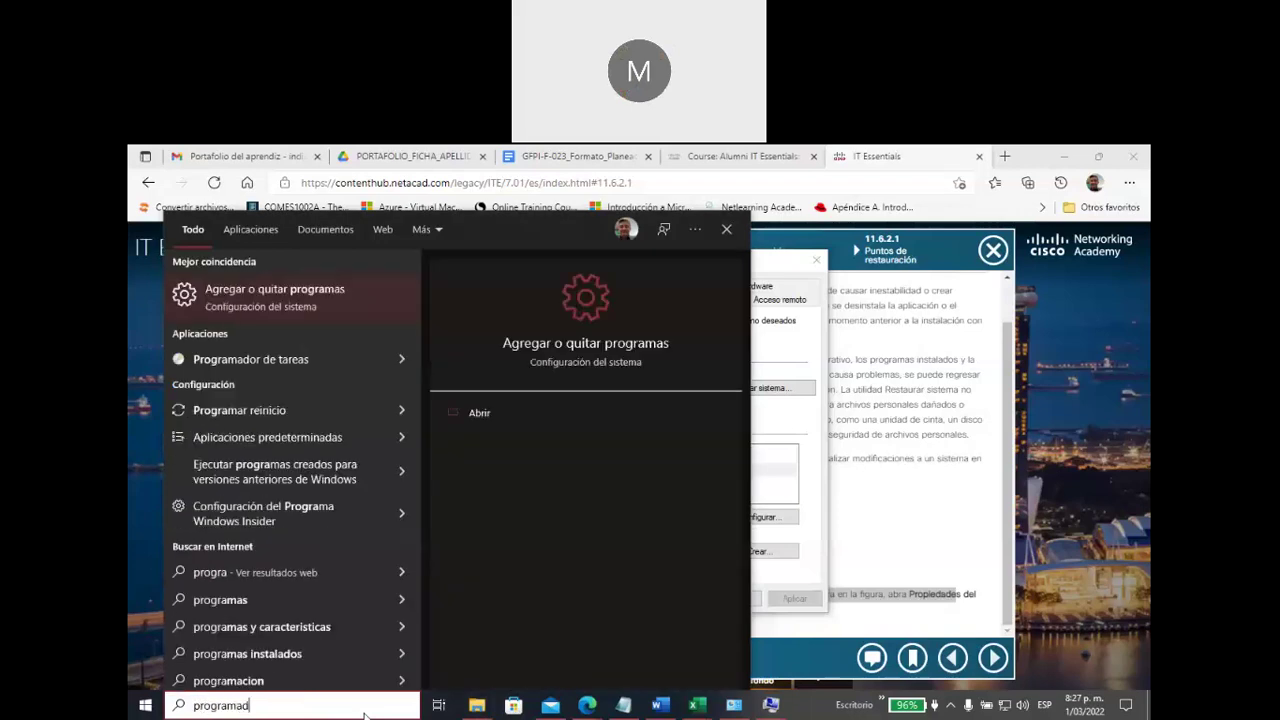
{"action": "type", "text": "or"}
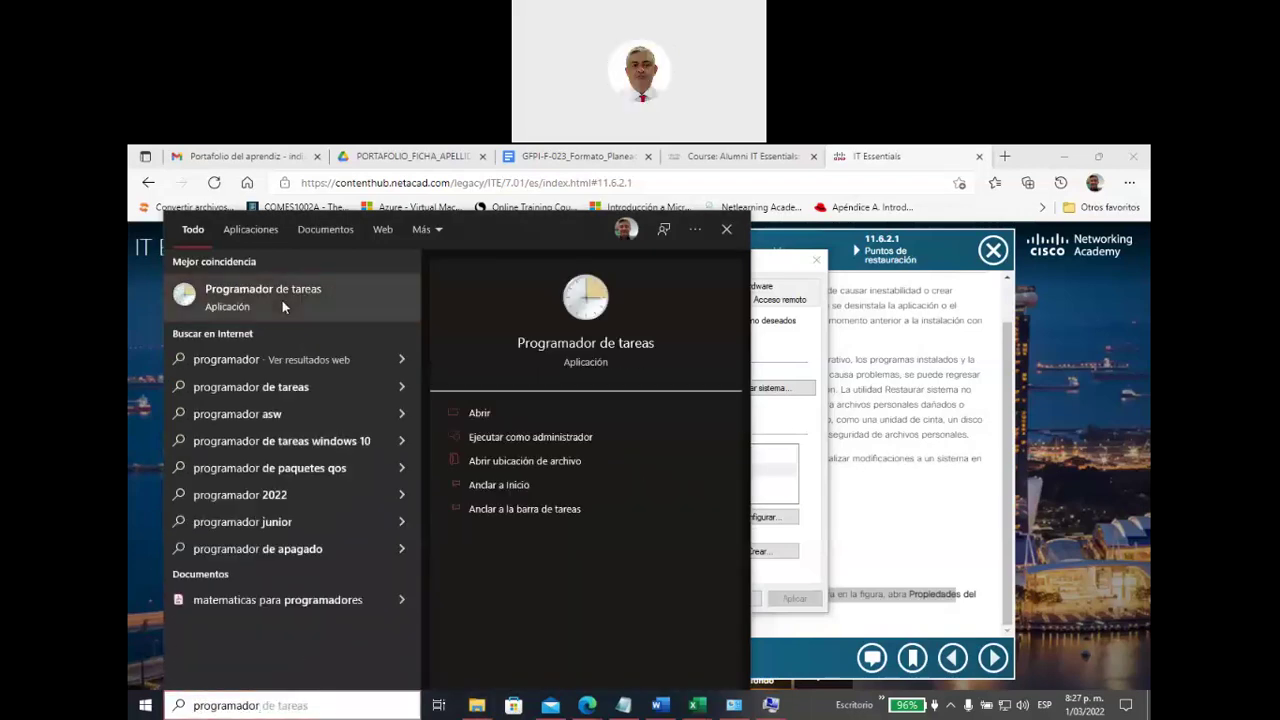
{"action": "left_click", "coordinate": [282, 300]}
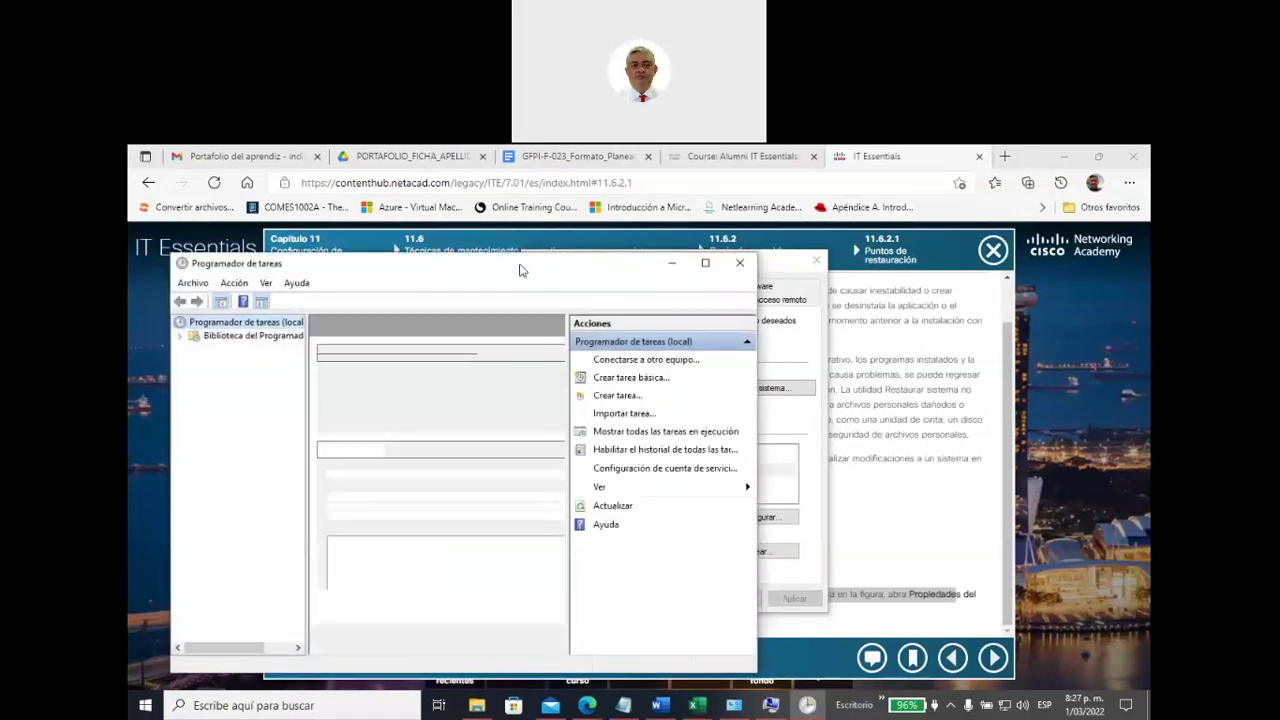
{"action": "left_click_drag", "start_coordinate": [519, 270], "coordinate": [734, 244]}
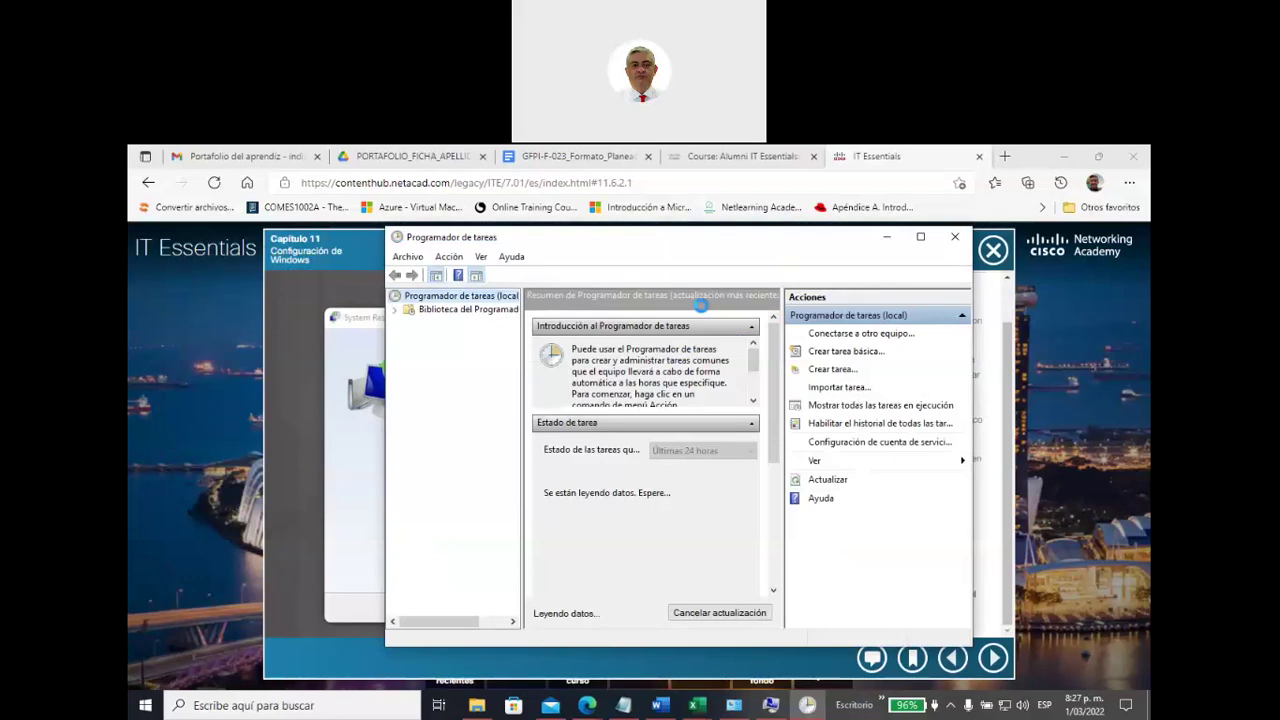
{"action": "left_click", "coordinate": [921, 238]}
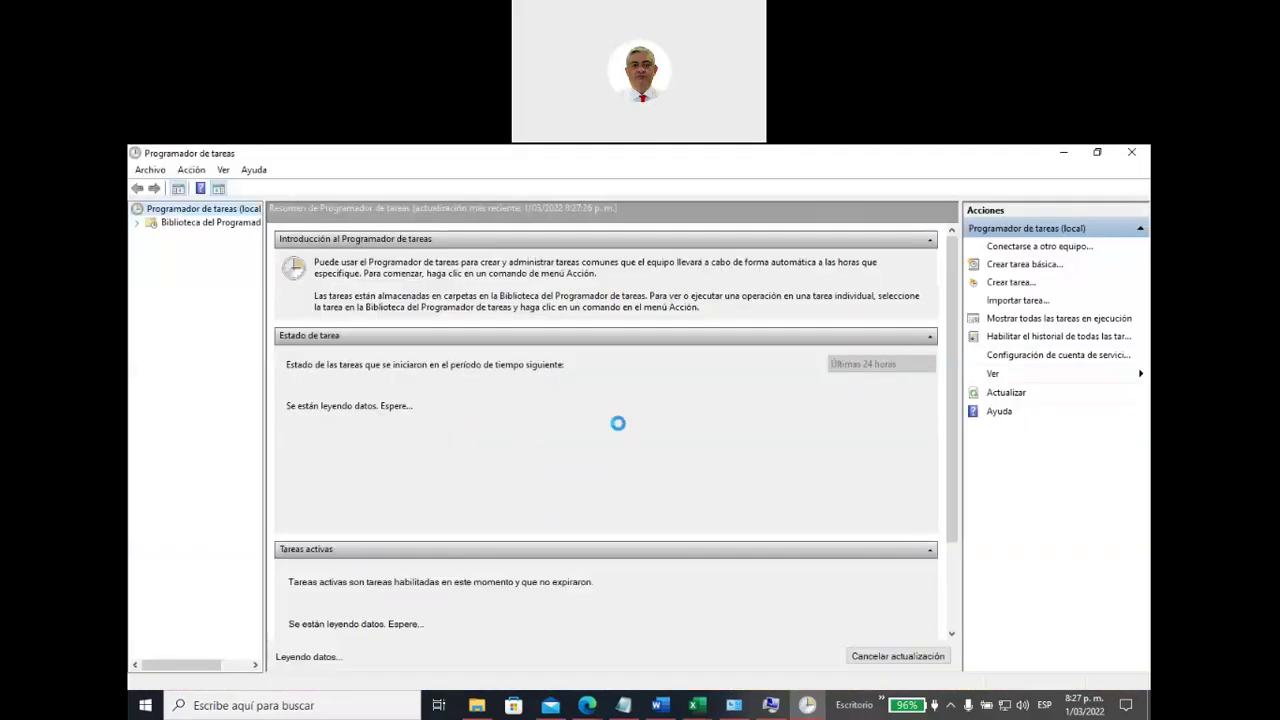
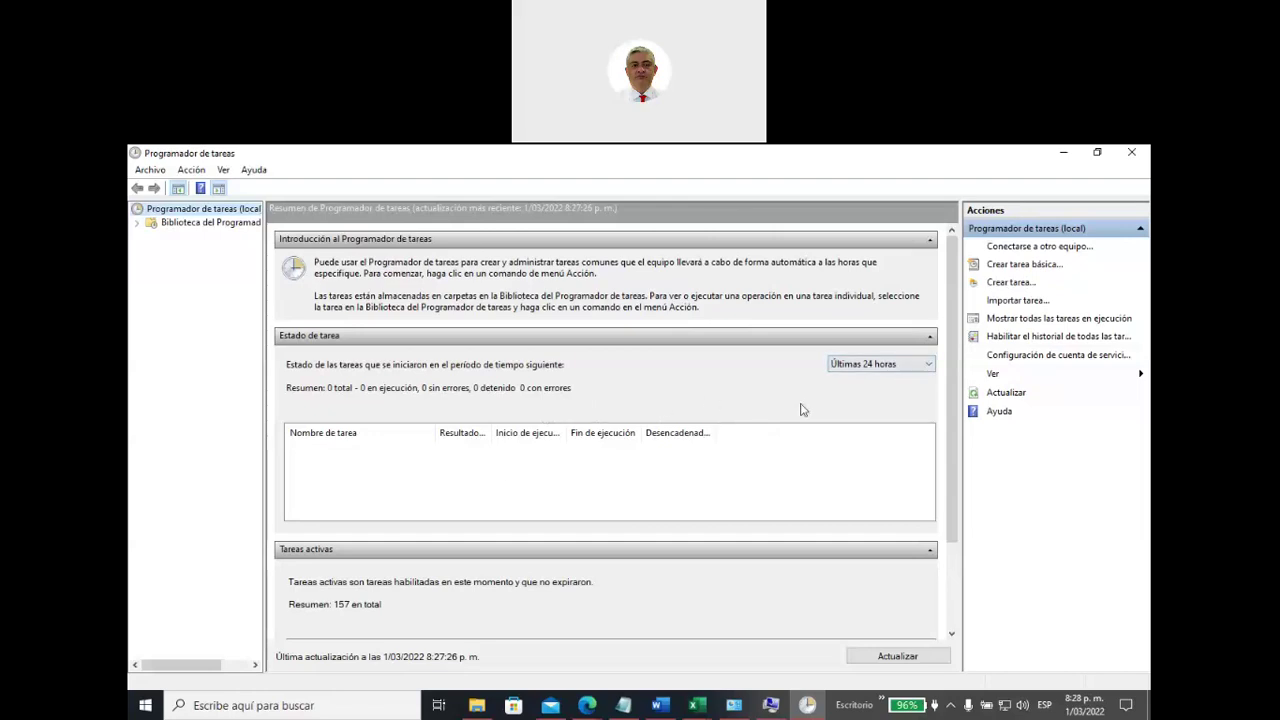
Step: View the Crear tarea dialog, dismiss it without creating a task, and close Programador de tareas
{"action": "left_click", "coordinate": [1009, 285]}
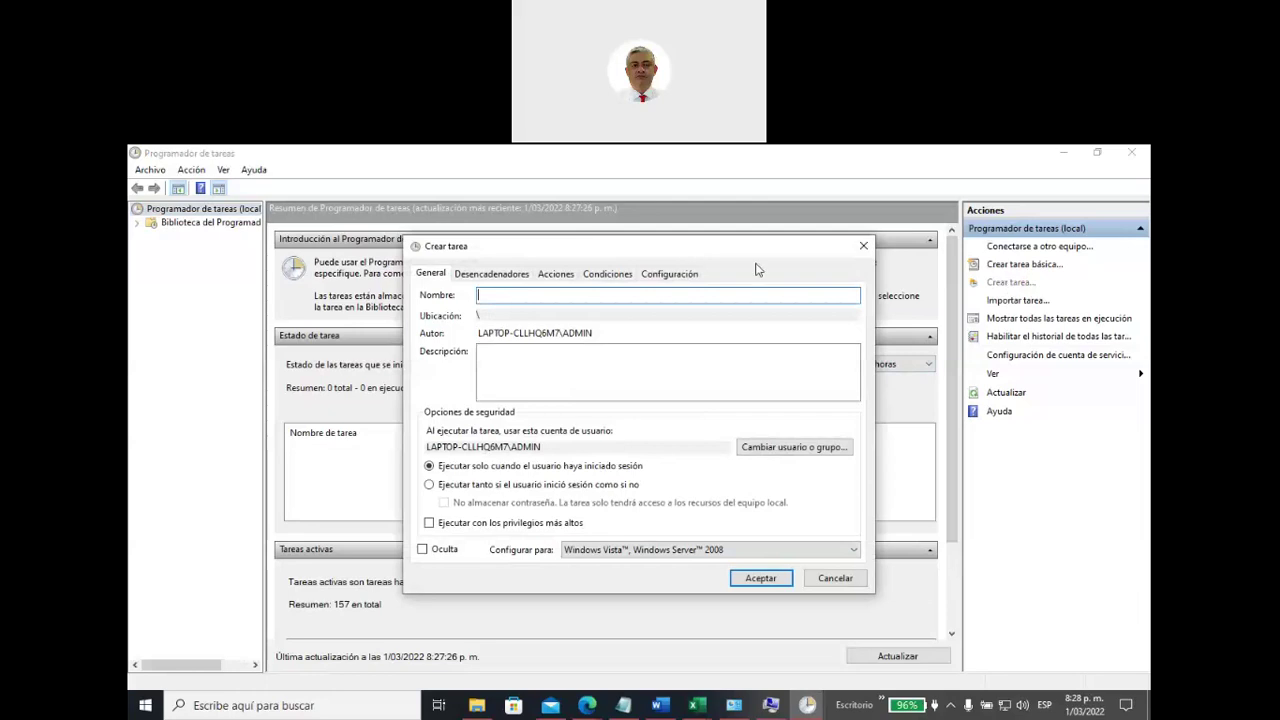
{"action": "left_click", "coordinate": [863, 246]}
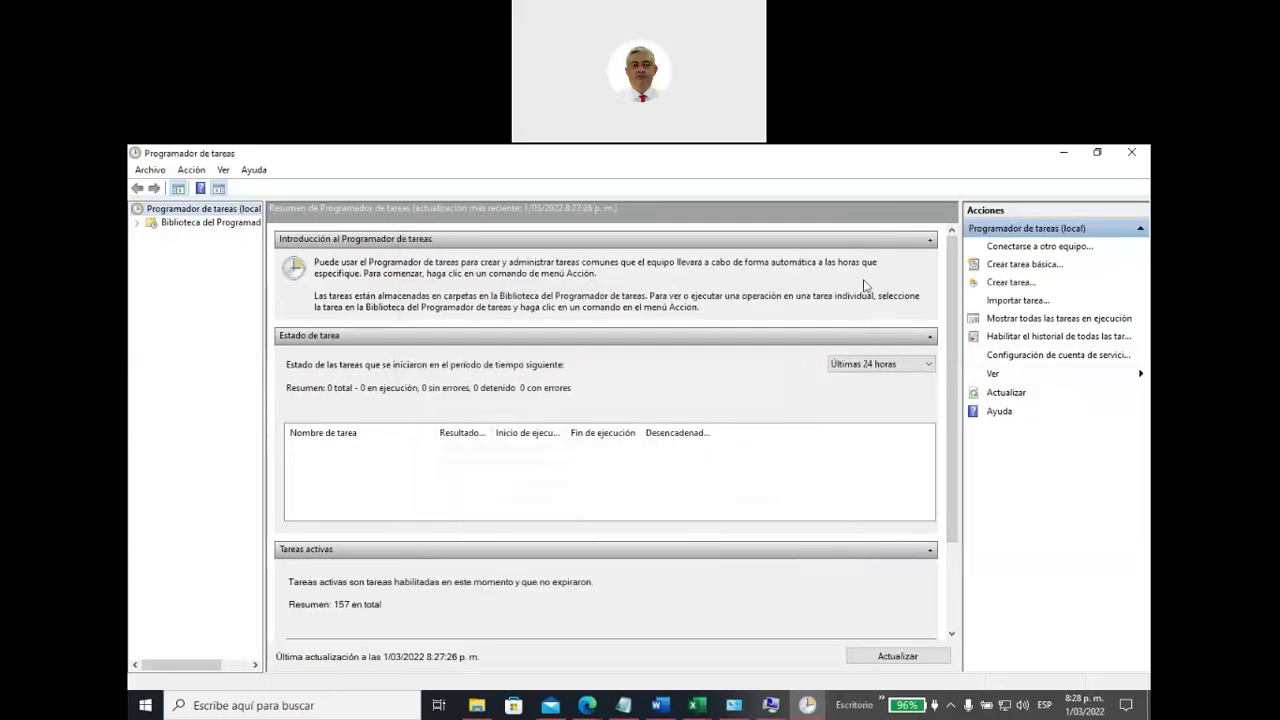
{"action": "double_click", "coordinate": [943, 158]}
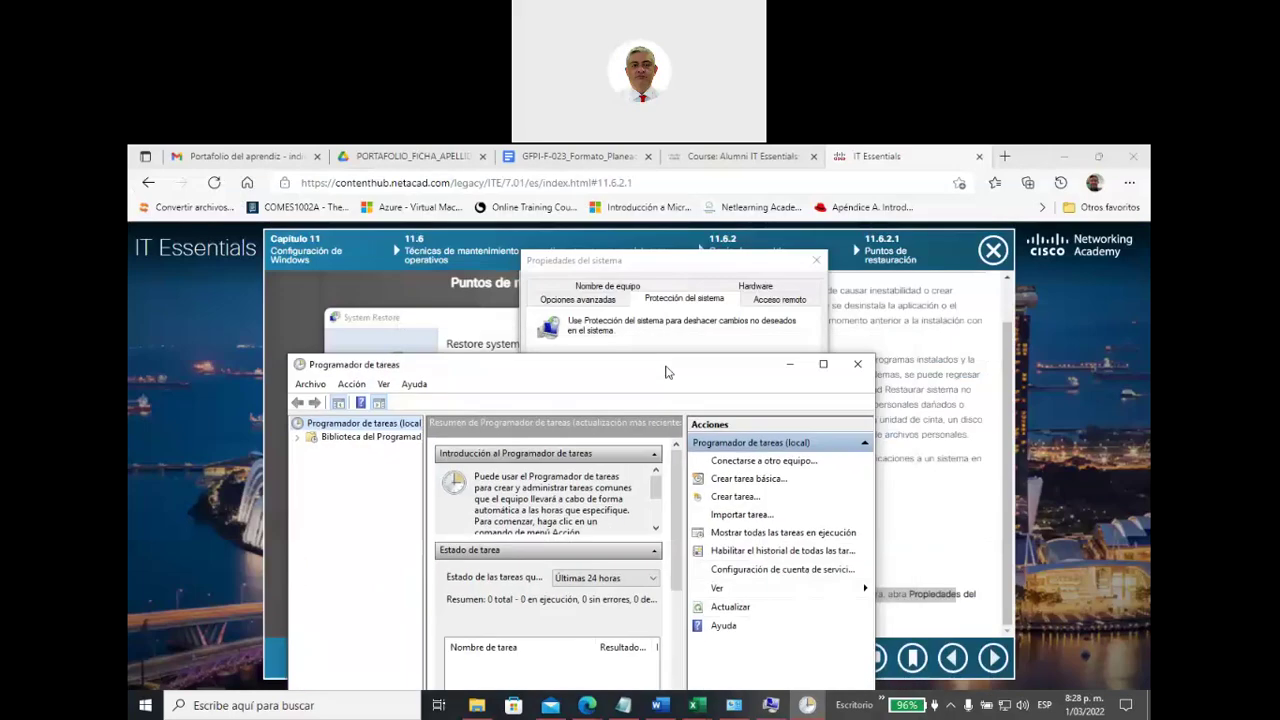
{"action": "left_click", "coordinate": [897, 364]}
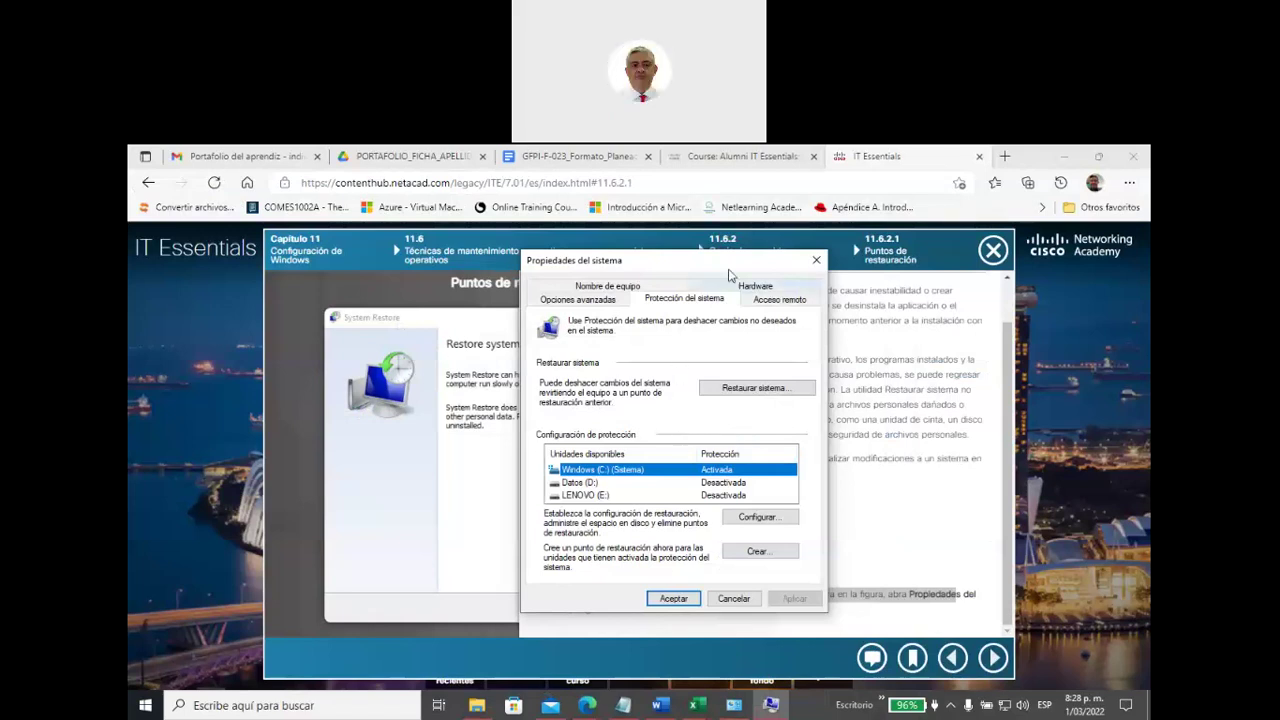
Step: Move Propiedades del sistema aside to uncover the lesson text, close it, and narrow the text to reveal the lesson's figure
{"action": "left_click_drag", "start_coordinate": [732, 266], "coordinate": [338, 330]}
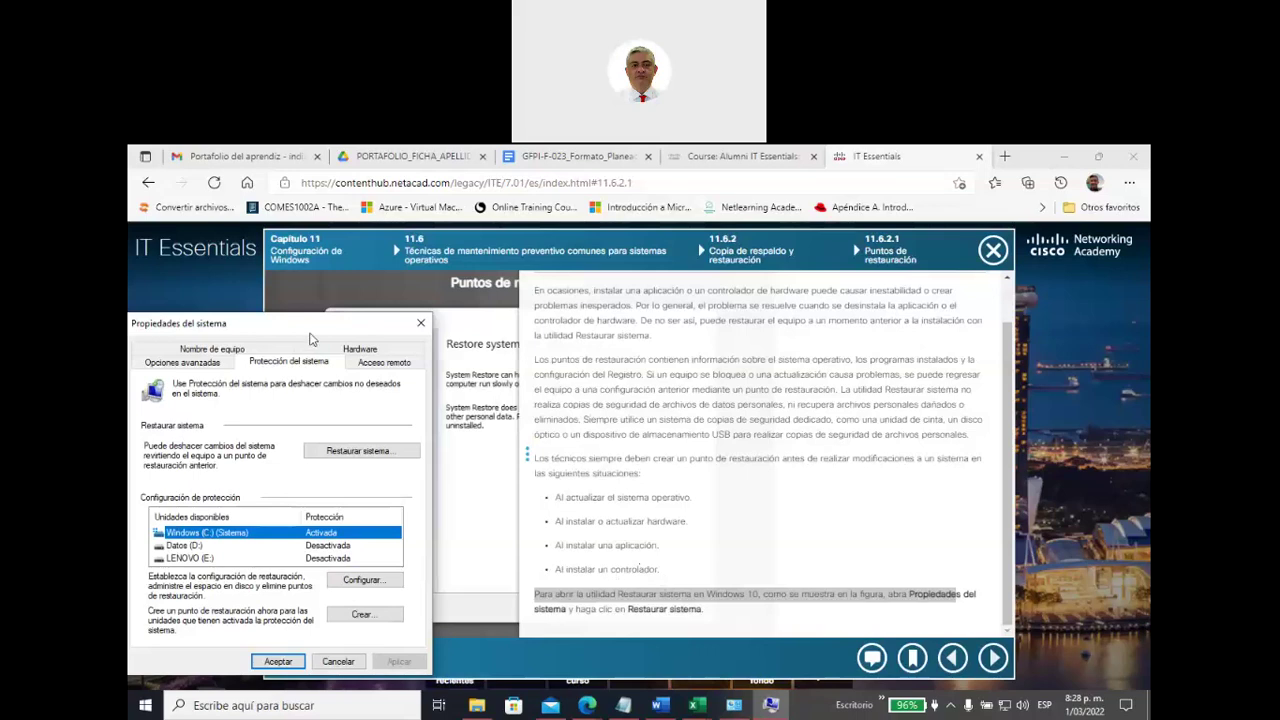
{"action": "left_click_drag", "start_coordinate": [308, 332], "coordinate": [389, 291]}
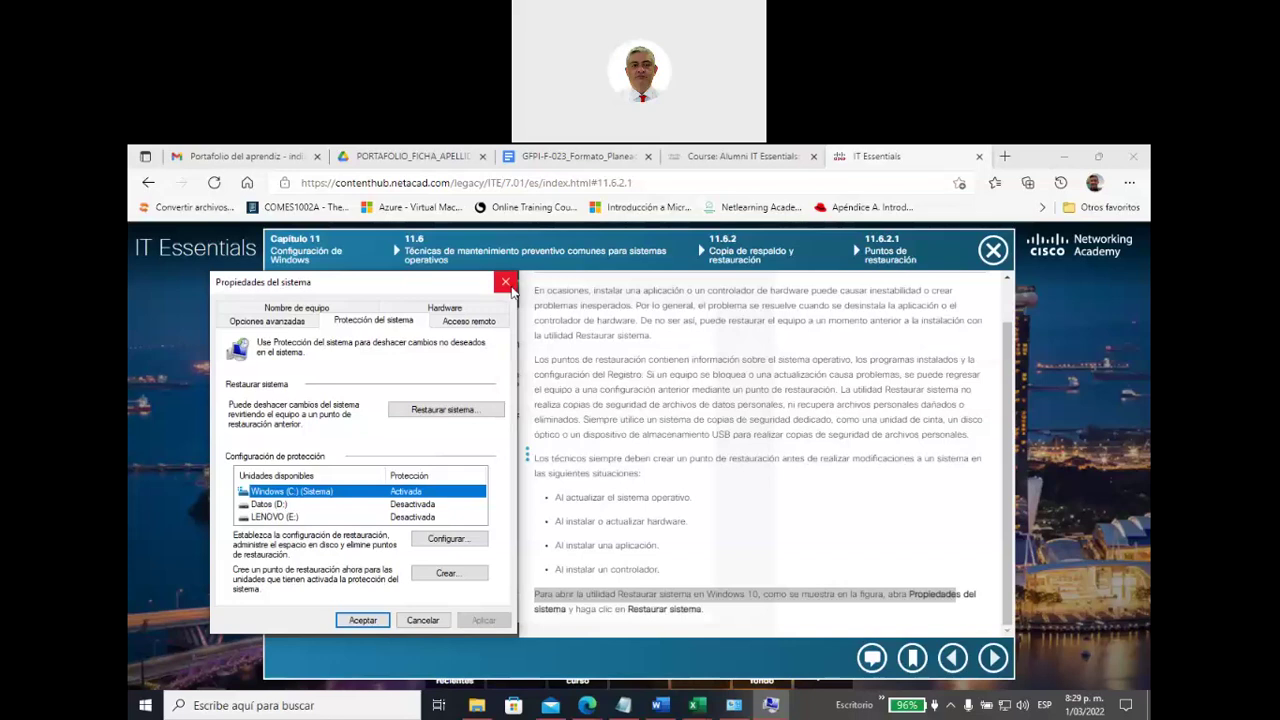
{"action": "left_click", "coordinate": [505, 282]}
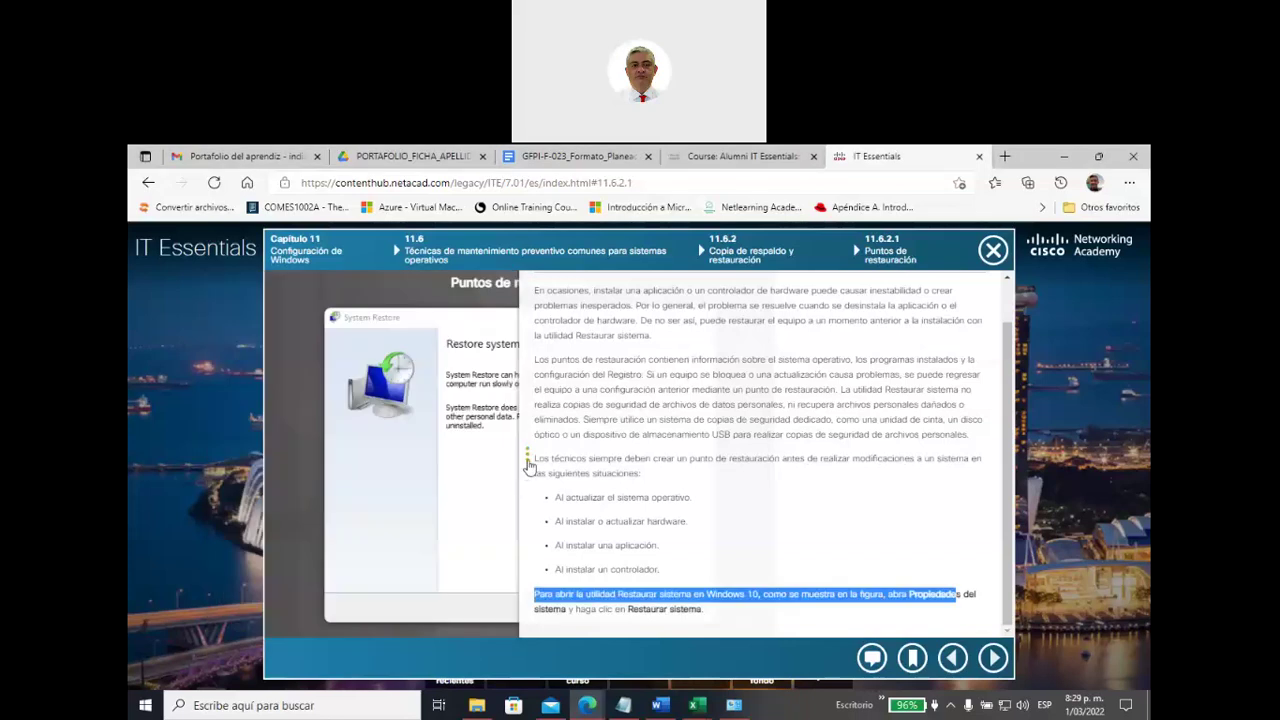
{"action": "left_click", "coordinate": [527, 466]}
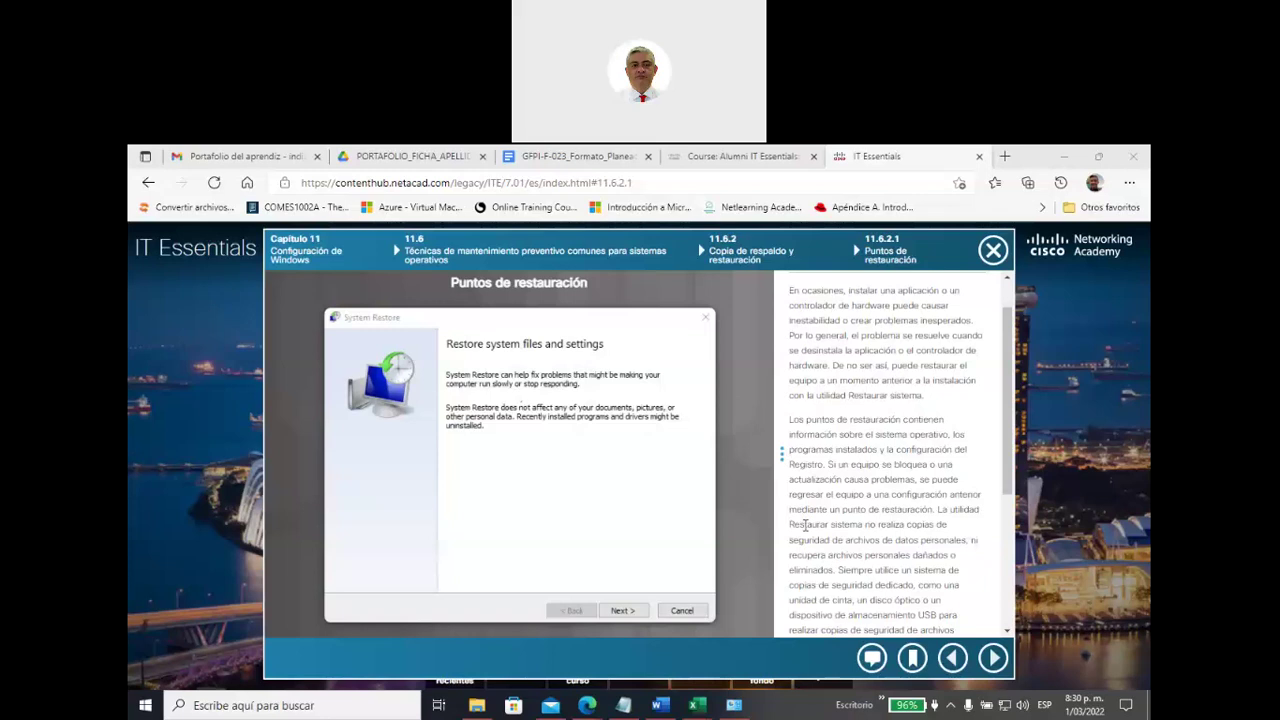
Step: Advance to lesson 11.6.2.2, widen its text, and highlight Configuración > Actualización y seguridad and Copia de seguridad in the last paragraph
{"action": "left_click", "coordinate": [993, 658]}
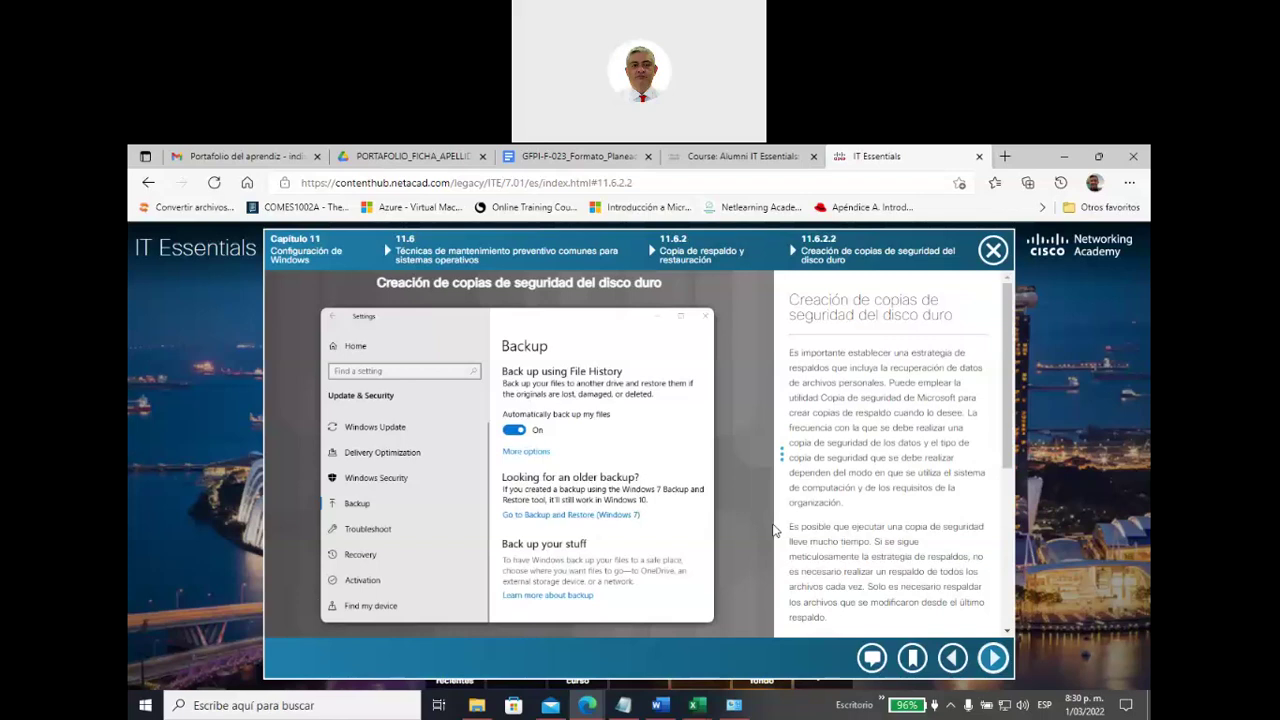
{"action": "left_click", "coordinate": [785, 465]}
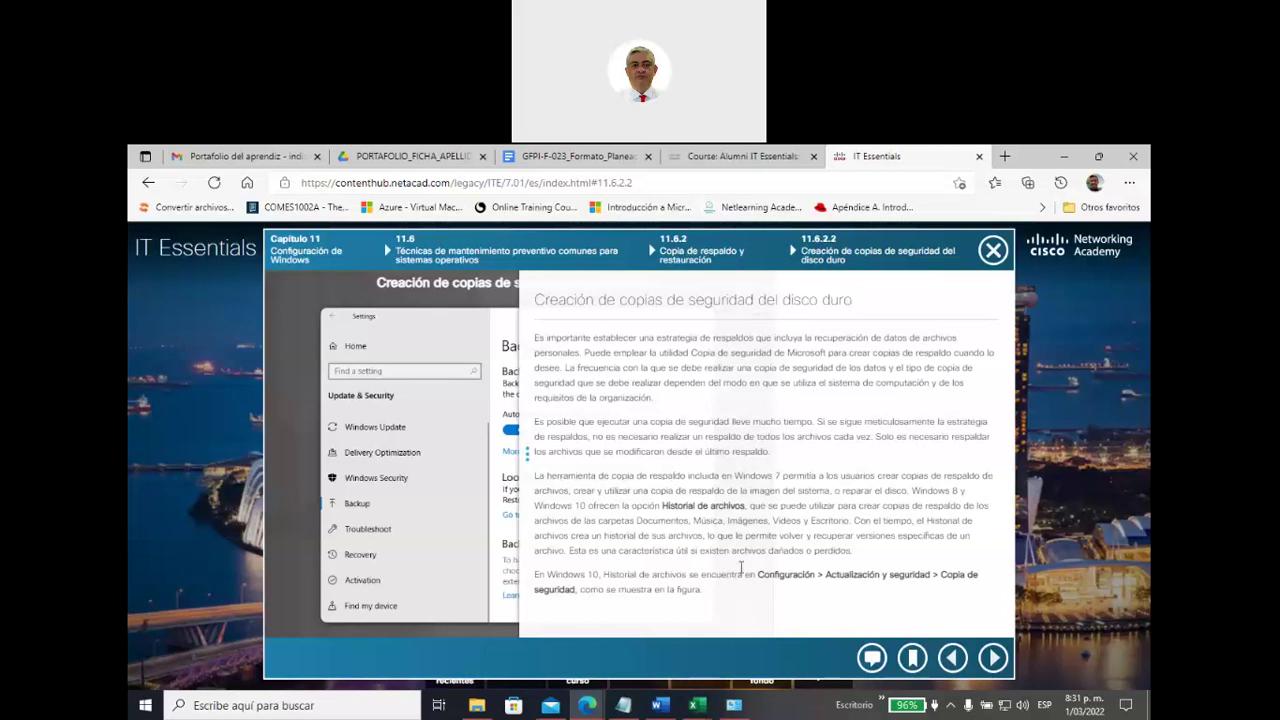
{"action": "left_click_drag", "start_coordinate": [757, 574], "coordinate": [933, 570]}
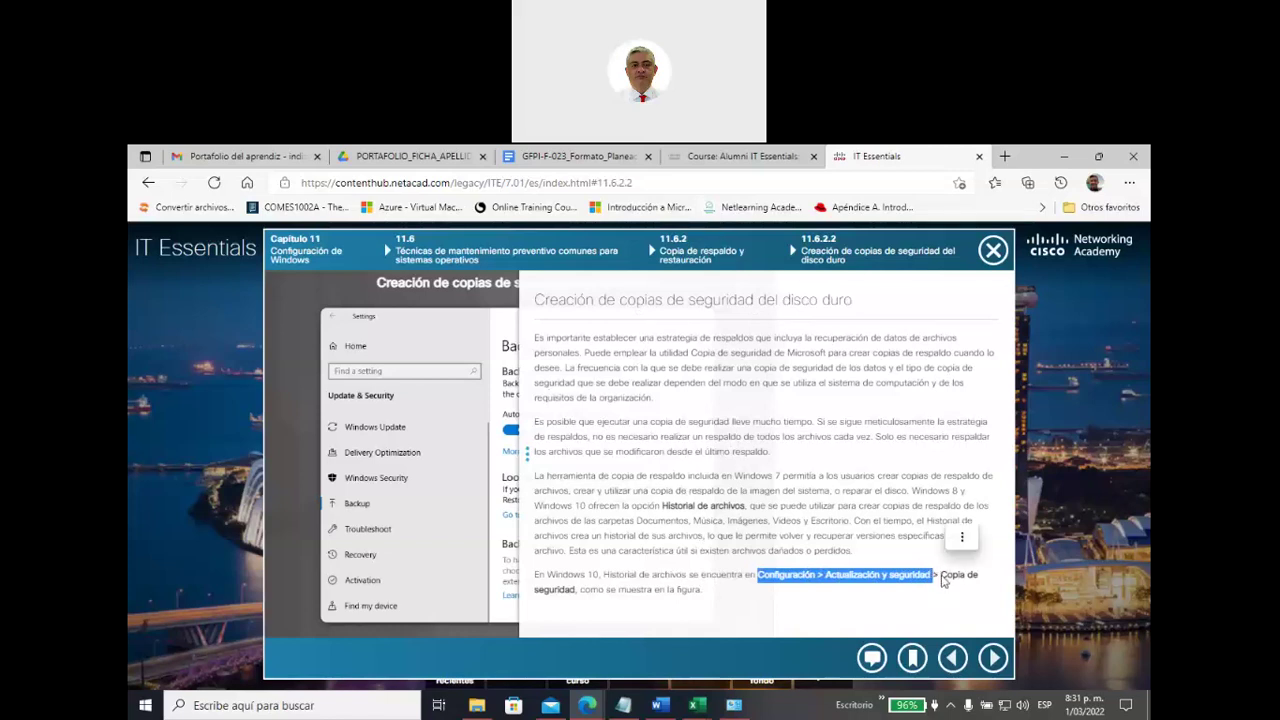
{"action": "left_click", "coordinate": [954, 580]}
{"action": "left_click_drag", "start_coordinate": [941, 576], "coordinate": [577, 592]}
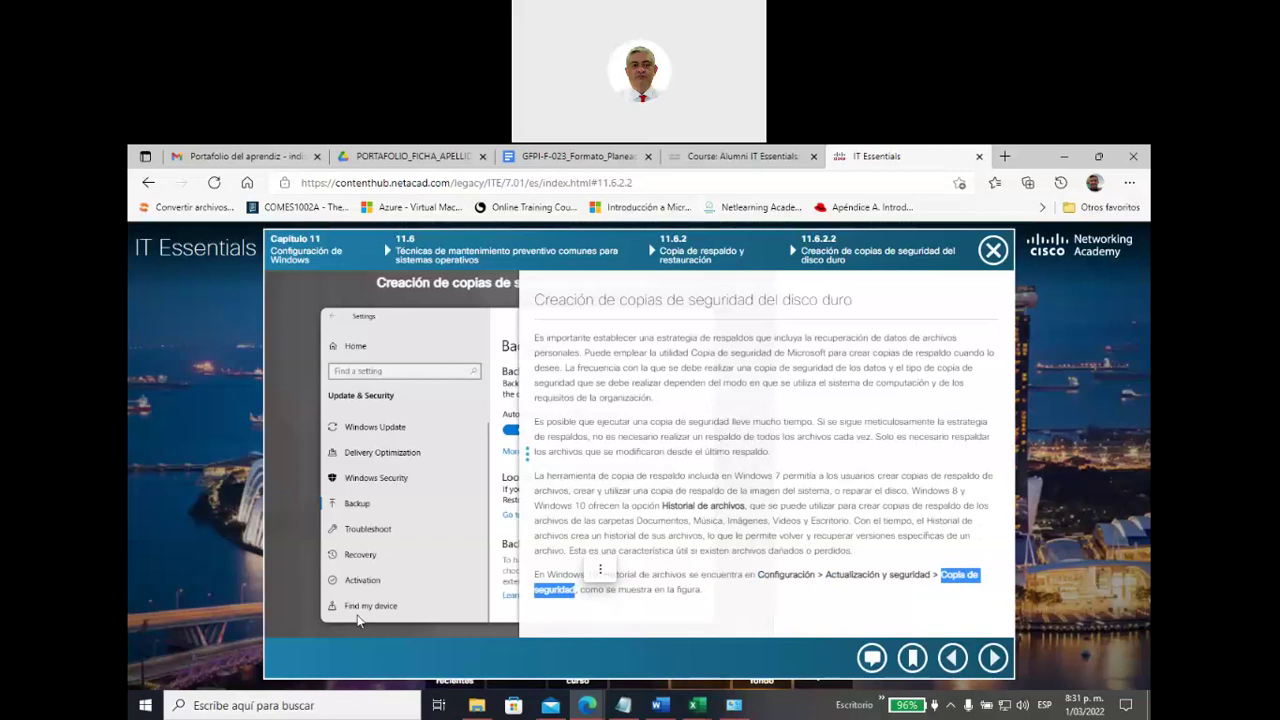
Step: Open Windows Configuración and enter Actualización y seguridad, returning once to the home page to show where the category is
{"action": "left_click", "coordinate": [146, 708]}
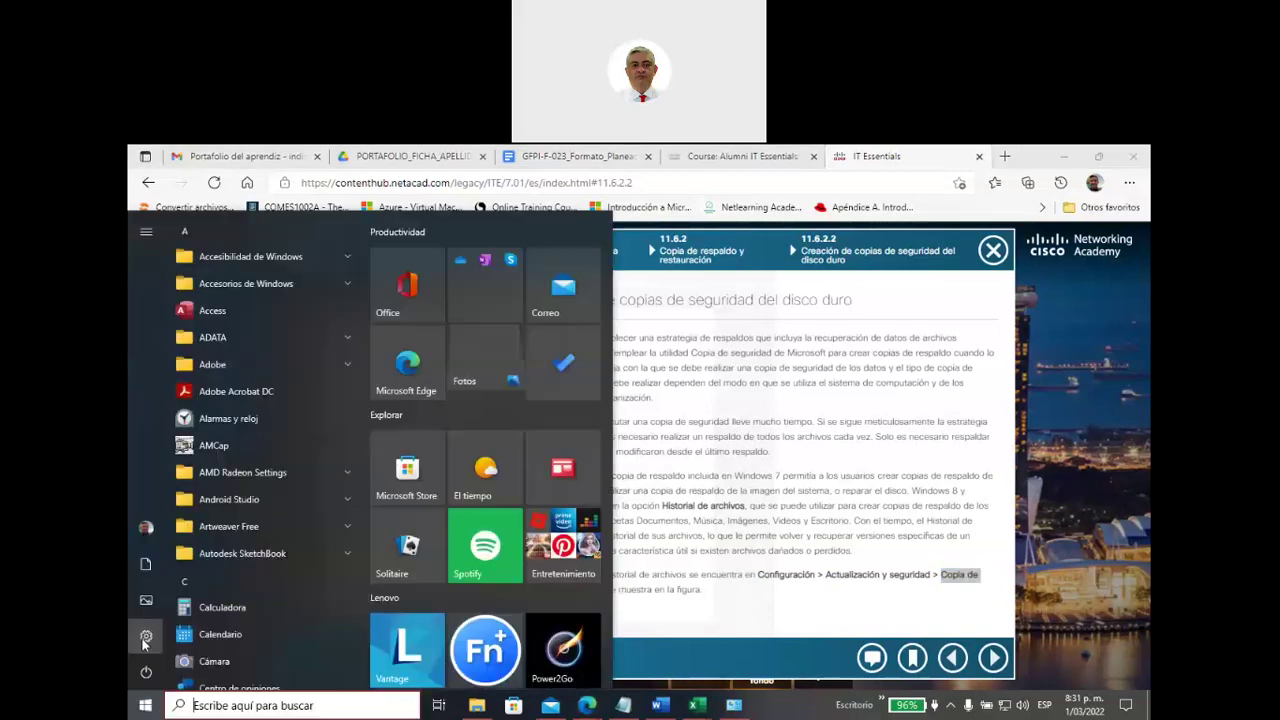
{"action": "mouse_move", "coordinate": [145, 642]}
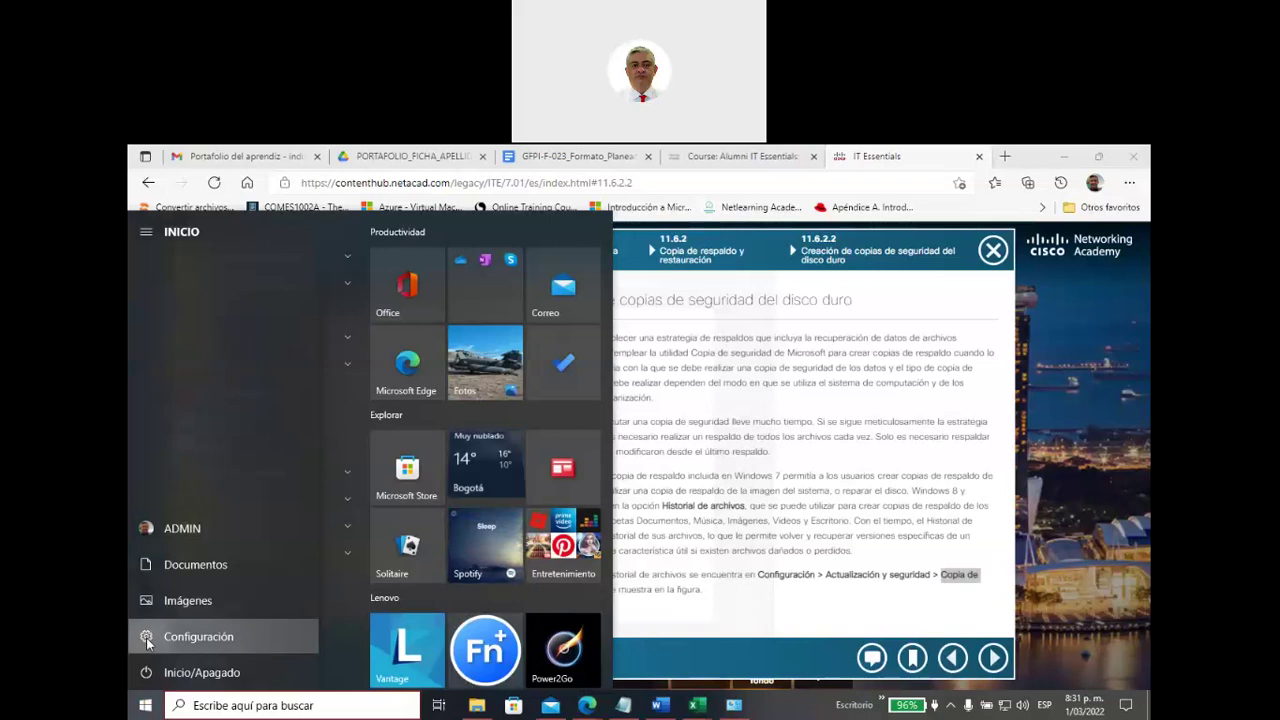
{"action": "left_click", "coordinate": [147, 640]}
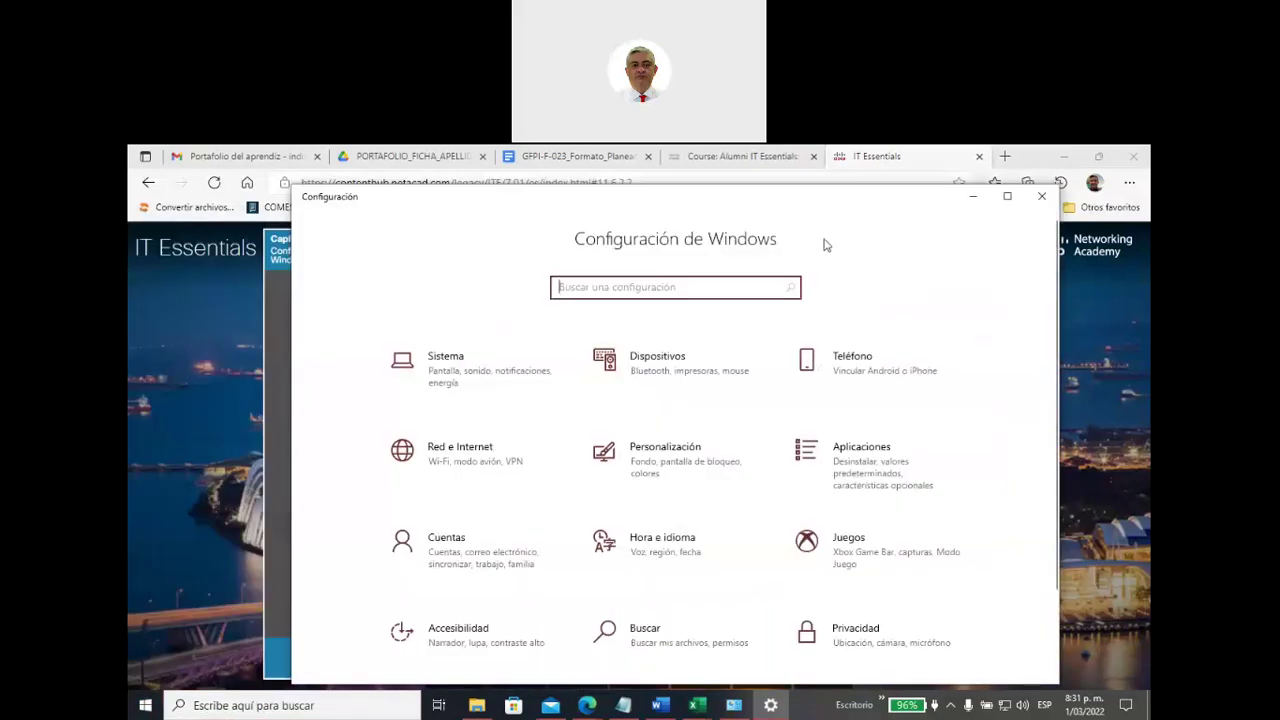
{"action": "scroll", "coordinate": [680, 411], "scroll_direction": "down", "scroll_amount": 2}
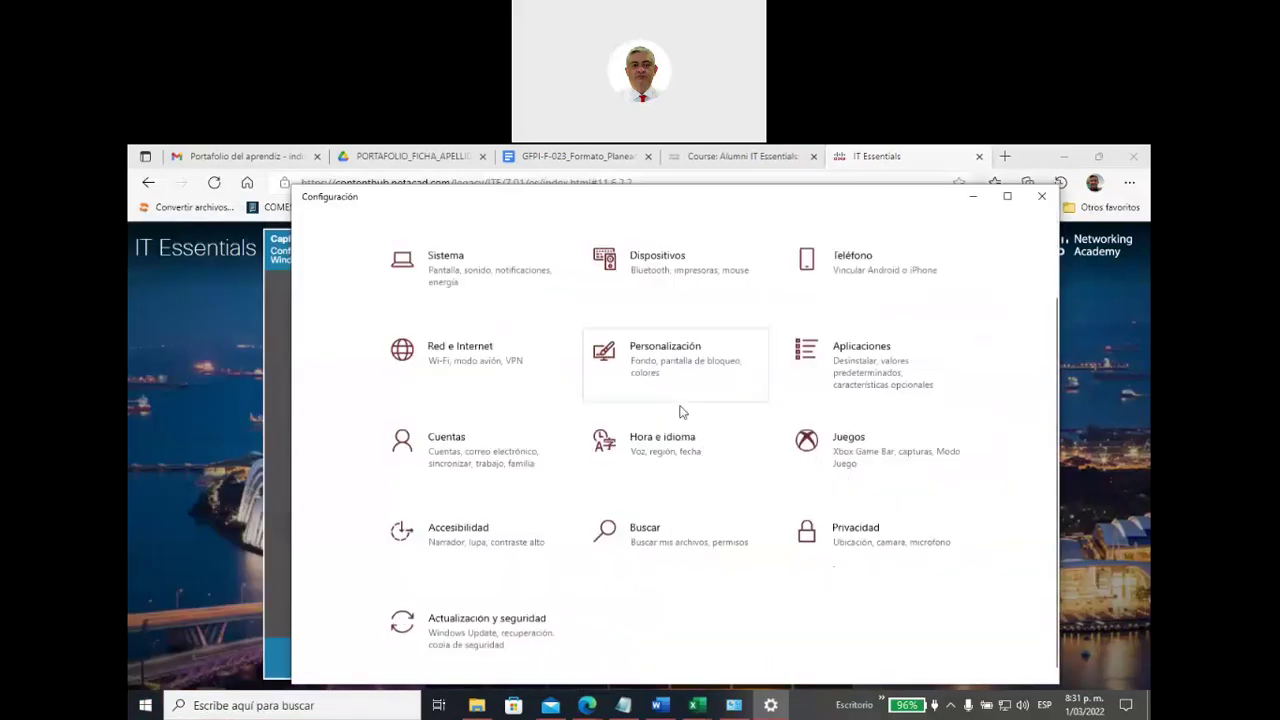
{"action": "left_click", "coordinate": [485, 628]}
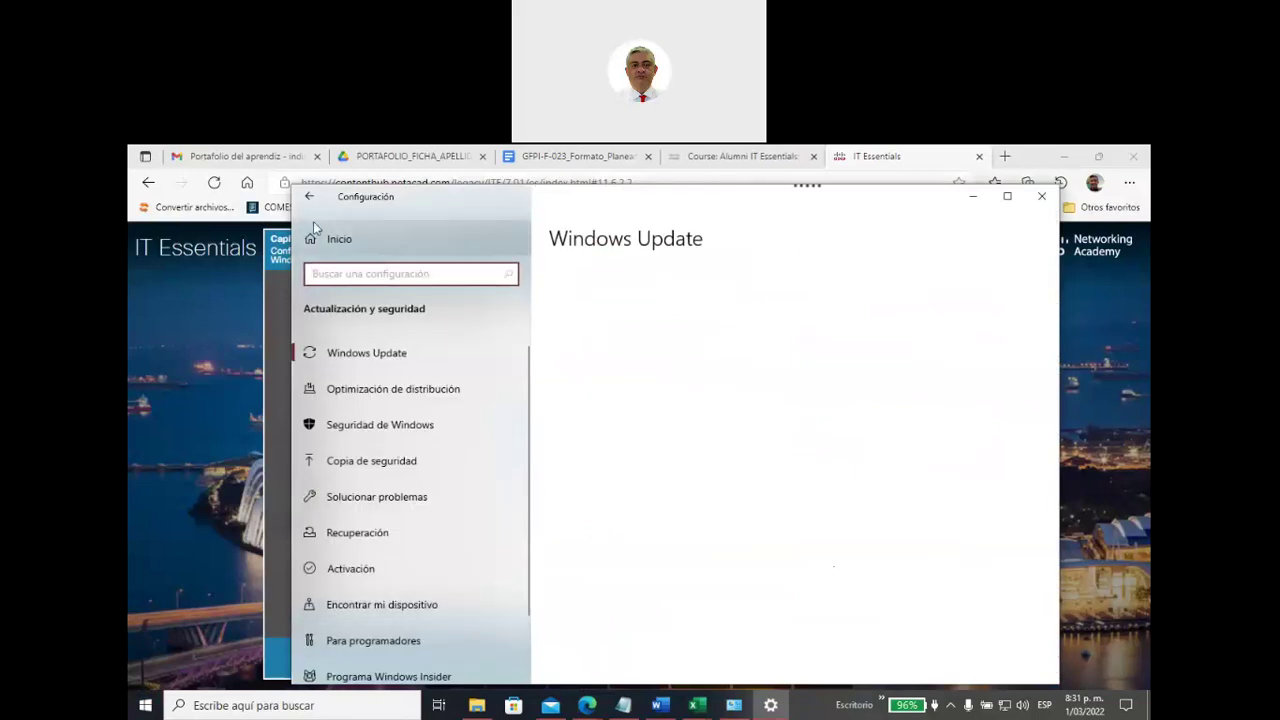
{"action": "left_click", "coordinate": [310, 197]}
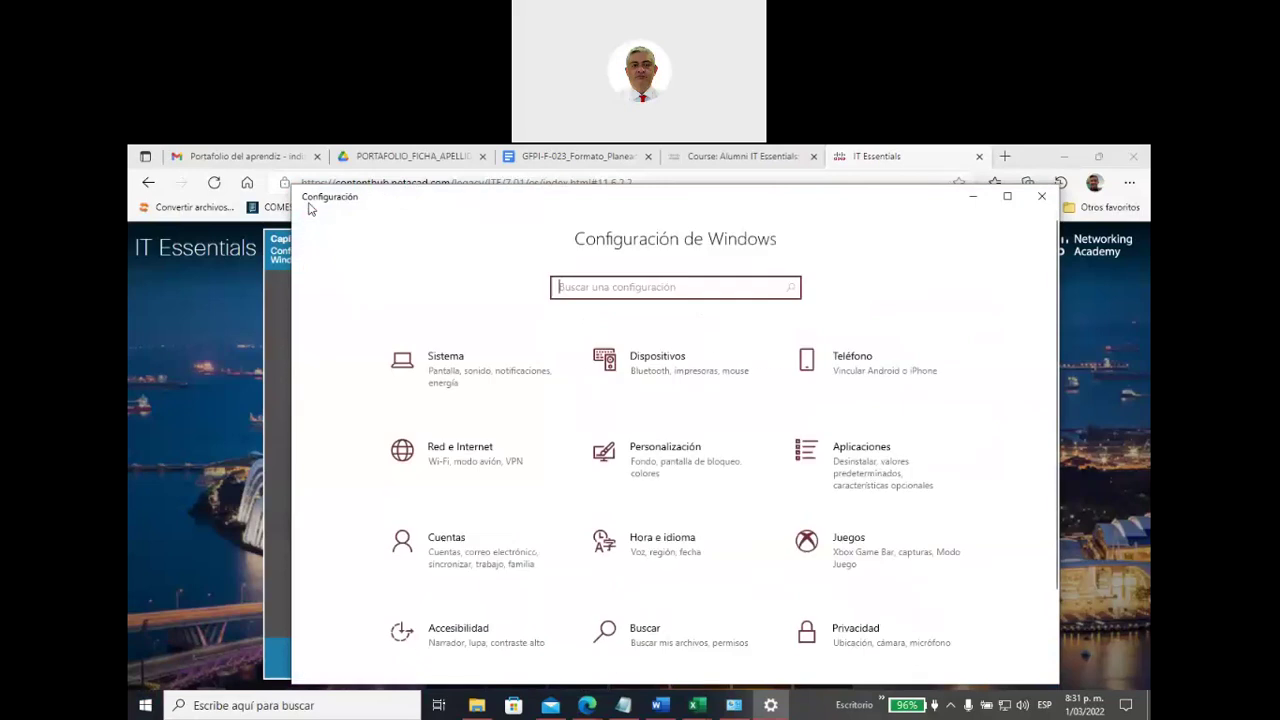
{"action": "scroll", "coordinate": [537, 440], "scroll_direction": "down", "scroll_amount": 2}
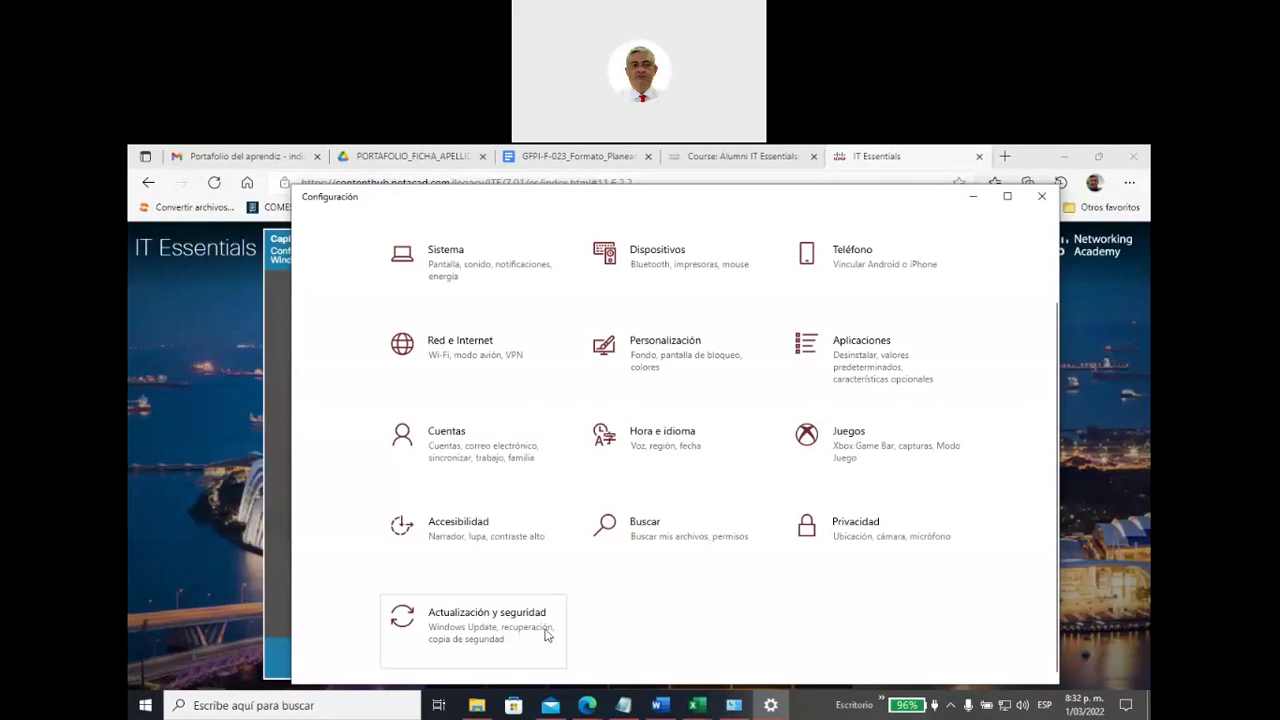
{"action": "left_click", "coordinate": [491, 636]}
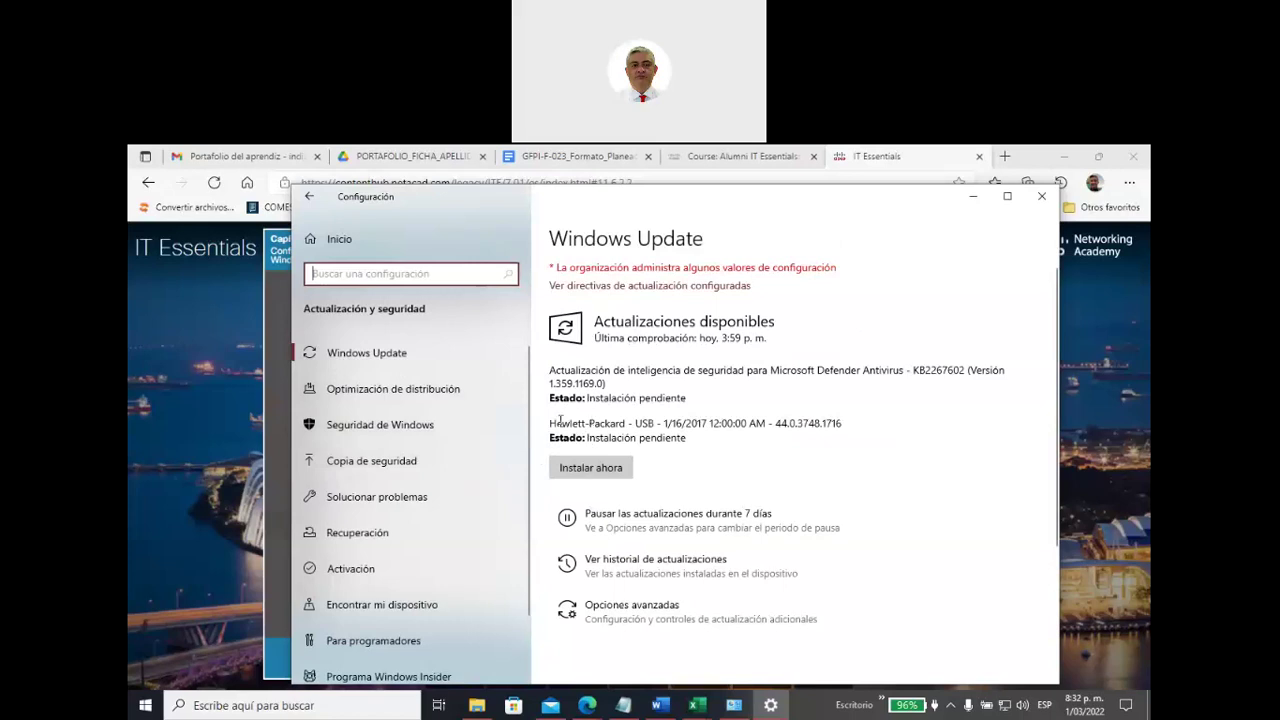
Step: Highlight the Hewlett-Packard - USB update, open the Copia de seguridad settings, and shift the Configuración window slightly
{"action": "left_click_drag", "start_coordinate": [549, 423], "coordinate": [660, 420]}
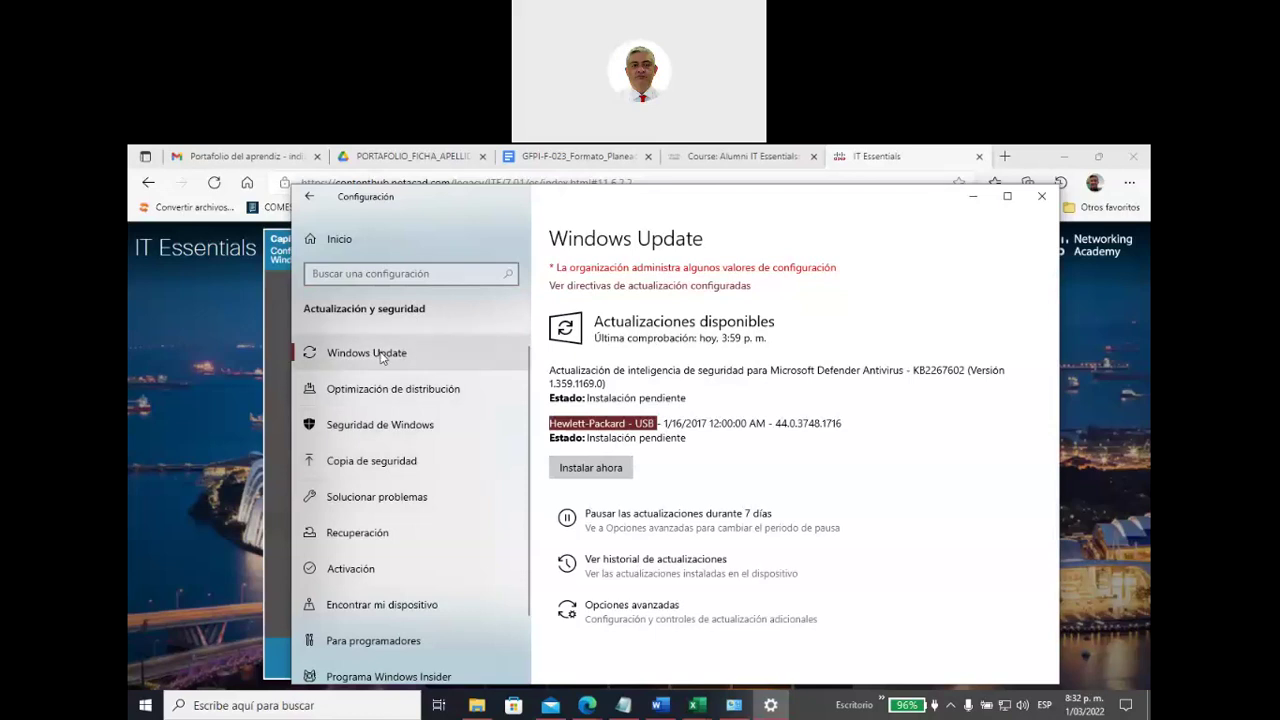
{"action": "left_click", "coordinate": [388, 465]}
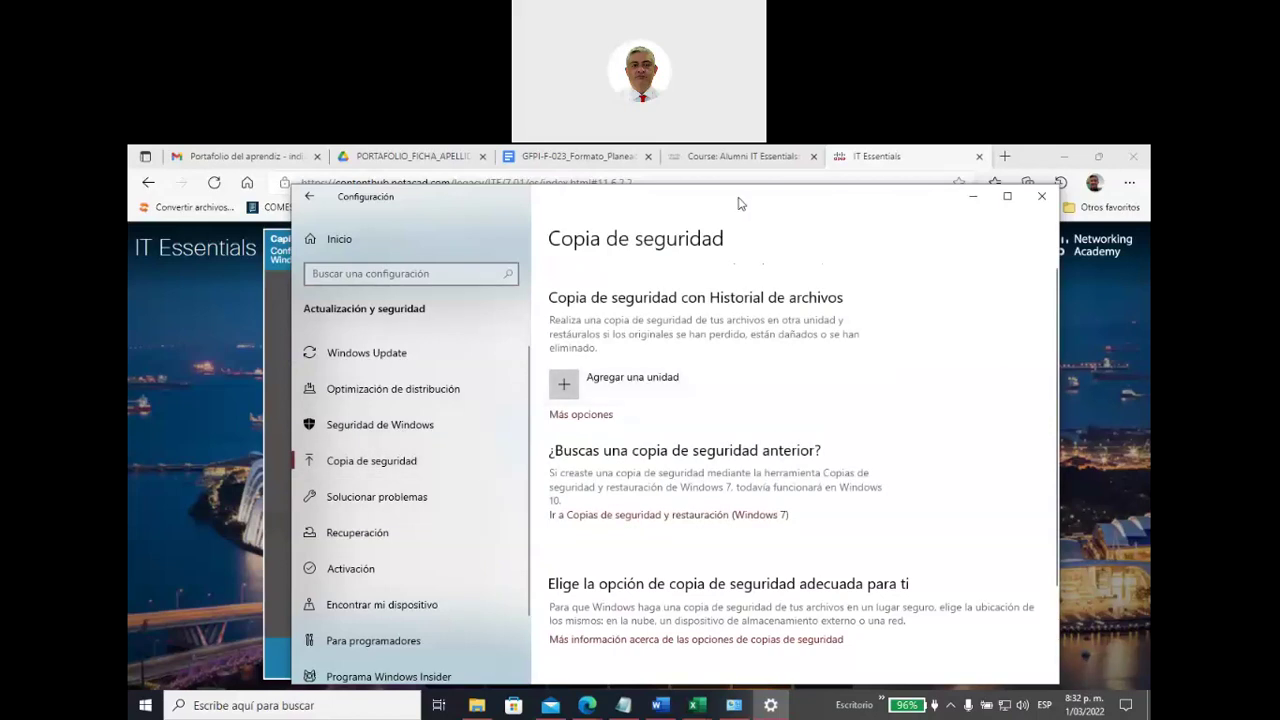
{"action": "left_click_drag", "start_coordinate": [738, 203], "coordinate": [660, 194]}
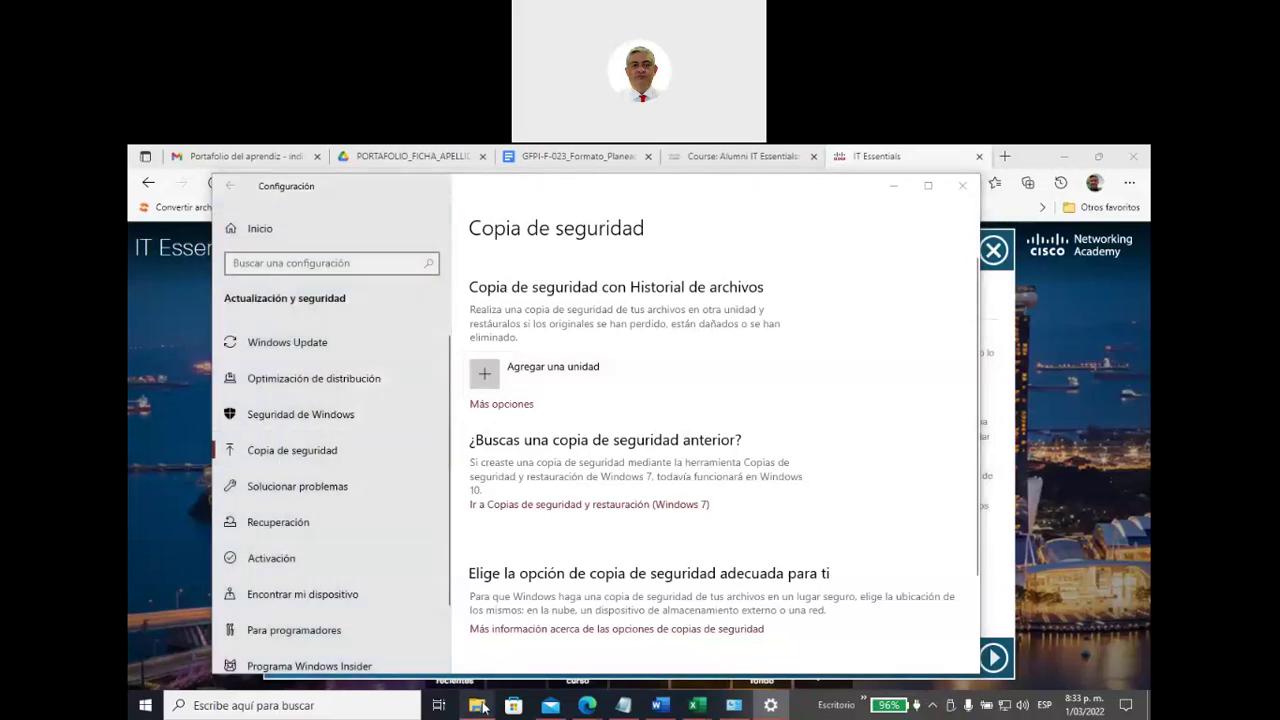
Step: Check the drives listed under Este equipo in File Explorer, then minimize it and move the SEMANA 1 folder window away from Configuración
{"action": "left_click", "coordinate": [477, 705]}
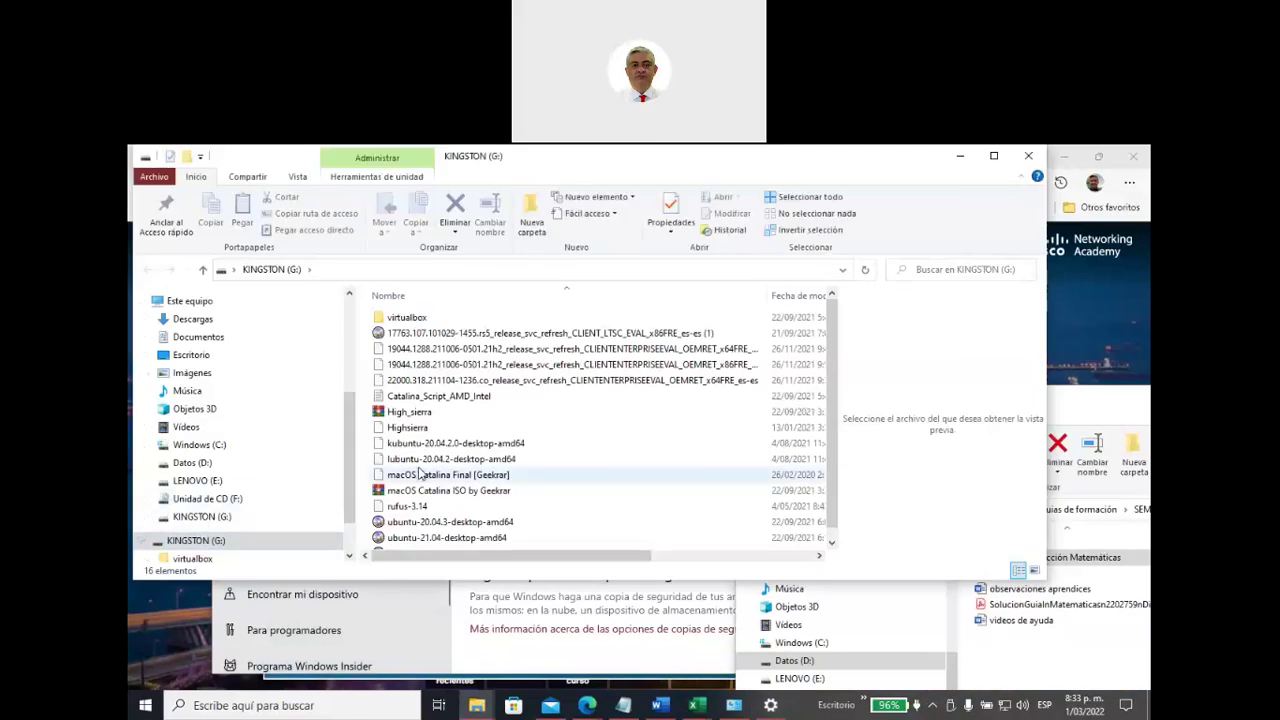
{"action": "left_click", "coordinate": [204, 309]}
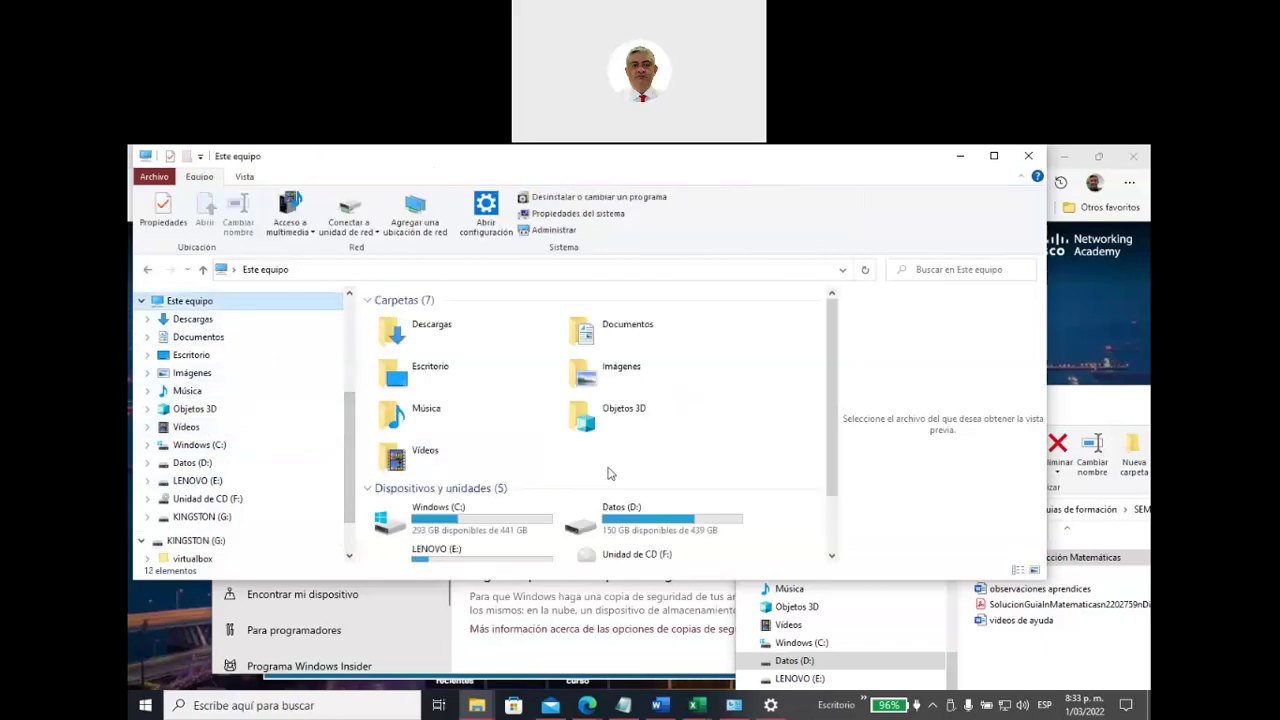
{"action": "scroll", "coordinate": [494, 454], "scroll_direction": "down", "scroll_amount": 3}
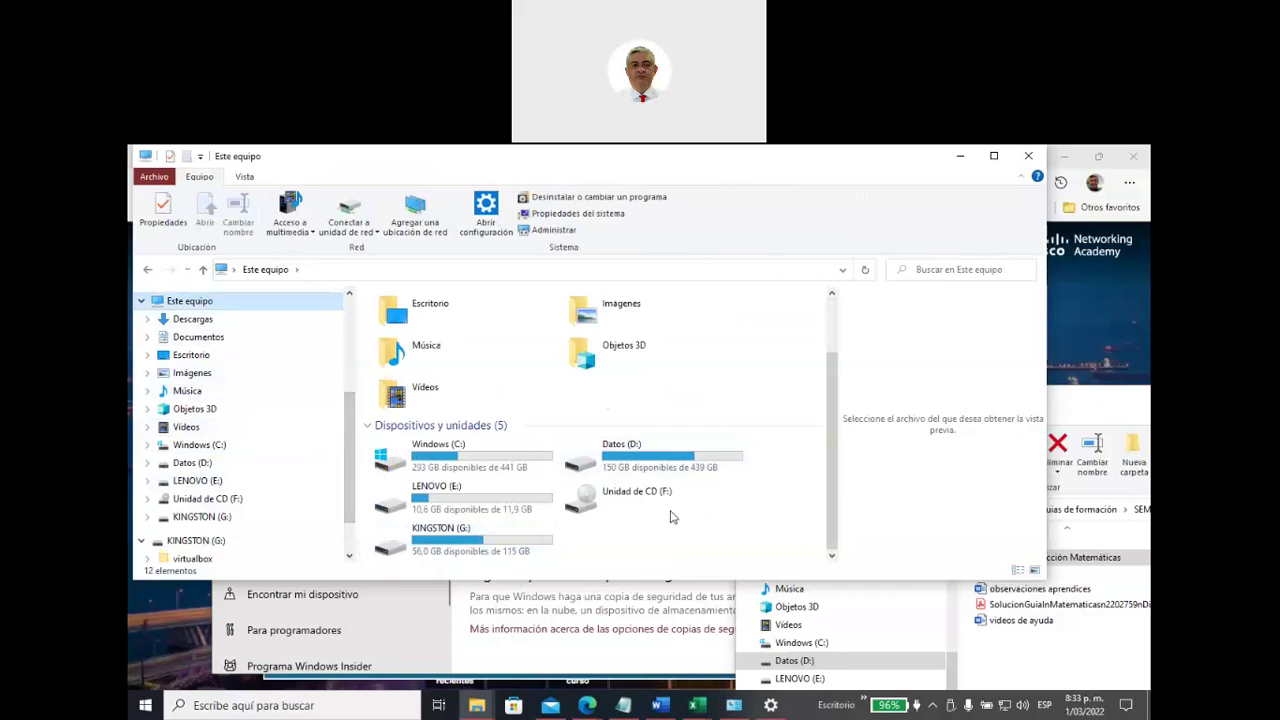
{"action": "left_click", "coordinate": [960, 157]}
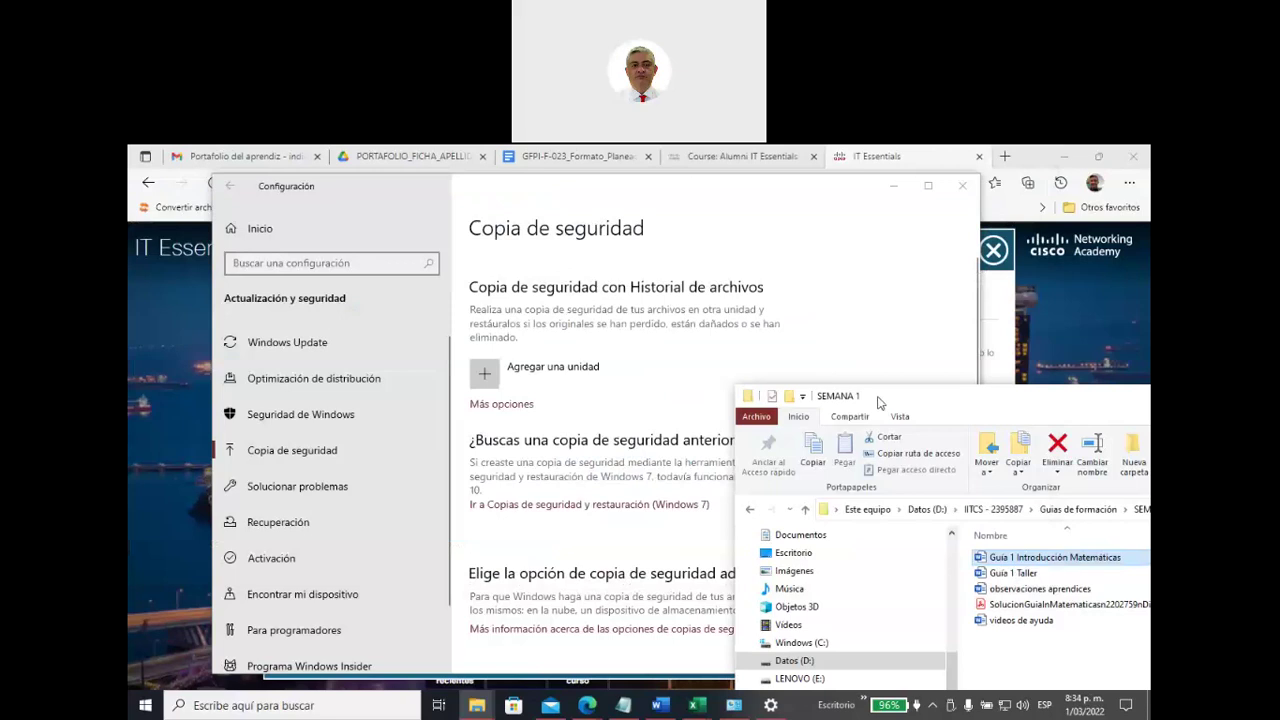
{"action": "left_click_drag", "start_coordinate": [880, 402], "coordinate": [1037, 576]}
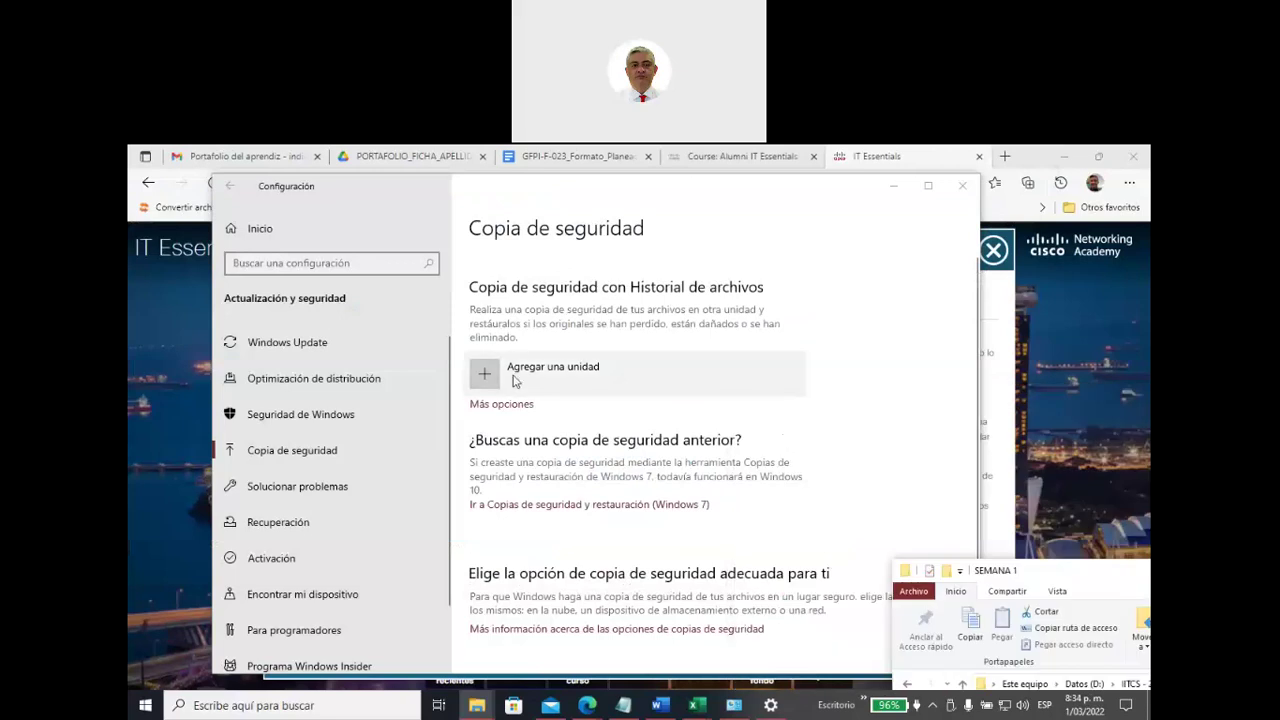
Step: Add KINGSTON (G:) as the Historial de archivos backup drive, open Más opciones, and reposition the Configuración window
{"action": "left_click", "coordinate": [490, 373]}
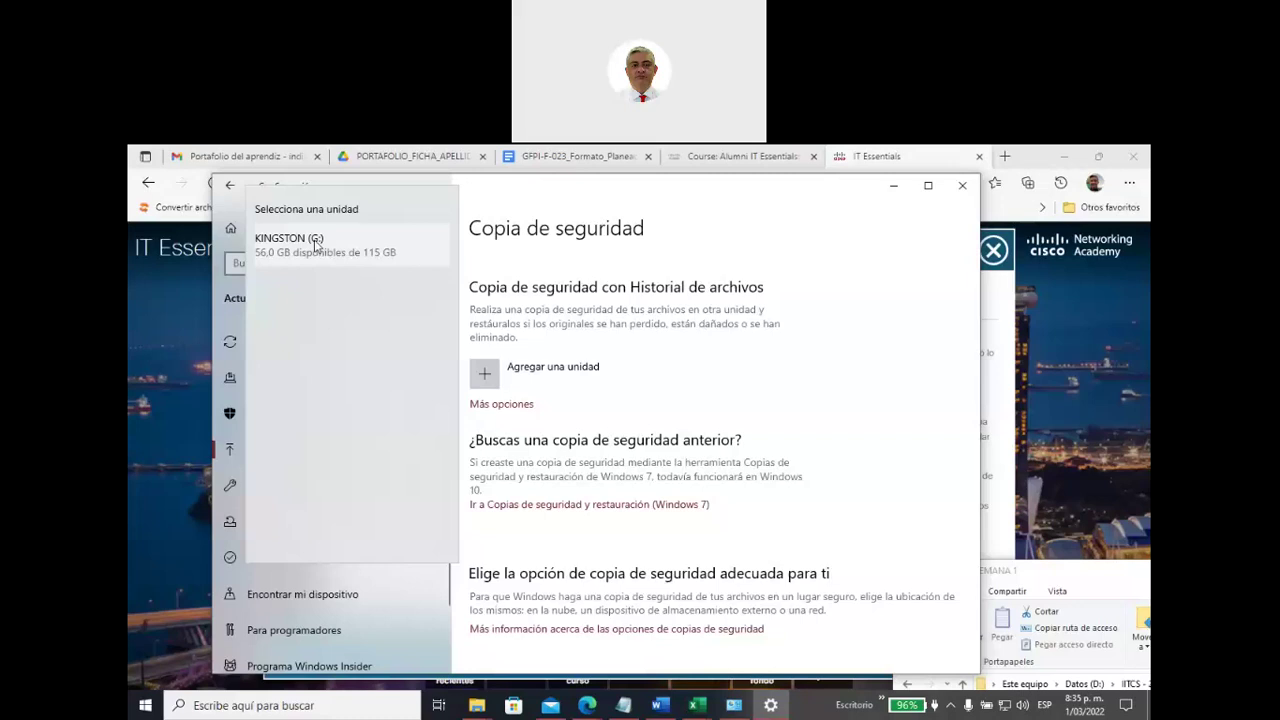
{"action": "left_click", "coordinate": [296, 246]}
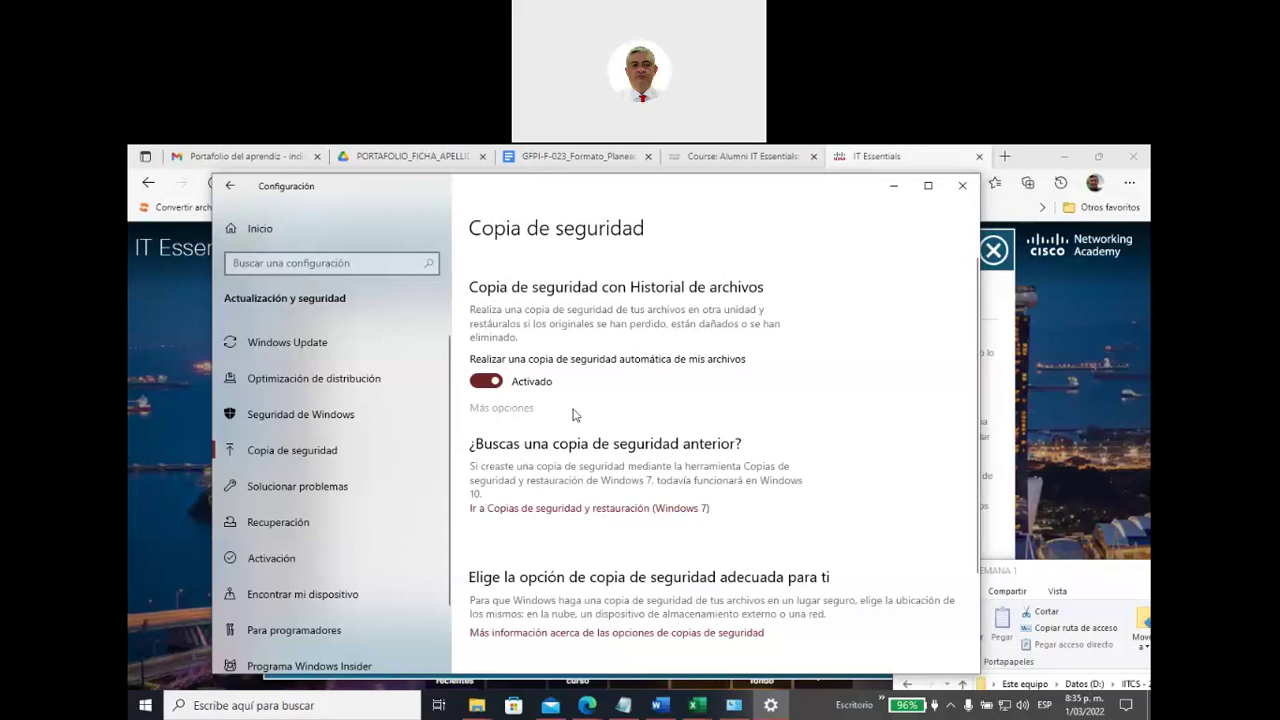
{"action": "left_click_drag", "start_coordinate": [545, 196], "coordinate": [481, 182]}
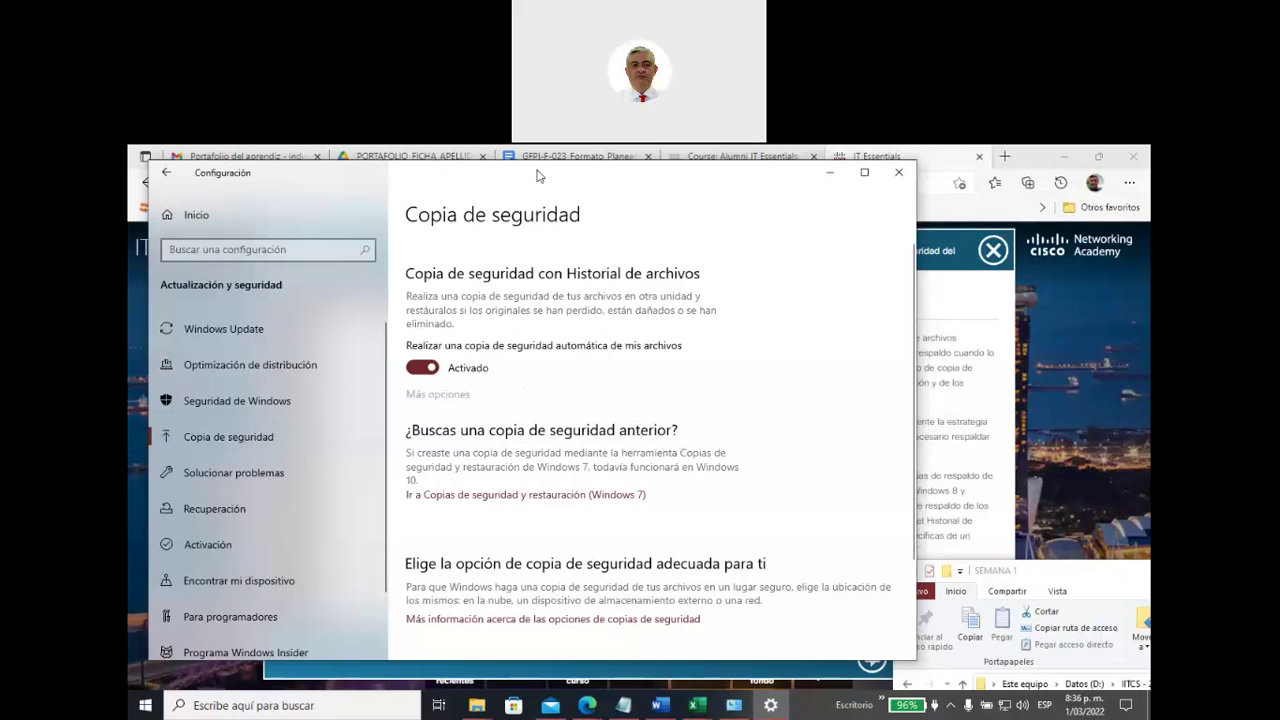
{"action": "left_click_drag", "start_coordinate": [537, 176], "coordinate": [559, 193]}
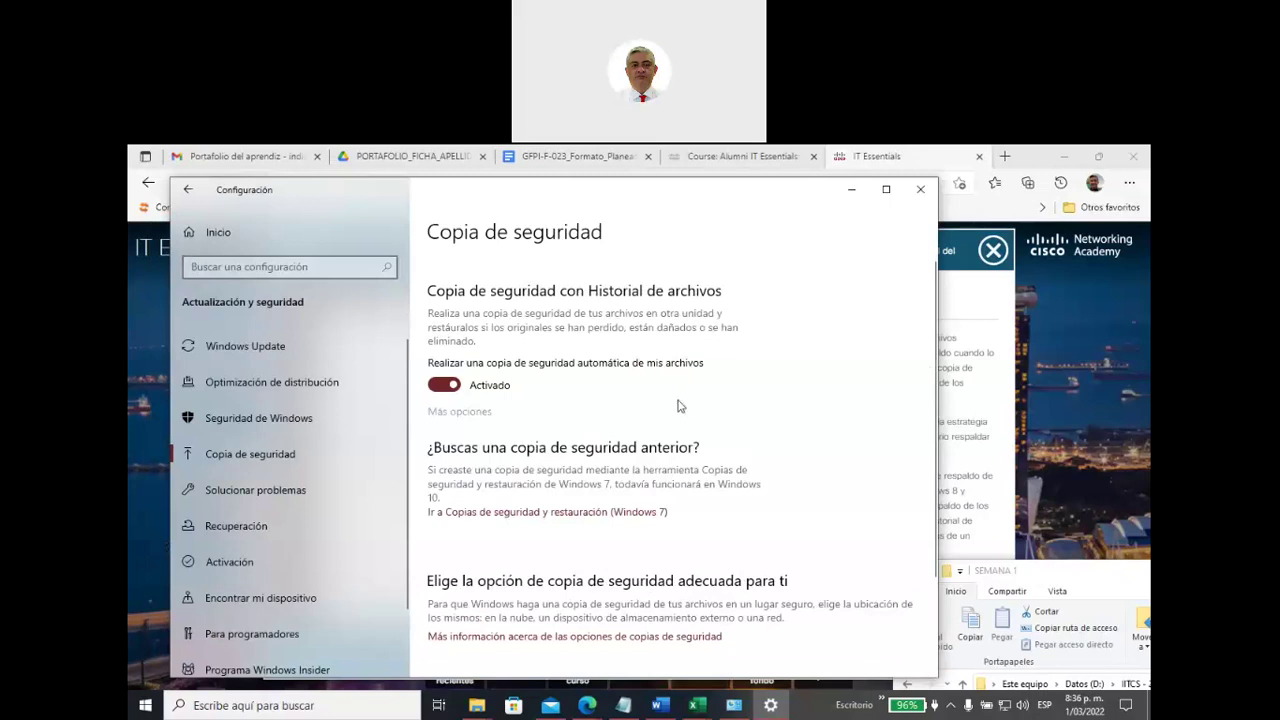
{"action": "left_click_drag", "start_coordinate": [502, 197], "coordinate": [487, 191]}
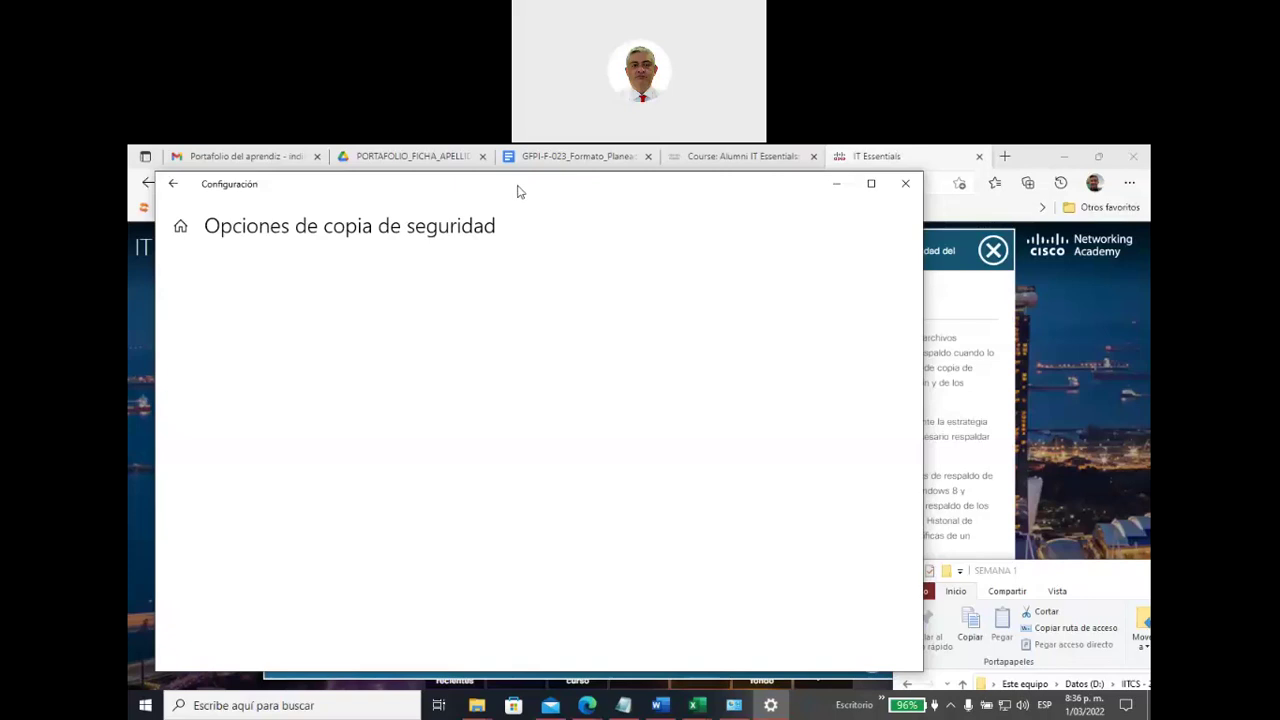
{"action": "left_click_drag", "start_coordinate": [518, 191], "coordinate": [553, 200]}
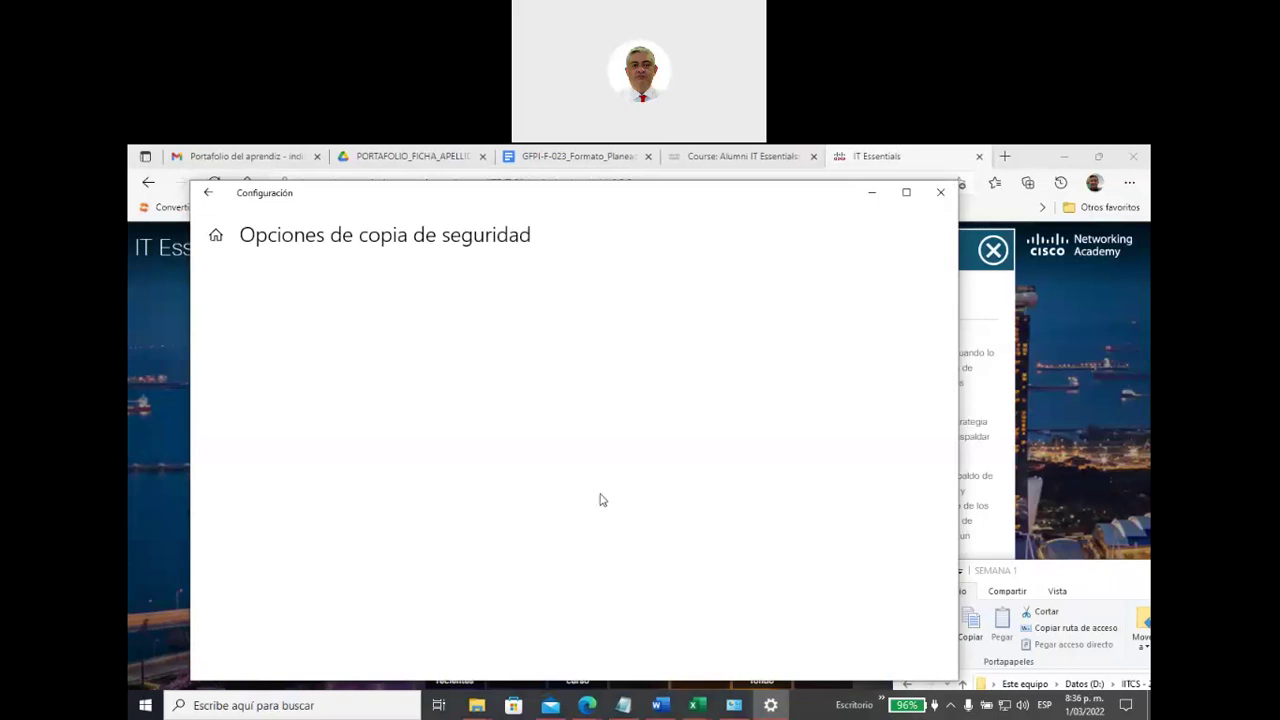
Step: Close the open Notepad file and the "respuestas a foro" Word document, saving the document's changes
{"action": "mouse_move", "coordinate": [627, 710]}
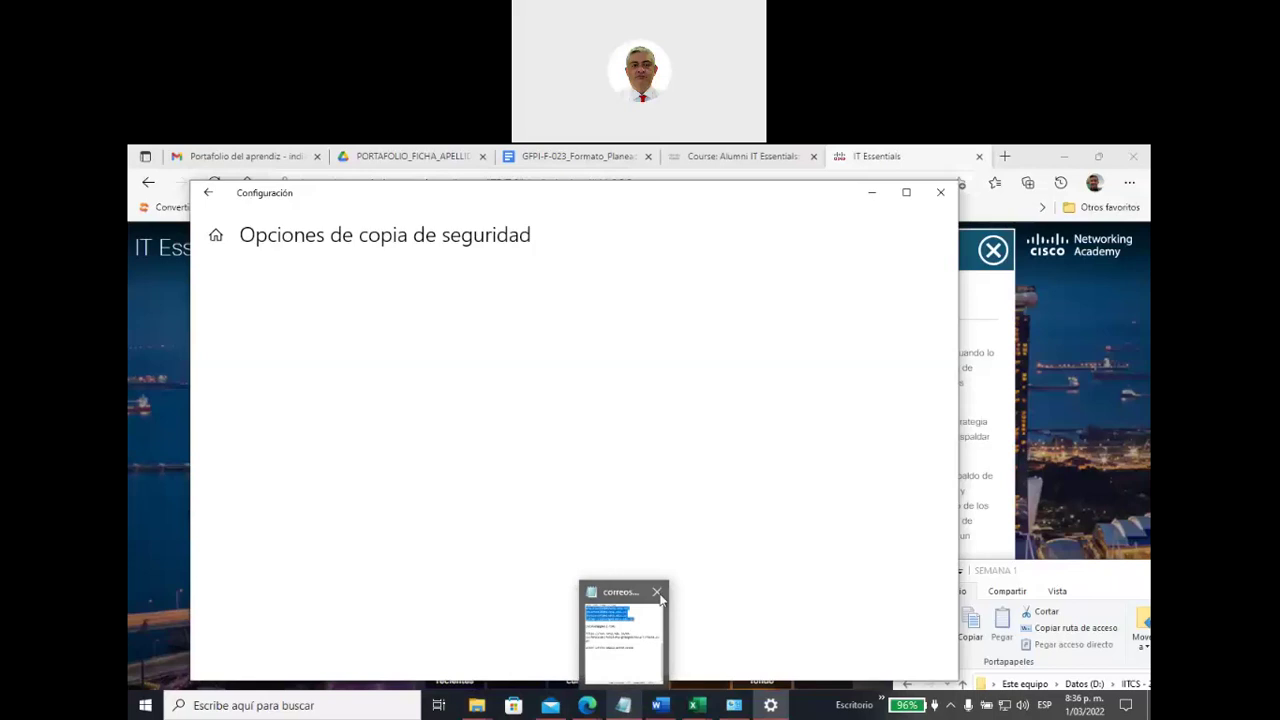
{"action": "left_click", "coordinate": [658, 593]}
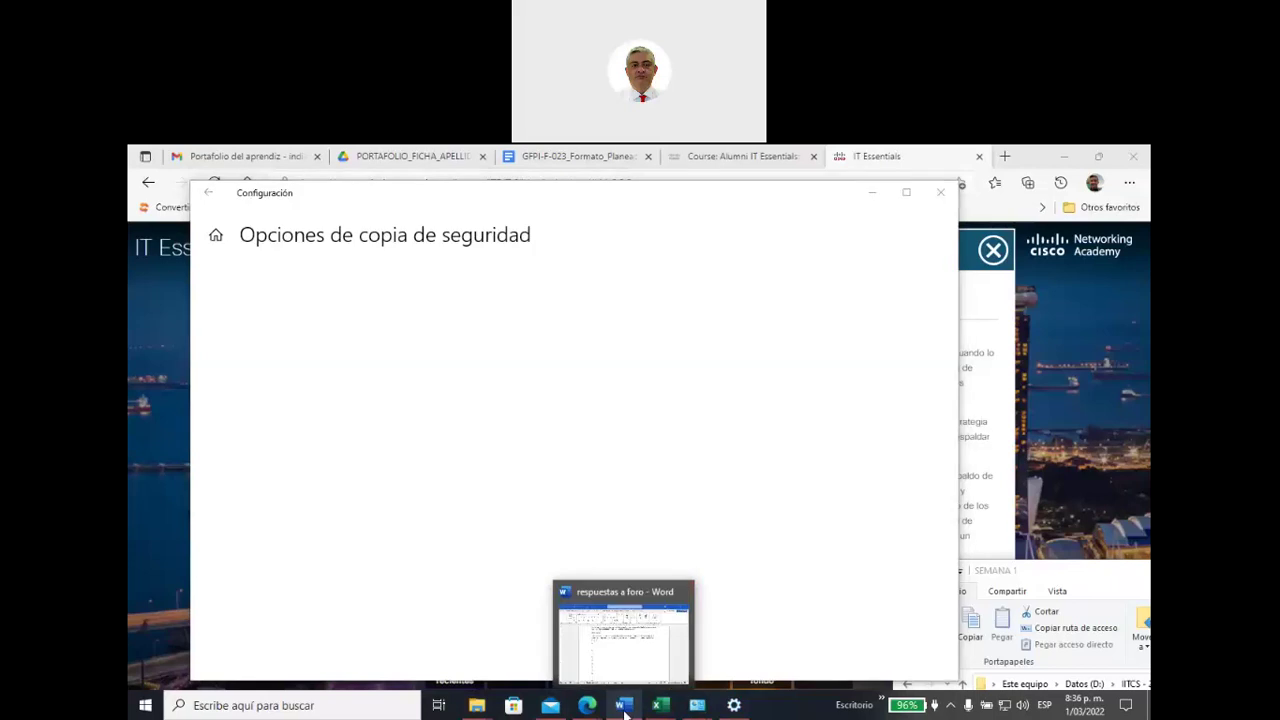
{"action": "left_click", "coordinate": [682, 596]}
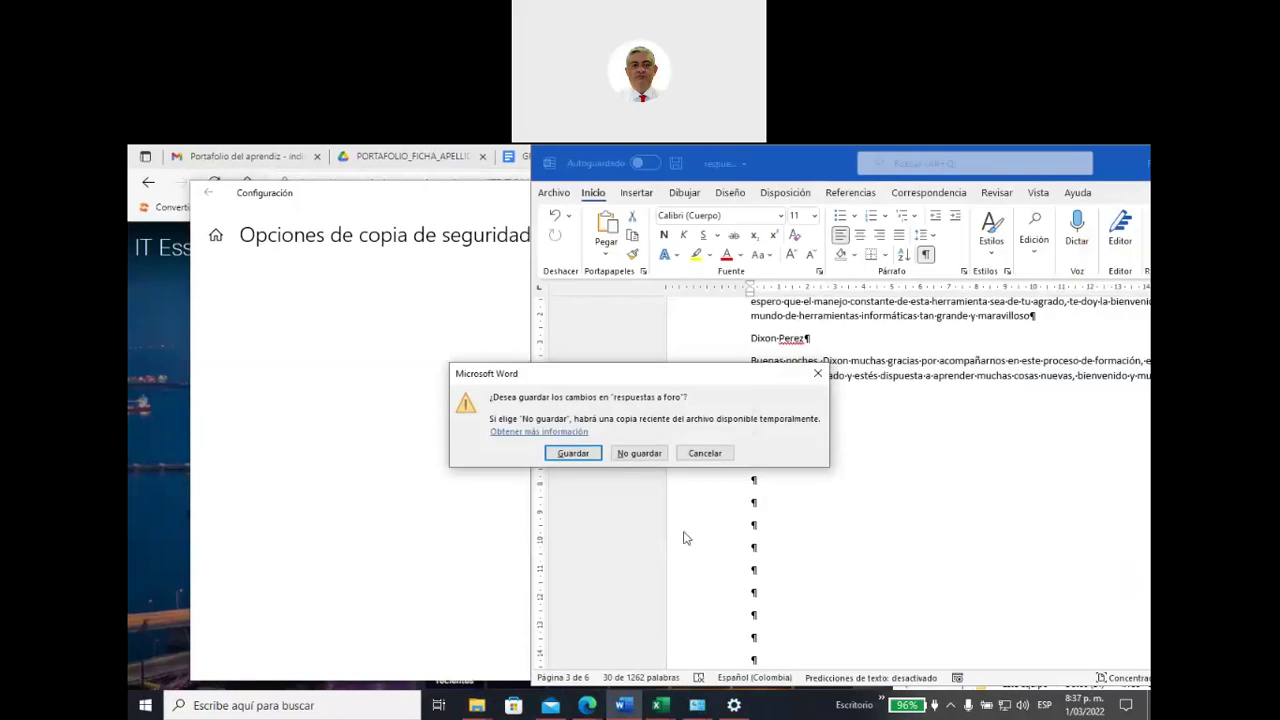
{"action": "left_click", "coordinate": [586, 454]}
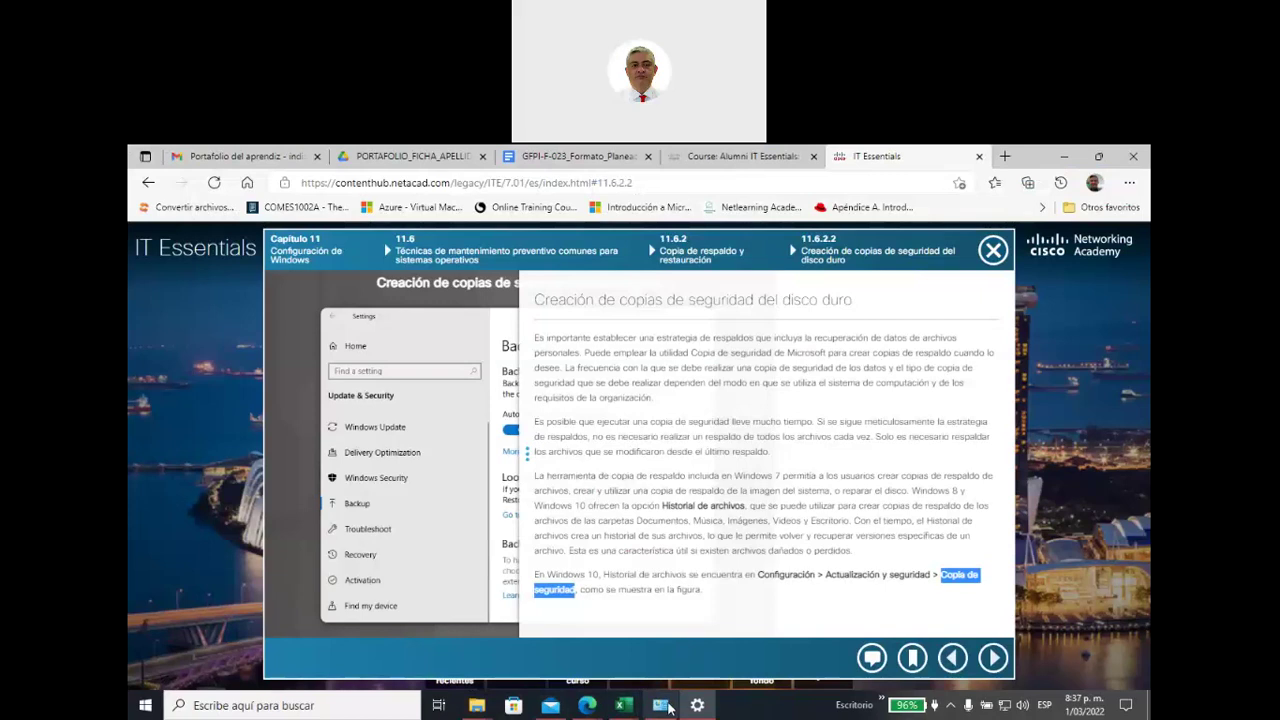
Step: Bring Programas y características and Configuración forward, and close the browser mail window and the Mail inbox
{"action": "left_click", "coordinate": [660, 705]}
{"action": "left_click", "coordinate": [697, 705]}
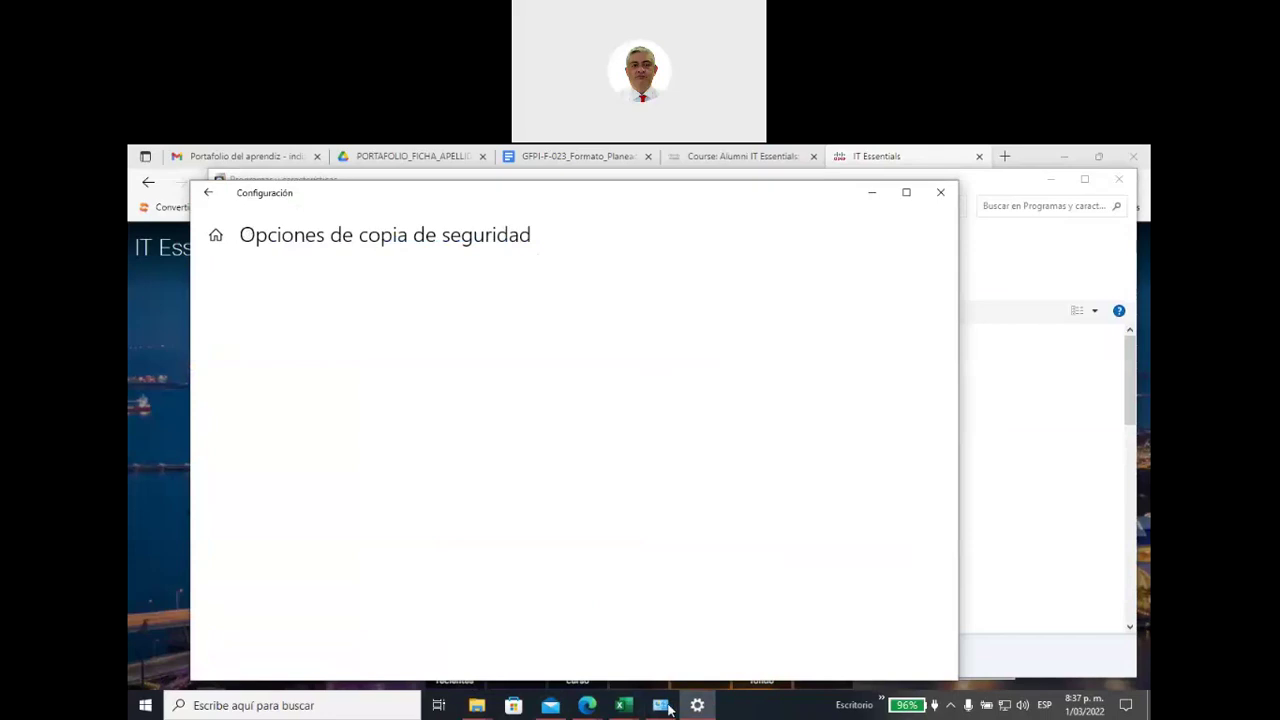
{"action": "mouse_move", "coordinate": [629, 711]}
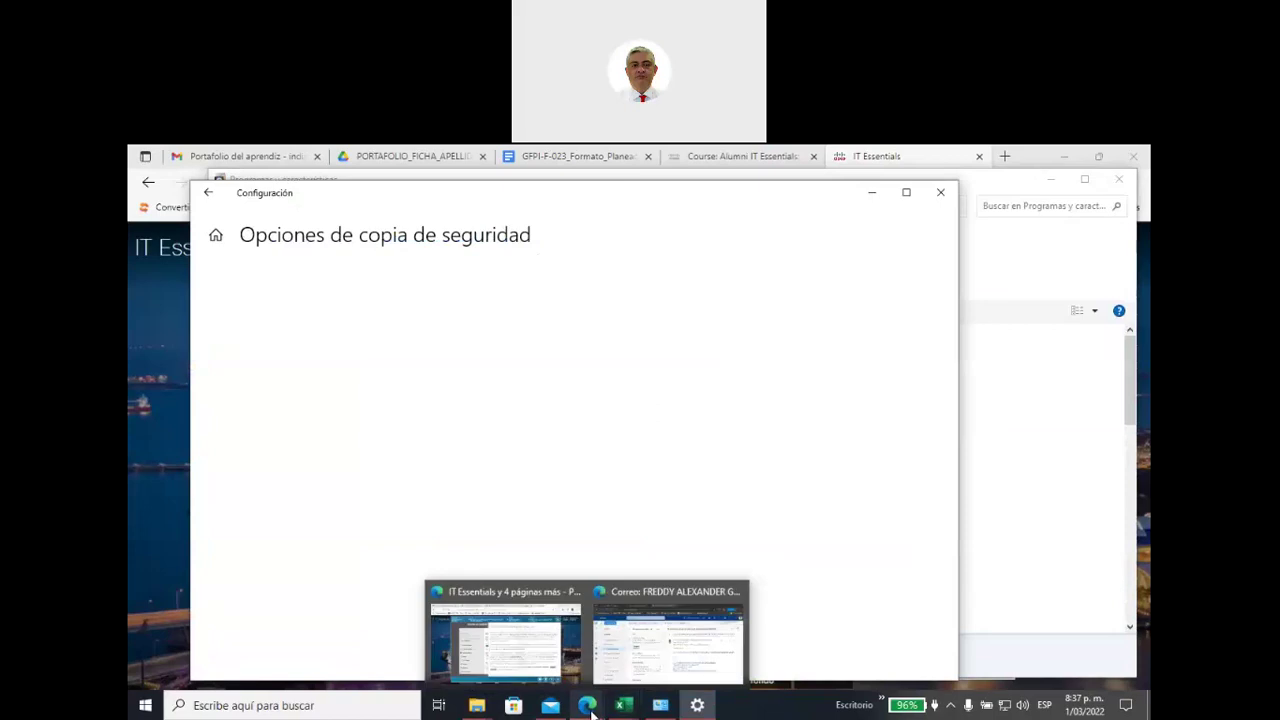
{"action": "mouse_move", "coordinate": [675, 660]}
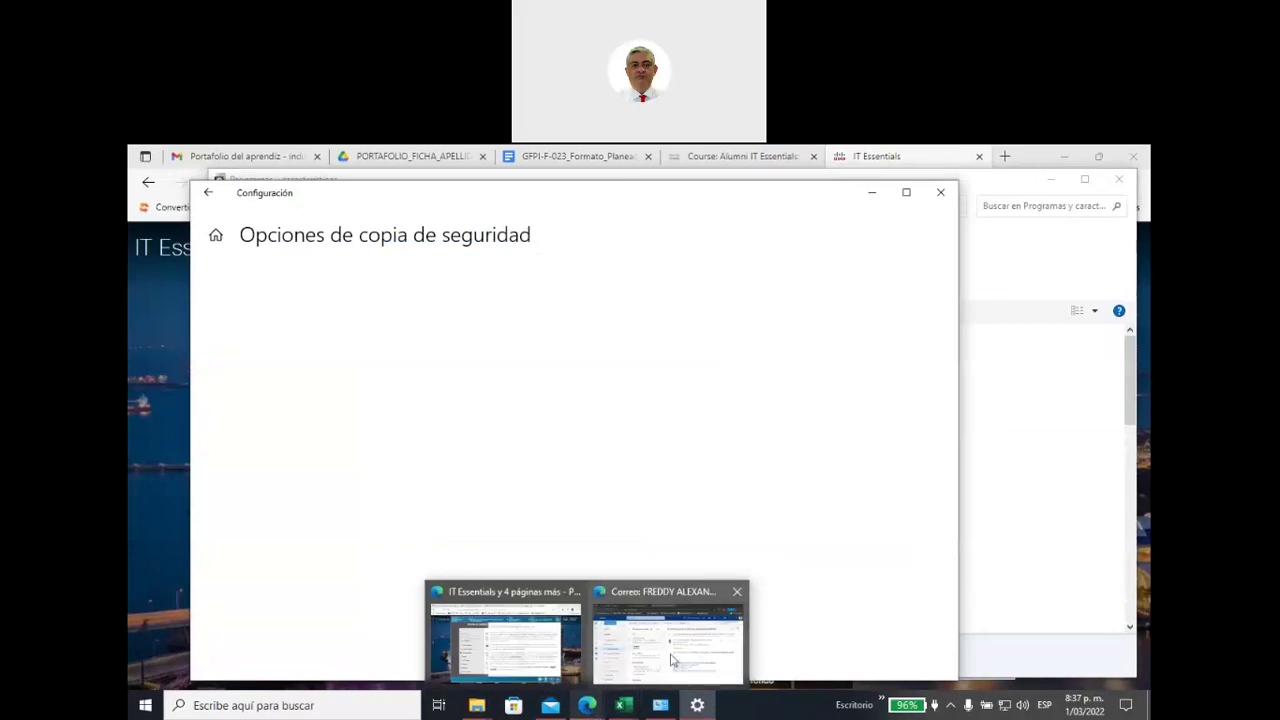
{"action": "left_click", "coordinate": [736, 594]}
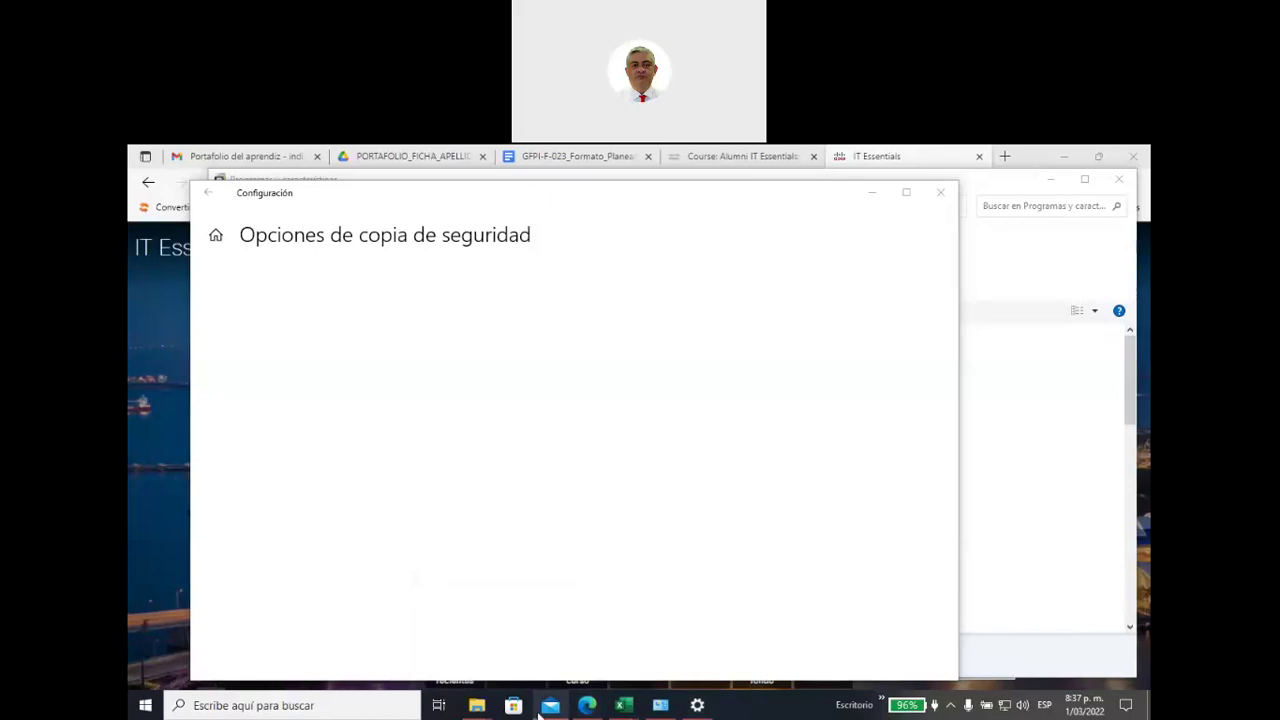
{"action": "mouse_move", "coordinate": [543, 709]}
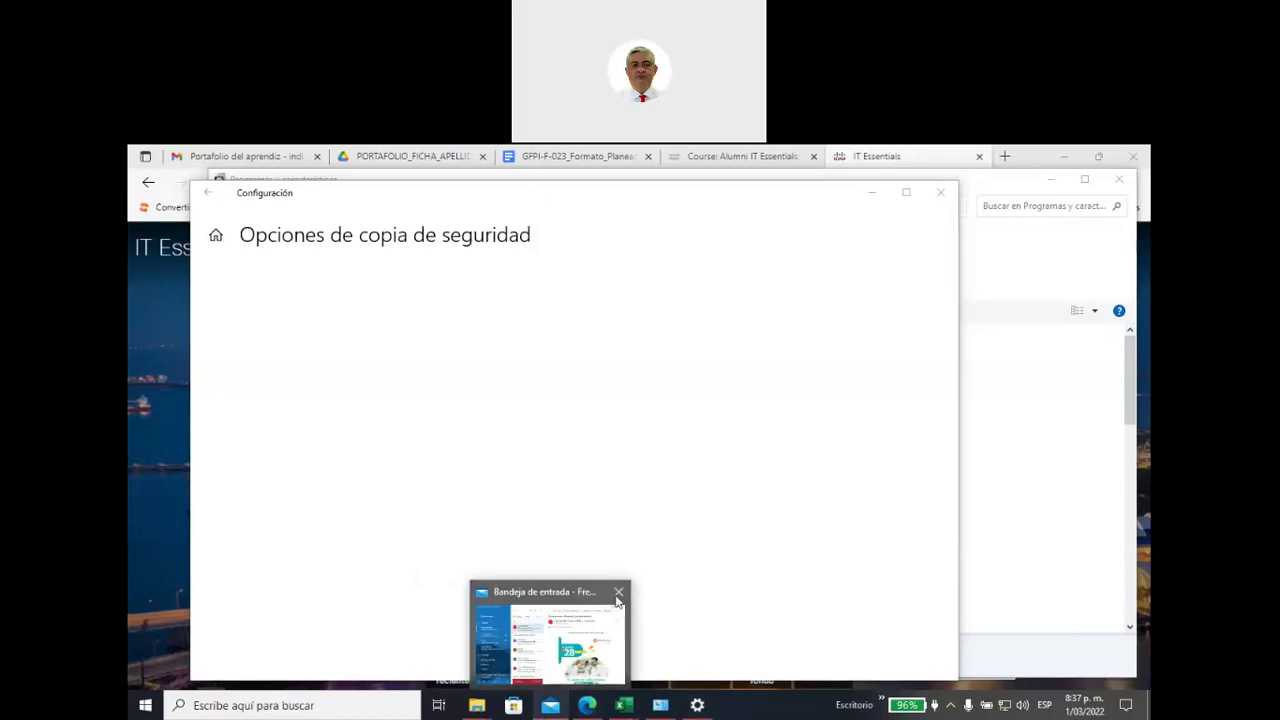
{"action": "left_click", "coordinate": [618, 592]}
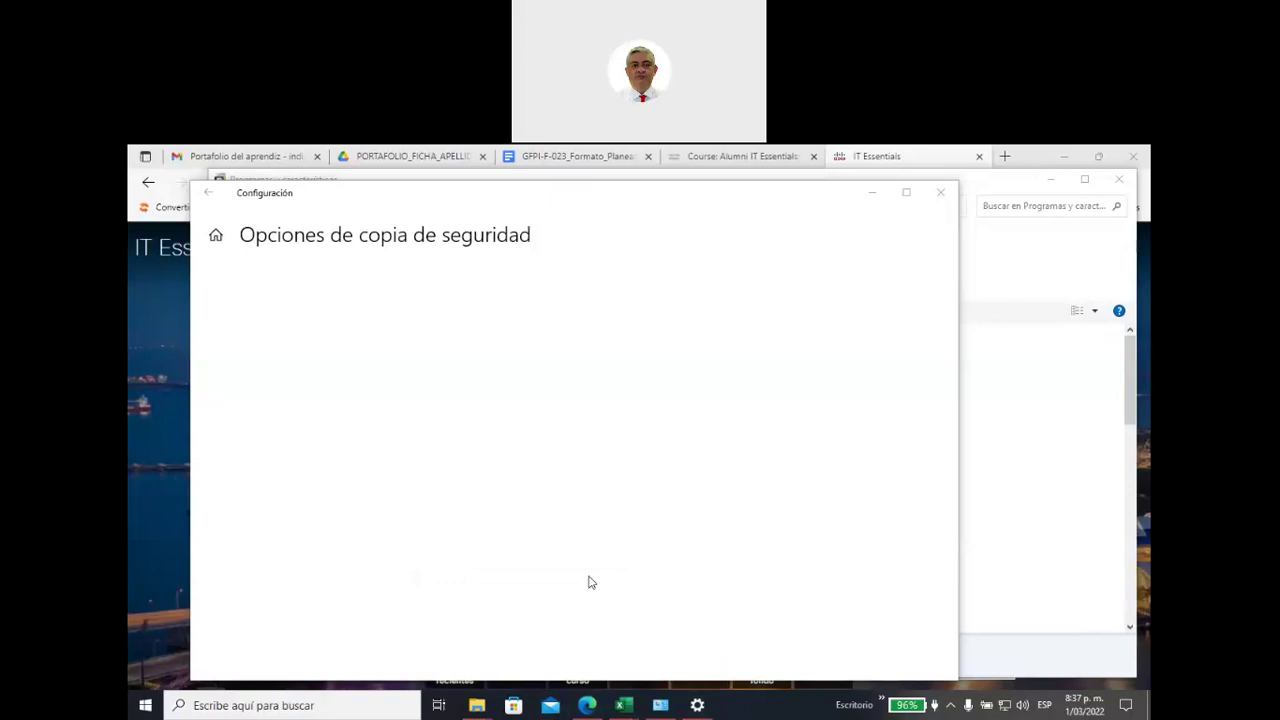
Step: Dismiss the blank Opciones de copia de seguridad window and go from Programas y características to the Panel de control home
{"action": "left_click", "coordinate": [205, 195]}
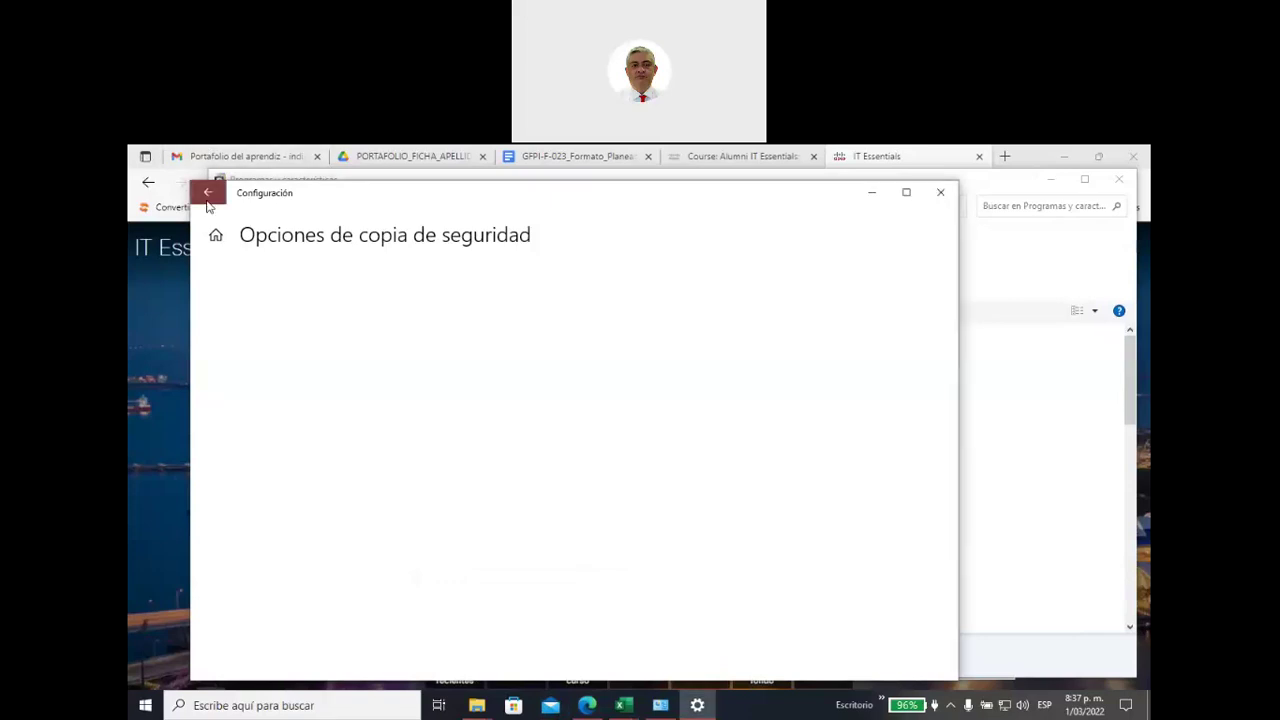
{"action": "left_click", "coordinate": [872, 196]}
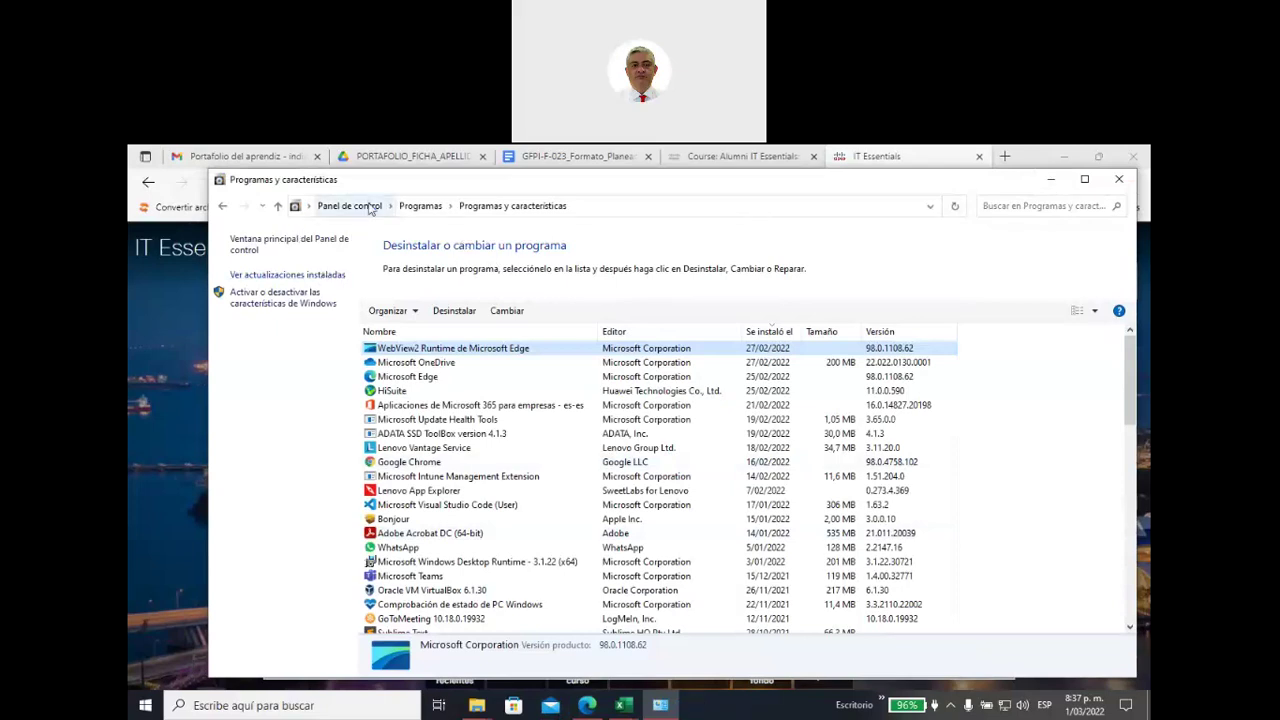
{"action": "left_click", "coordinate": [350, 206]}
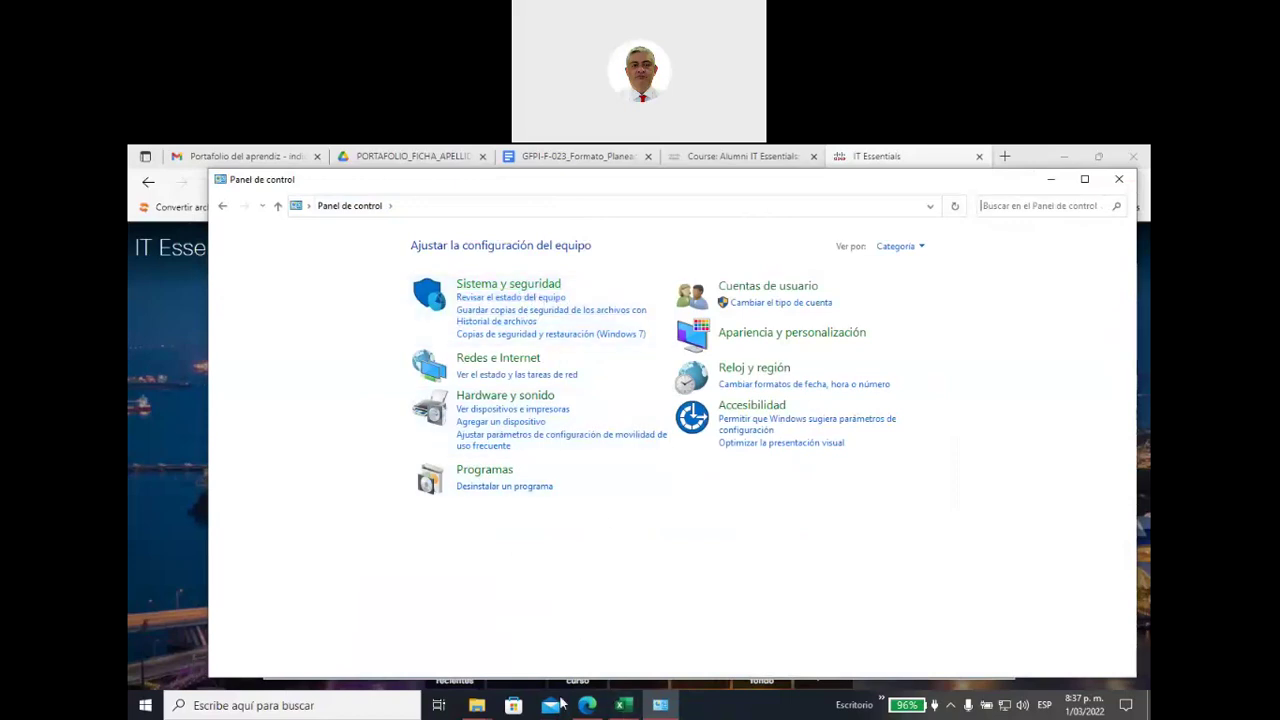
Step: Reopen Windows Configuración and go to Copia de seguridad within Actualización y seguridad
{"action": "left_click", "coordinate": [154, 709]}
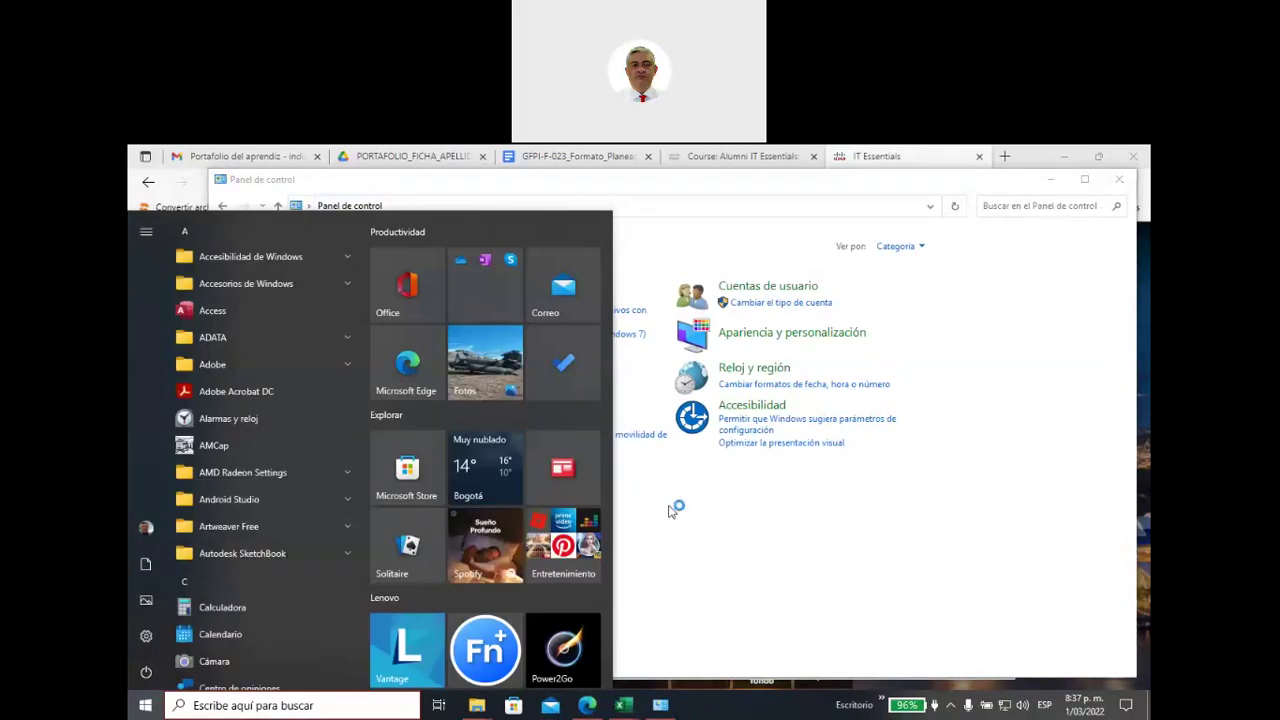
{"action": "key", "text": "super+i"}
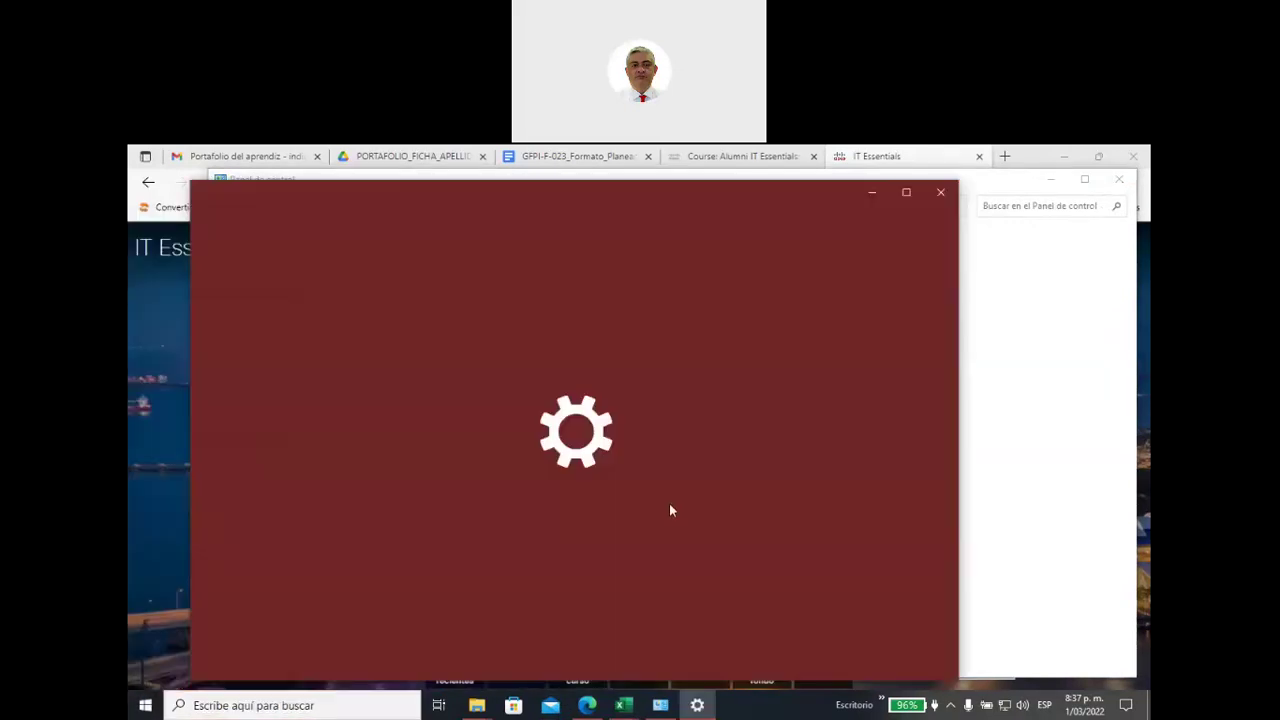
{"action": "scroll", "coordinate": [460, 551], "scroll_direction": "down", "scroll_amount": 2}
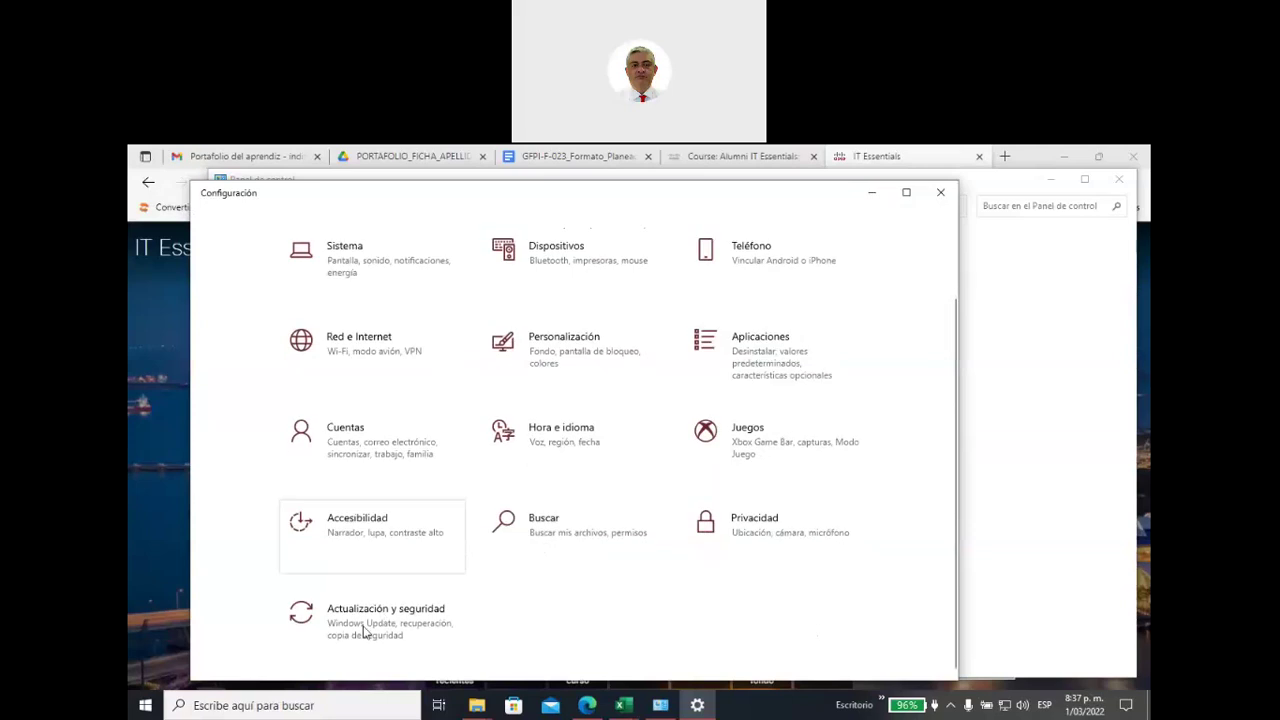
{"action": "key", "text": "Return"}
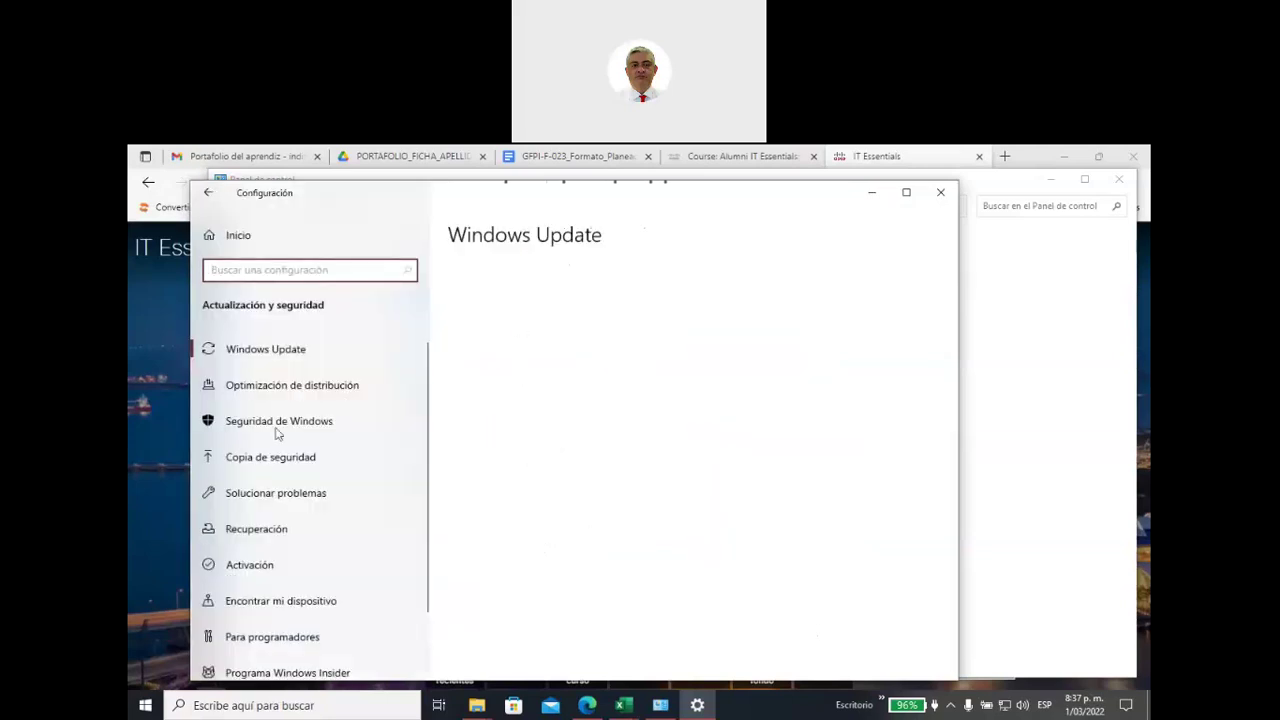
{"action": "left_click", "coordinate": [266, 457]}
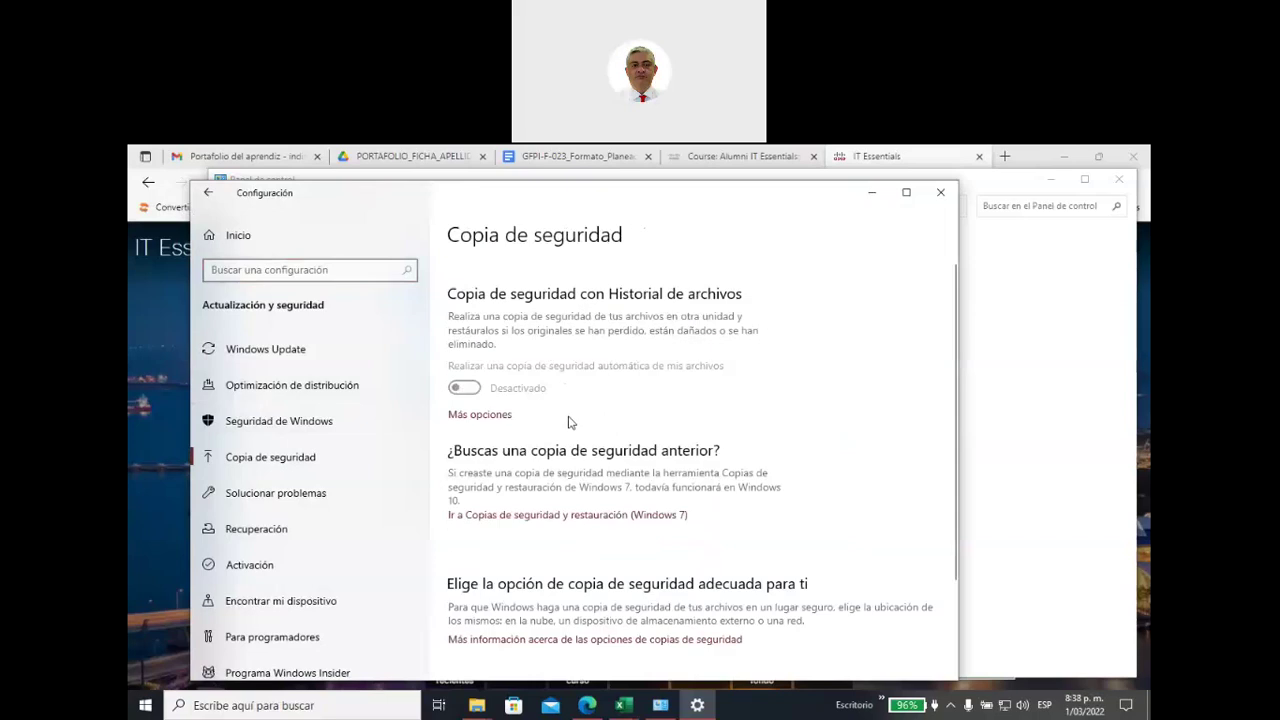
Step: Review the Copia de seguridad page from the Historial de archivos setting down to the web help links
{"action": "scroll", "coordinate": [568, 423], "scroll_direction": "down", "scroll_amount": 1}
{"action": "scroll", "coordinate": [570, 423], "scroll_direction": "down", "scroll_amount": 1}
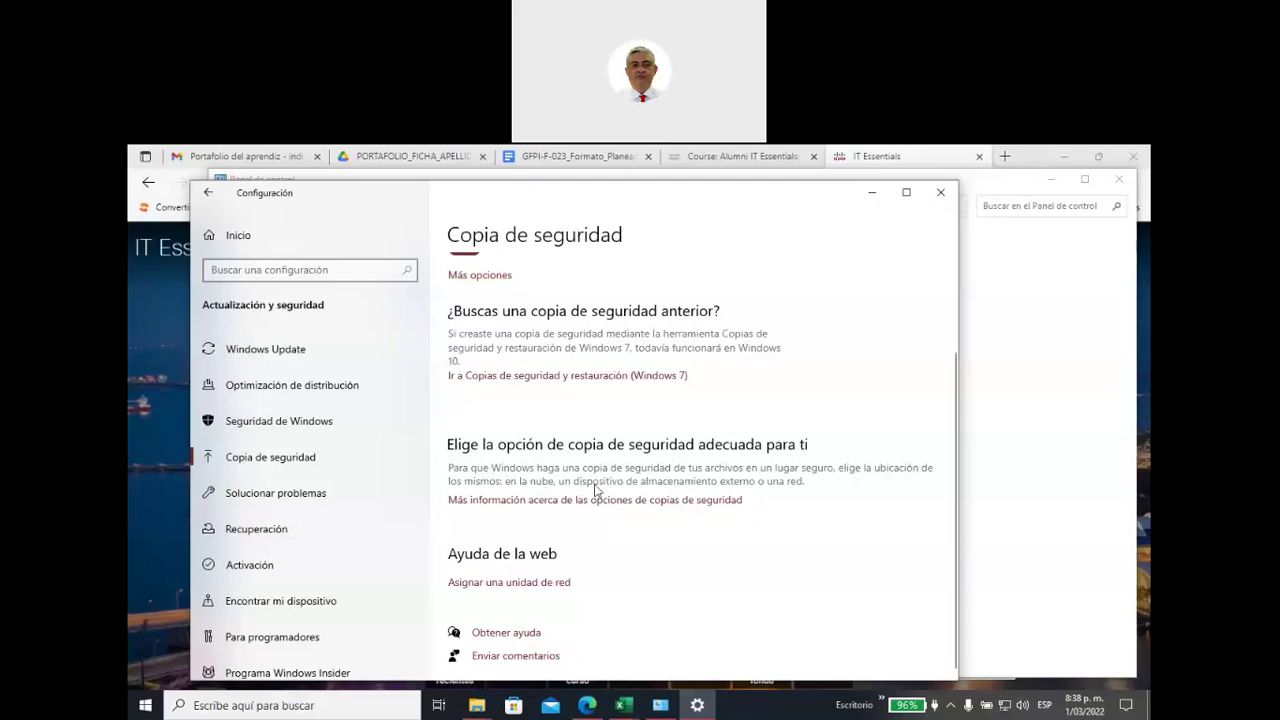
{"action": "scroll", "coordinate": [685, 493], "scroll_direction": "up", "scroll_amount": 3}
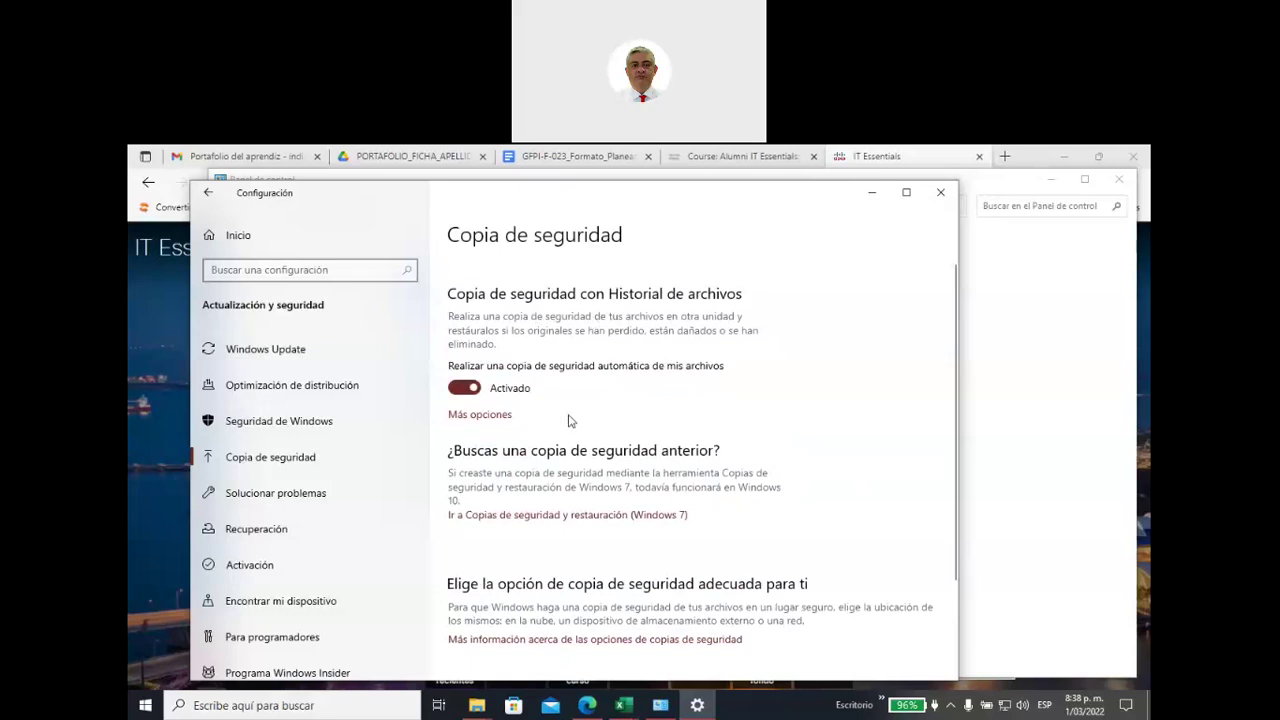
{"action": "scroll", "coordinate": [562, 430], "scroll_direction": "down", "scroll_amount": 3}
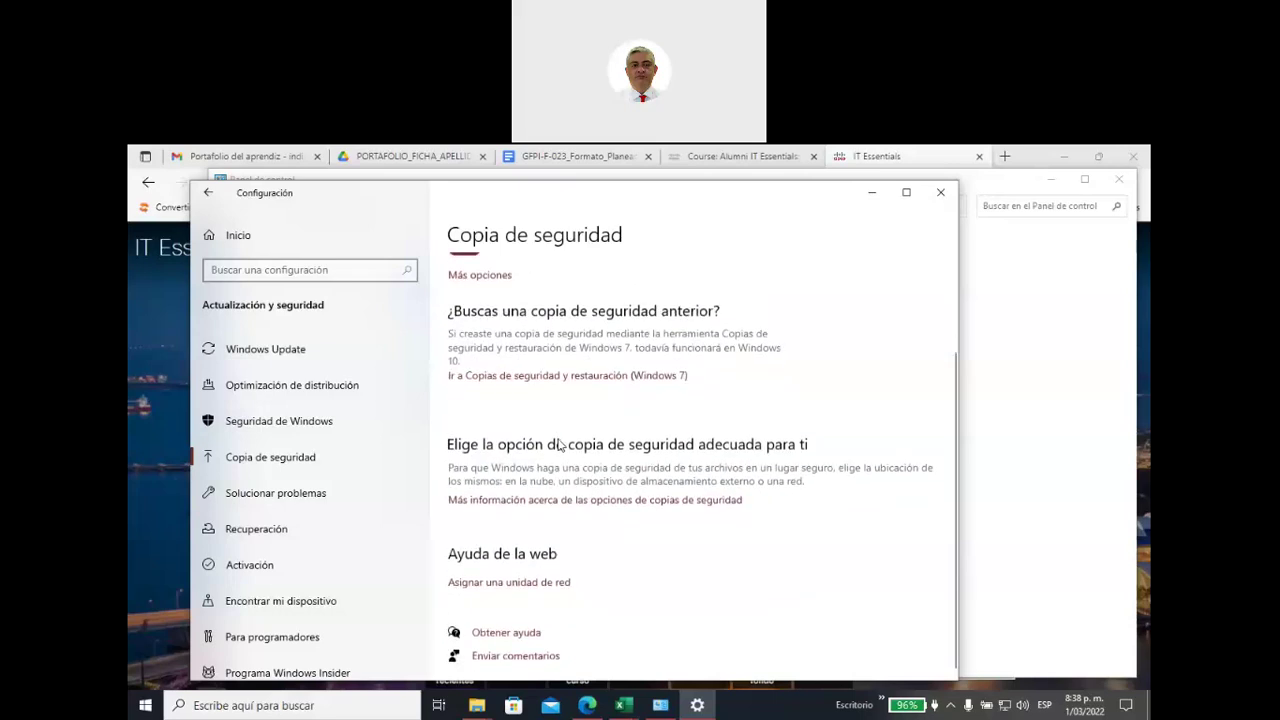
{"action": "scroll", "coordinate": [600, 530], "scroll_direction": "up", "scroll_amount": 2}
{"action": "scroll", "coordinate": [616, 562], "scroll_direction": "down", "scroll_amount": 1}
{"action": "scroll", "coordinate": [544, 450], "scroll_direction": "up", "scroll_amount": 2}
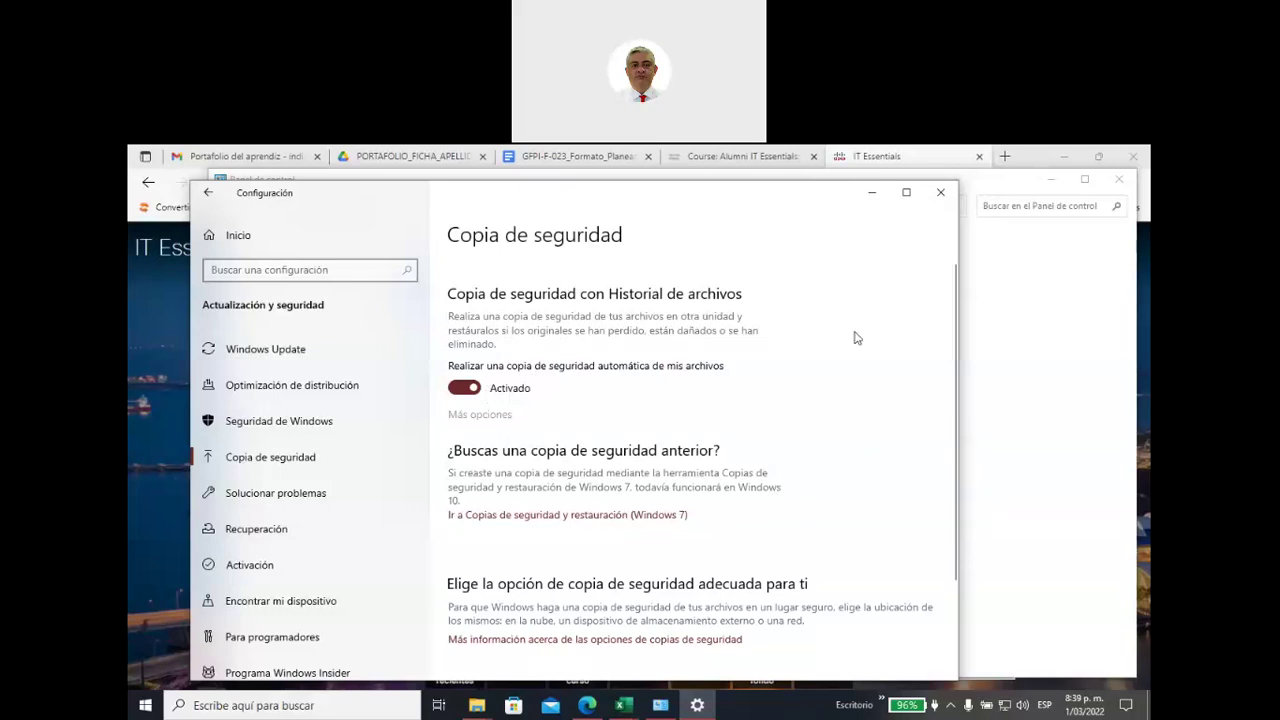
Step: Minimize Configuración and open Copias de seguridad y restauración (Windows 7) in Panel de control
{"action": "left_click", "coordinate": [872, 200]}
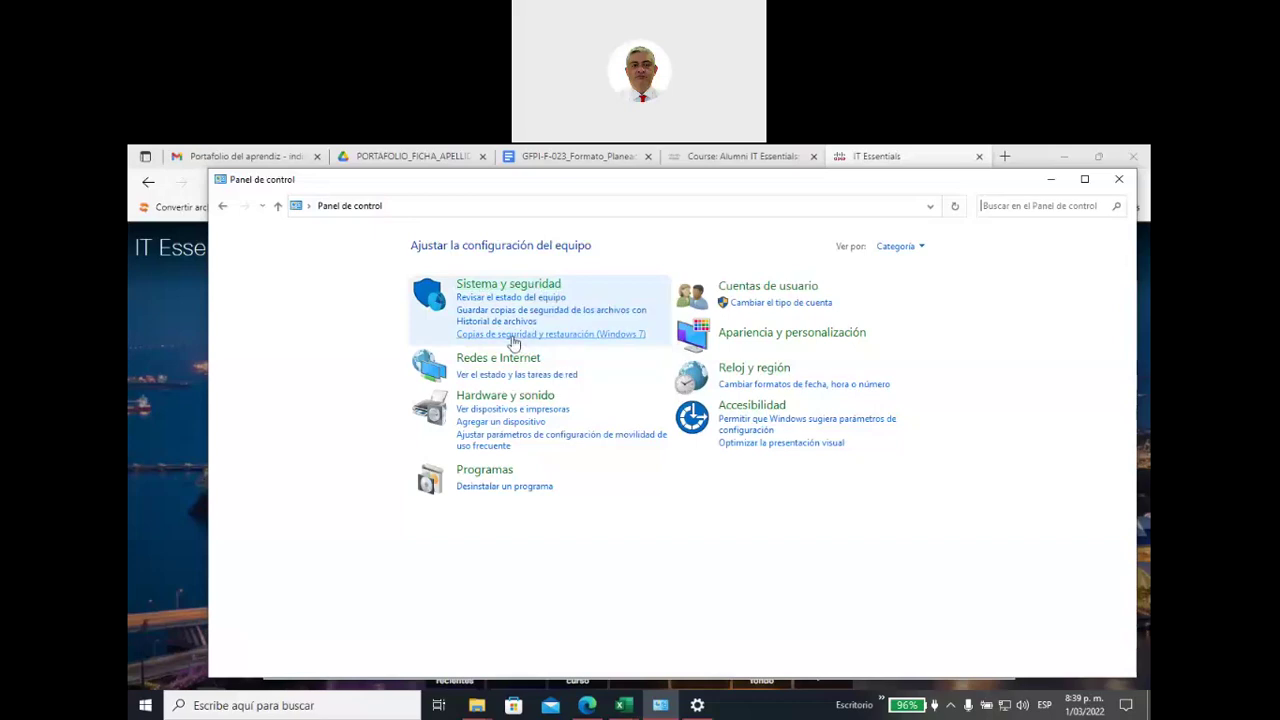
{"action": "left_click", "coordinate": [582, 336]}
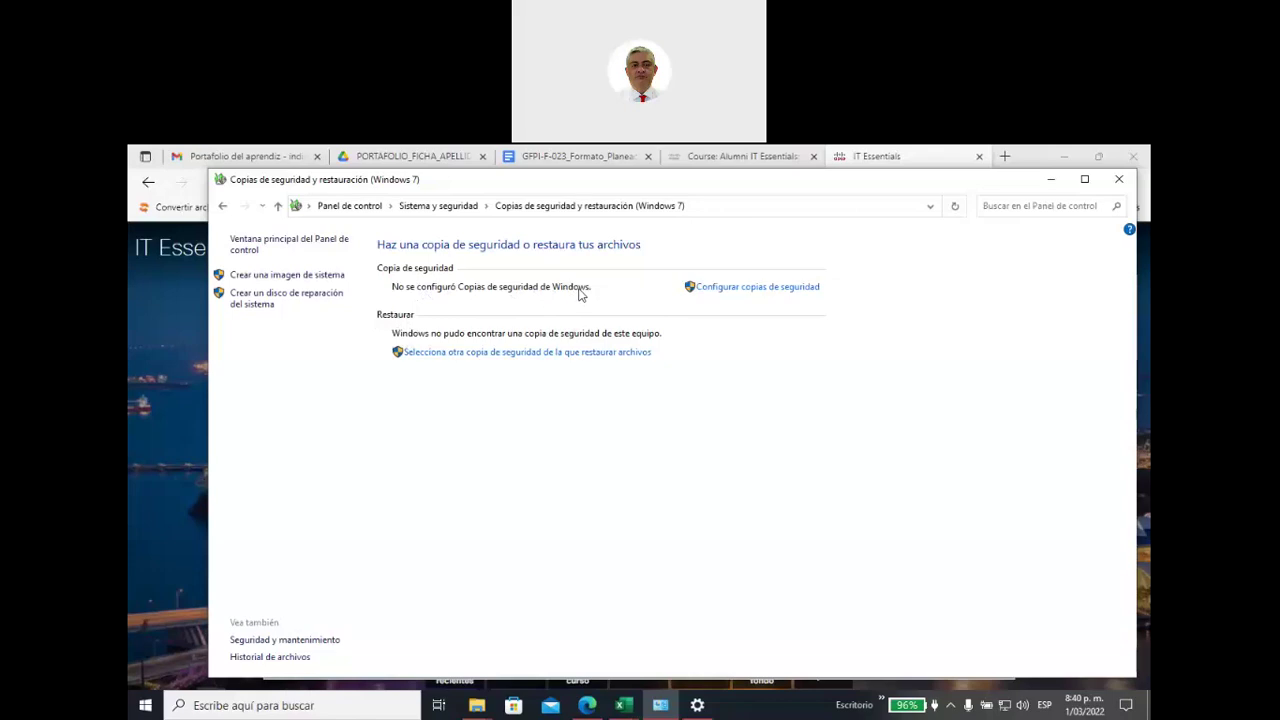
Step: Start configuring a Windows backup and try Datos (D:) and KINGSTON (G:) as destinations, ending on Datos (D:)
{"action": "left_click", "coordinate": [716, 290]}
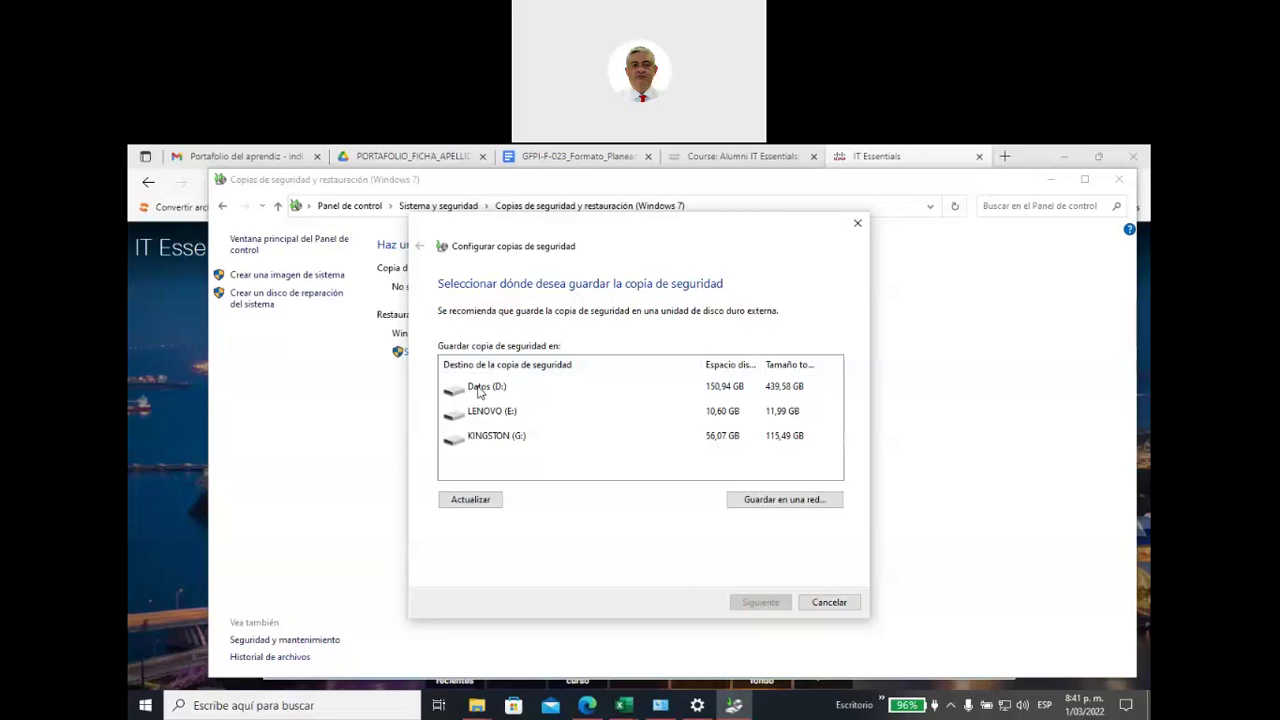
{"action": "left_click", "coordinate": [479, 393]}
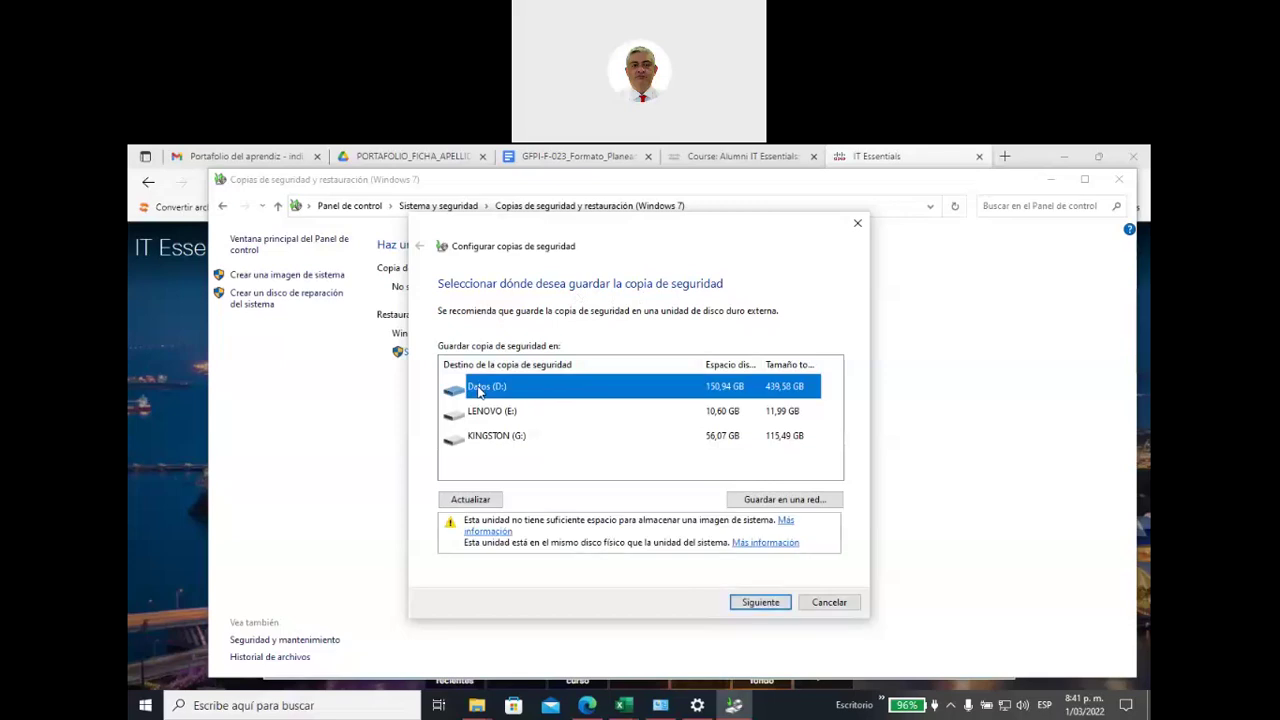
{"action": "left_click", "coordinate": [490, 442]}
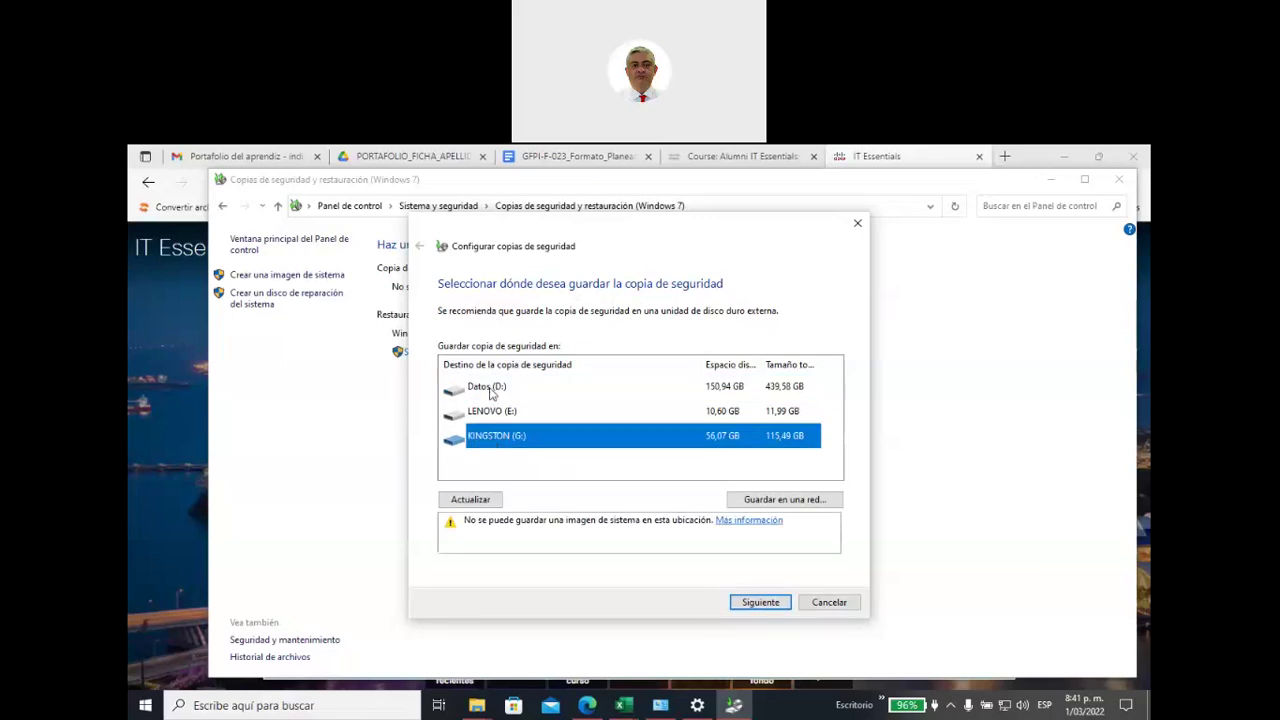
{"action": "left_click", "coordinate": [490, 394]}
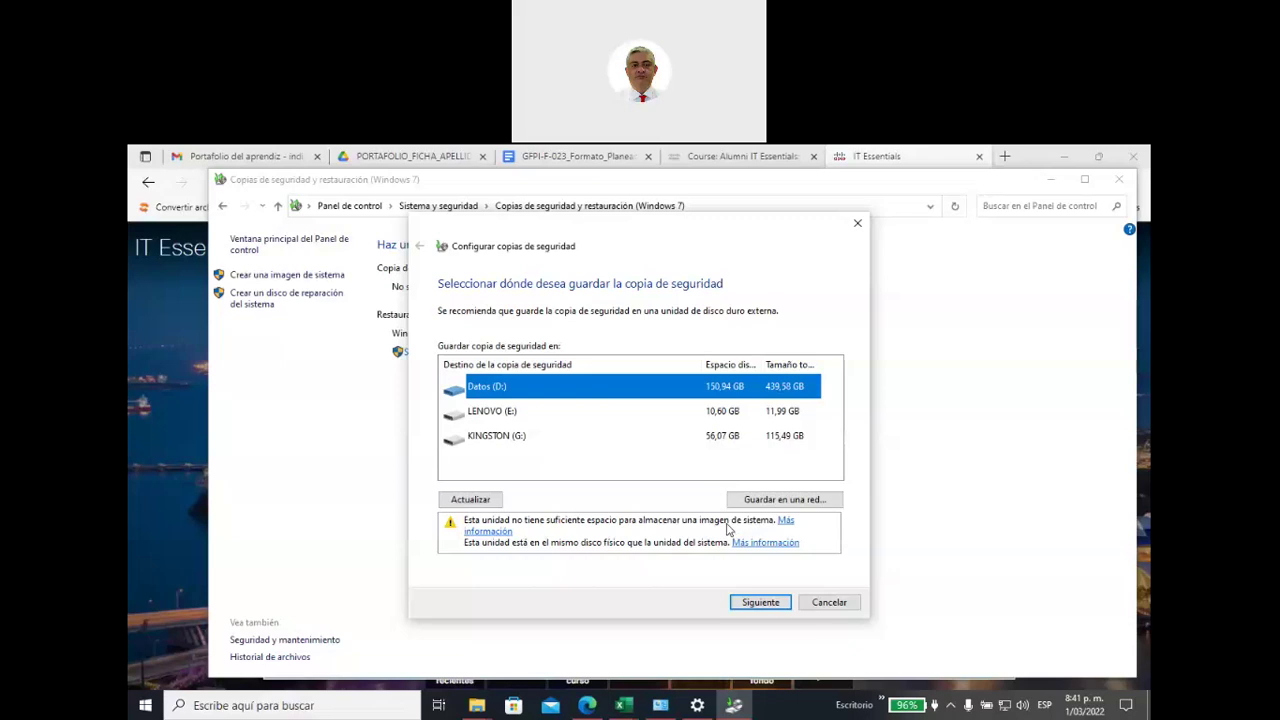
Step: Check the free space on Datos (D:) in Este equipo, then cancel the backup setup
{"action": "left_click", "coordinate": [478, 706]}
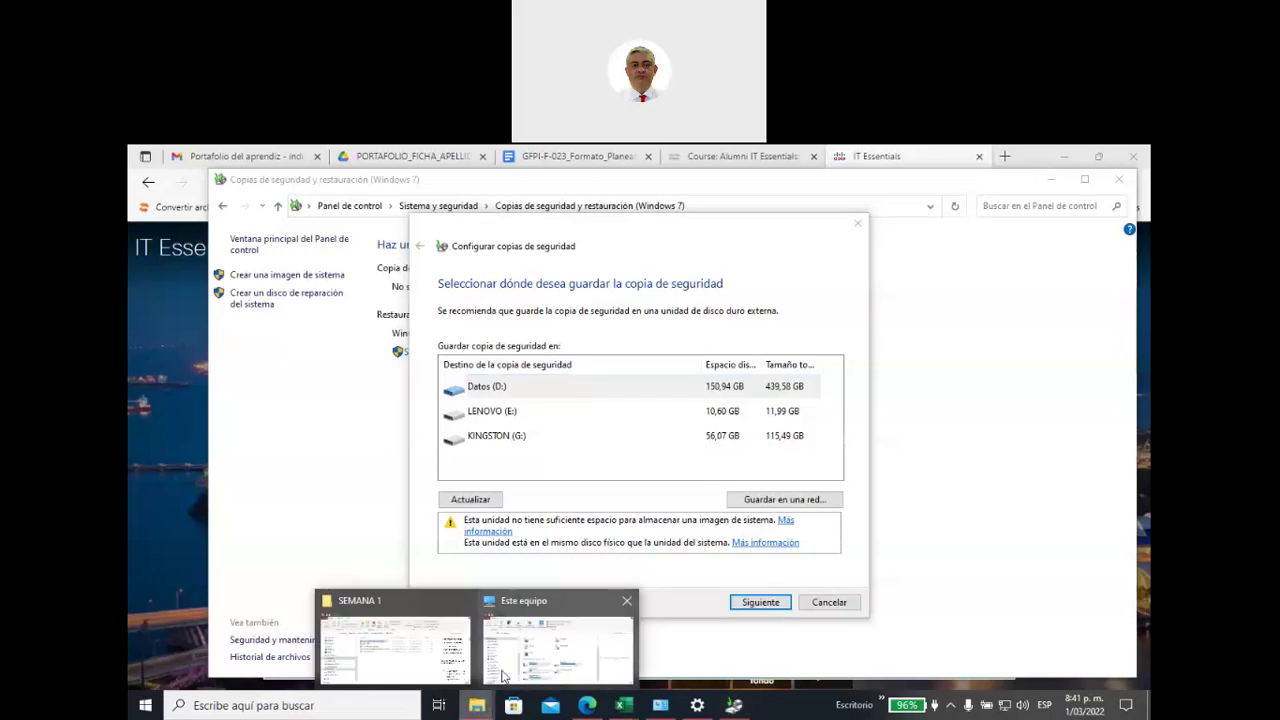
{"action": "left_click", "coordinate": [503, 678]}
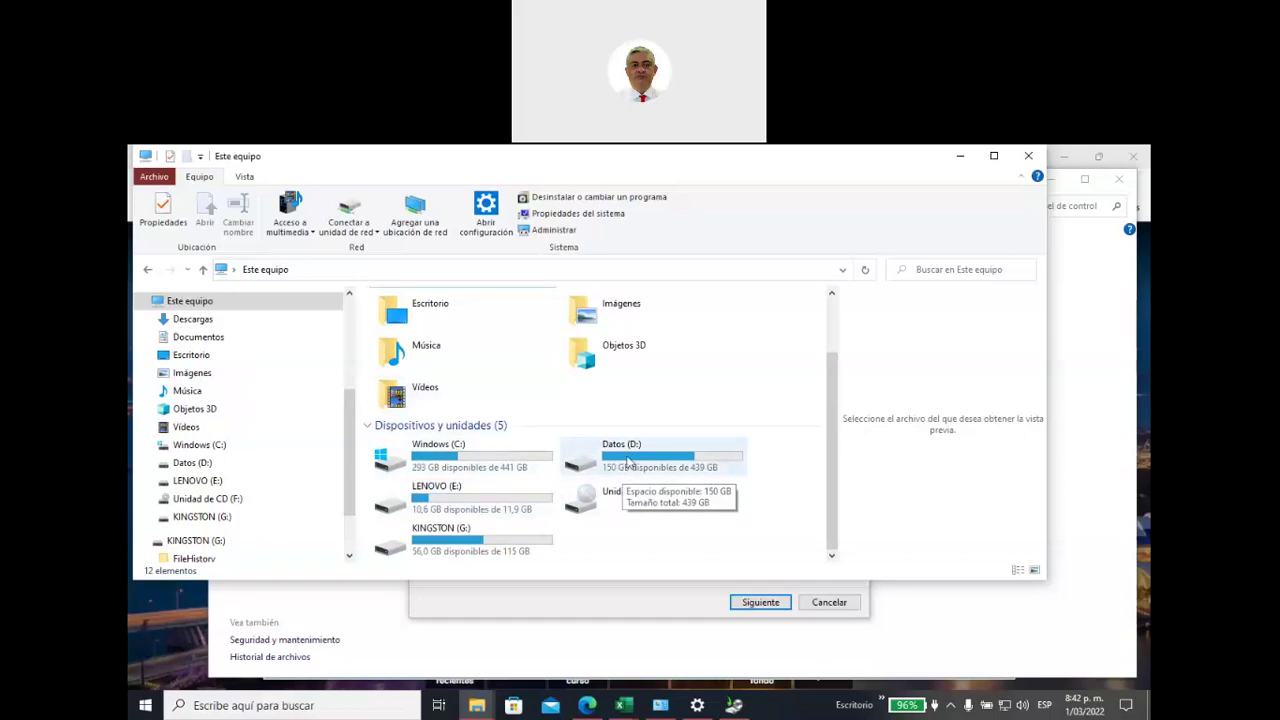
{"action": "left_click", "coordinate": [958, 162]}
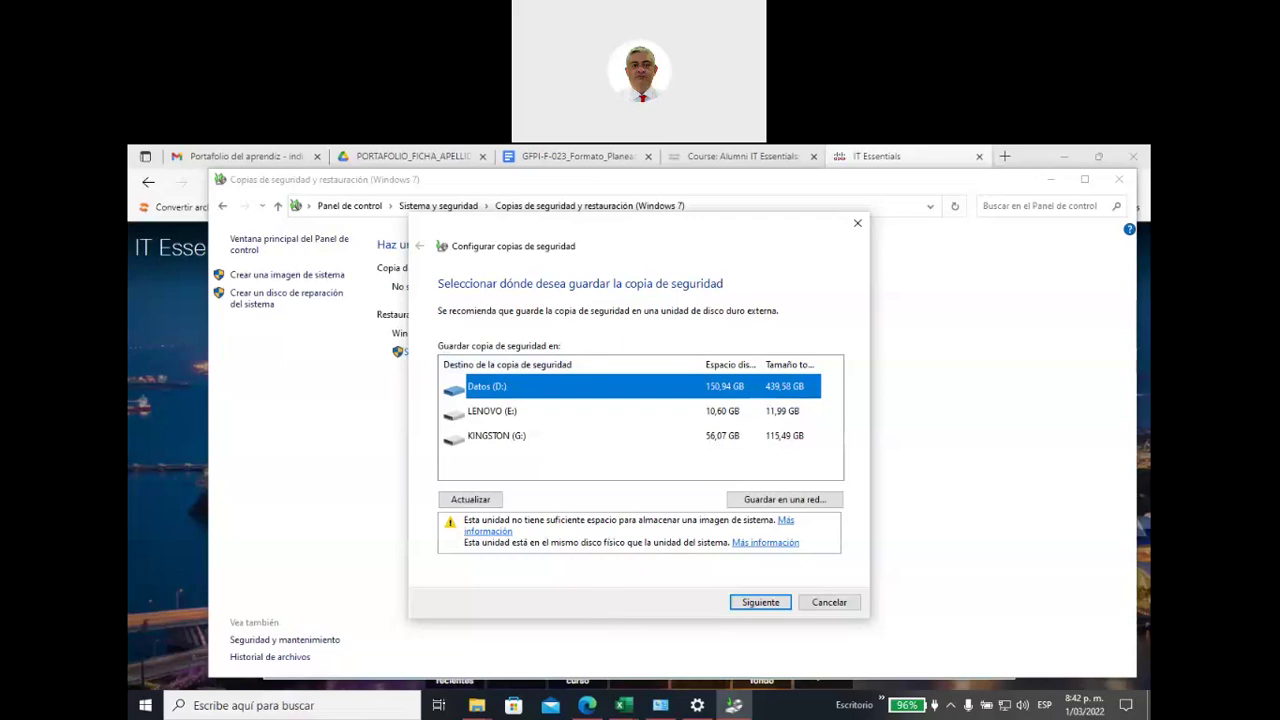
{"action": "left_click", "coordinate": [824, 605]}
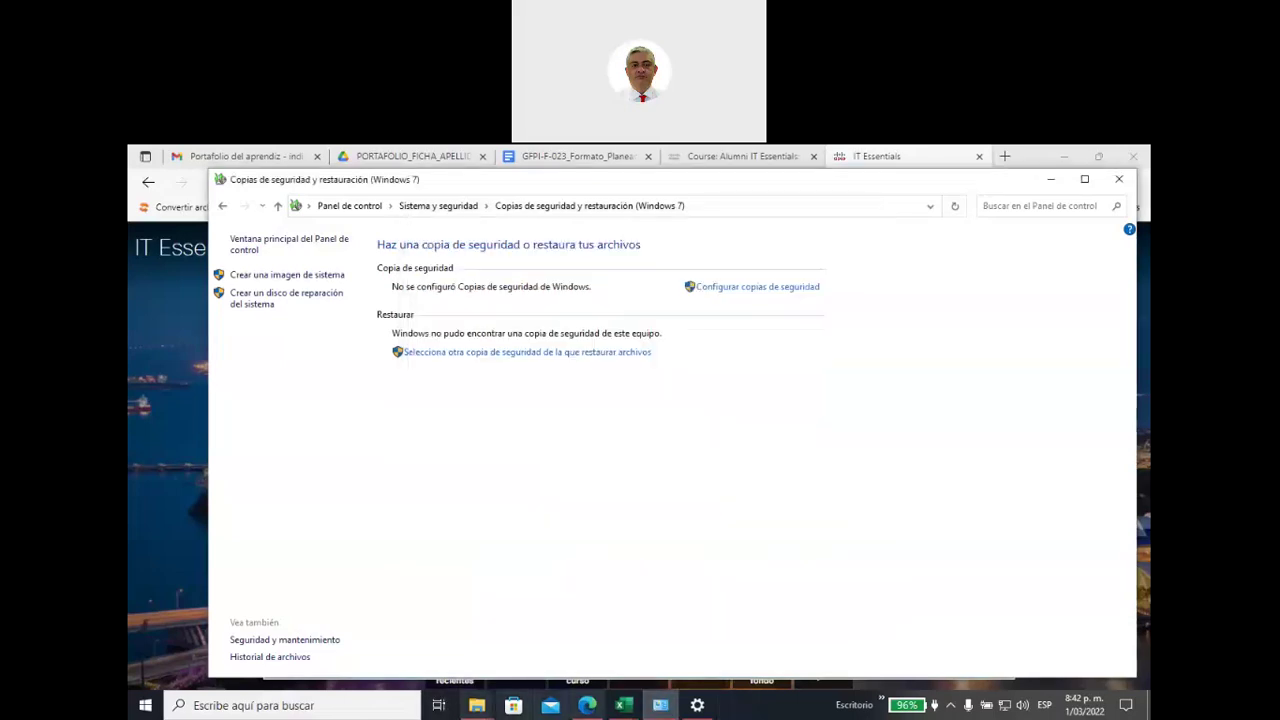
Step: Safely eject the KINGSTON (G:) USB drive from the computer
{"action": "left_click", "coordinate": [952, 706]}
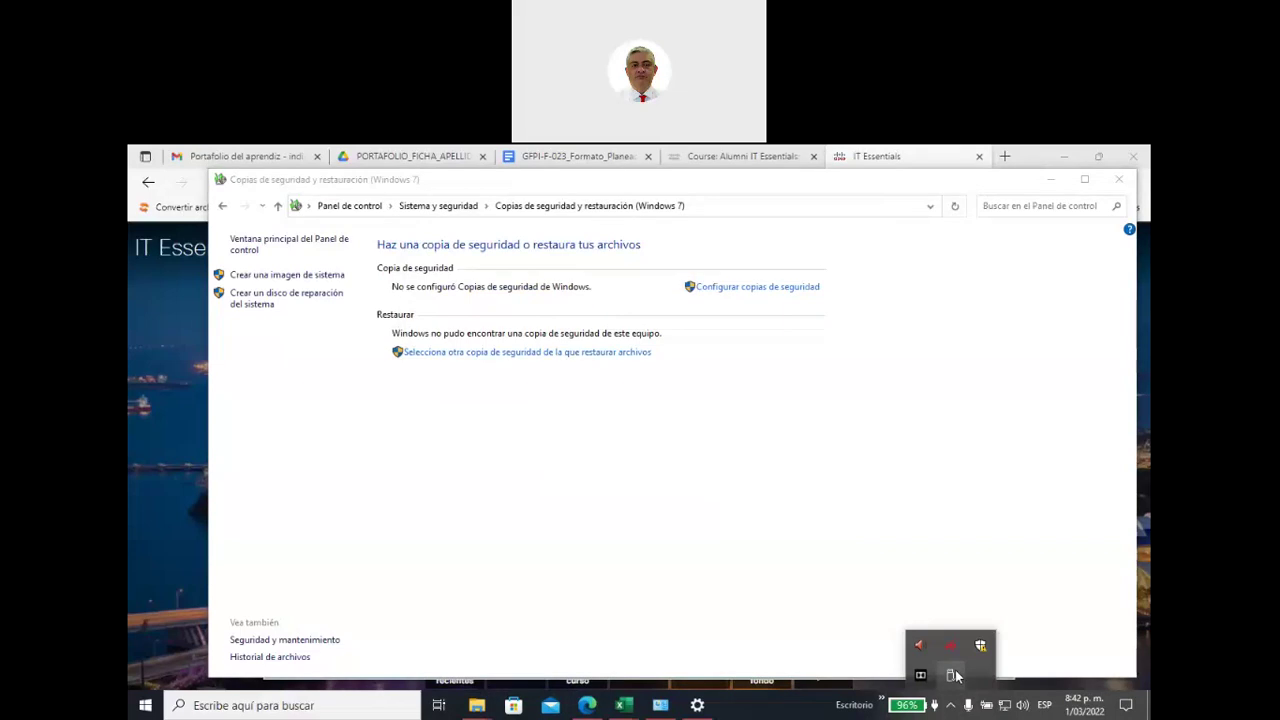
{"action": "left_click", "coordinate": [950, 676]}
{"action": "left_click", "coordinate": [1030, 643]}
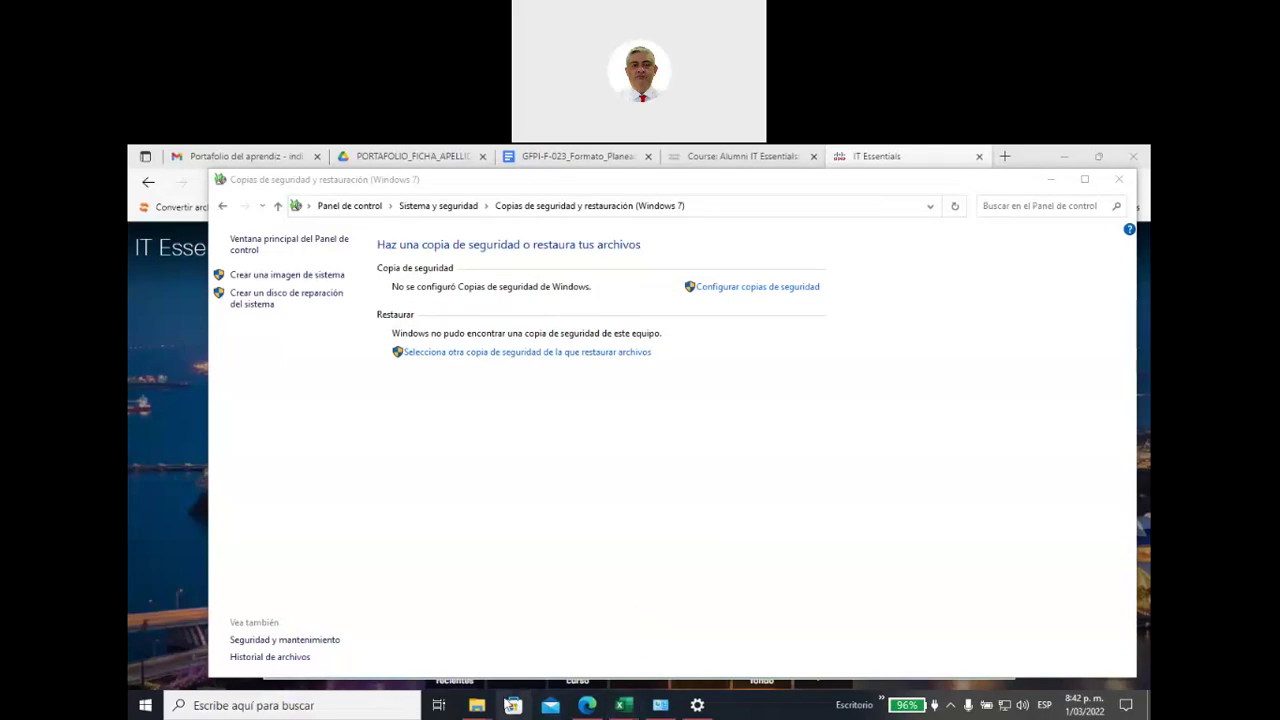
Step: Check the connected drives in Este equipo and close that File Explorer window
{"action": "mouse_move", "coordinate": [478, 707]}
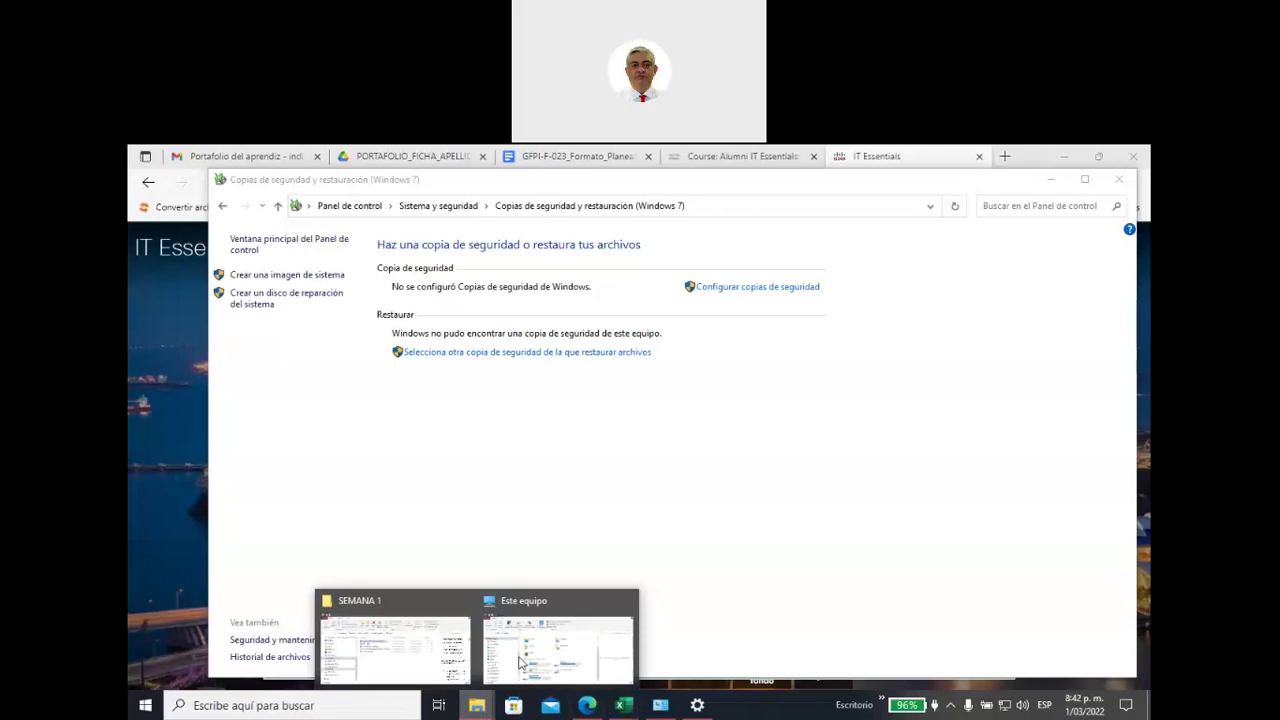
{"action": "left_click", "coordinate": [521, 662]}
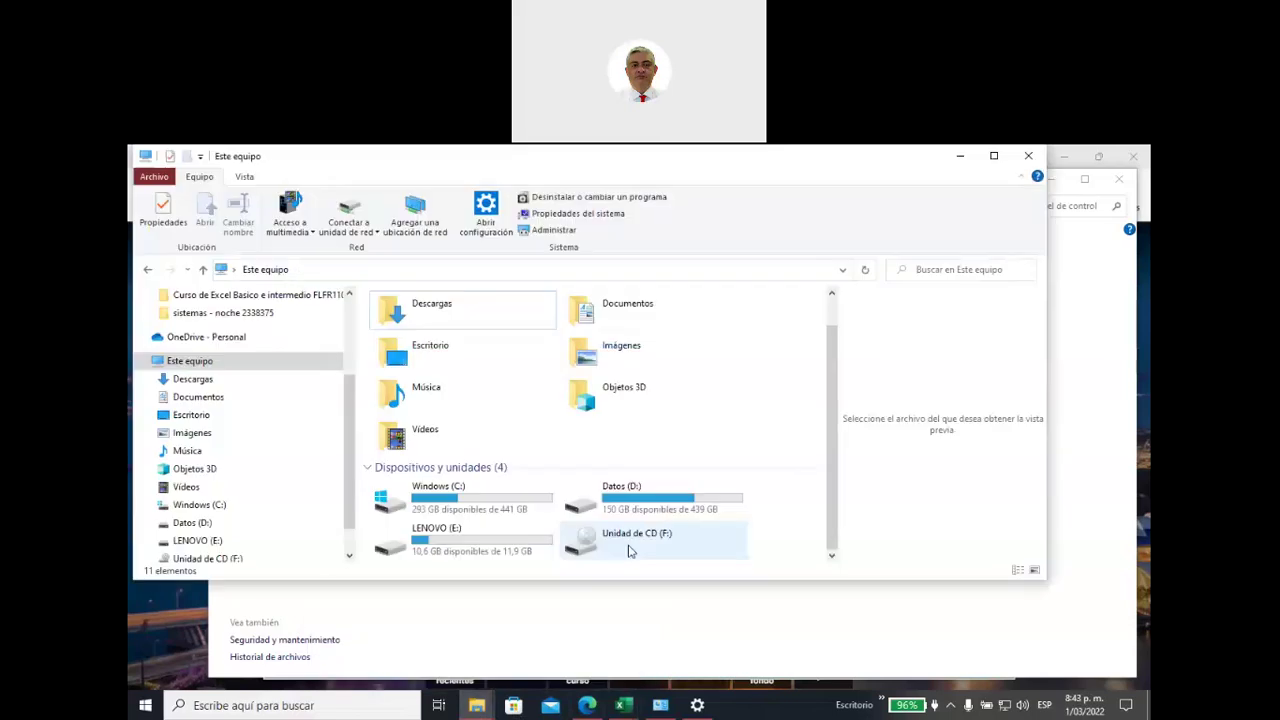
{"action": "left_click", "coordinate": [1028, 157]}
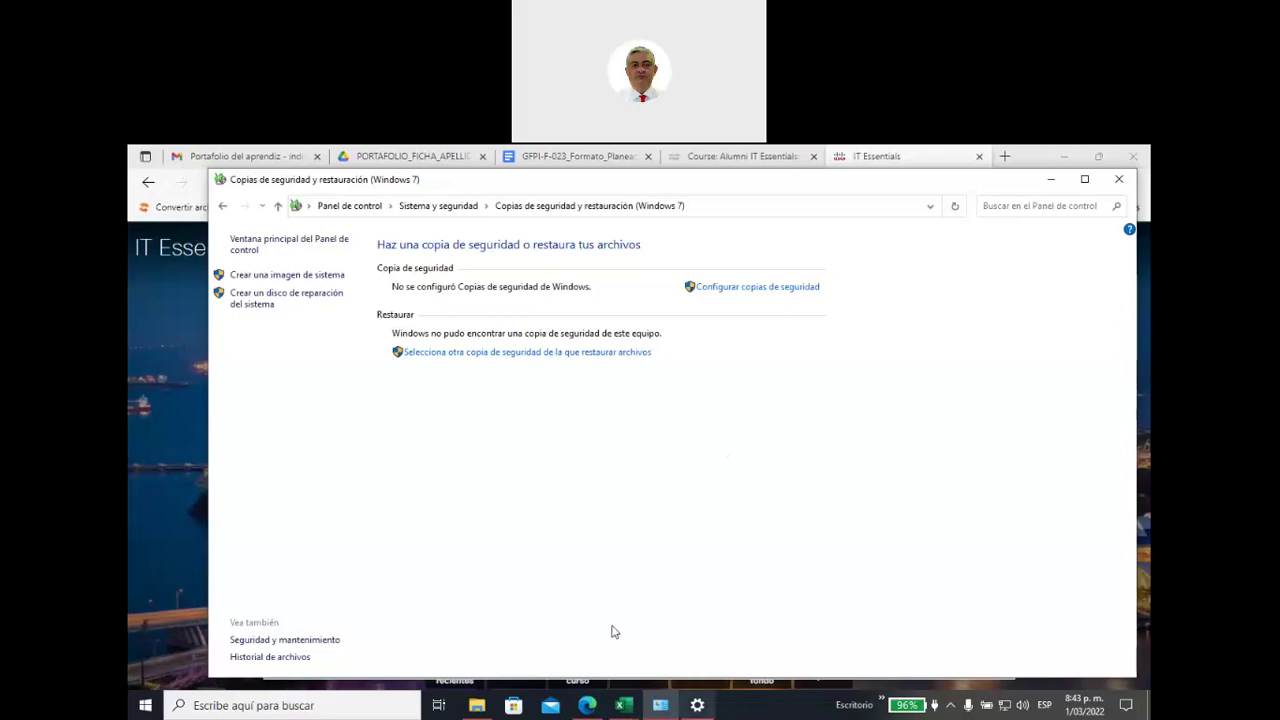
Step: Go from the SEMANA 1 folder to Este equipo, dismiss the HD-E1 (G:) window, and inspect the connected drives
{"action": "left_click", "coordinate": [477, 705]}
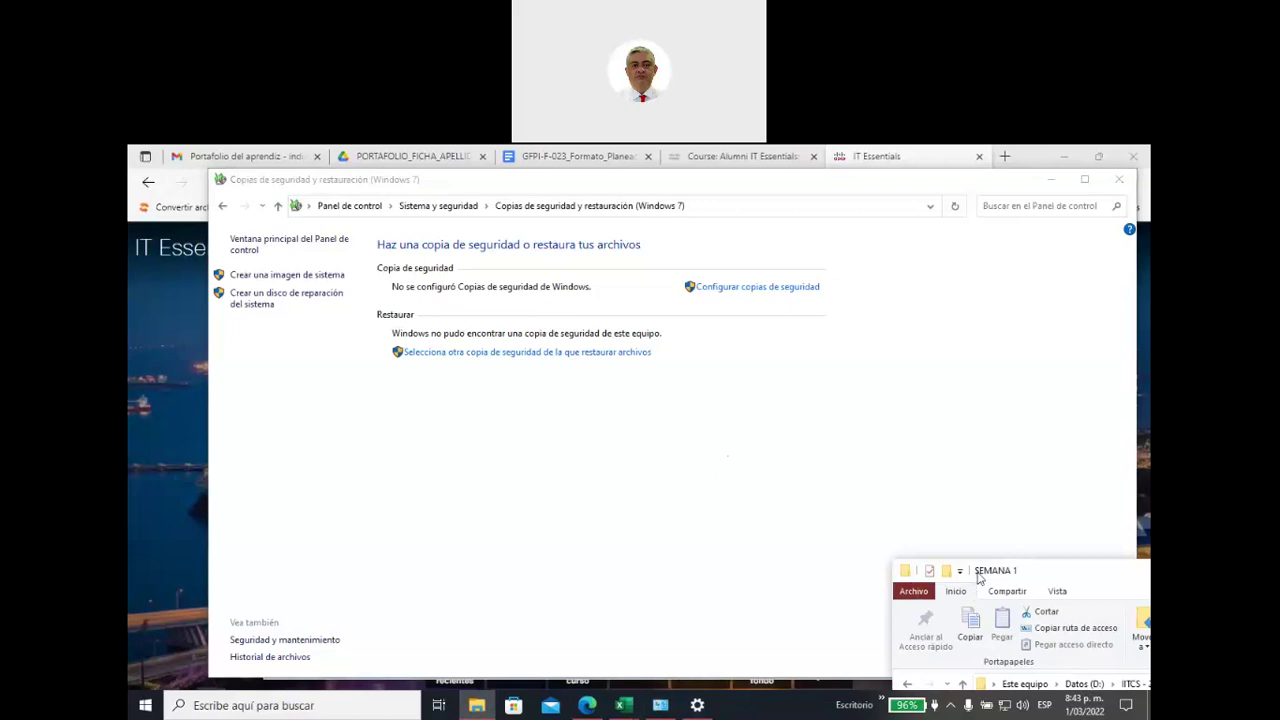
{"action": "left_click_drag", "start_coordinate": [990, 572], "coordinate": [358, 242]}
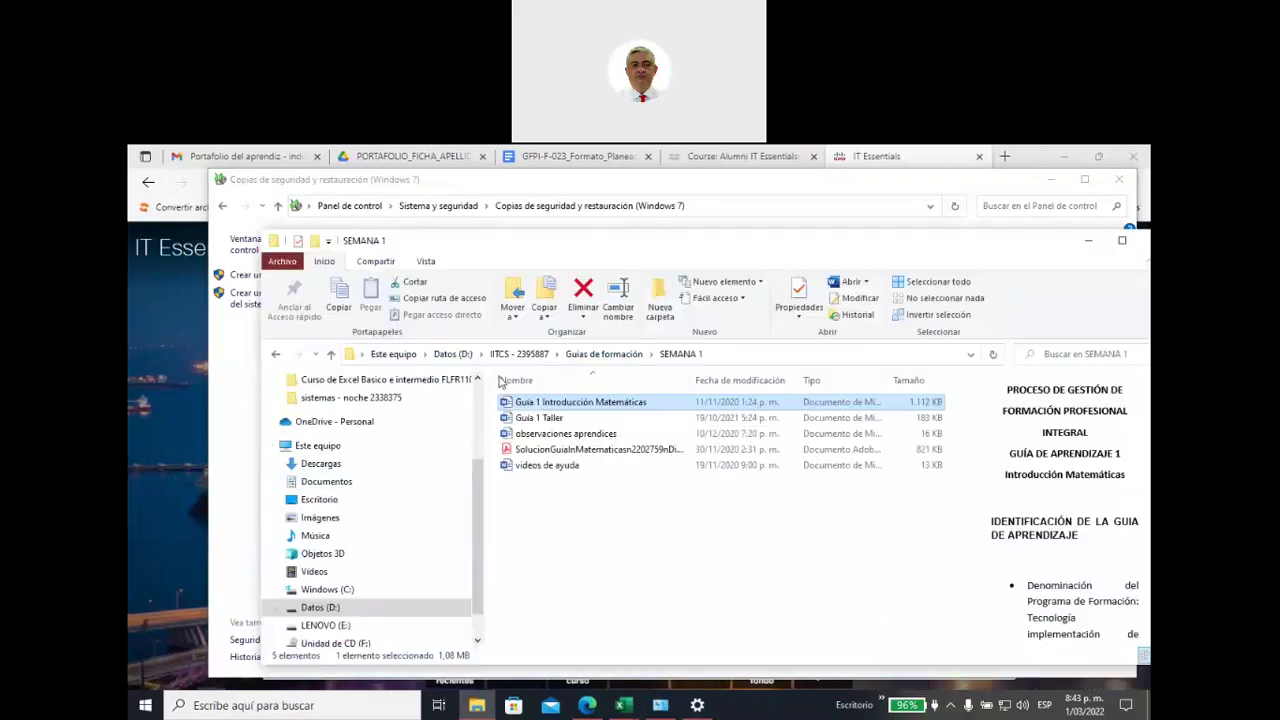
{"action": "left_click", "coordinate": [322, 447]}
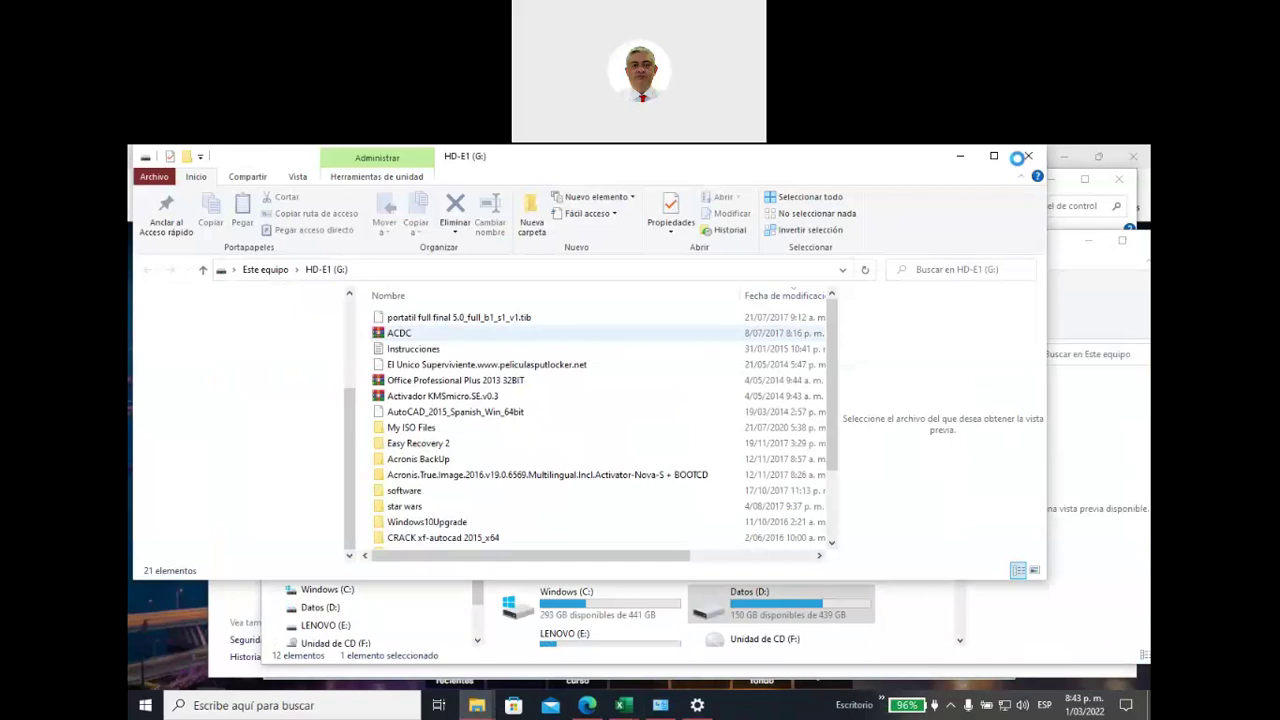
{"action": "left_click", "coordinate": [1030, 158]}
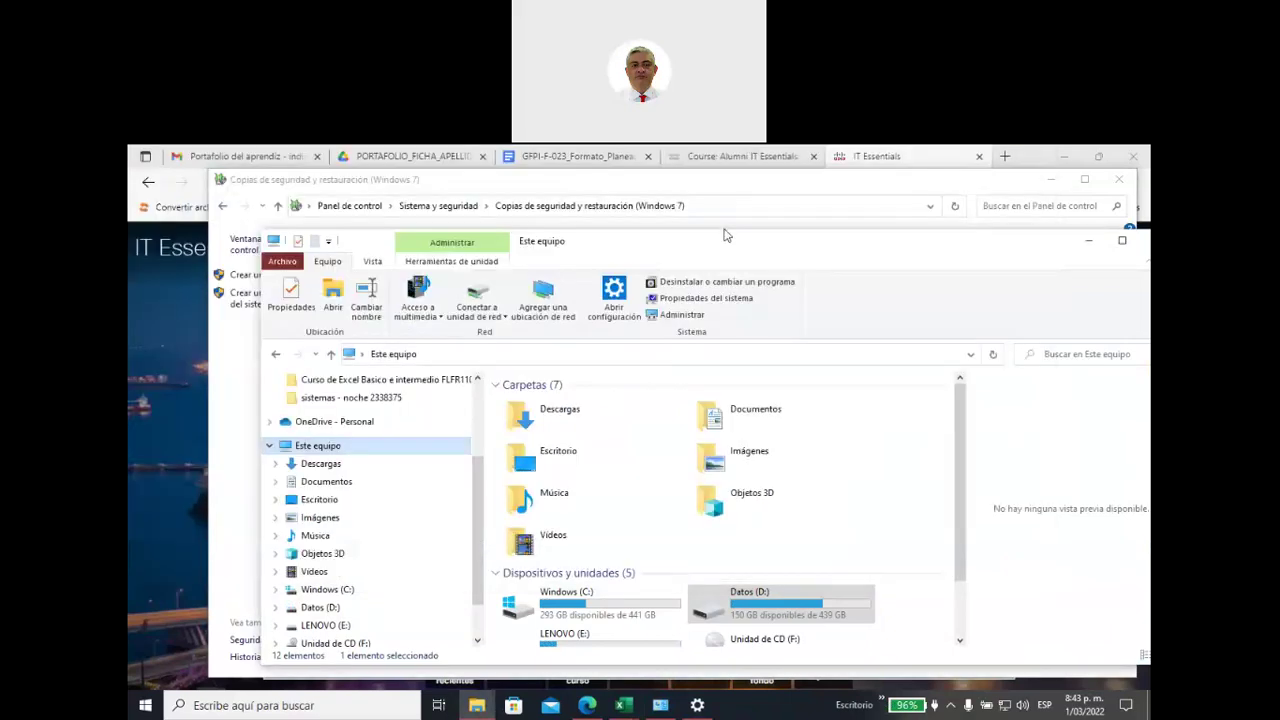
{"action": "left_click_drag", "start_coordinate": [725, 246], "coordinate": [589, 202]}
{"action": "scroll", "coordinate": [600, 485], "scroll_direction": "down", "scroll_amount": 2}
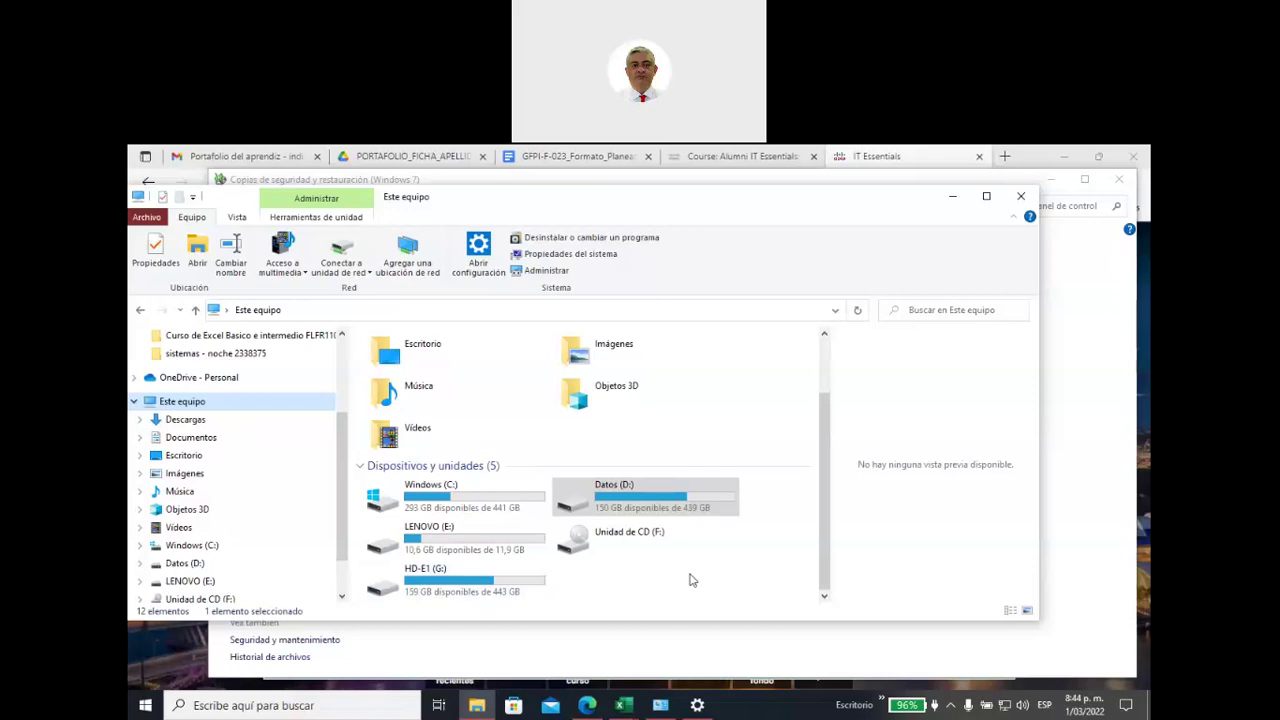
{"action": "left_click", "coordinate": [952, 200]}
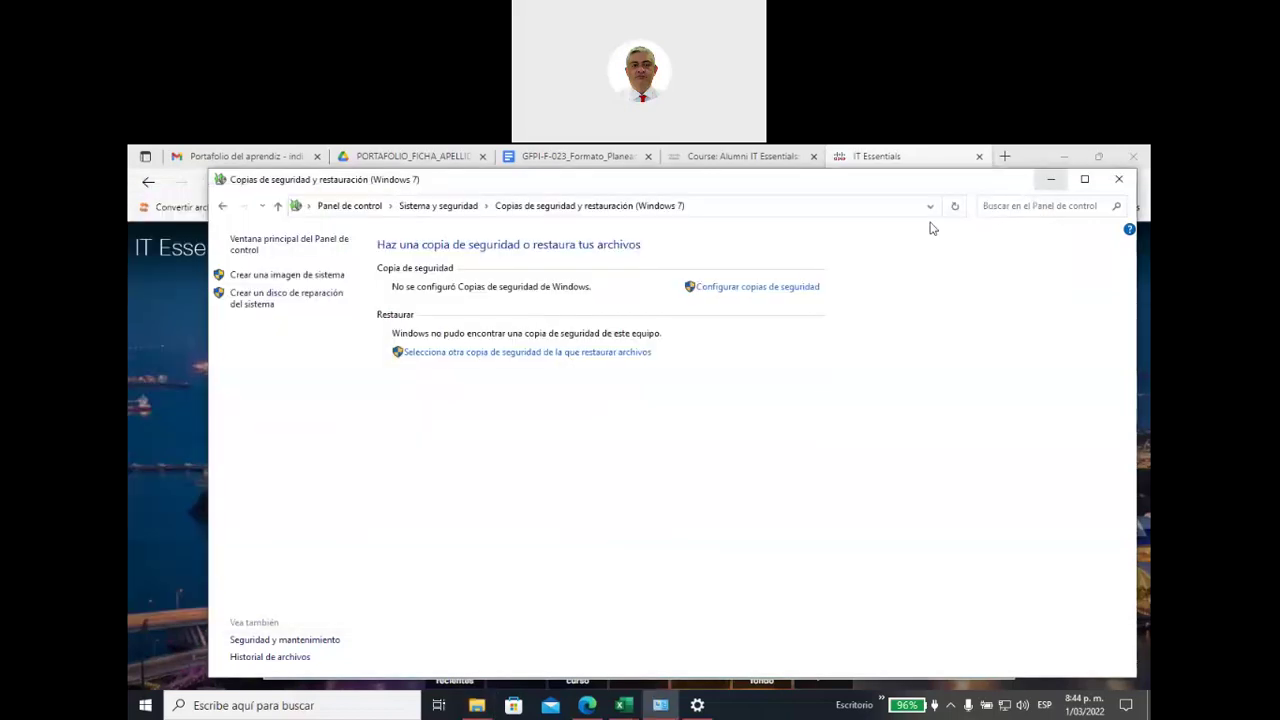
Step: Reopen the backup setup, try Datos externo (H:) as the destination, and cancel the setup
{"action": "left_click", "coordinate": [725, 287]}
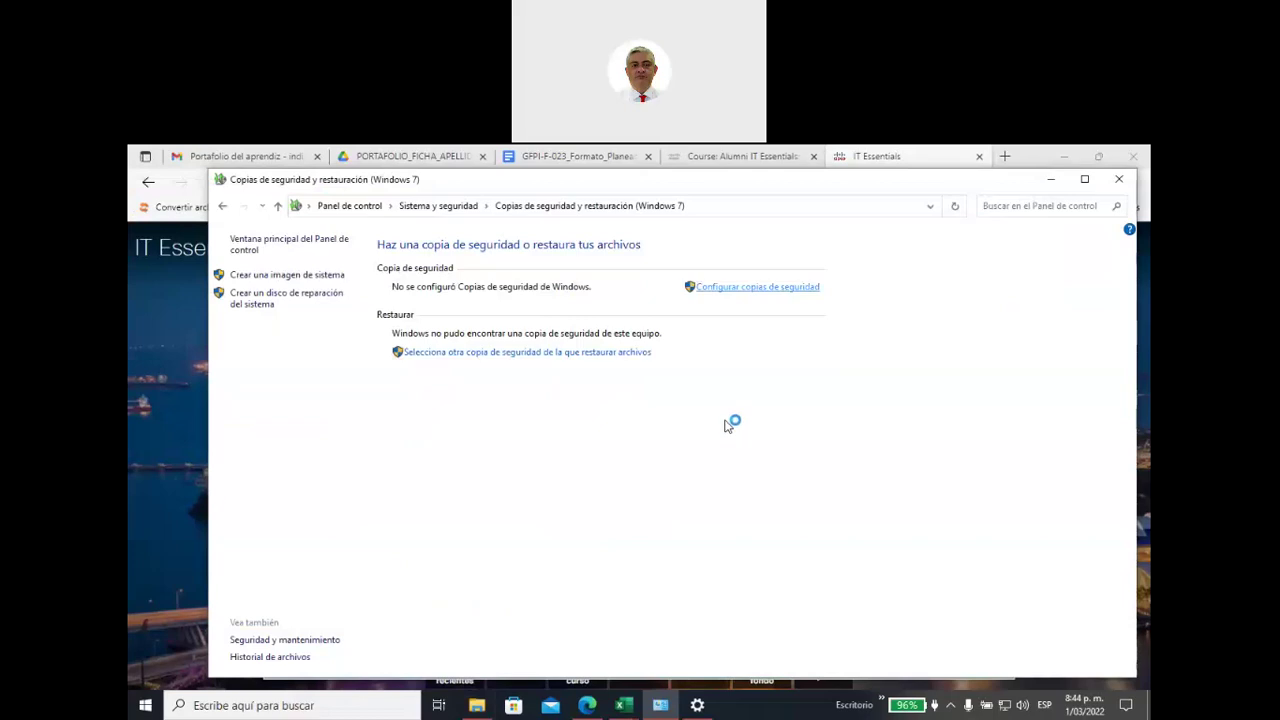
{"action": "key", "text": "alt+Tab"}
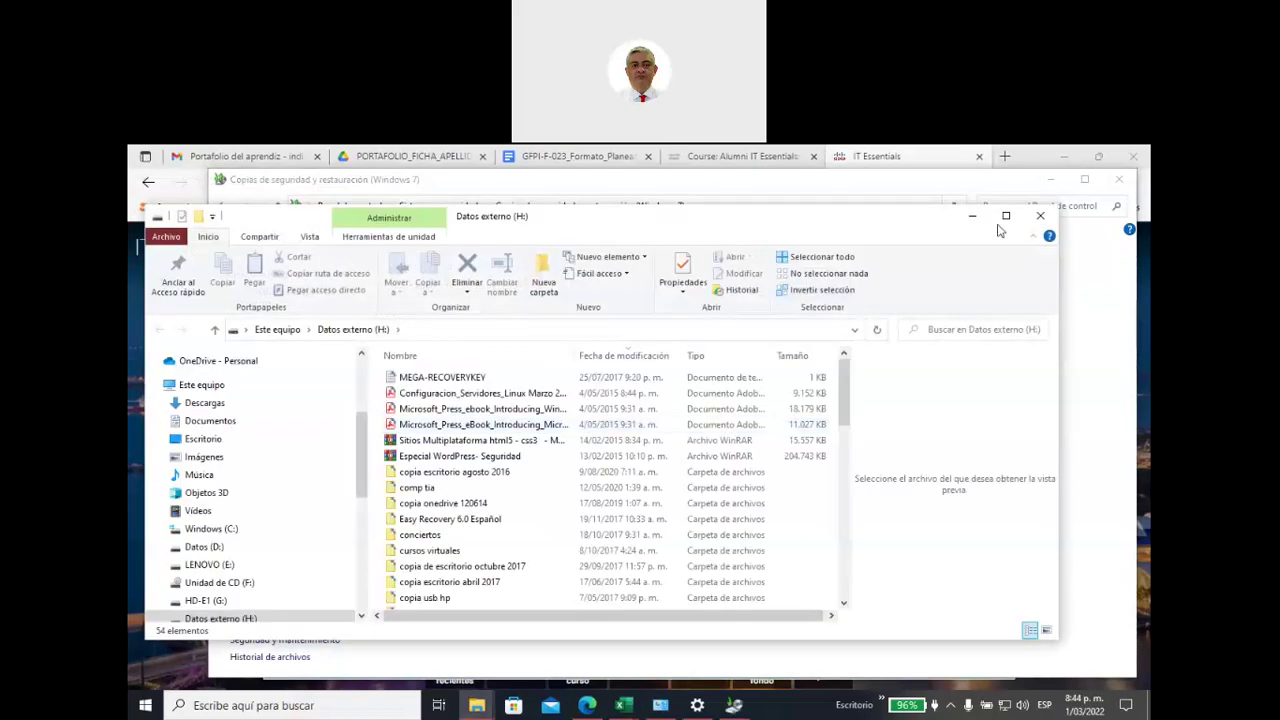
{"action": "left_click", "coordinate": [1039, 218]}
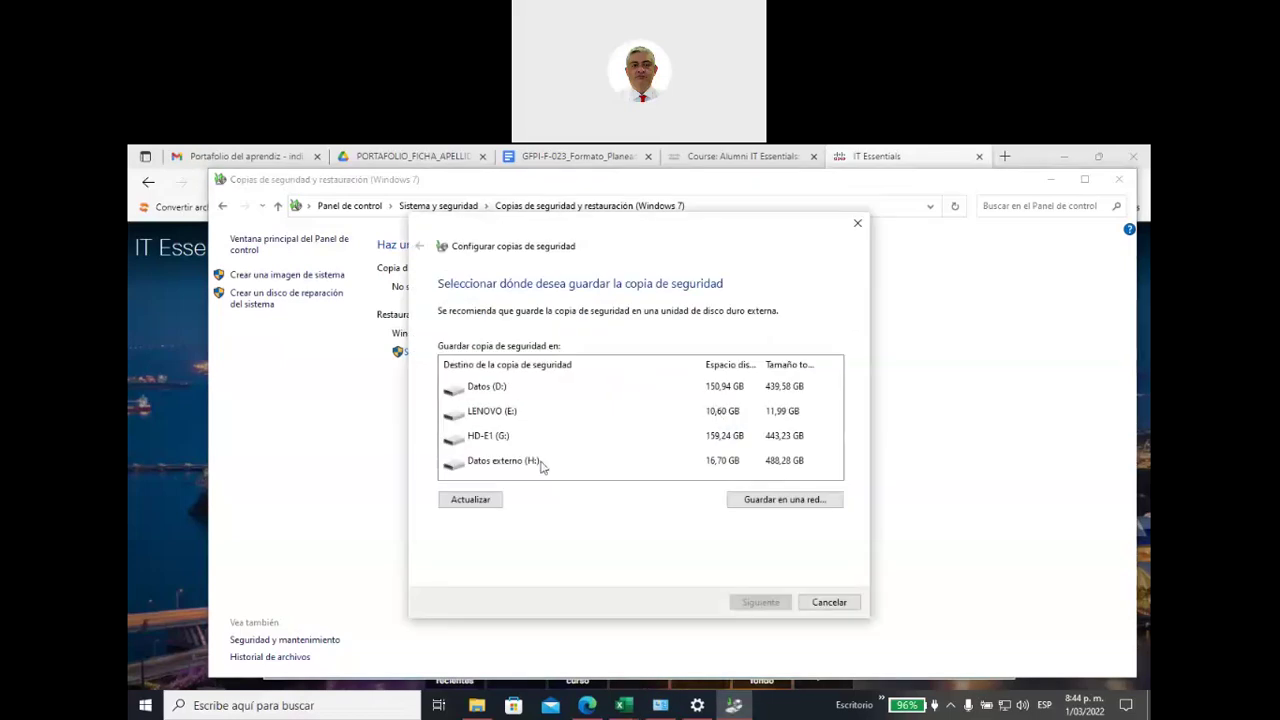
{"action": "left_click", "coordinate": [510, 468]}
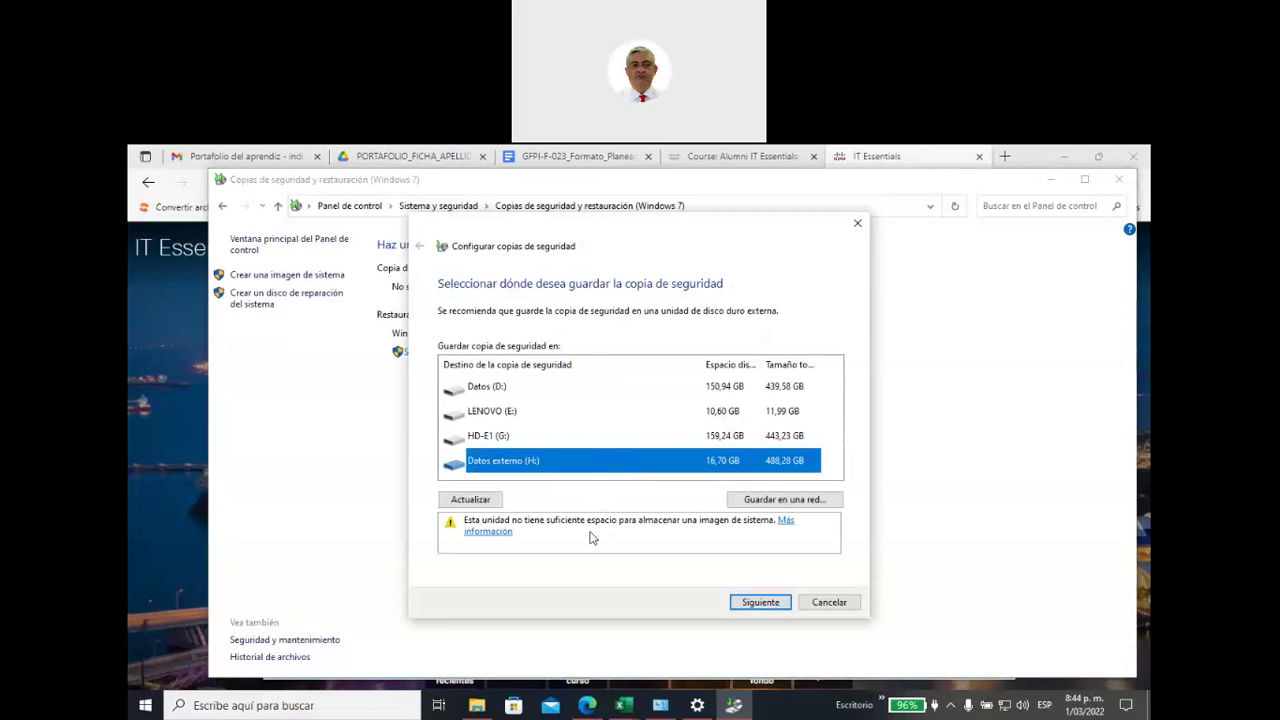
{"action": "left_click", "coordinate": [816, 605]}
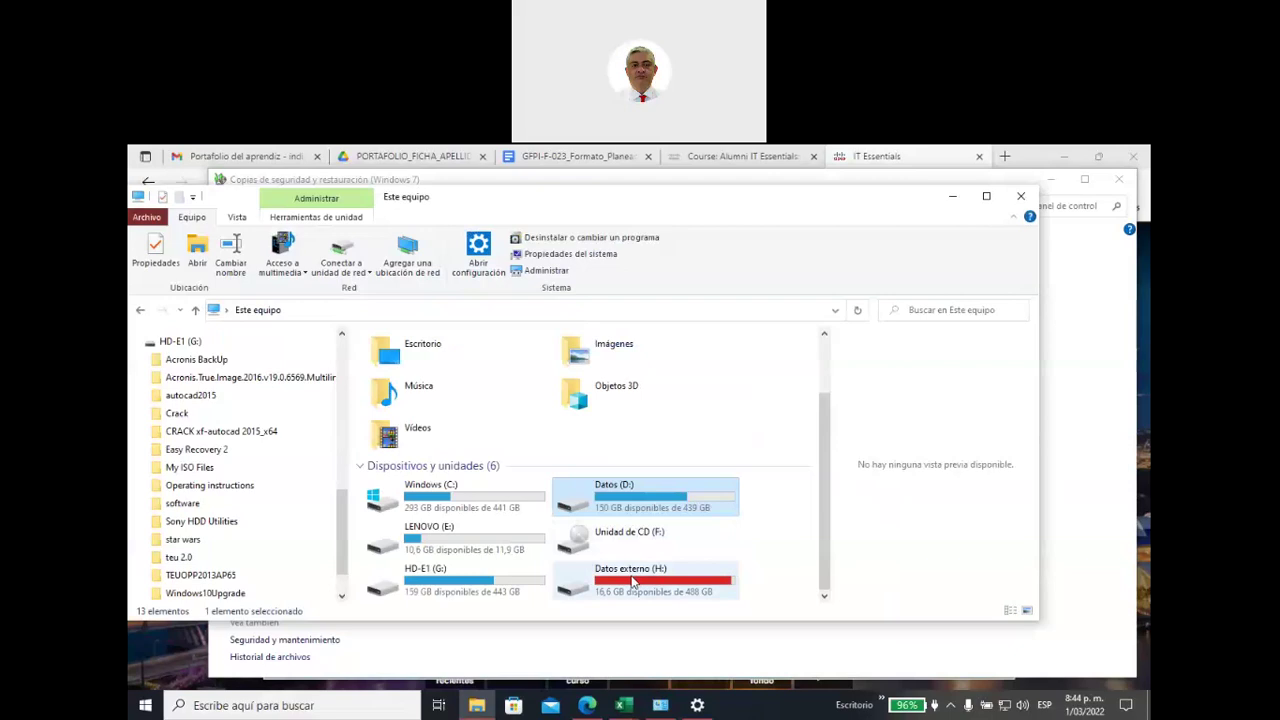
Step: Compare Datos externo (H:) with HD-E1 (G:) in Este equipo and select HD-E1 (G:) as the backup destination
{"action": "left_click", "coordinate": [632, 582]}
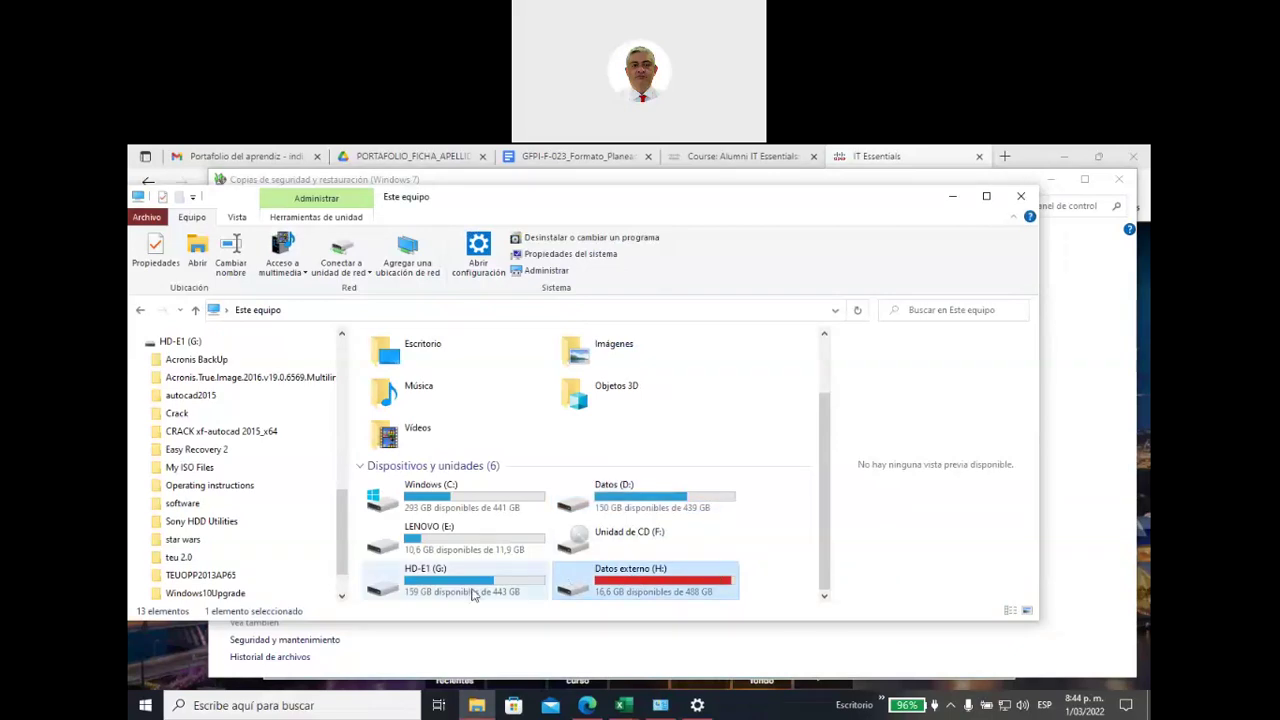
{"action": "left_click", "coordinate": [438, 584]}
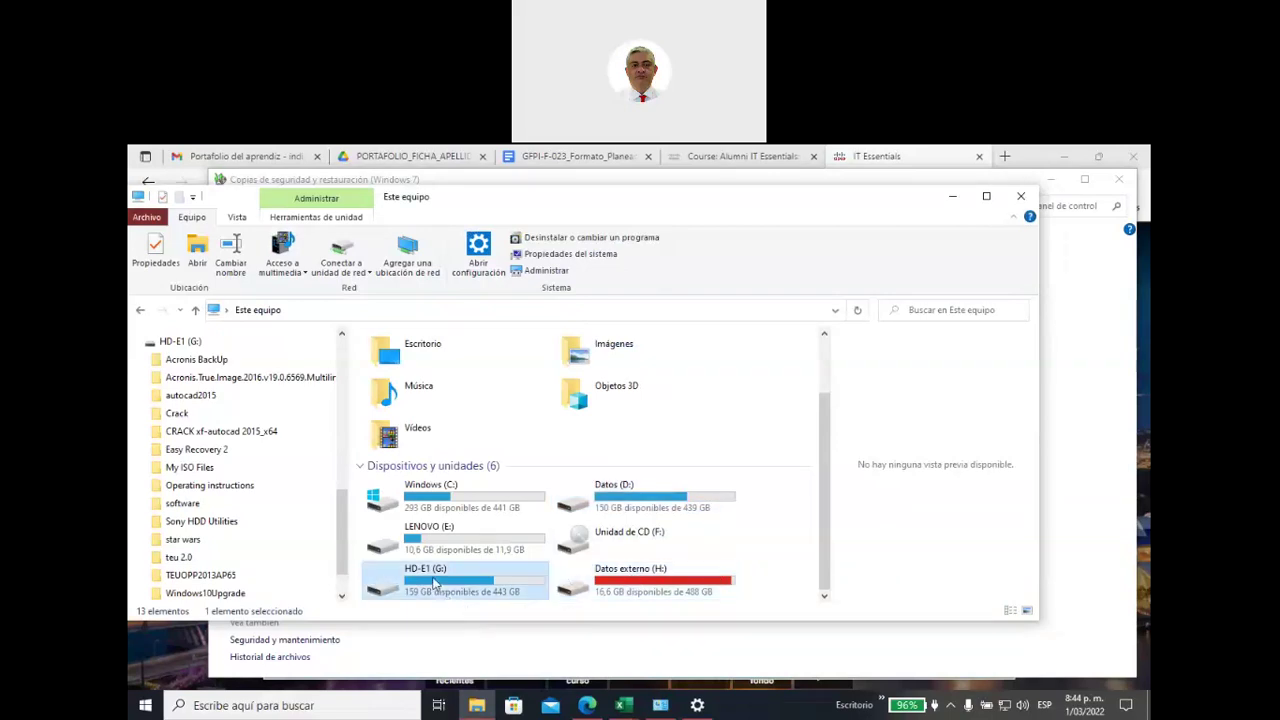
{"action": "left_click", "coordinate": [953, 197]}
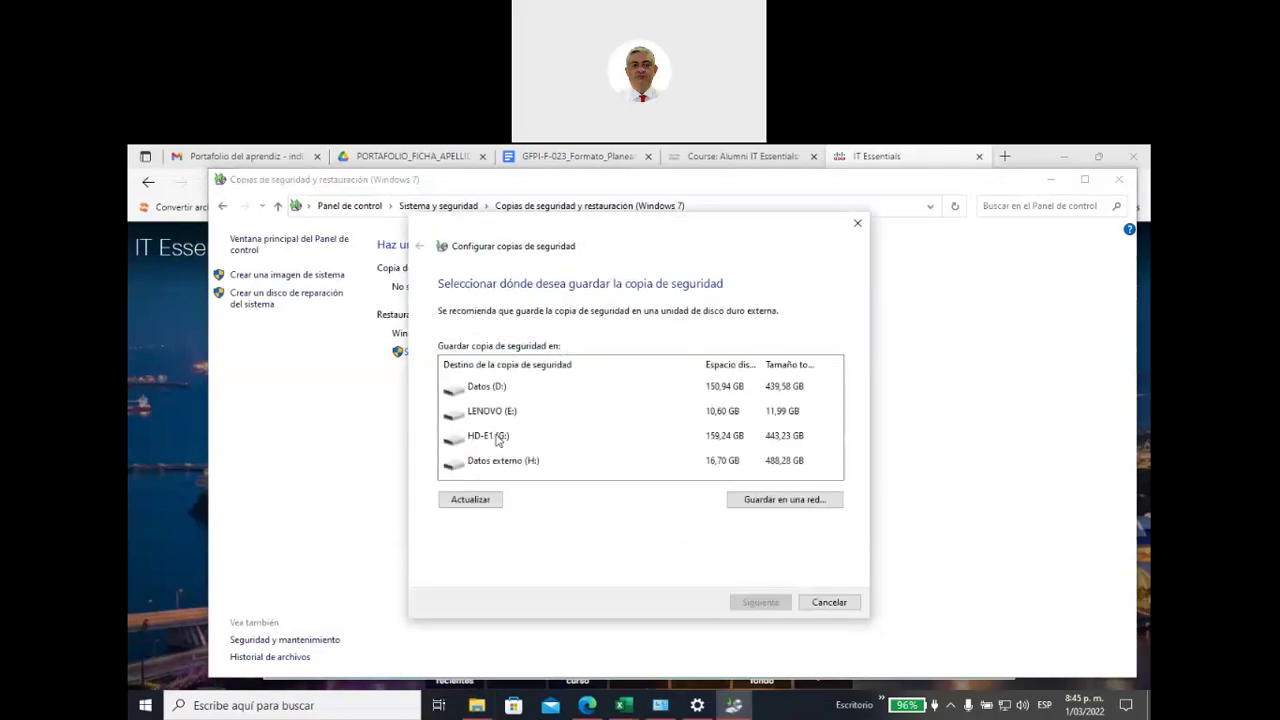
{"action": "left_click", "coordinate": [497, 437]}
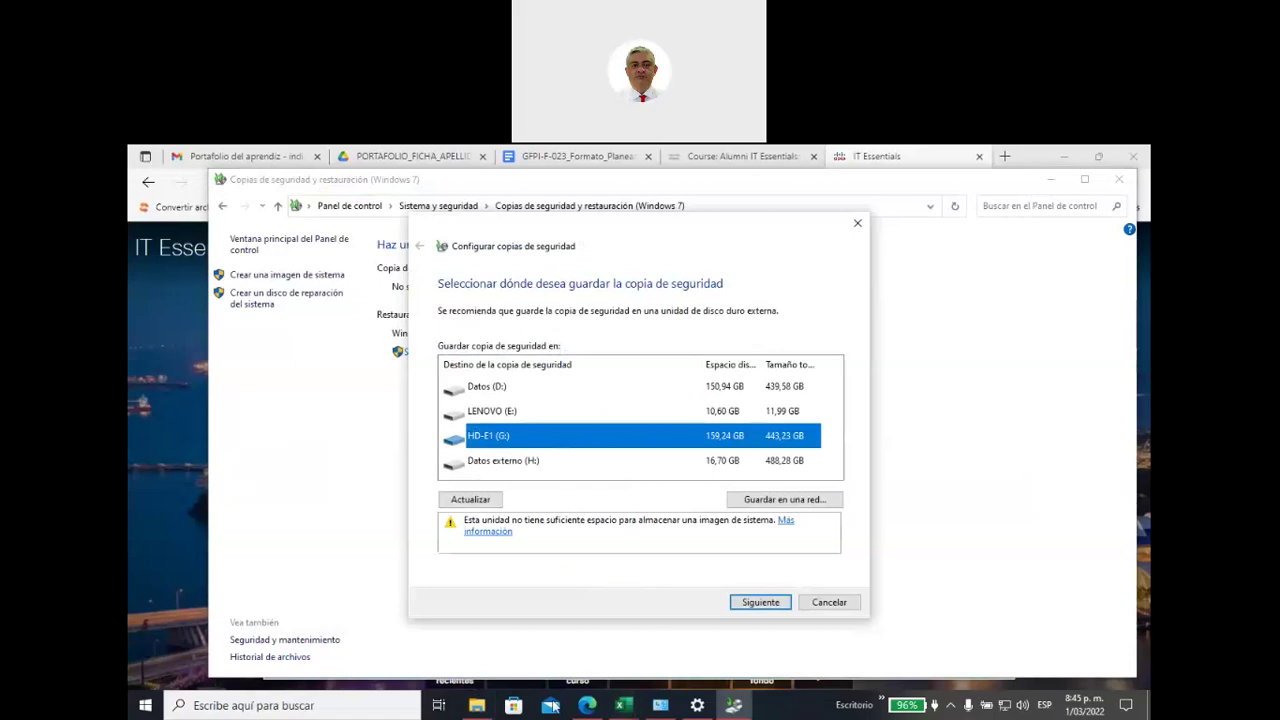
Step: Open the HD-E1 (G:) drive in File Explorer and look through its files and folders
{"action": "mouse_move", "coordinate": [483, 710]}
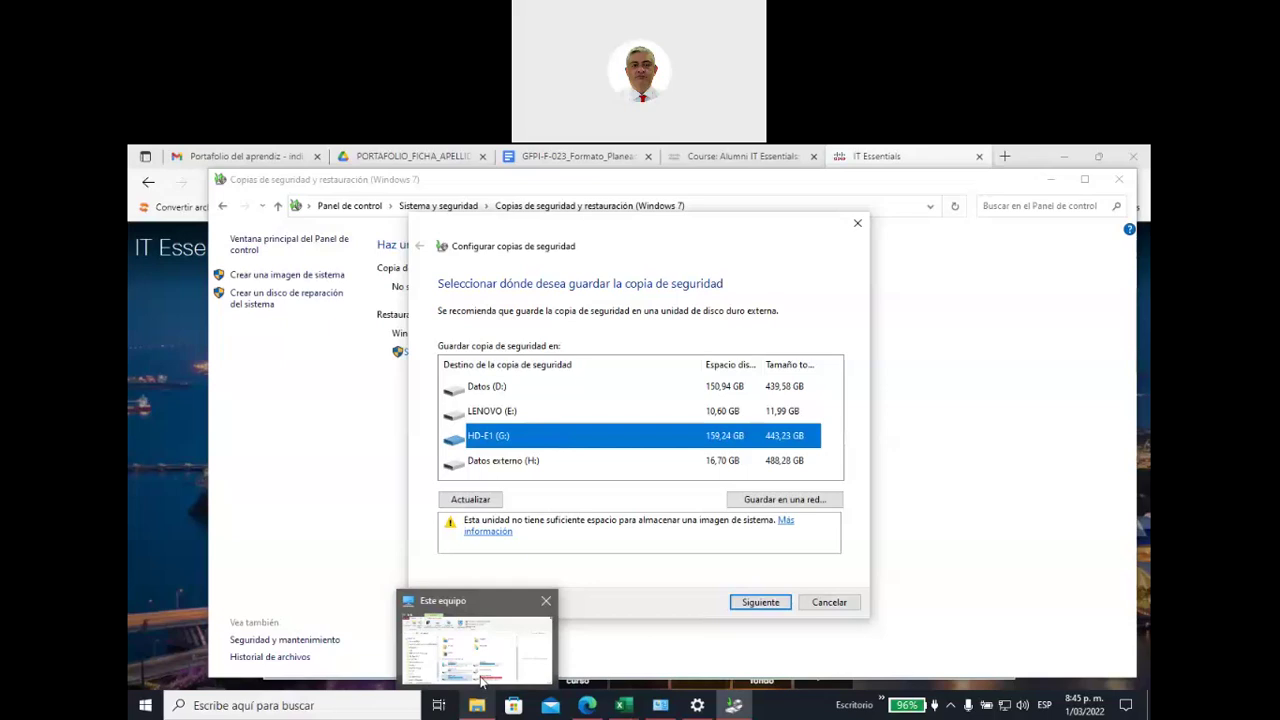
{"action": "left_click", "coordinate": [482, 680]}
{"action": "double_click", "coordinate": [460, 575]}
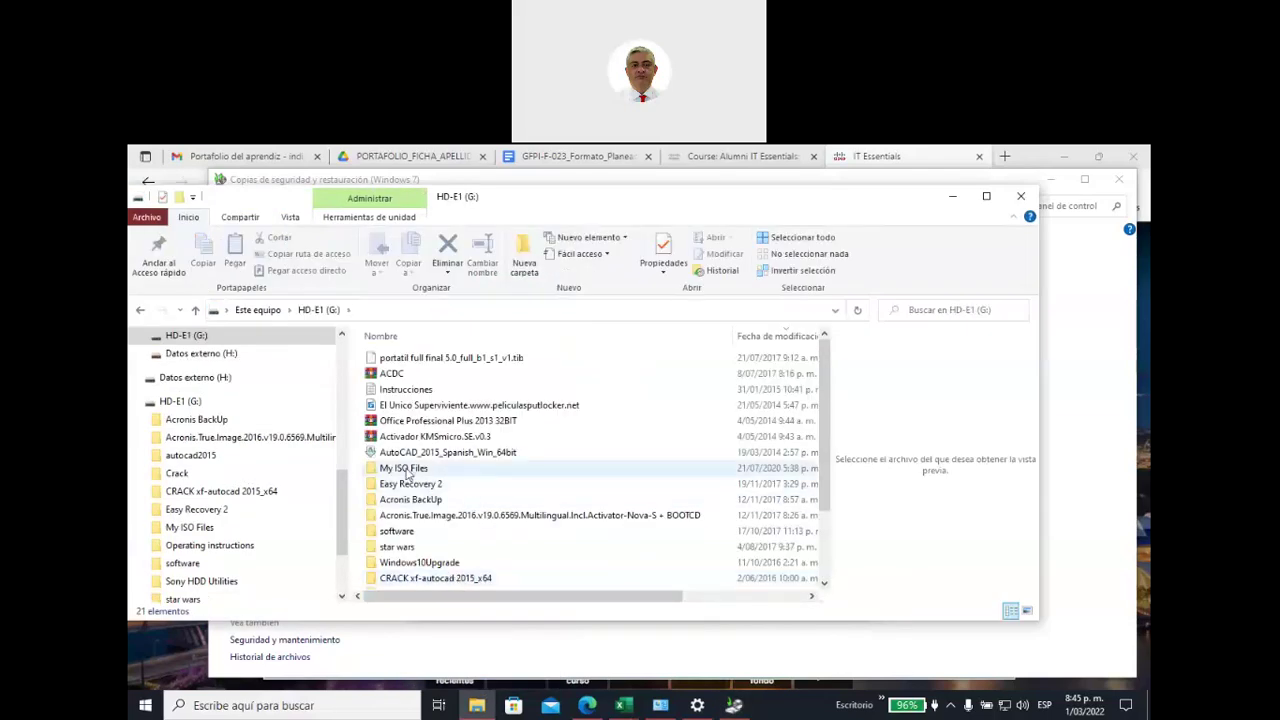
{"action": "scroll", "coordinate": [507, 492], "scroll_direction": "down", "scroll_amount": 2}
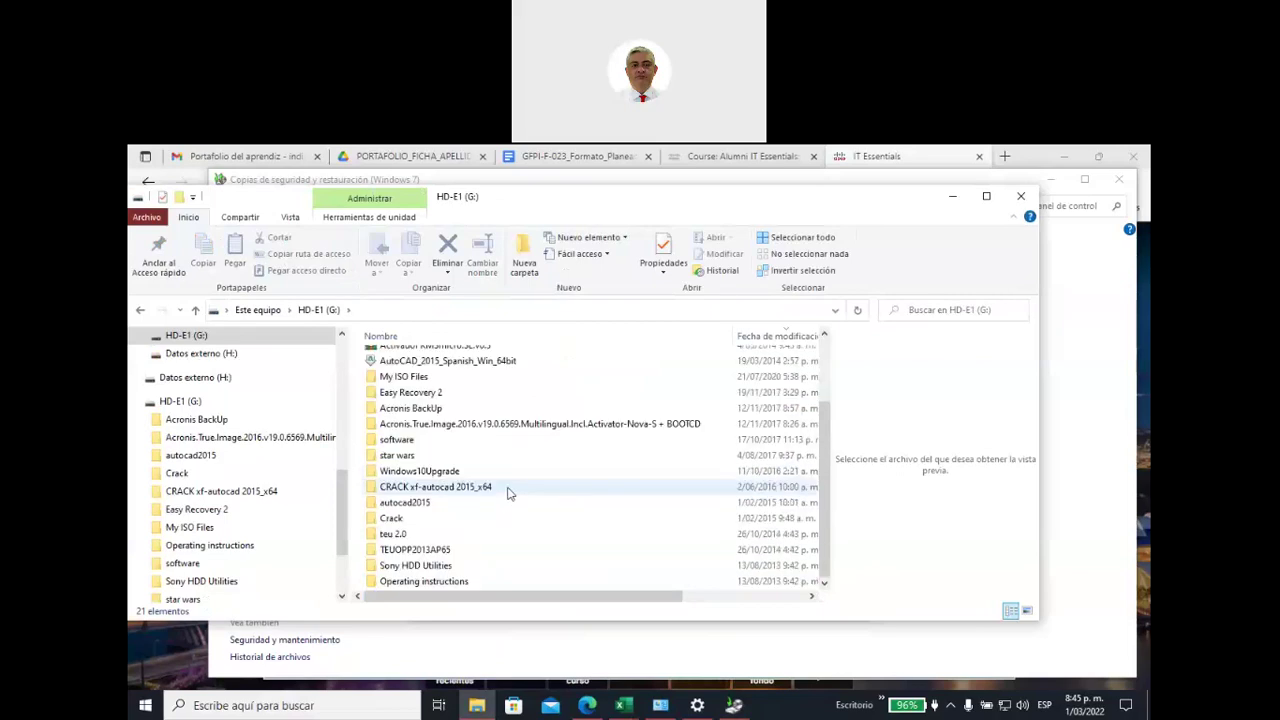
{"action": "scroll", "coordinate": [507, 492], "scroll_direction": "up", "scroll_amount": 1}
{"action": "scroll", "coordinate": [507, 492], "scroll_direction": "down", "scroll_amount": 1}
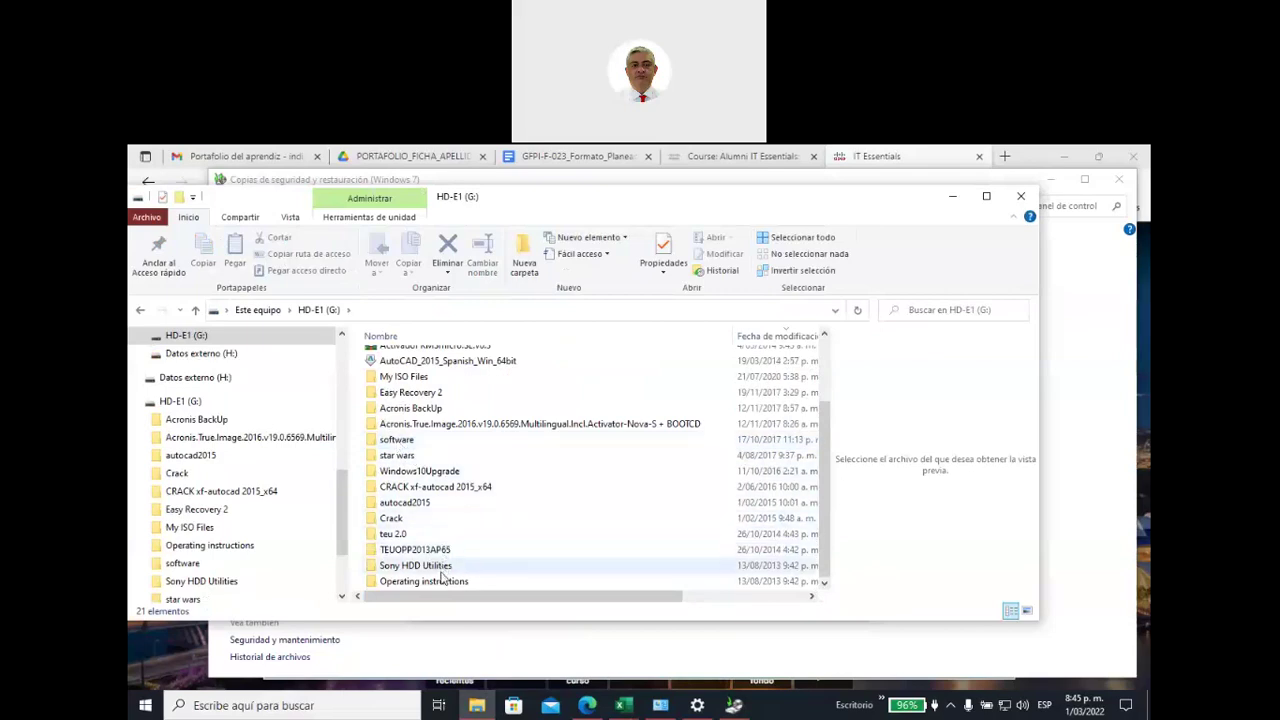
{"action": "scroll", "coordinate": [412, 475], "scroll_direction": "up", "scroll_amount": 2}
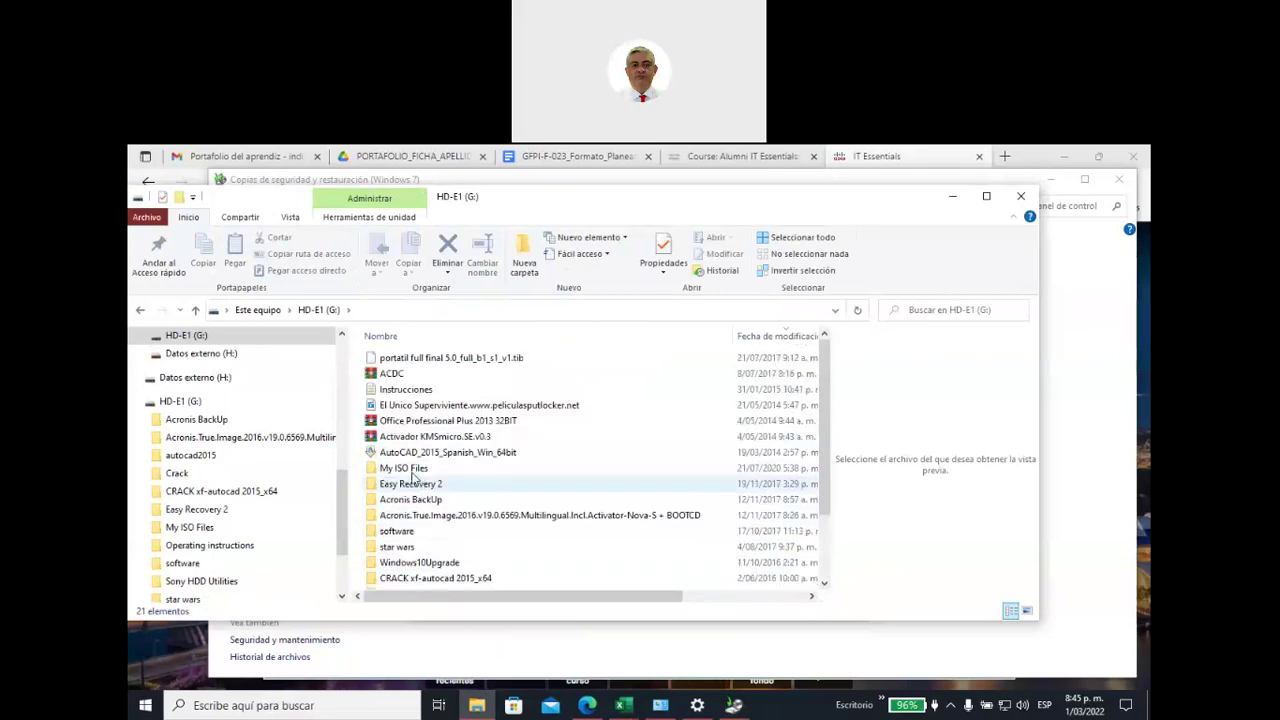
Step: Look through My ISO Files on HD-E1 (G:) and permanently delete the nine Windows disc images listed from 9600.16384 to 19041.264
{"action": "double_click", "coordinate": [405, 468]}
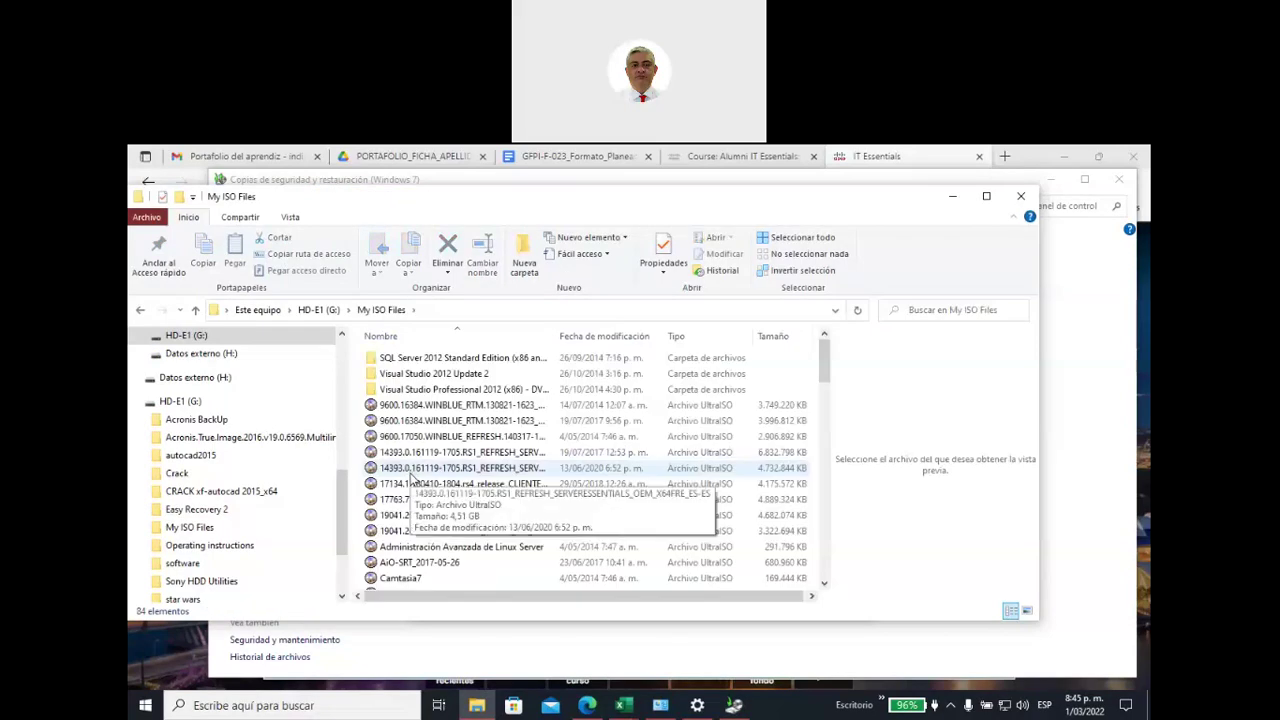
{"action": "scroll", "coordinate": [410, 474], "scroll_direction": "down", "scroll_amount": 3}
{"action": "scroll", "coordinate": [470, 522], "scroll_direction": "down", "scroll_amount": 3}
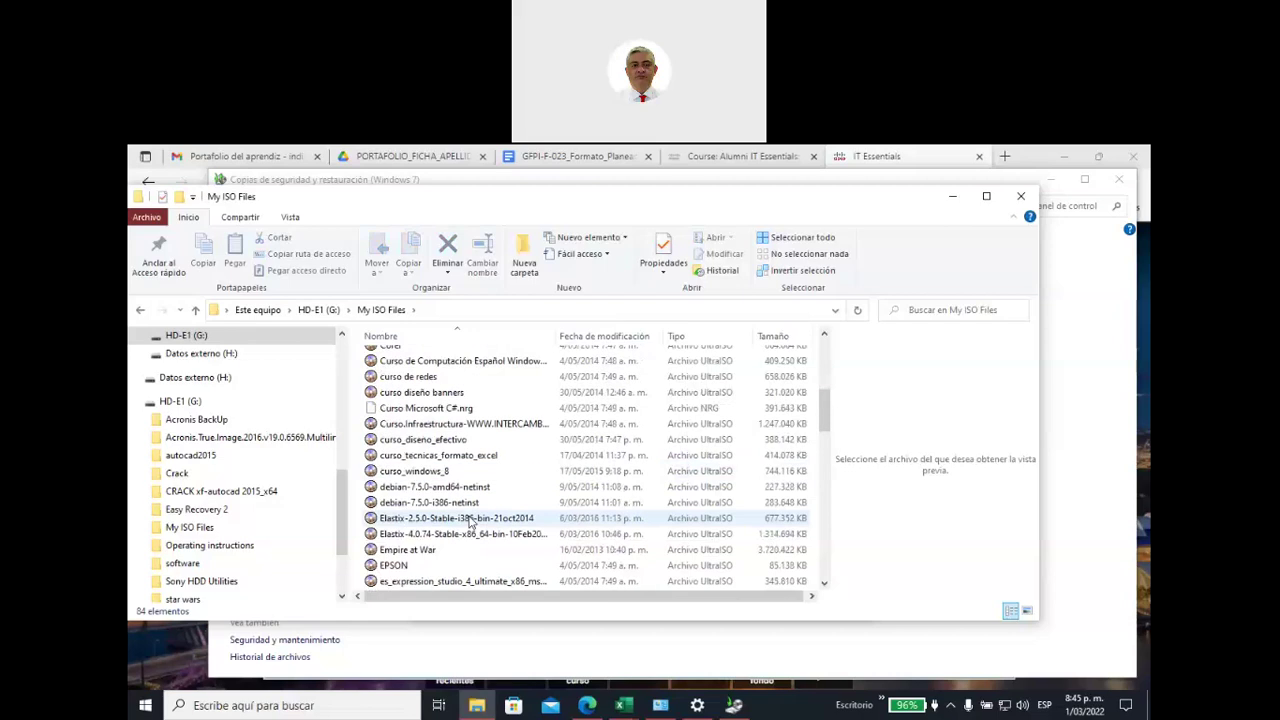
{"action": "scroll", "coordinate": [470, 522], "scroll_direction": "up", "scroll_amount": 3}
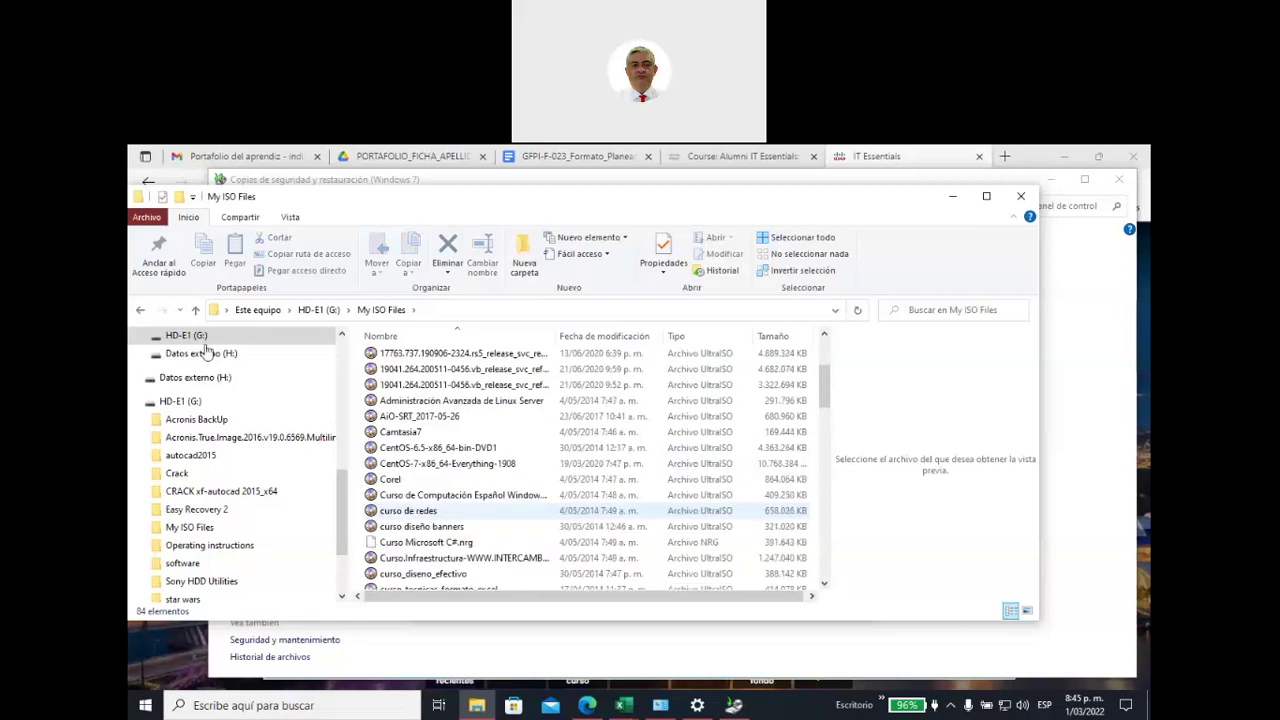
{"action": "left_click", "coordinate": [141, 312]}
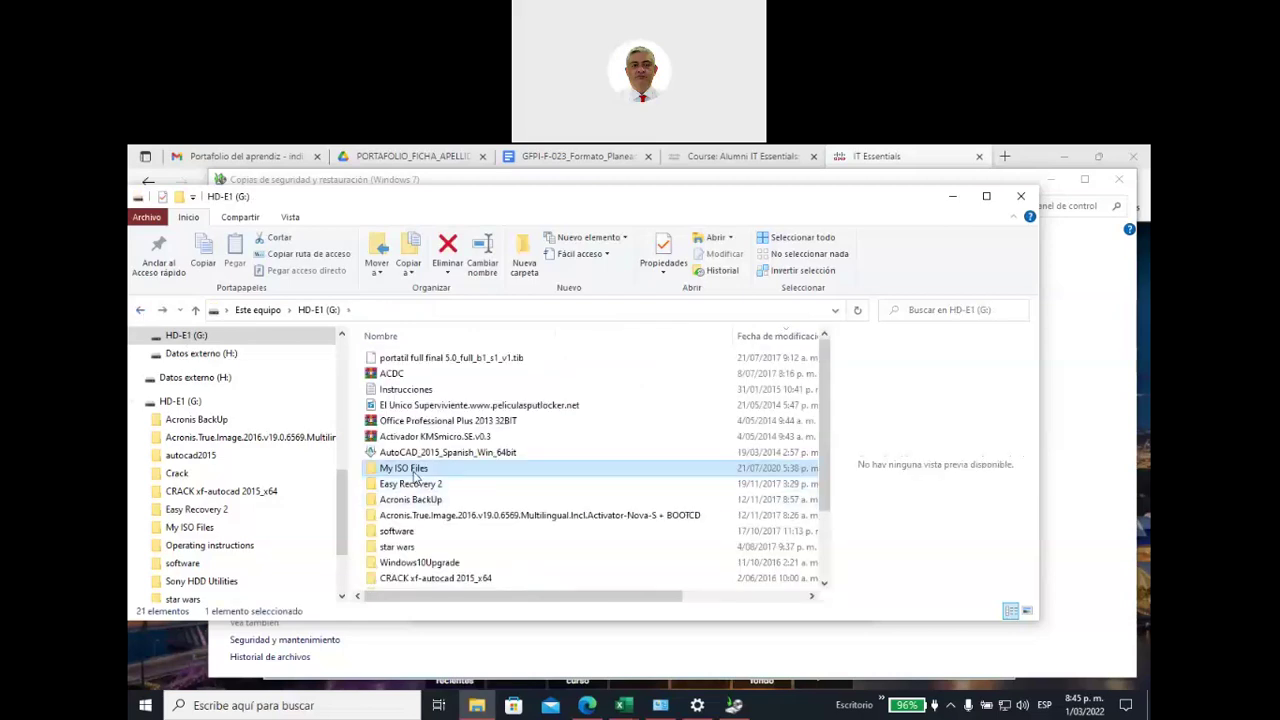
{"action": "double_click", "coordinate": [416, 479]}
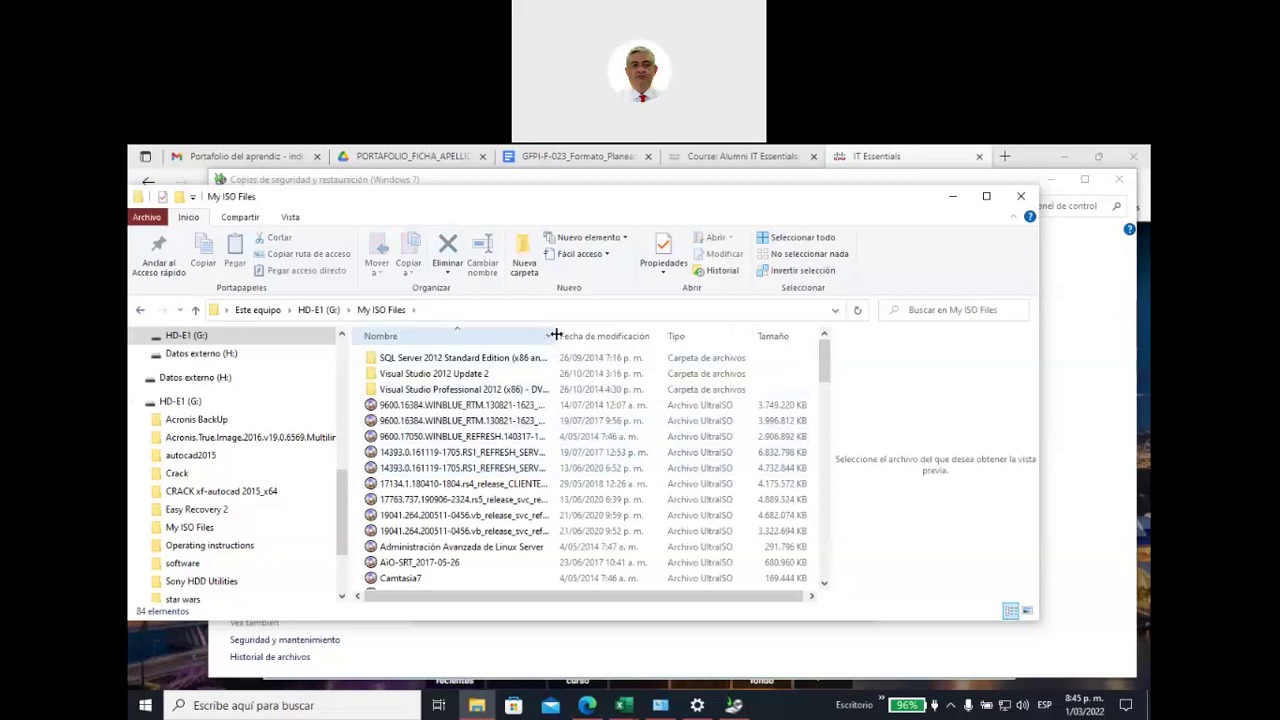
{"action": "double_click", "coordinate": [673, 327]}
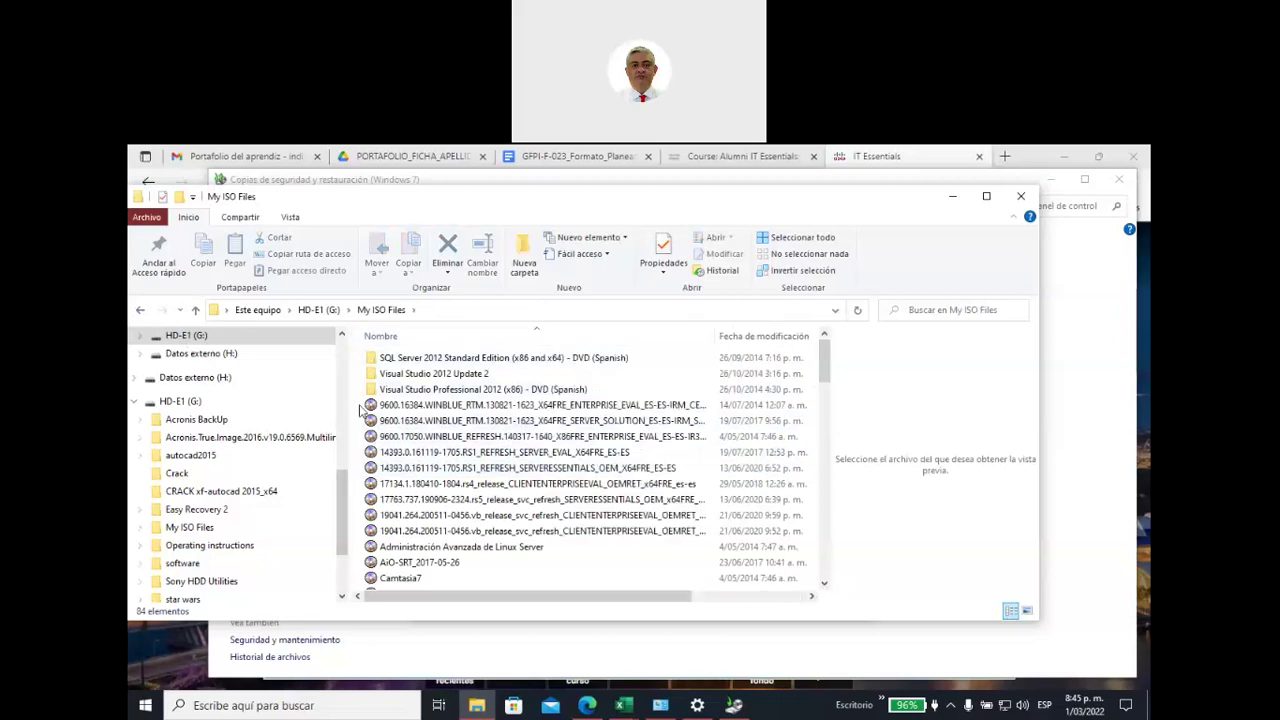
{"action": "mouse_move", "coordinate": [362, 400]}
{"action": "left_mouse_down"}
{"action": "mouse_move", "coordinate": [470, 465]}
{"action": "mouse_move", "coordinate": [565, 487]}
{"action": "mouse_move", "coordinate": [592, 536]}
{"action": "mouse_move", "coordinate": [570, 540]}
{"action": "left_mouse_up"}
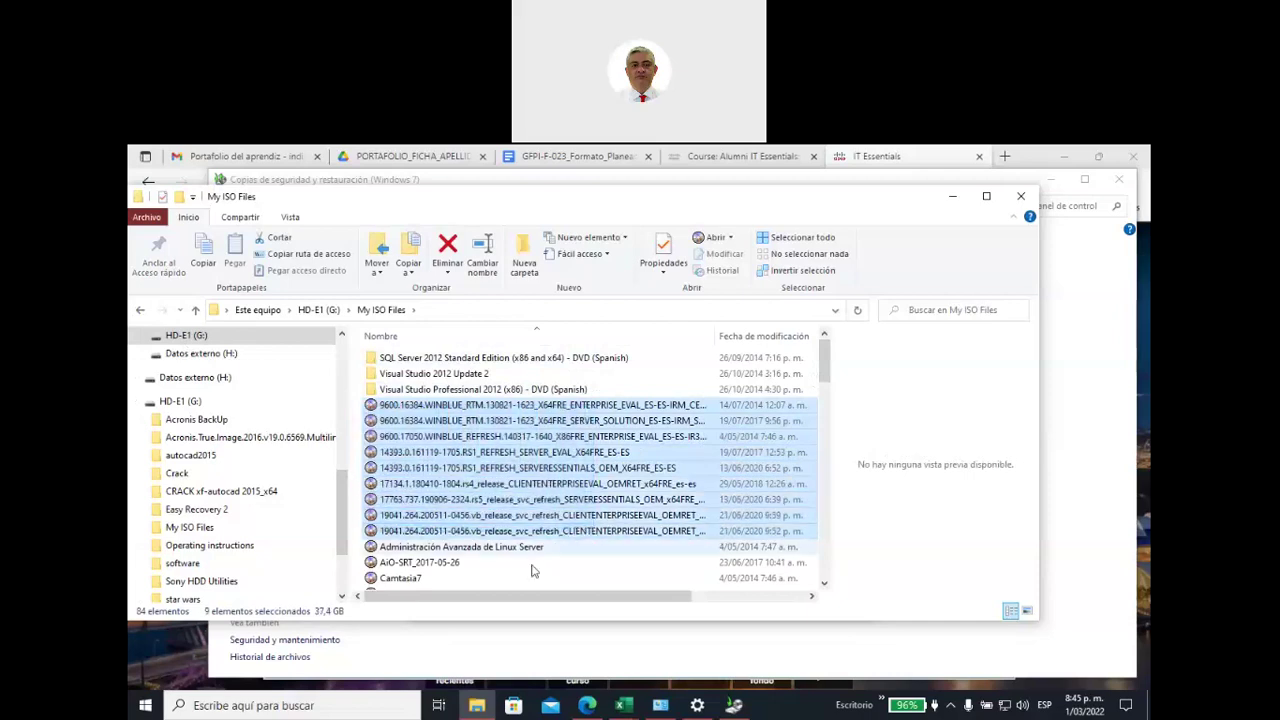
{"action": "key", "text": "Delete"}
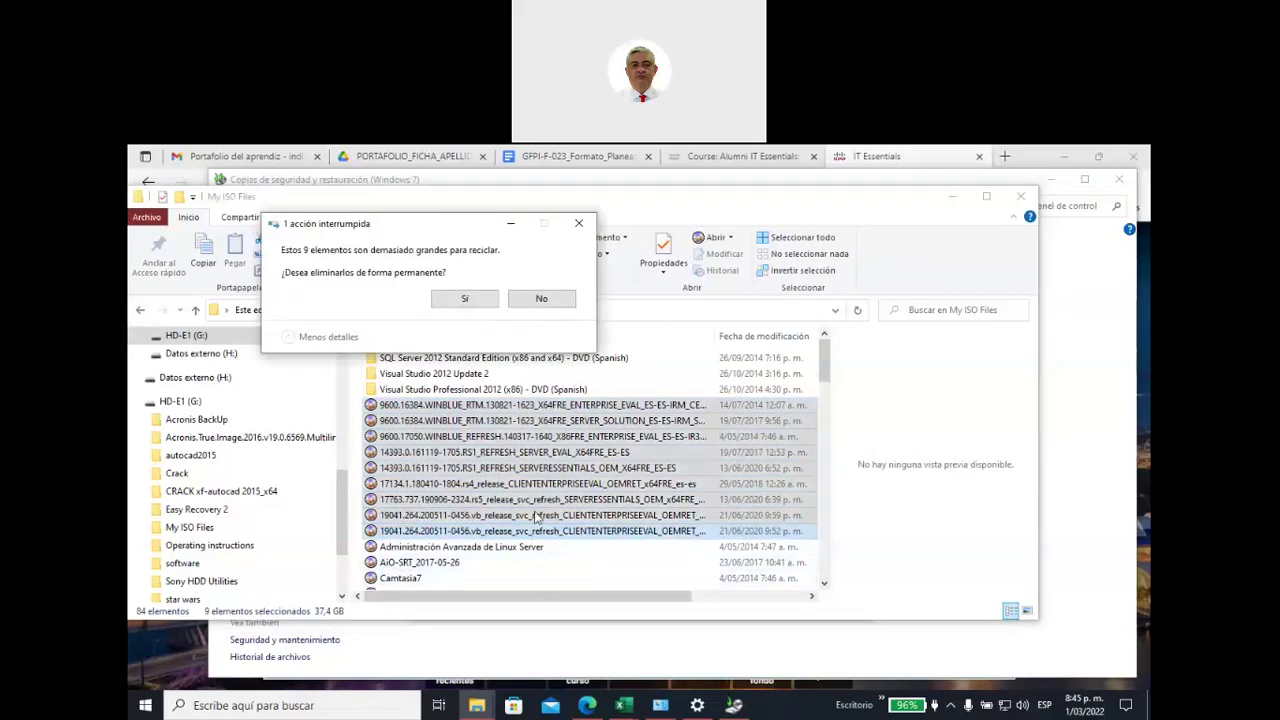
{"action": "left_click", "coordinate": [462, 300]}
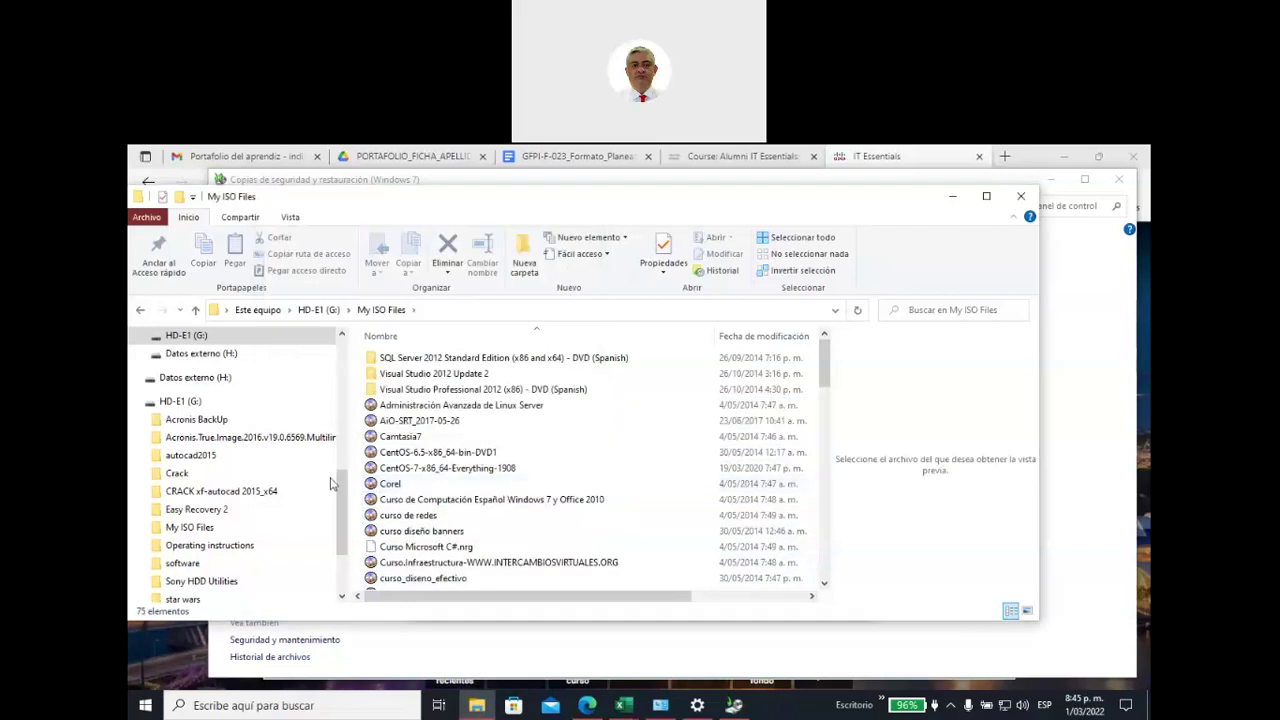
Step: Delete the four ubuntu disc images, versions 16.04.3 through 20.04, from My ISO Files and close the folder window
{"action": "scroll", "coordinate": [425, 507], "scroll_direction": "down", "scroll_amount": 8}
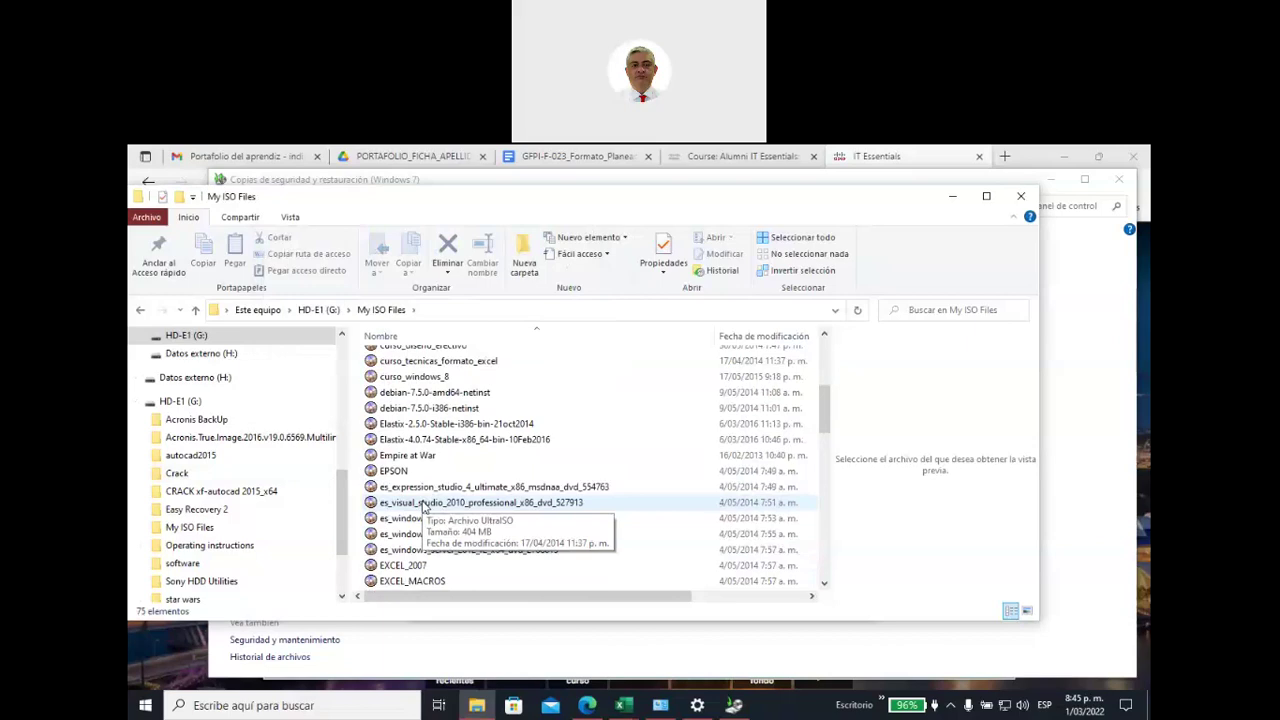
{"action": "scroll", "coordinate": [425, 513], "scroll_direction": "down", "scroll_amount": 10}
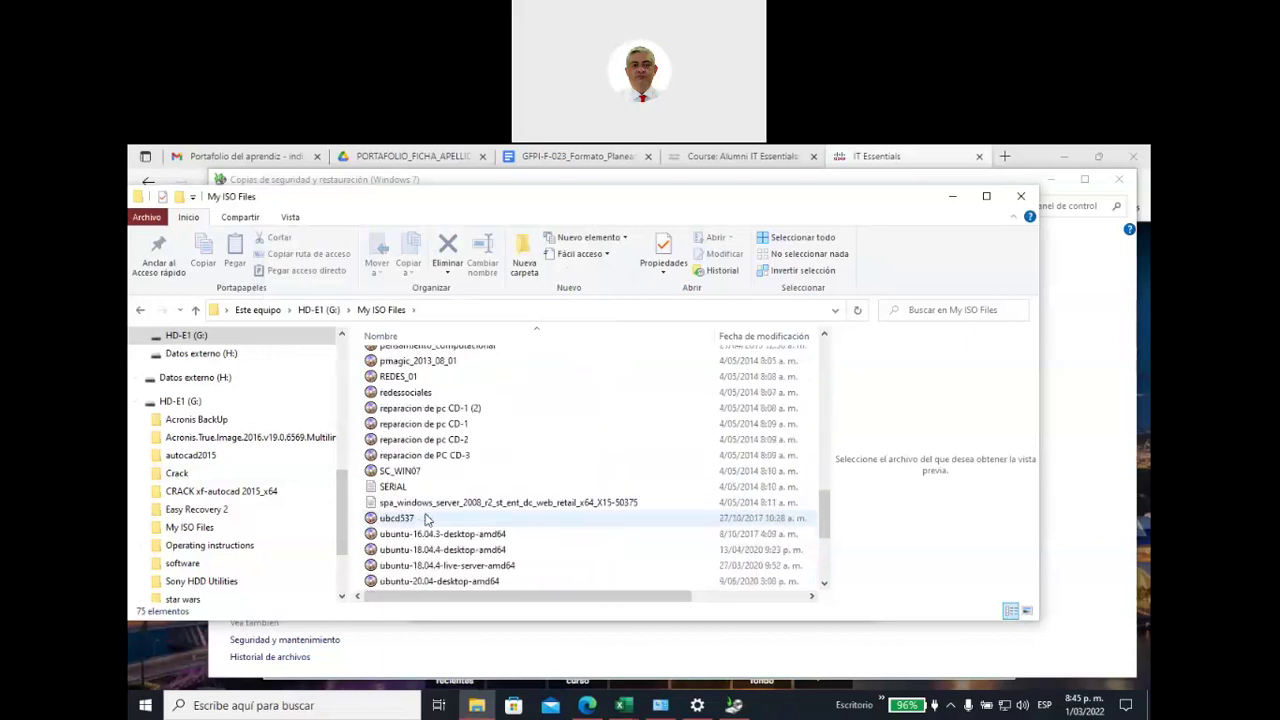
{"action": "scroll", "coordinate": [427, 519], "scroll_direction": "up", "scroll_amount": 3}
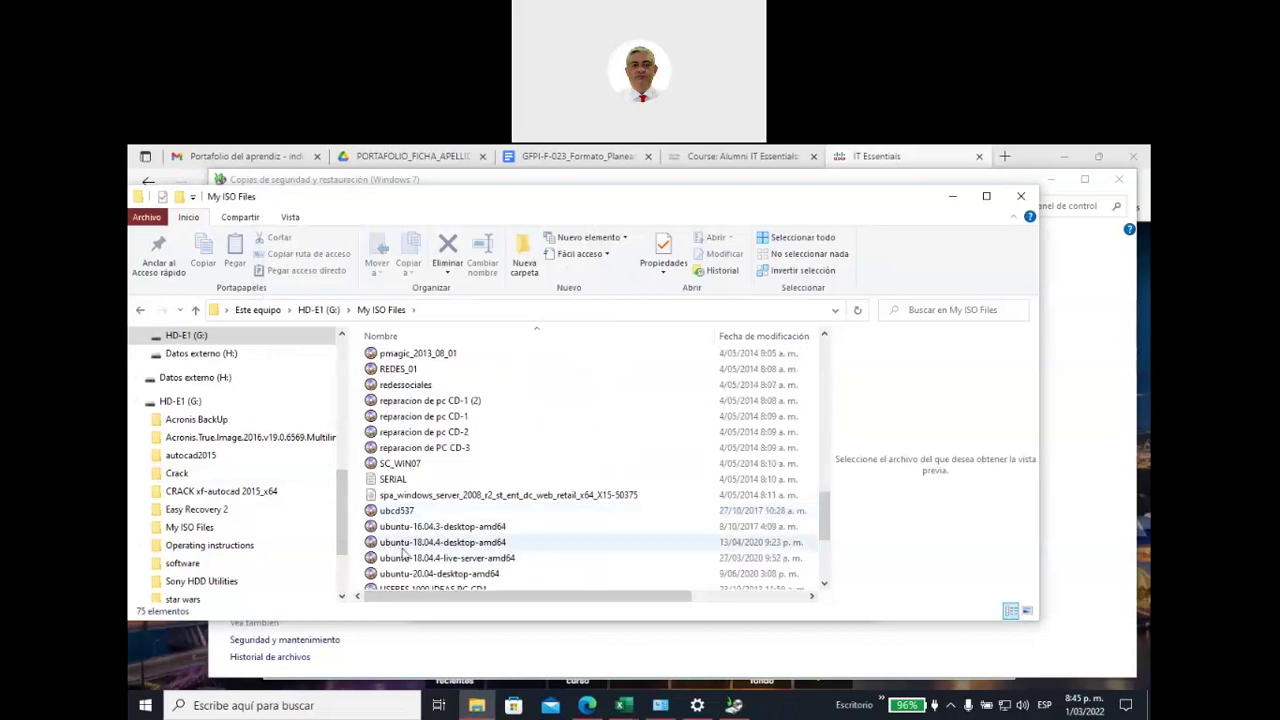
{"action": "left_click_drag", "start_coordinate": [364, 490], "coordinate": [499, 540]}
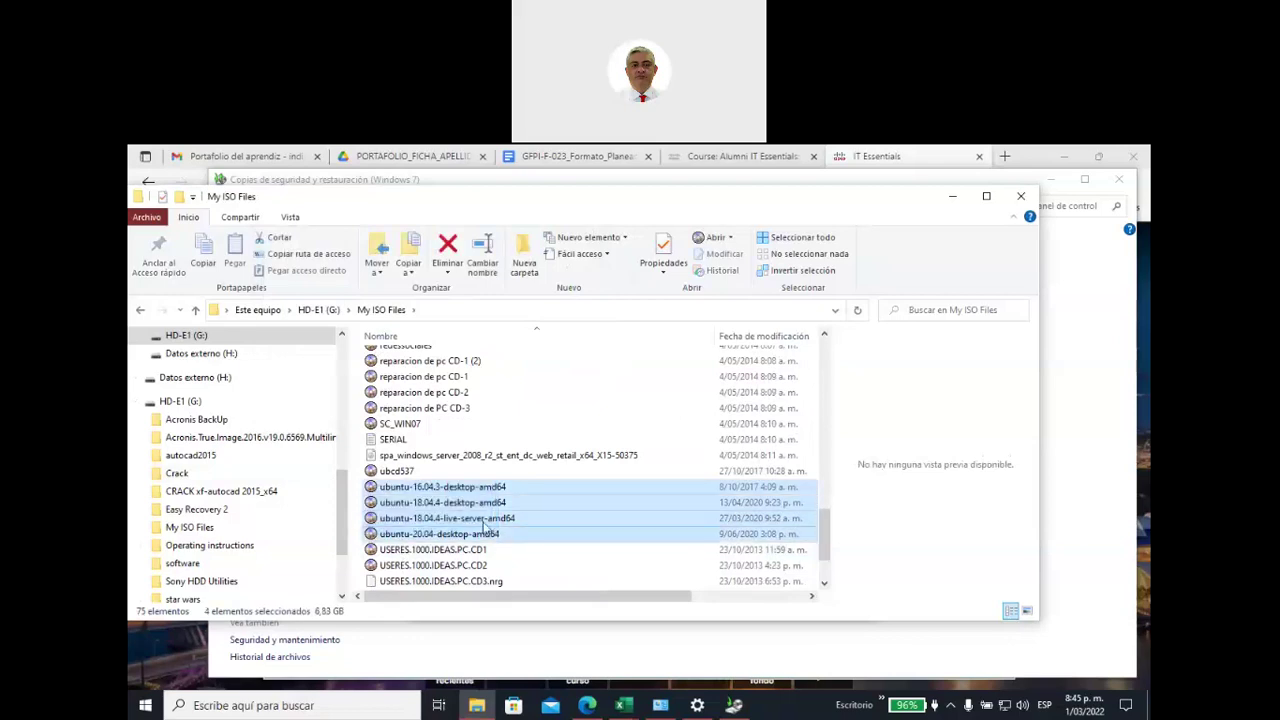
{"action": "key", "text": "Delete"}
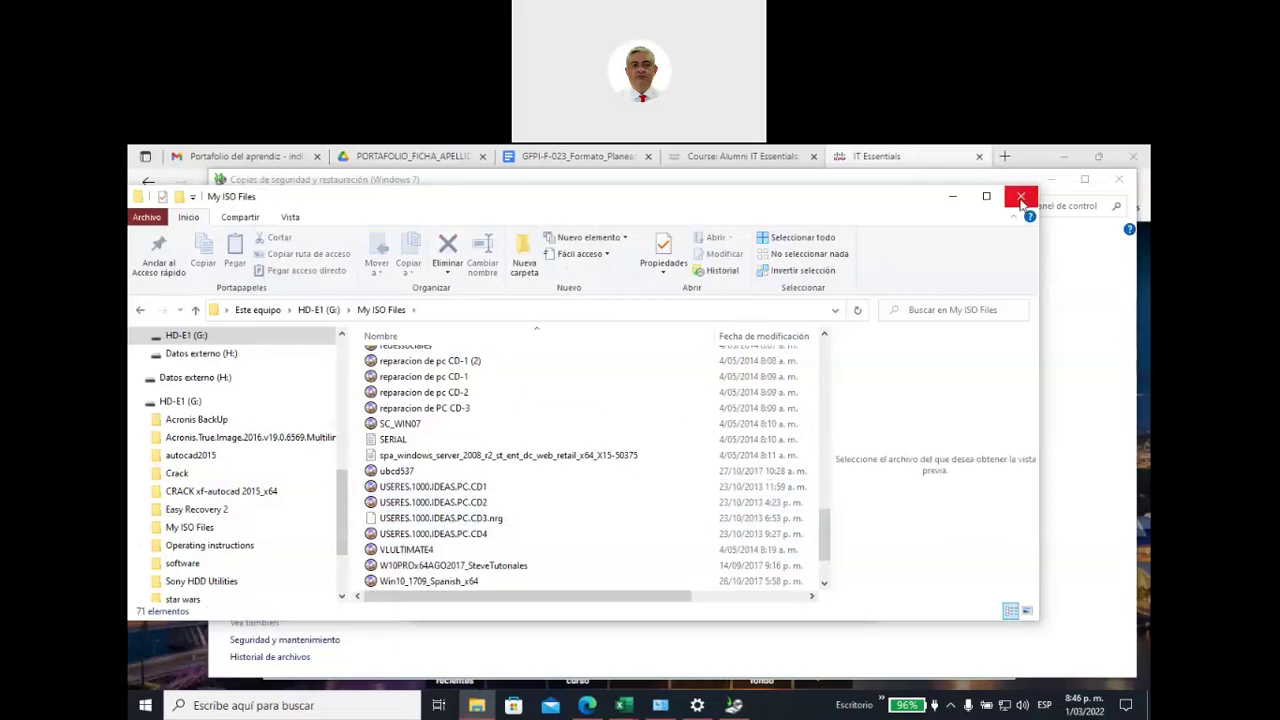
{"action": "left_click", "coordinate": [1021, 197]}
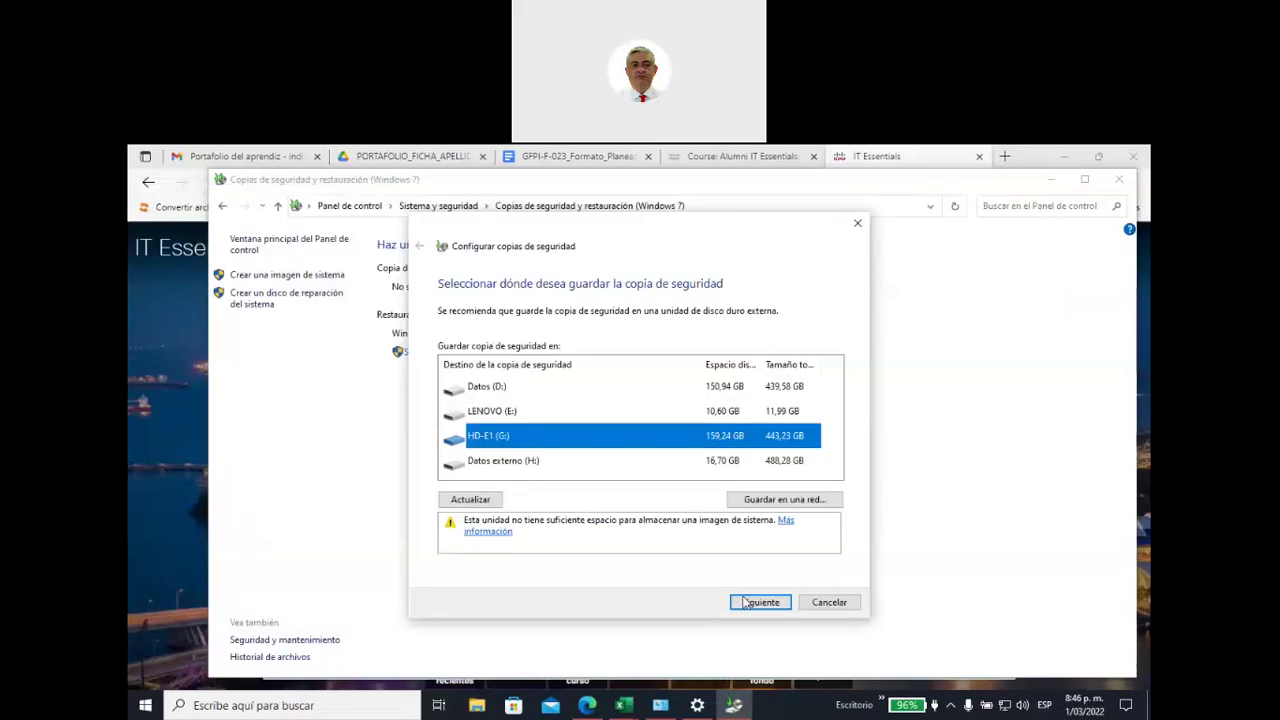
Step: Cancel the open backup setup and empty the Recycle Bin from the desktop
{"action": "left_click", "coordinate": [826, 603]}
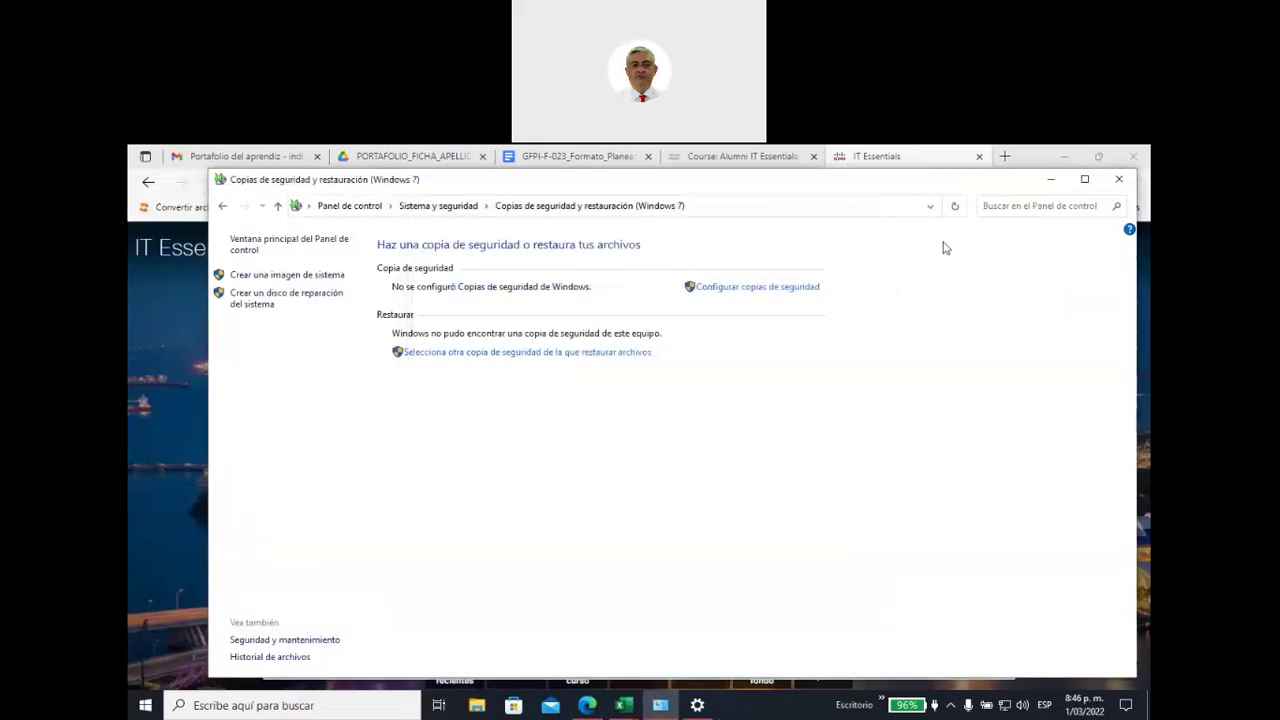
{"action": "left_click", "coordinate": [513, 705]}
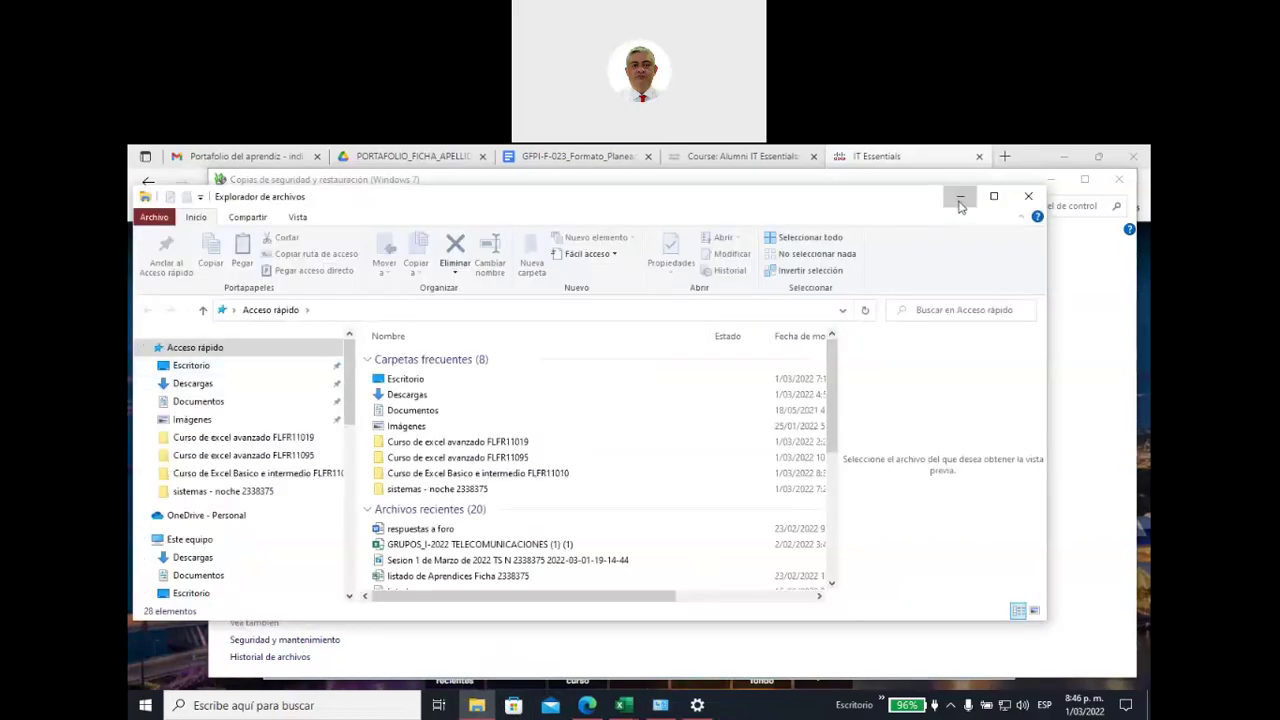
{"action": "left_click", "coordinate": [960, 197]}
{"action": "left_click", "coordinate": [1147, 695]}
{"action": "right_click", "coordinate": [186, 335]}
{"action": "left_click", "coordinate": [252, 369]}
{"action": "left_click", "coordinate": [697, 438]}
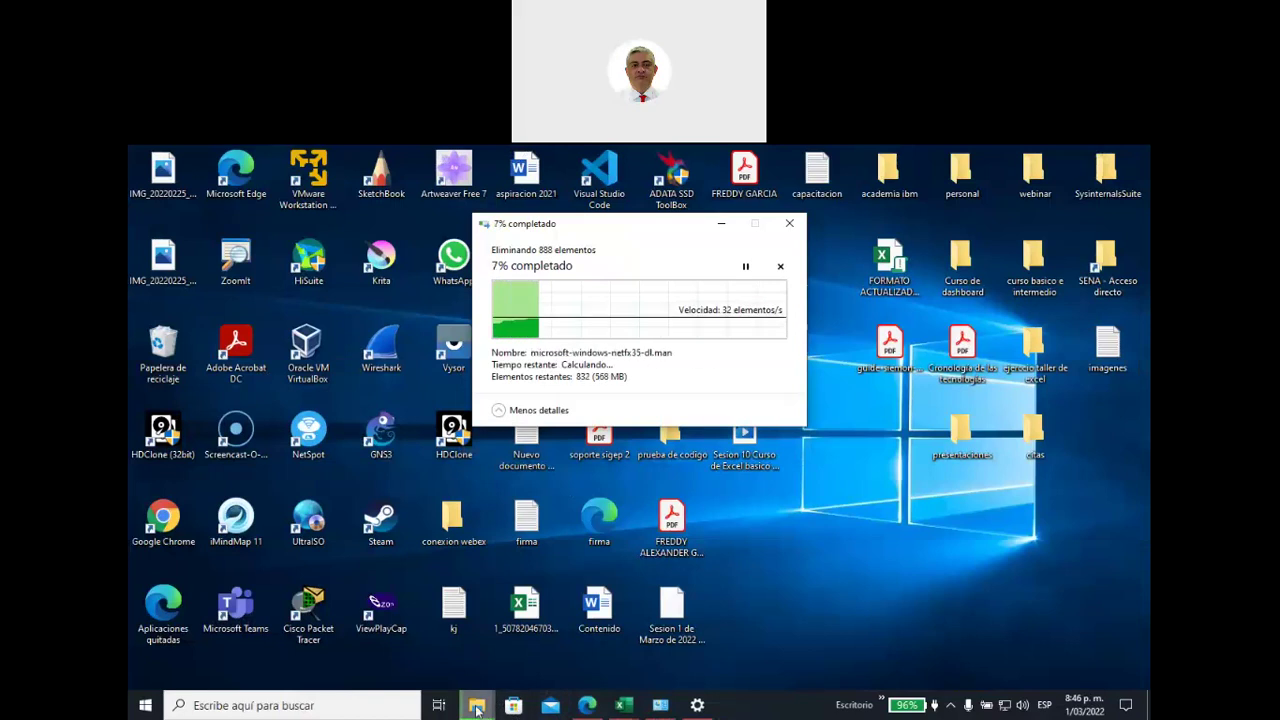
Step: Return to Copias de seguridad y restauración, restart the backup setup, and choose HD-E1 (G:) as the destination
{"action": "mouse_move", "coordinate": [477, 708]}
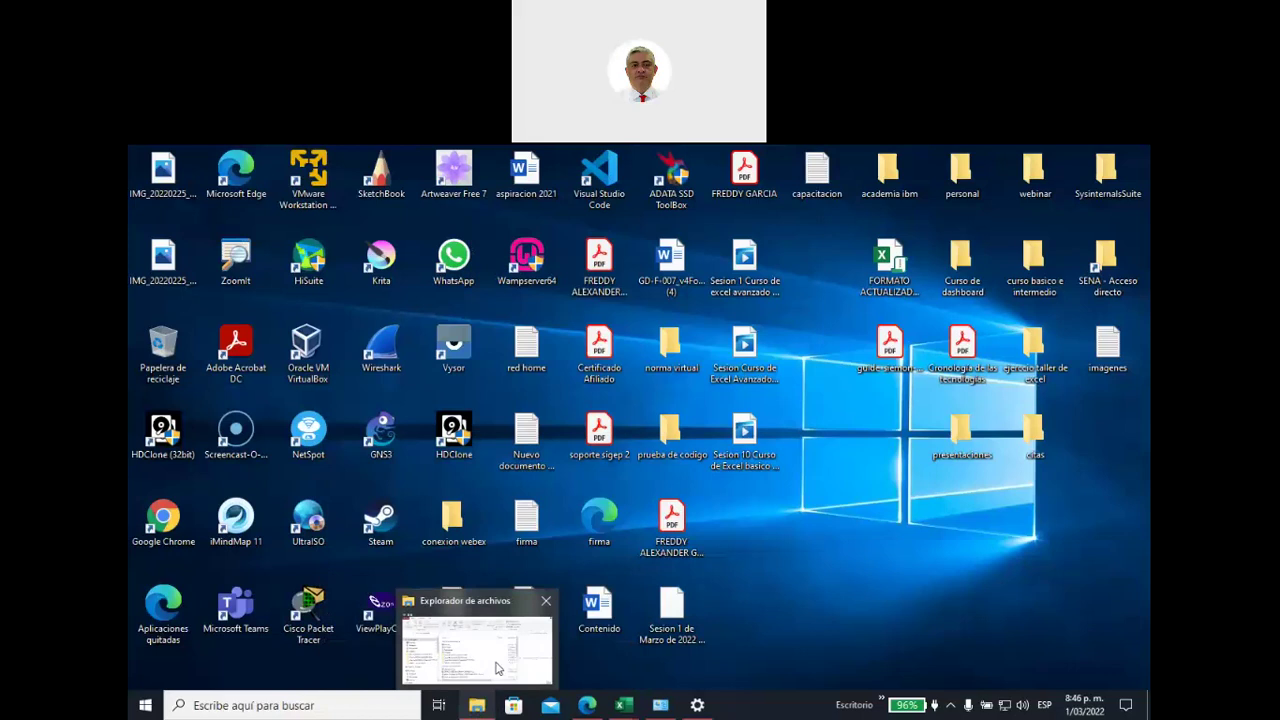
{"action": "left_click", "coordinate": [497, 668]}
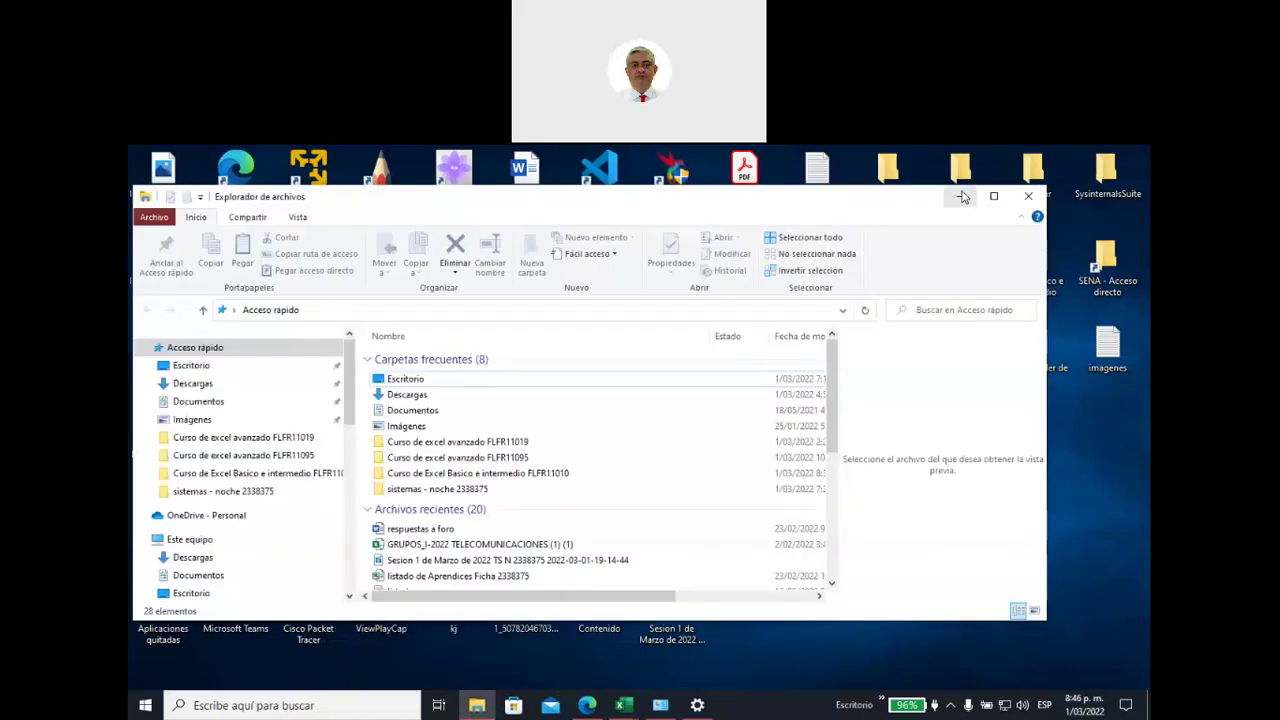
{"action": "left_click", "coordinate": [962, 197]}
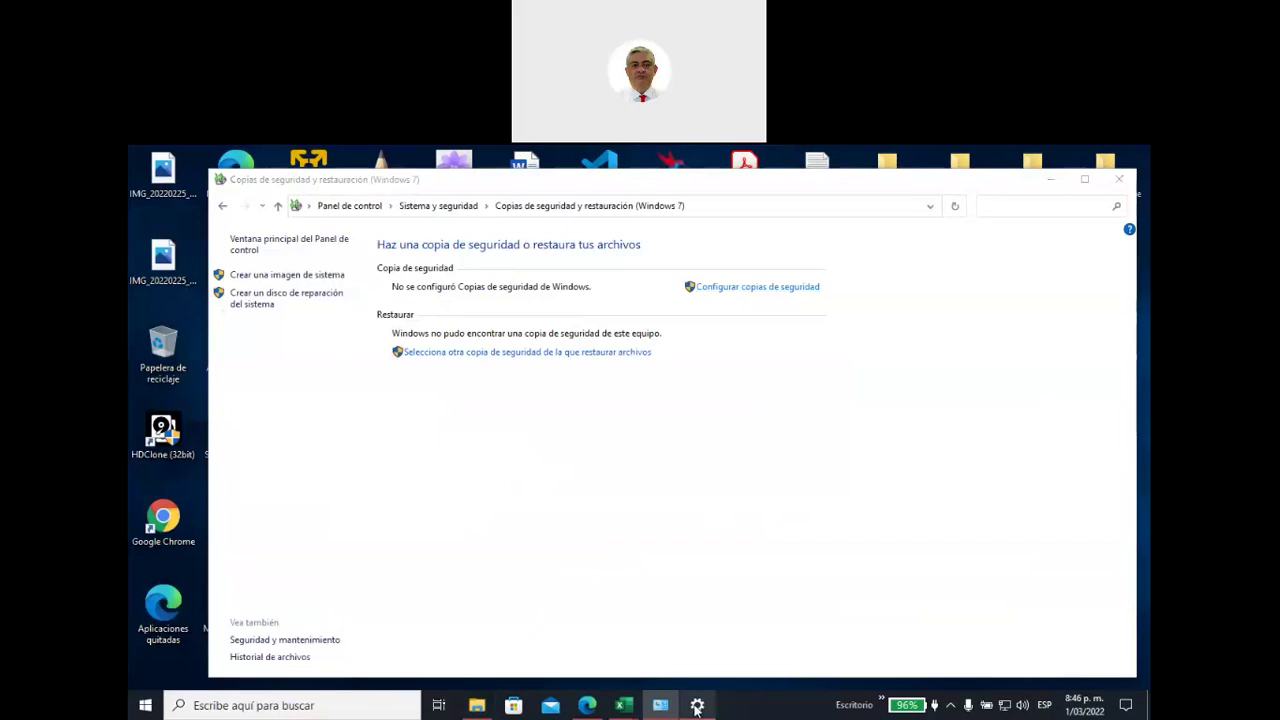
{"action": "left_click", "coordinate": [712, 358]}
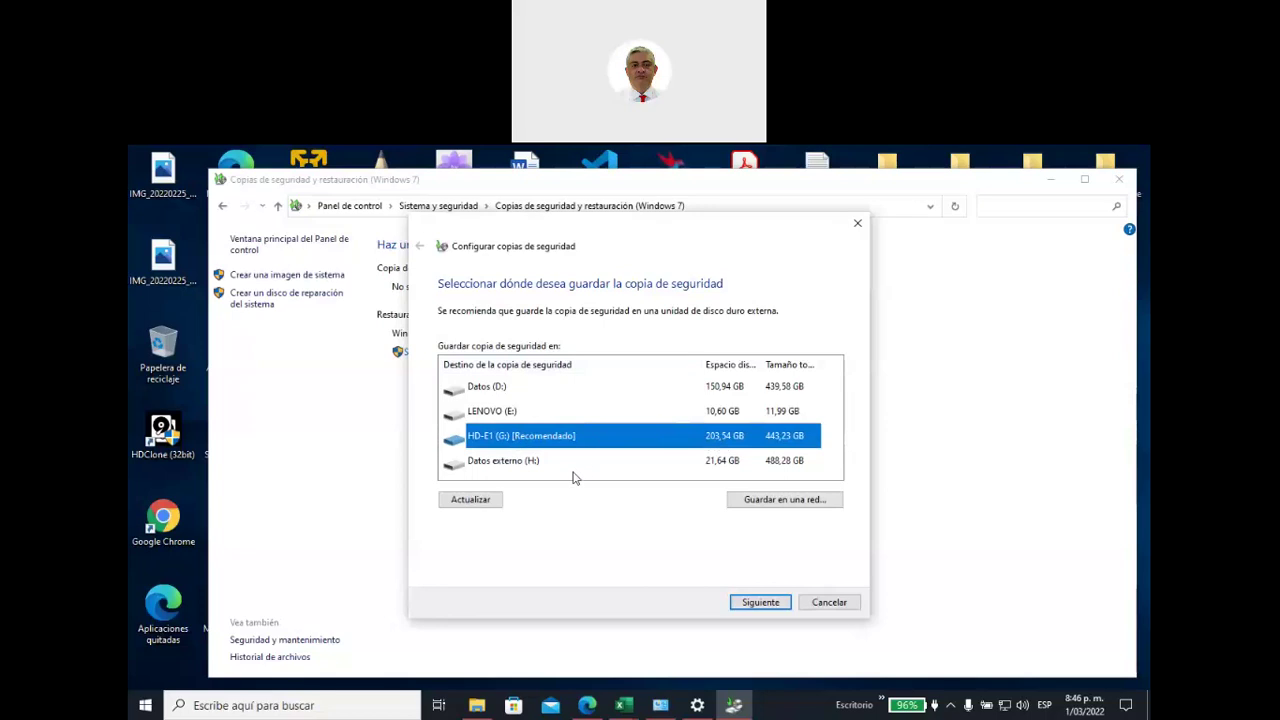
{"action": "left_click", "coordinate": [524, 462]}
{"action": "left_click", "coordinate": [526, 437]}
{"action": "left_click", "coordinate": [746, 604]}
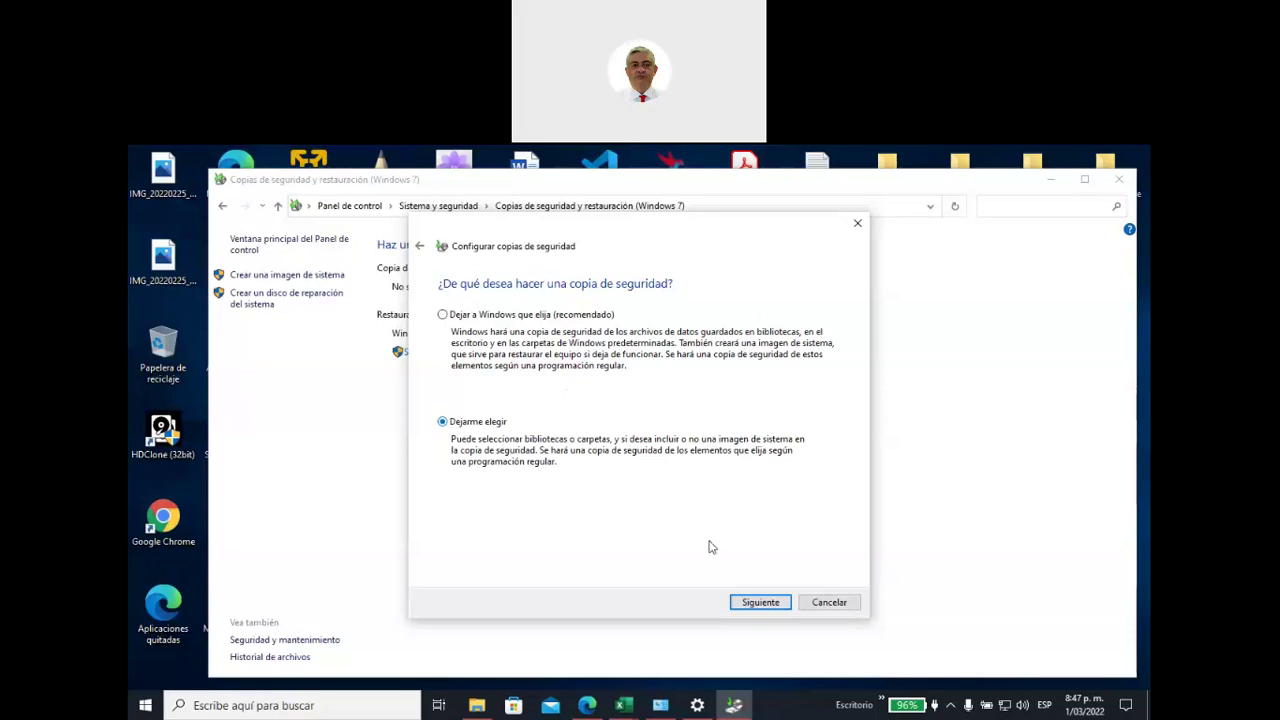
Step: Use the Dejarme elegir option and exclude the Música, CameraRoll and Vídeos libraries from the backup
{"action": "left_click", "coordinate": [752, 601]}
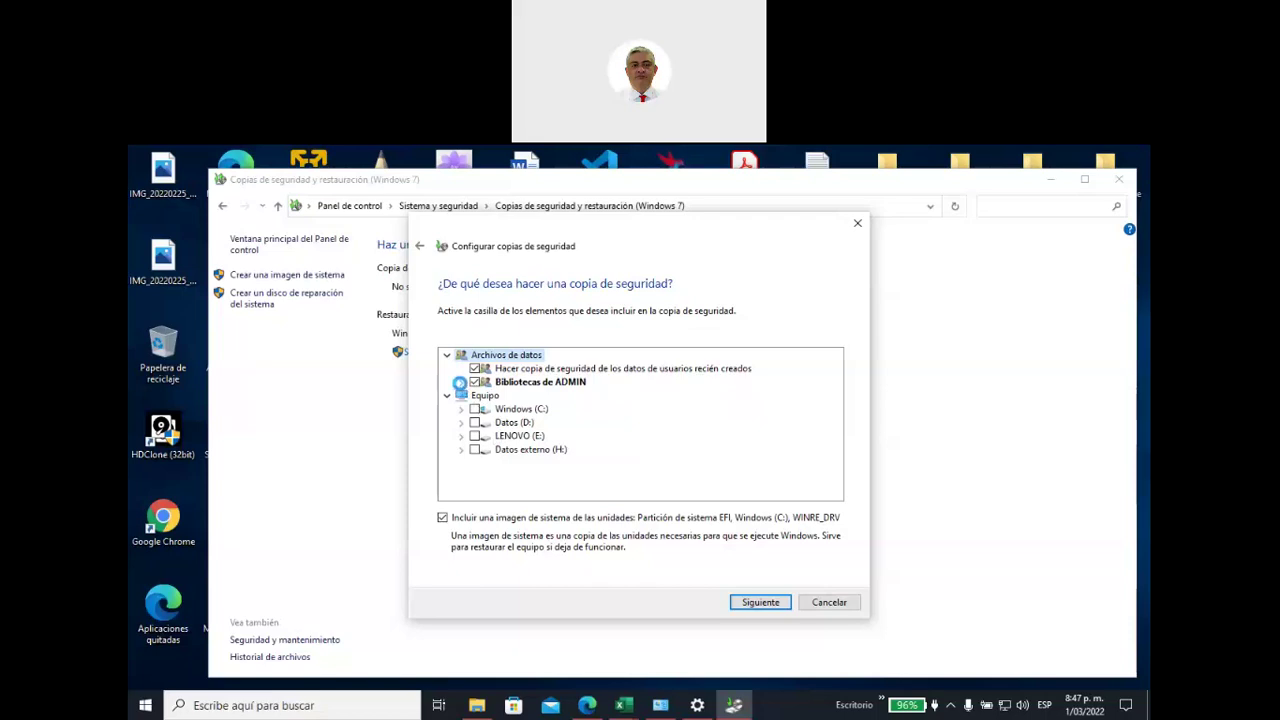
{"action": "left_click", "coordinate": [461, 382]}
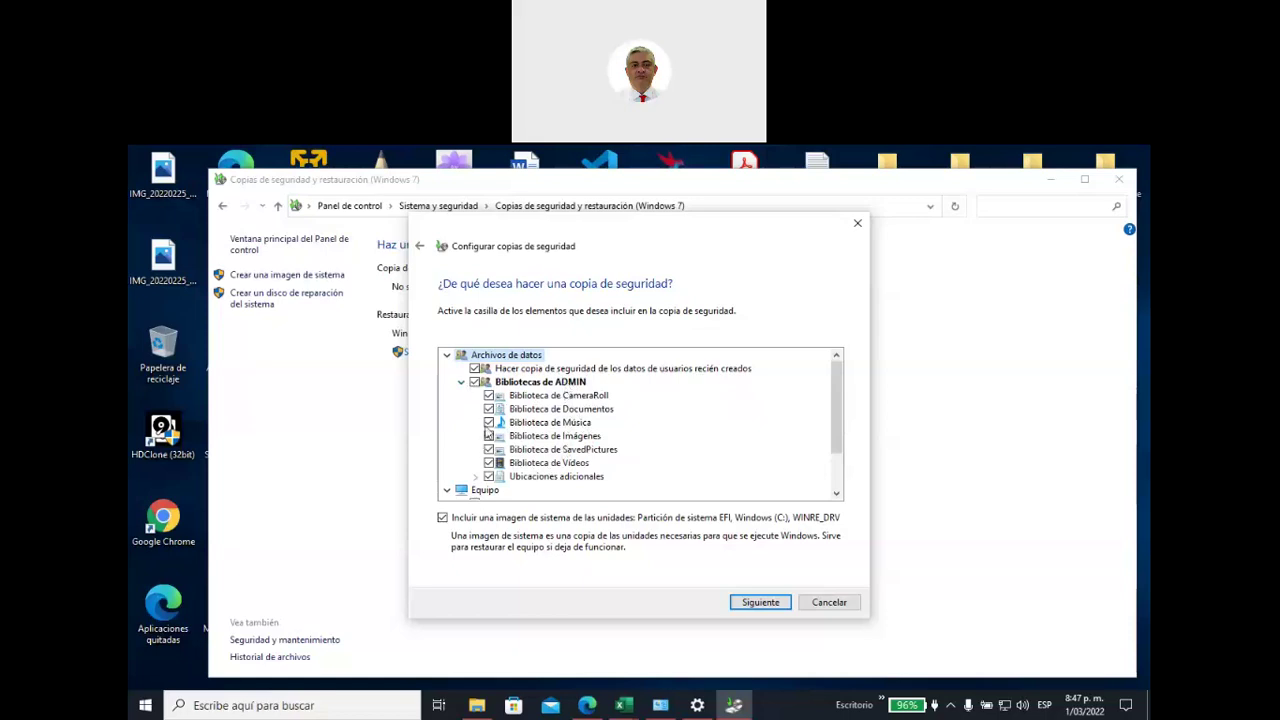
{"action": "left_click", "coordinate": [489, 422]}
{"action": "left_click", "coordinate": [489, 396]}
{"action": "left_click", "coordinate": [489, 463]}
Step: Include the Windows (C:) and LENOVO (E:) drives in the backup and review the configuration summary
{"action": "scroll", "coordinate": [463, 430], "scroll_direction": "down", "scroll_amount": 2}
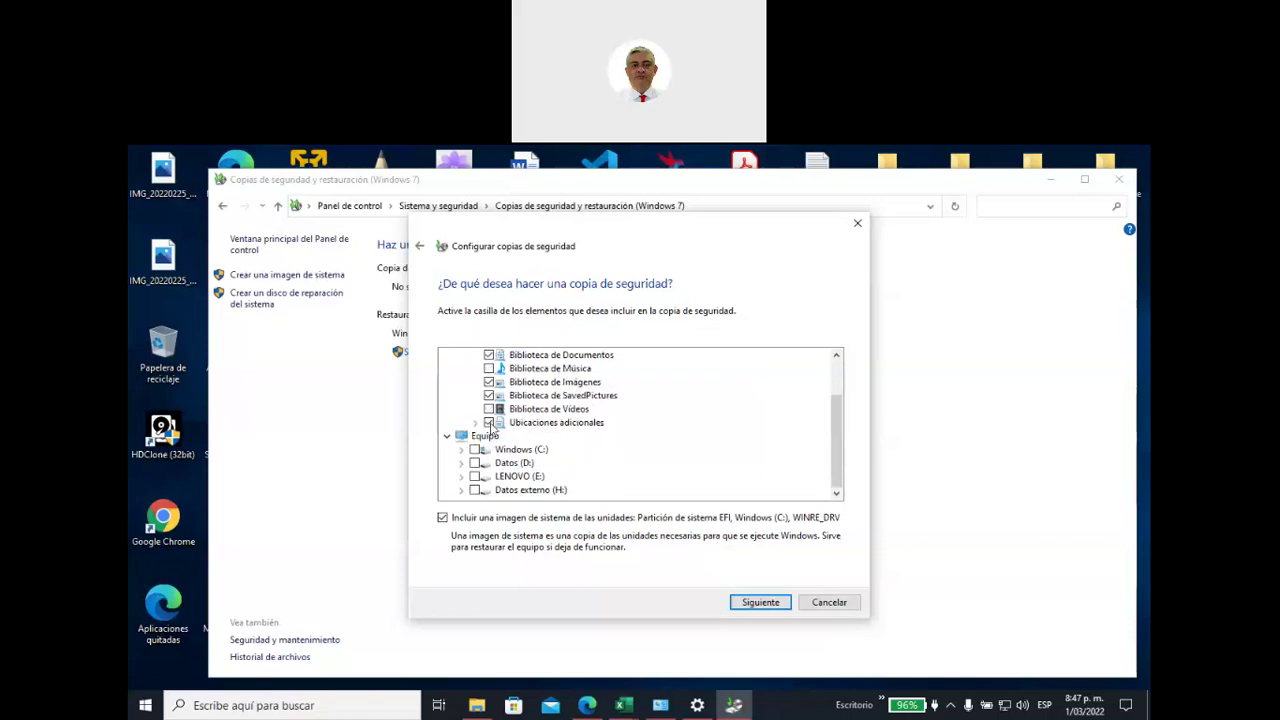
{"action": "left_click", "coordinate": [476, 450]}
{"action": "left_click", "coordinate": [476, 477]}
{"action": "left_click", "coordinate": [755, 603]}
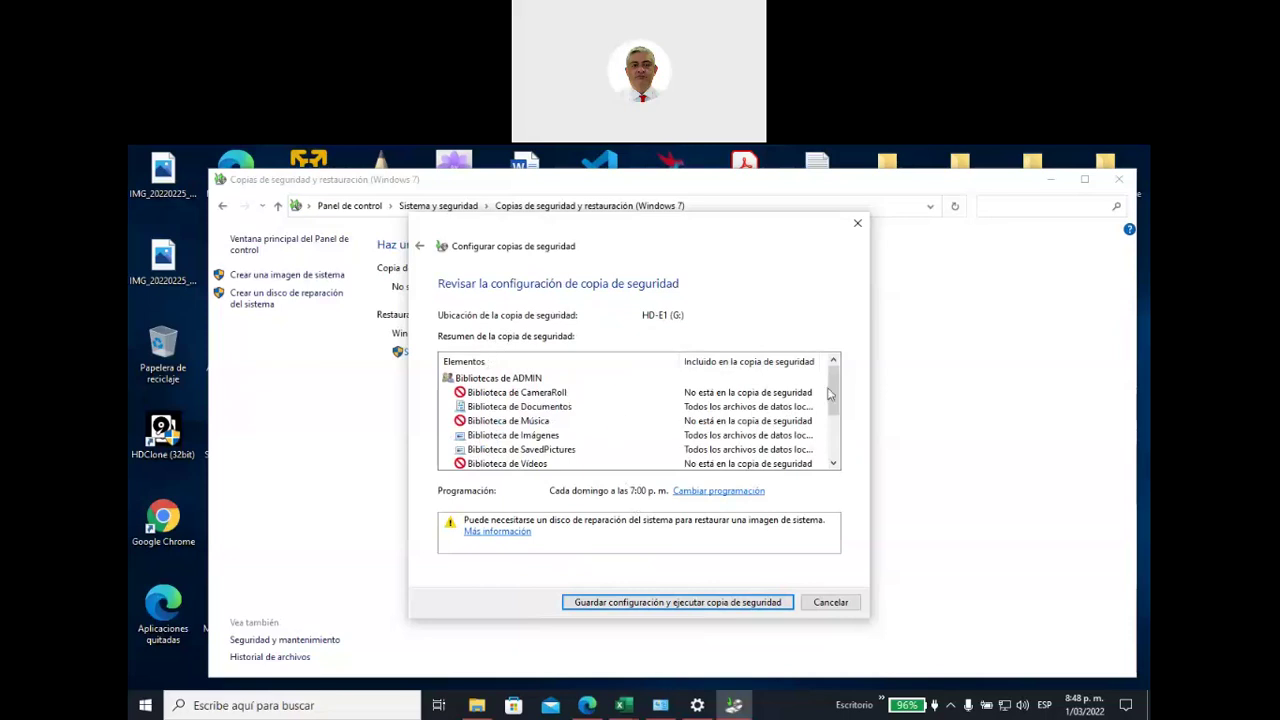
{"action": "mouse_move", "coordinate": [837, 392]}
{"action": "left_mouse_down"}
{"action": "mouse_move", "coordinate": [838, 442]}
{"action": "mouse_move", "coordinate": [832, 383]}
{"action": "left_mouse_up"}
Step: Check the backup frequency options and accept the schedule of Semanal, domingo, 7:00 p. m
{"action": "left_click", "coordinate": [710, 491]}
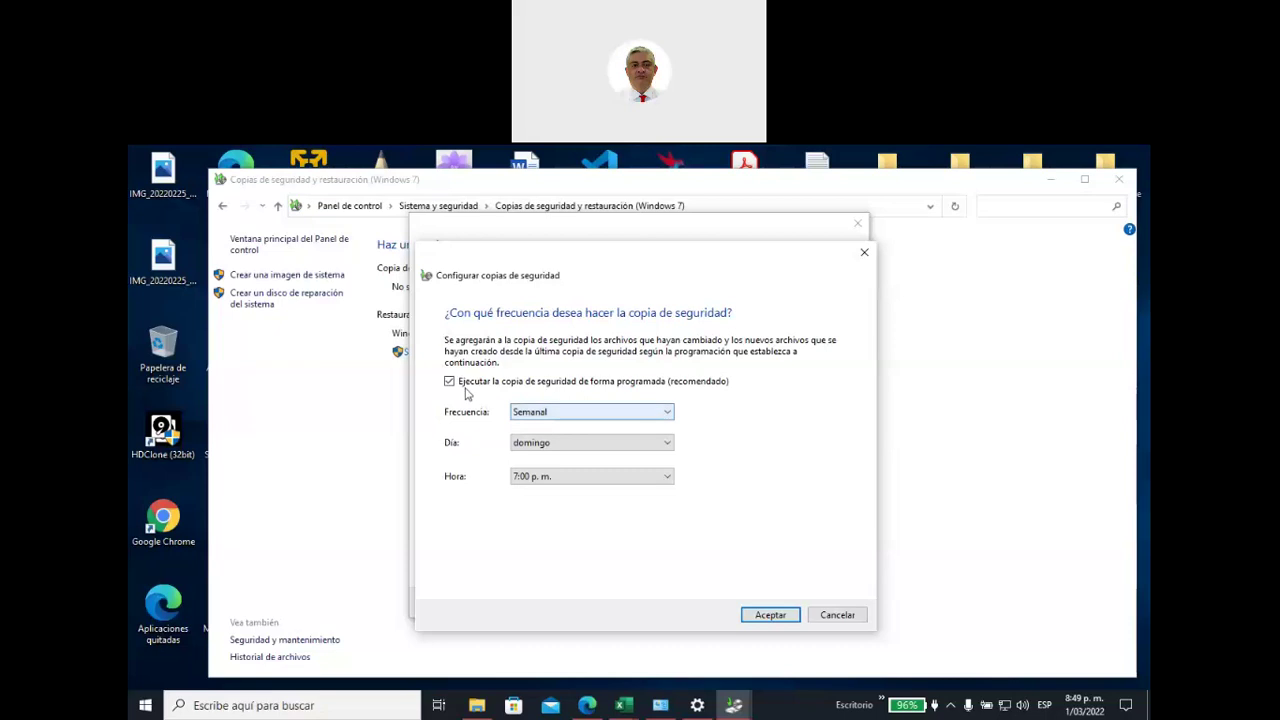
{"action": "left_click", "coordinate": [668, 415]}
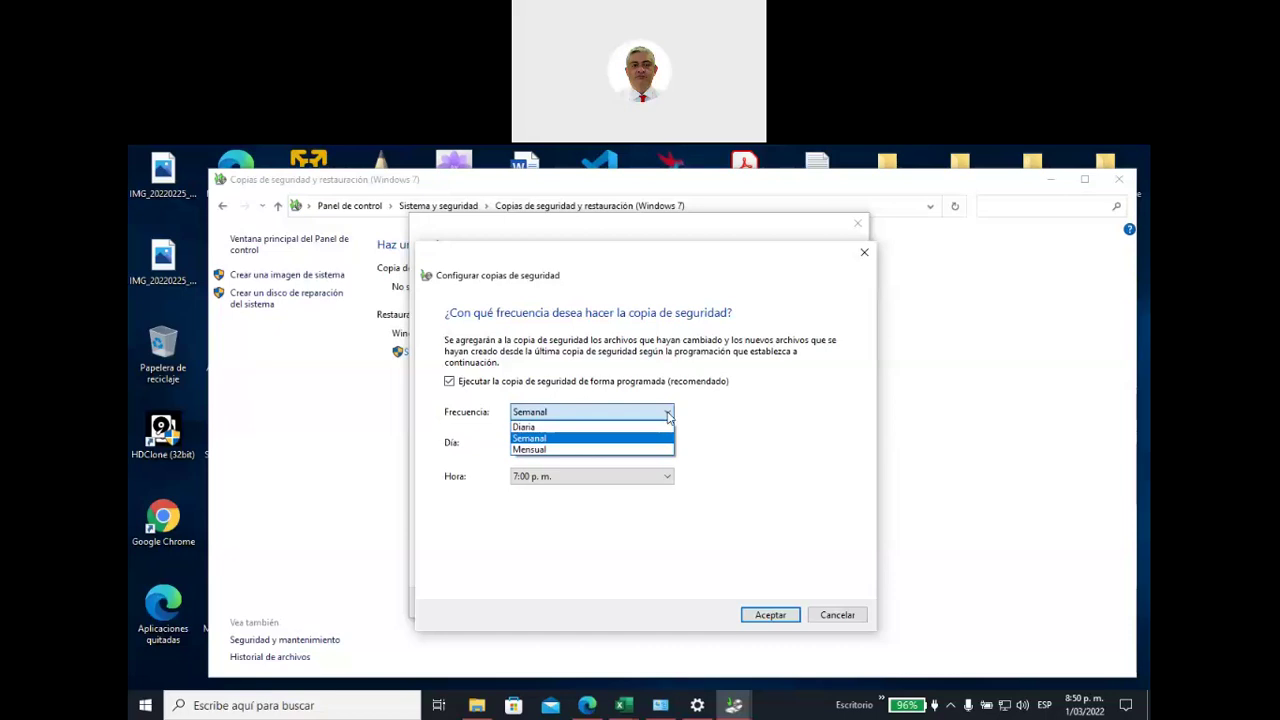
{"action": "left_click", "coordinate": [706, 438]}
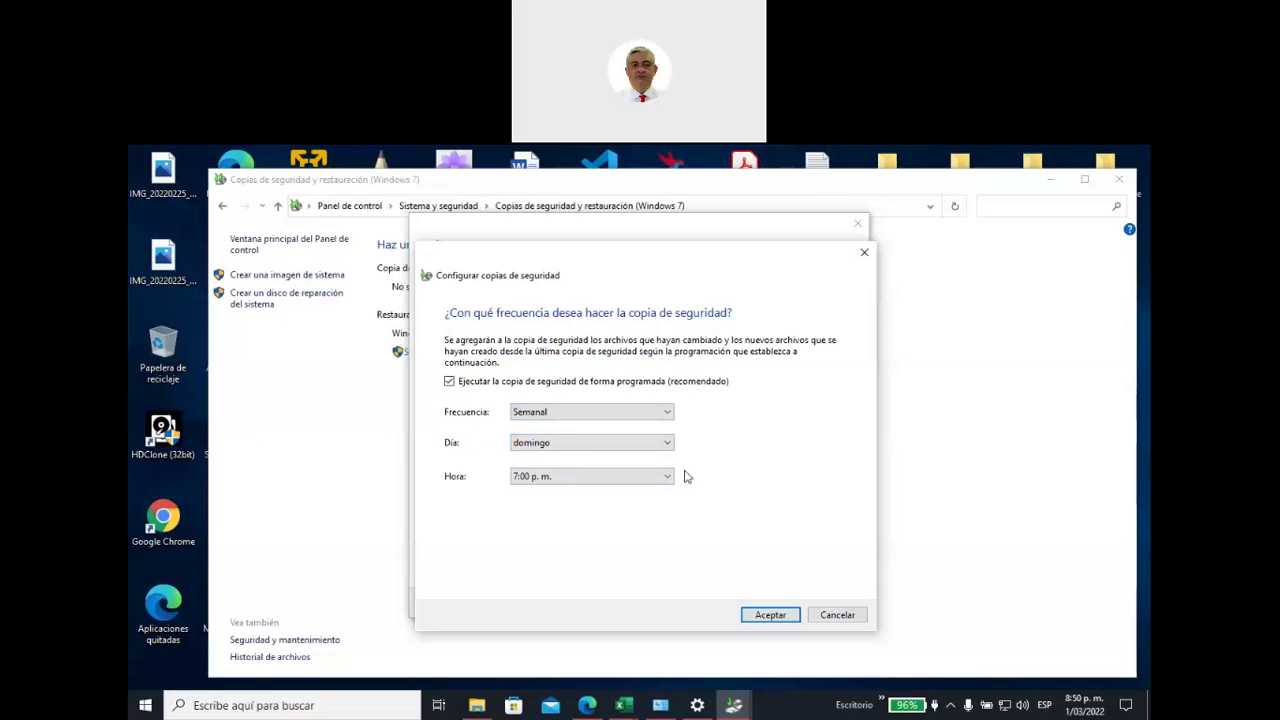
{"action": "left_click", "coordinate": [773, 616]}
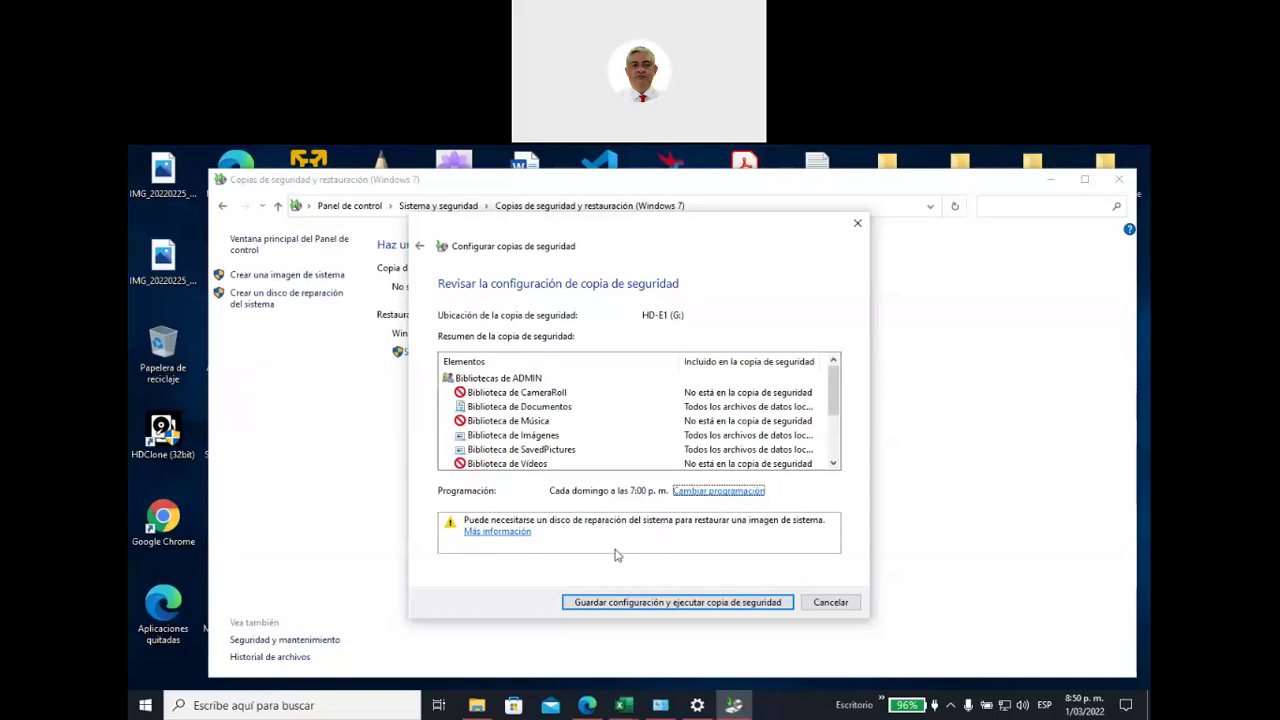
Step: Save the configuration, run the backup, and open its progress details
{"action": "left_click", "coordinate": [687, 606]}
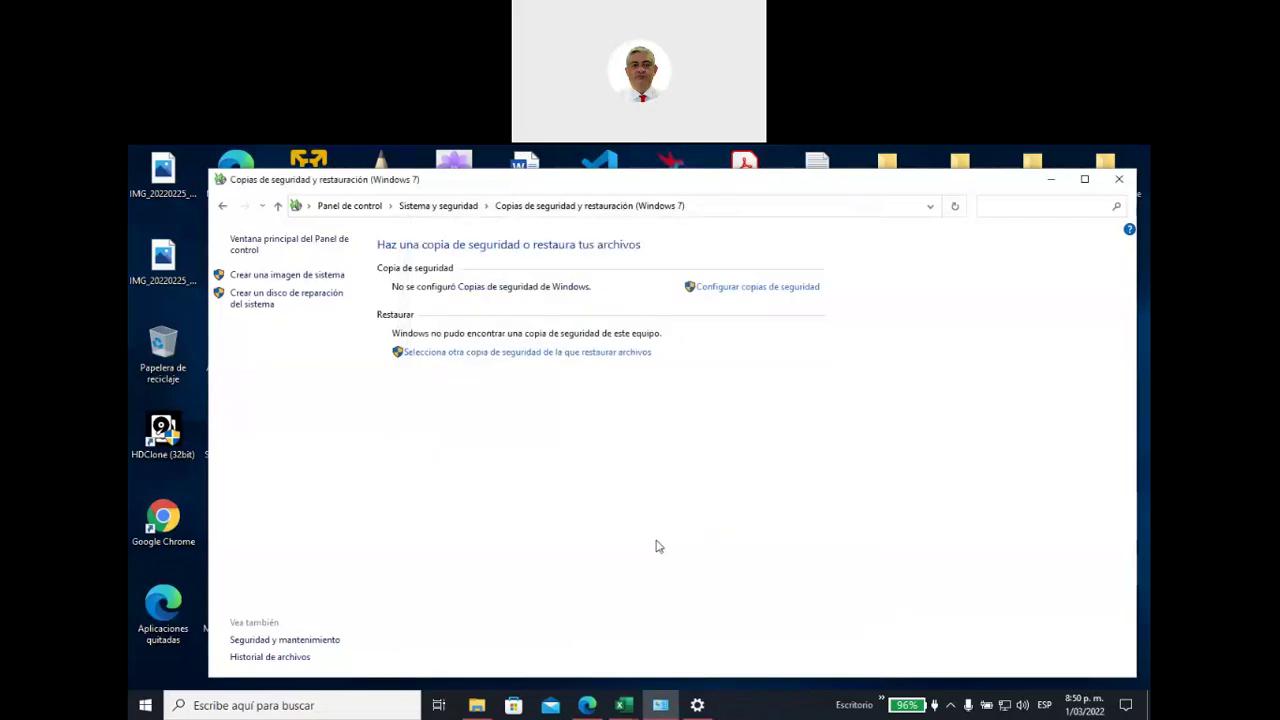
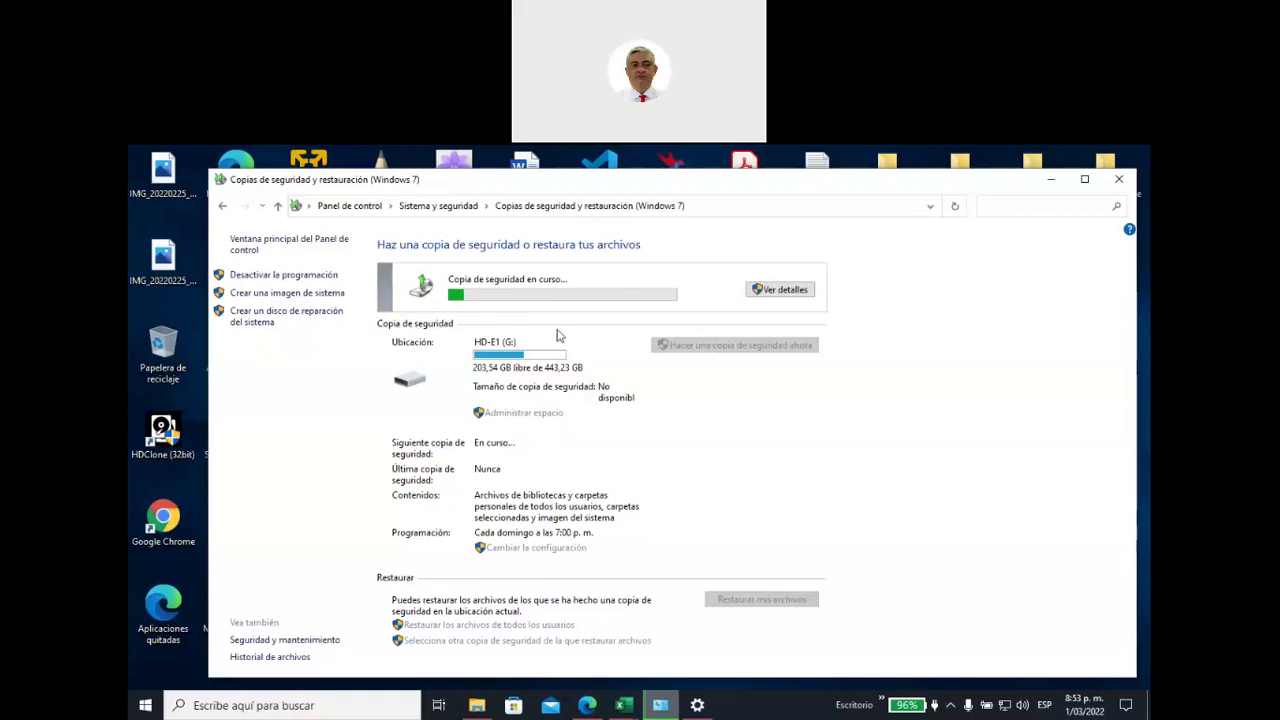
{"action": "left_click", "coordinate": [771, 292]}
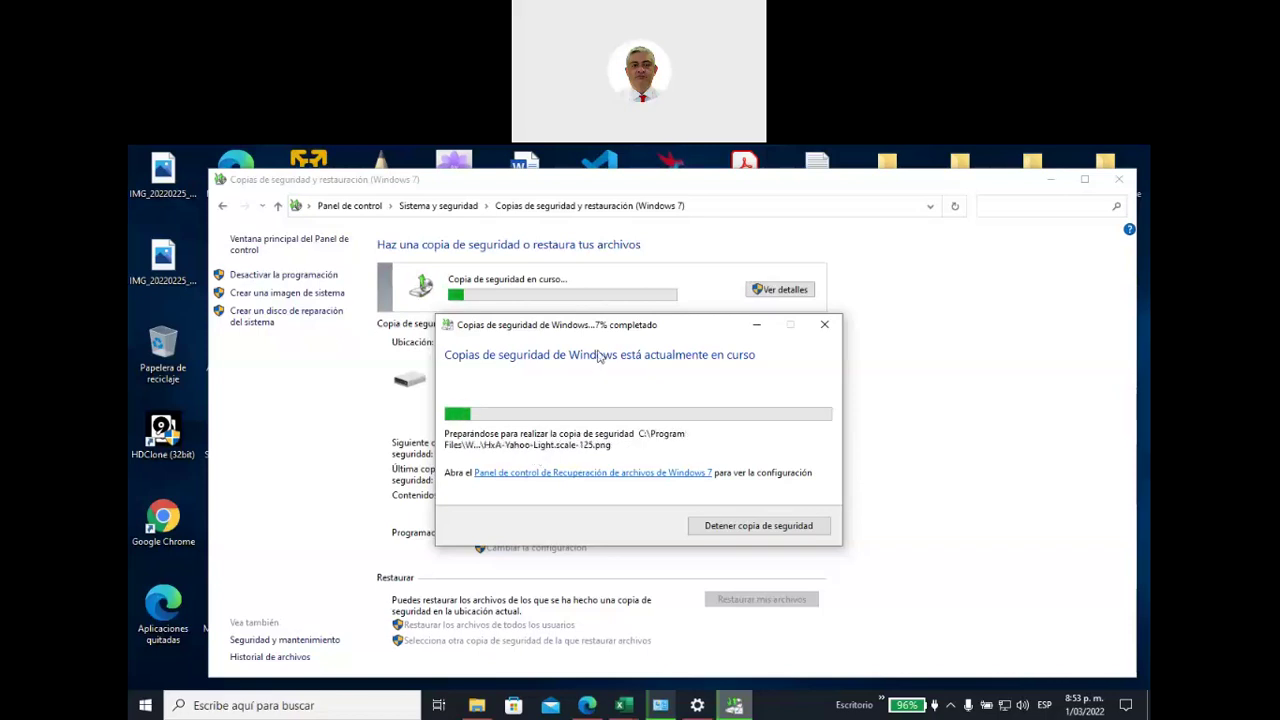
{"action": "left_click_drag", "start_coordinate": [668, 330], "coordinate": [706, 369]}
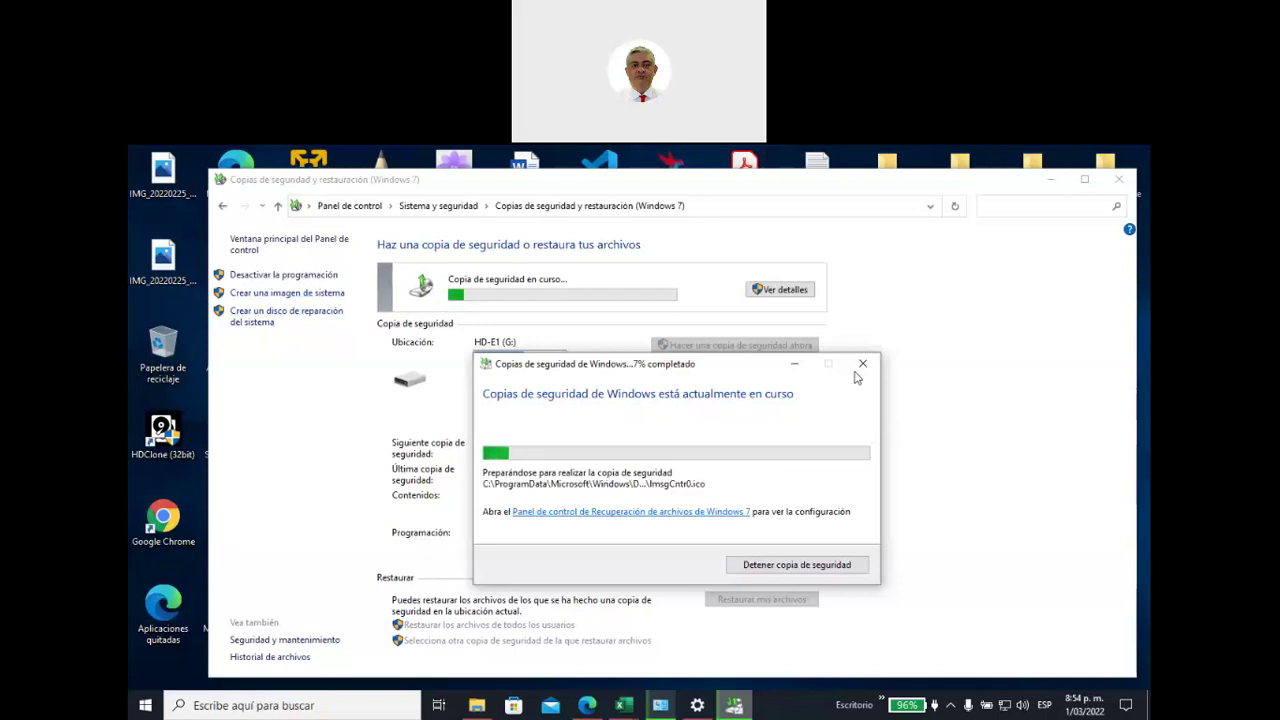
Step: Close the backup progress details, start creating a system image, and choose HD-E1 (G:) as its hard disk destination
{"action": "left_click", "coordinate": [861, 366]}
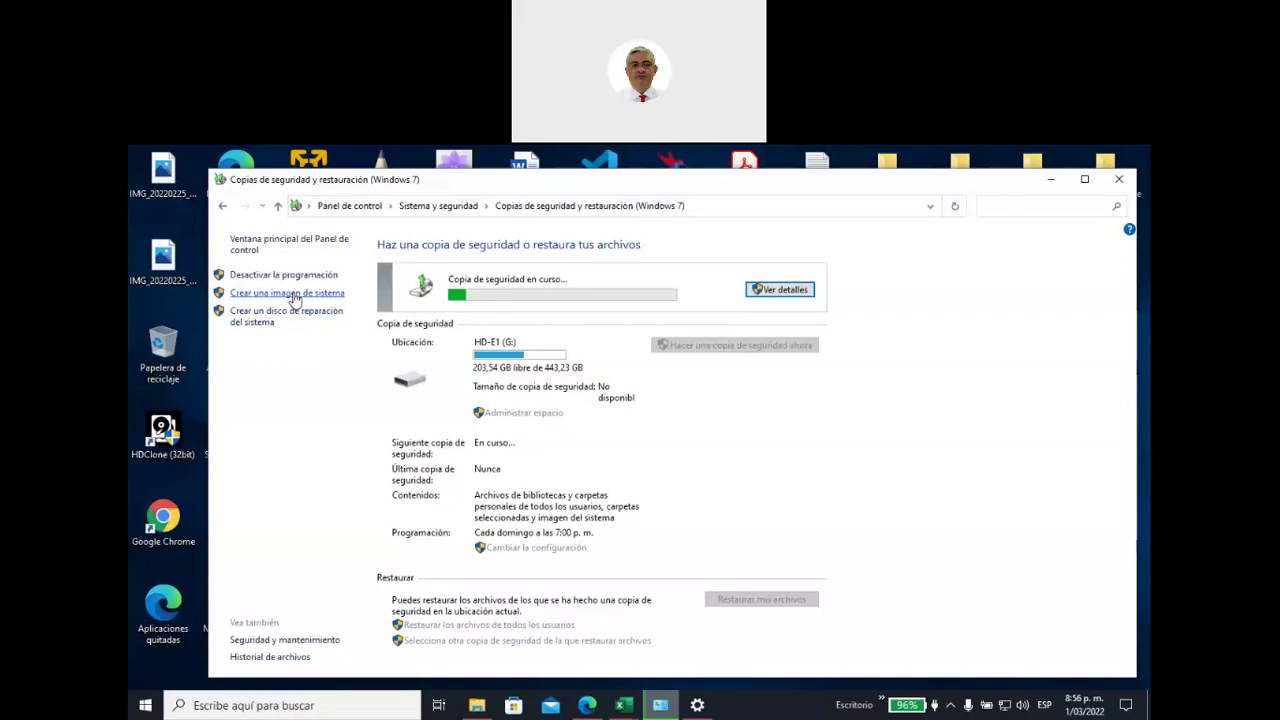
{"action": "left_click", "coordinate": [295, 294]}
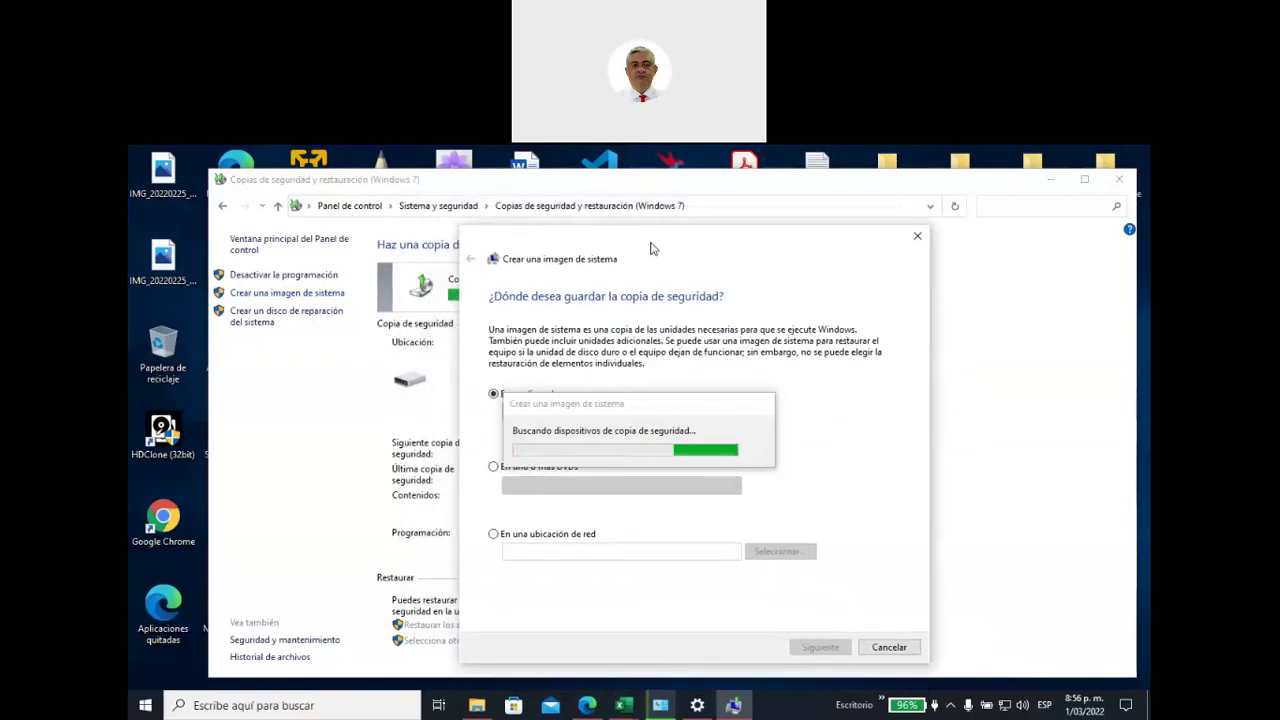
{"action": "left_click_drag", "start_coordinate": [647, 227], "coordinate": [644, 219]}
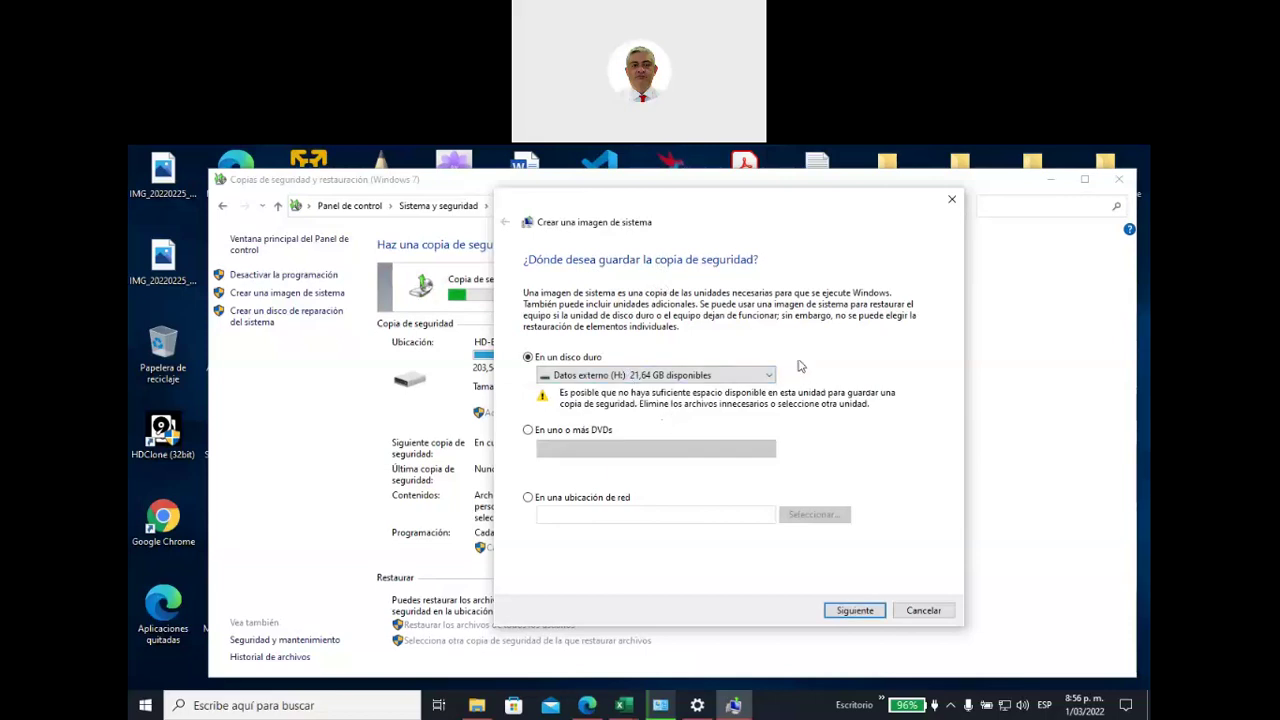
{"action": "left_click", "coordinate": [771, 378]}
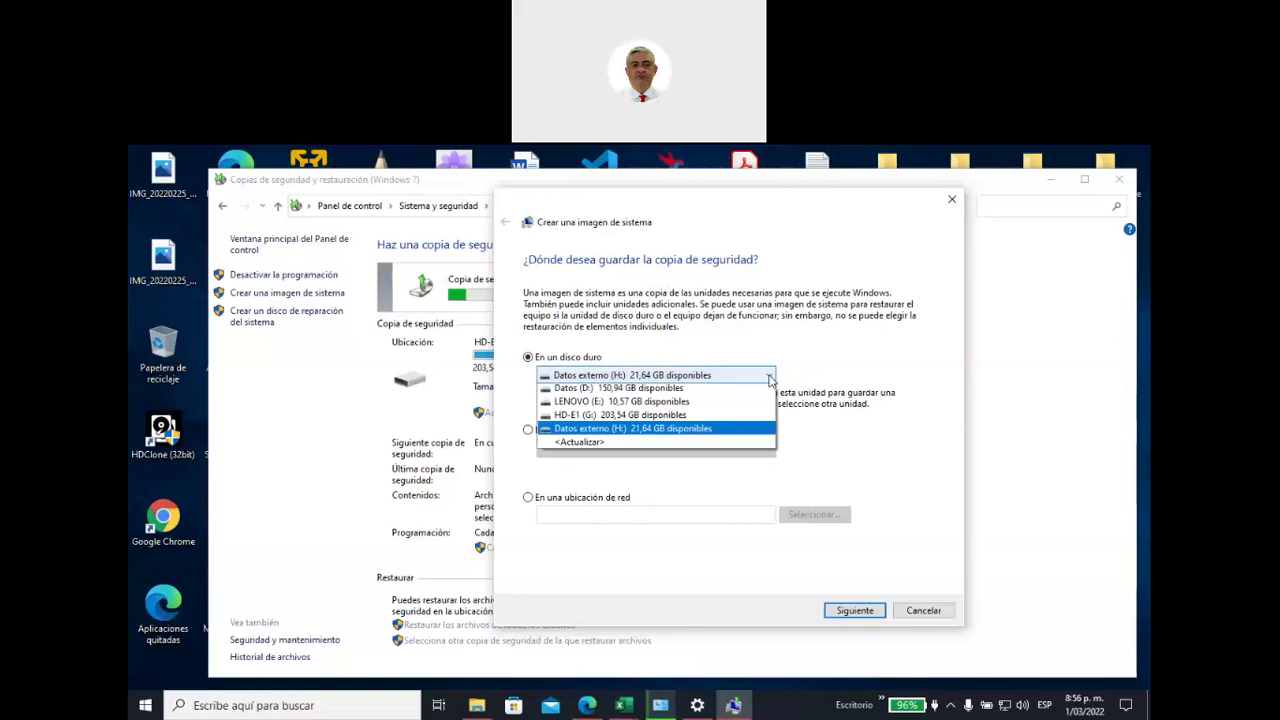
{"action": "left_click", "coordinate": [673, 420]}
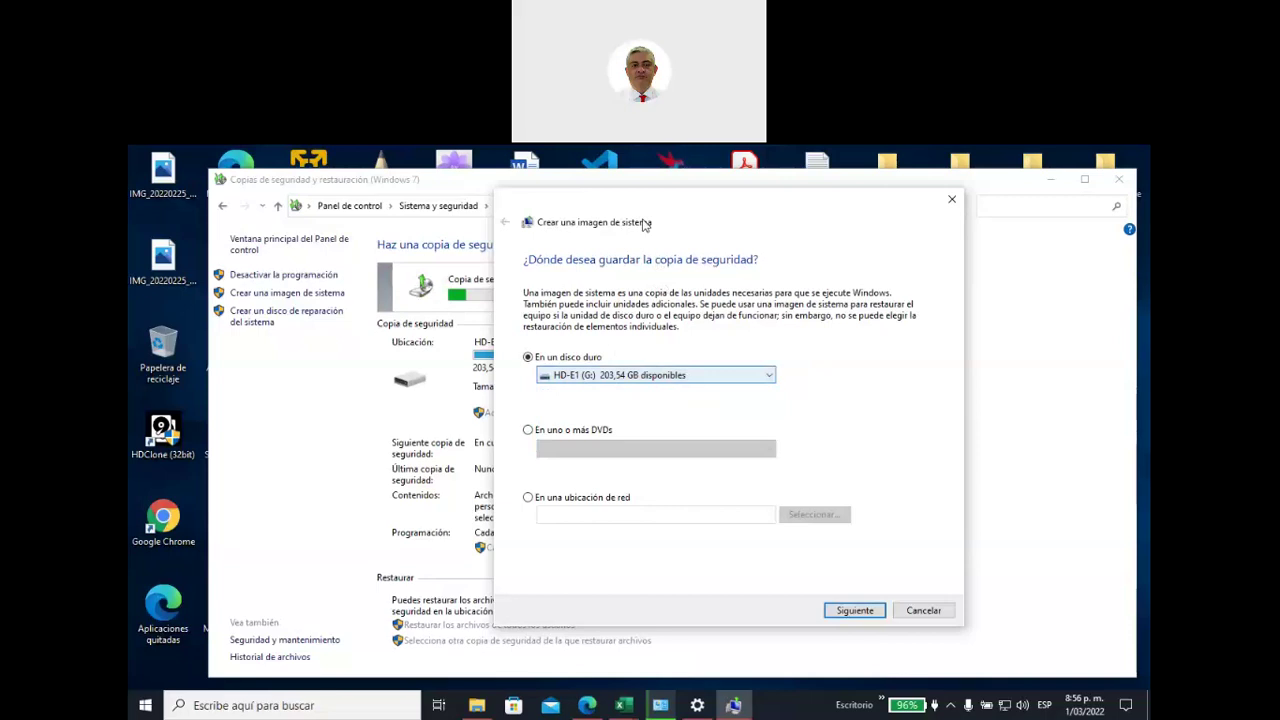
{"action": "mouse_move", "coordinate": [653, 210]}
{"action": "left_mouse_down"}
{"action": "mouse_move", "coordinate": [634, 432]}
{"action": "mouse_move", "coordinate": [666, 214]}
{"action": "left_mouse_up"}
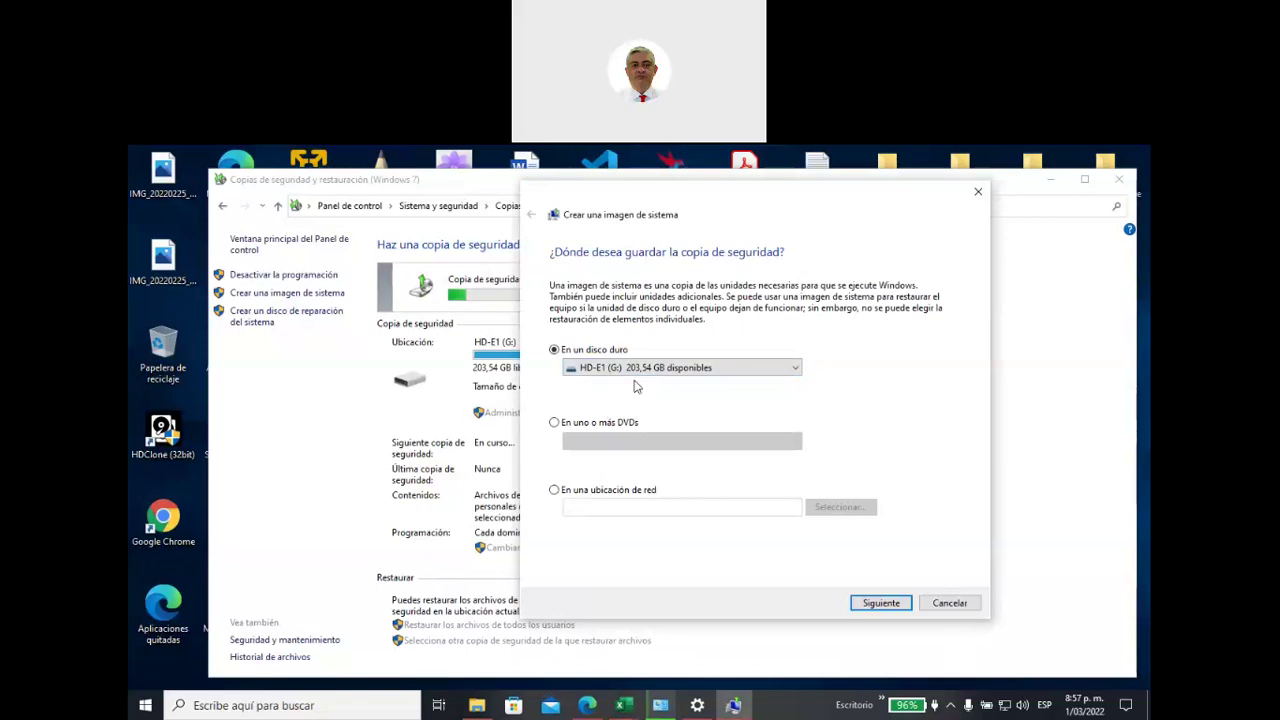
Step: Review the DVD and network location destinations for the system image, and reselect the En un disco duro option
{"action": "left_click", "coordinate": [556, 423]}
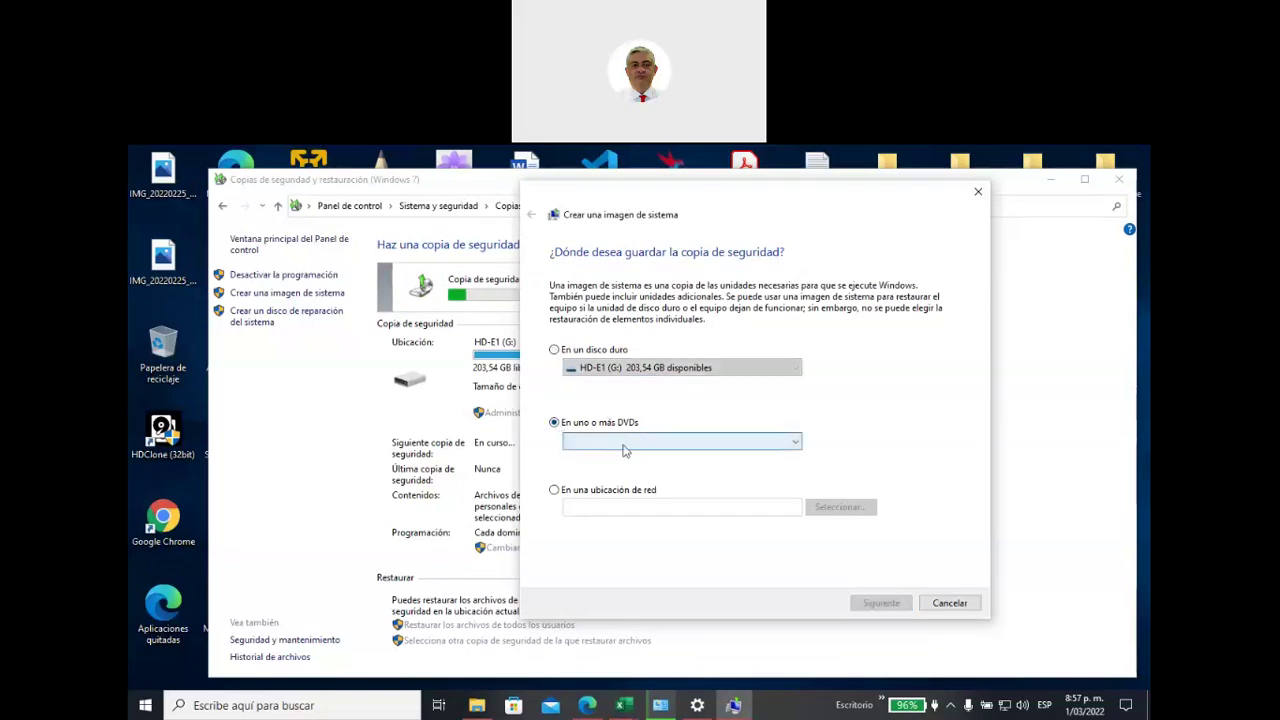
{"action": "left_click", "coordinate": [555, 491]}
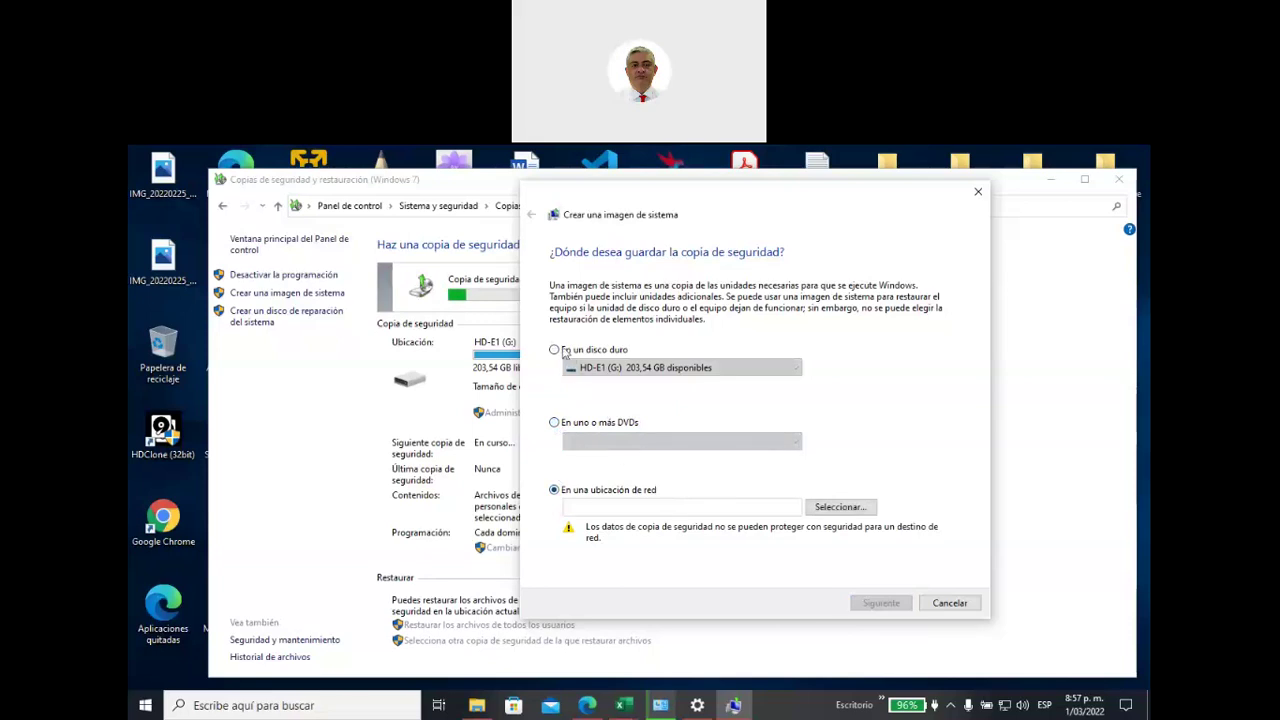
{"action": "left_click", "coordinate": [555, 350]}
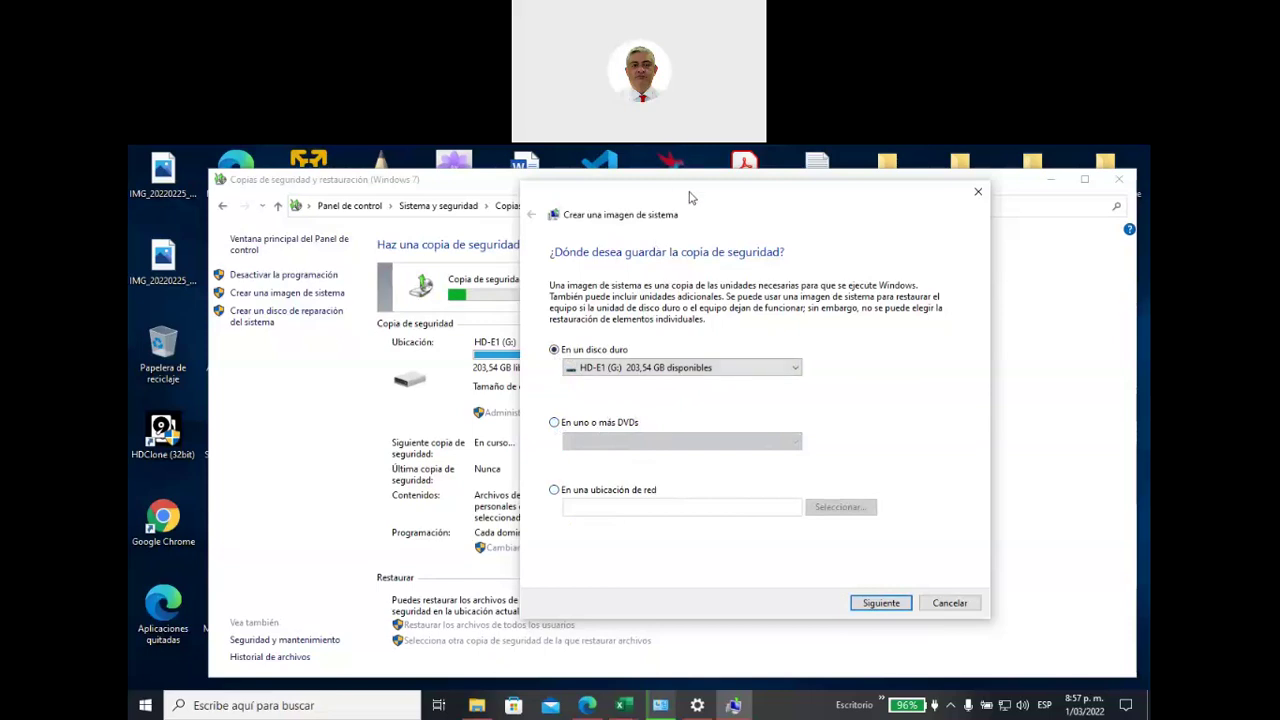
{"action": "left_click_drag", "start_coordinate": [689, 197], "coordinate": [678, 267]}
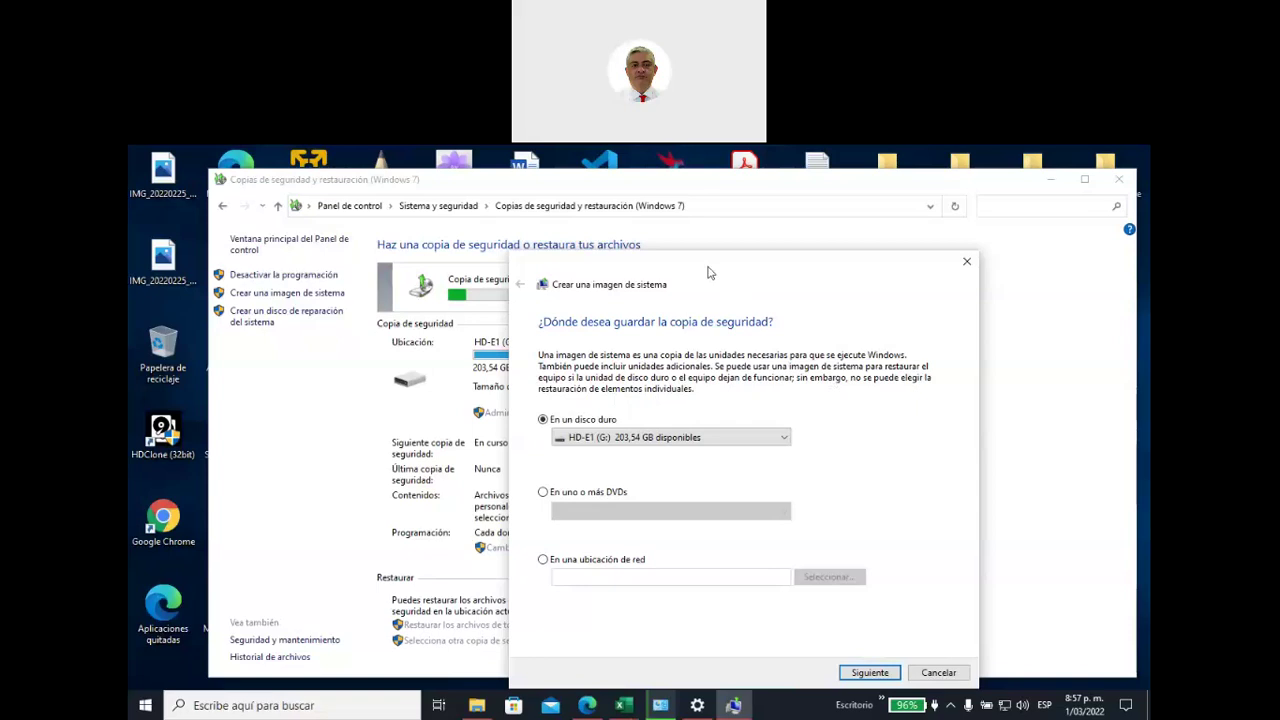
{"action": "left_click_drag", "start_coordinate": [708, 272], "coordinate": [629, 256]}
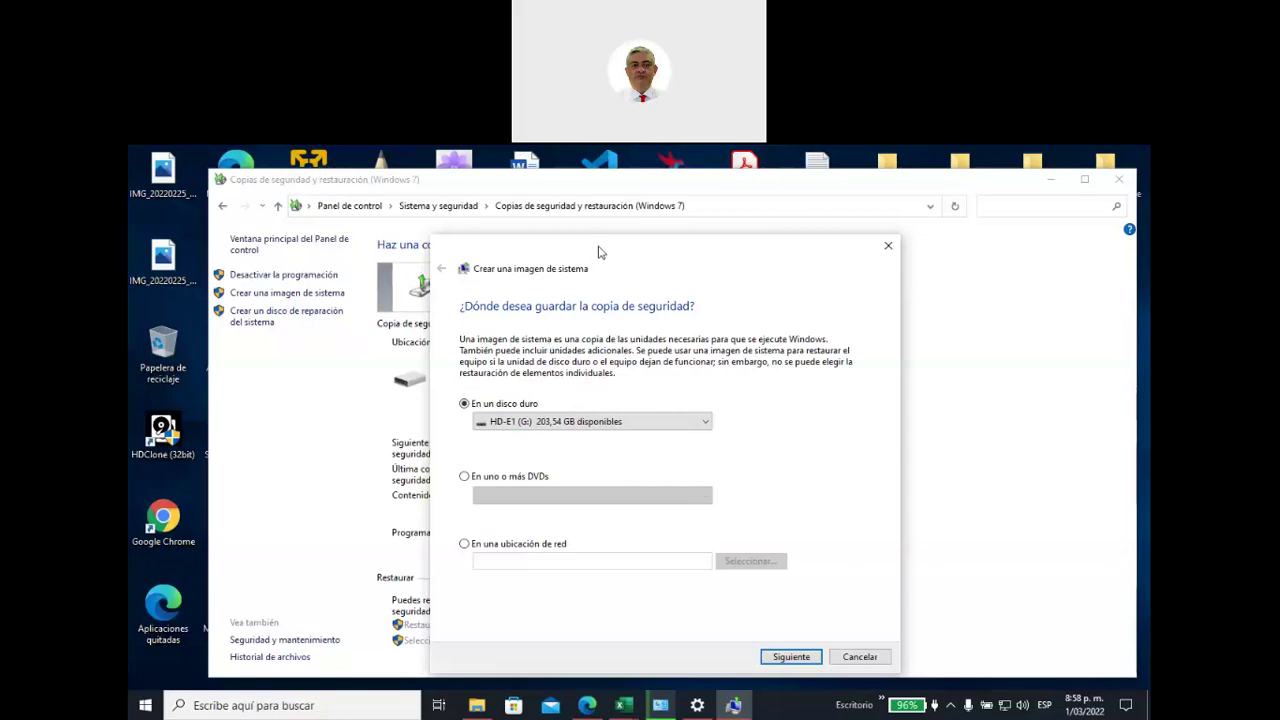
{"action": "left_click_drag", "start_coordinate": [598, 252], "coordinate": [674, 364]}
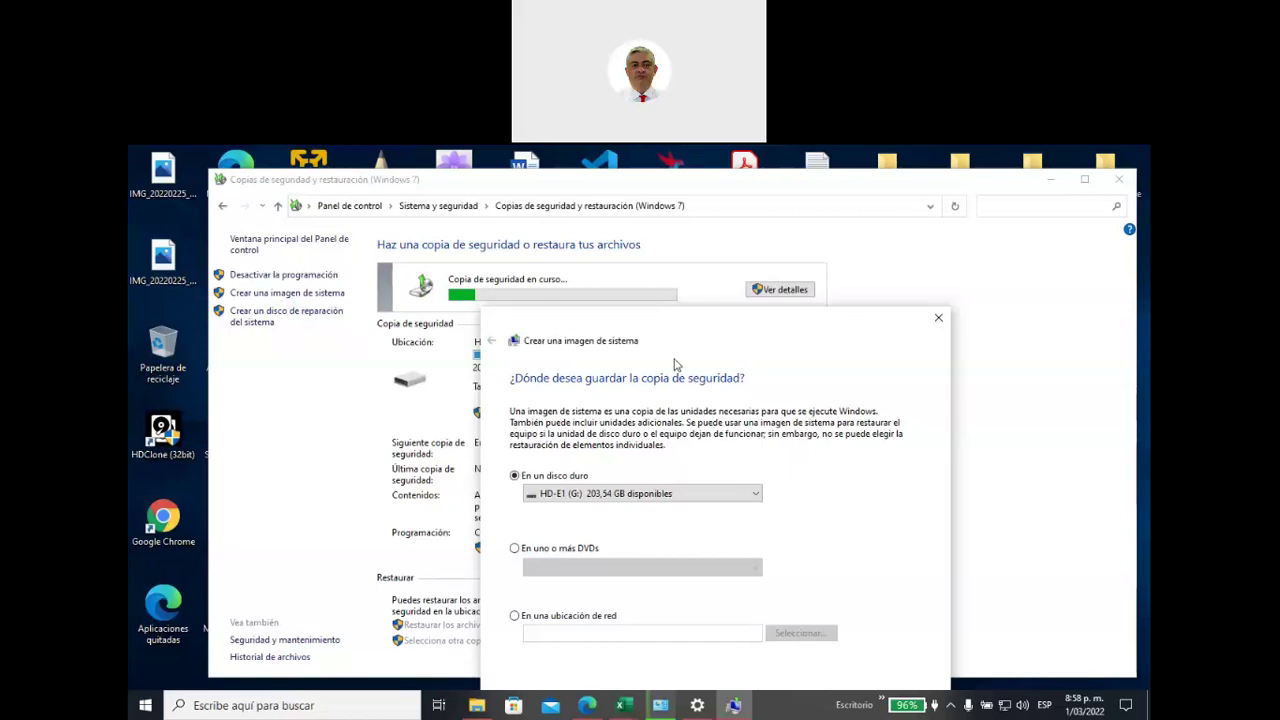
{"action": "left_click_drag", "start_coordinate": [648, 324], "coordinate": [744, 327]}
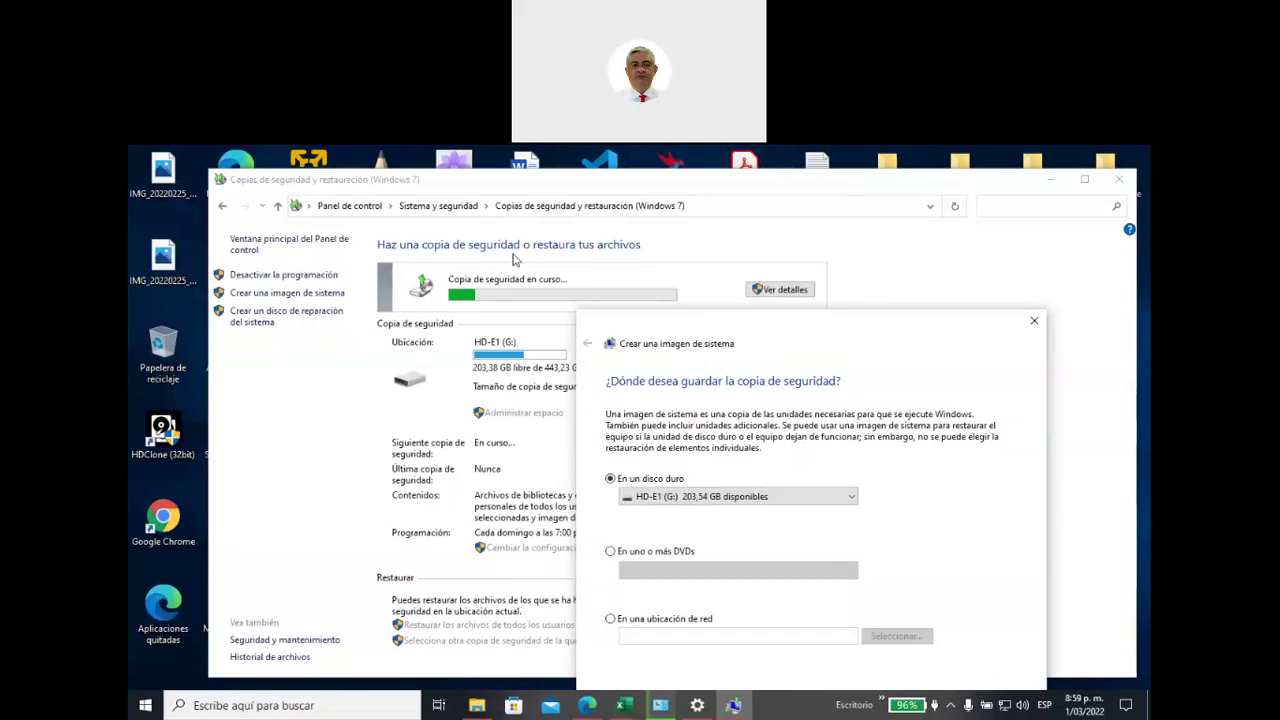
{"action": "left_click_drag", "start_coordinate": [773, 333], "coordinate": [568, 335]}
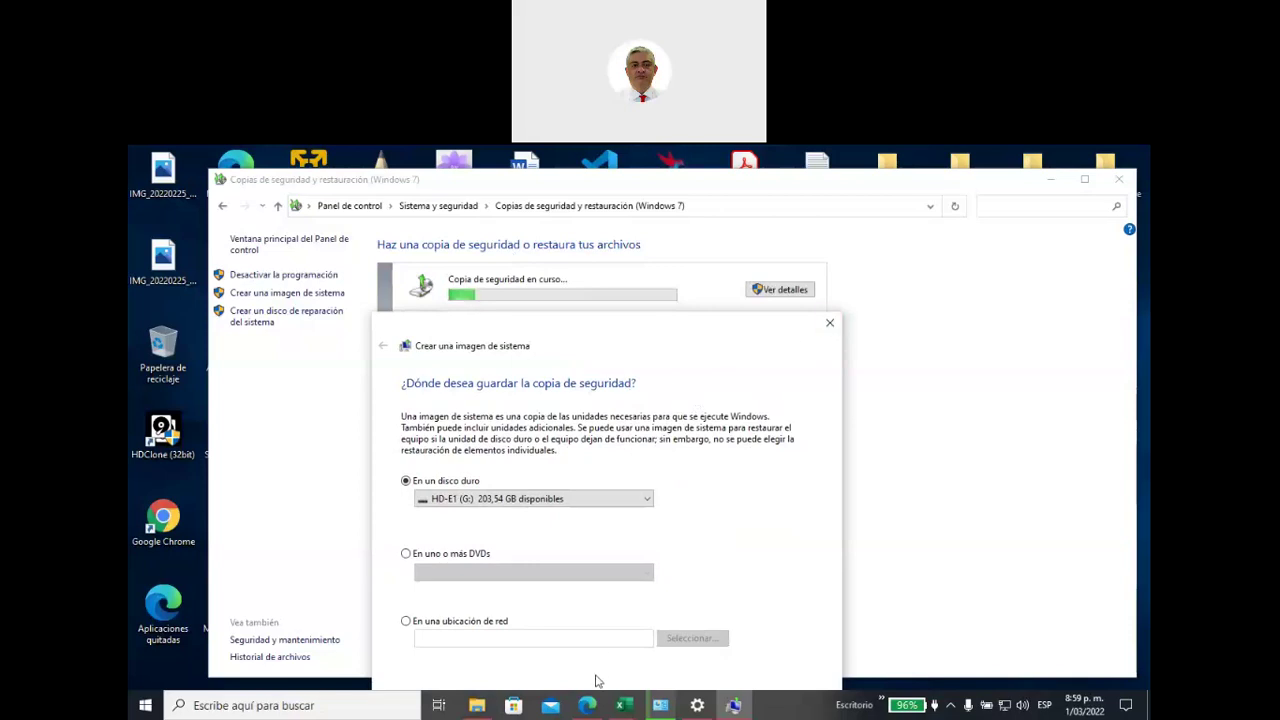
Step: Examine the ISO image es_windows_server_2008_r2_with_sp1_x64_dvd_617398 in the My ISO Files folder on HD-E1 (G:), and close File Explorer
{"action": "left_click", "coordinate": [470, 708]}
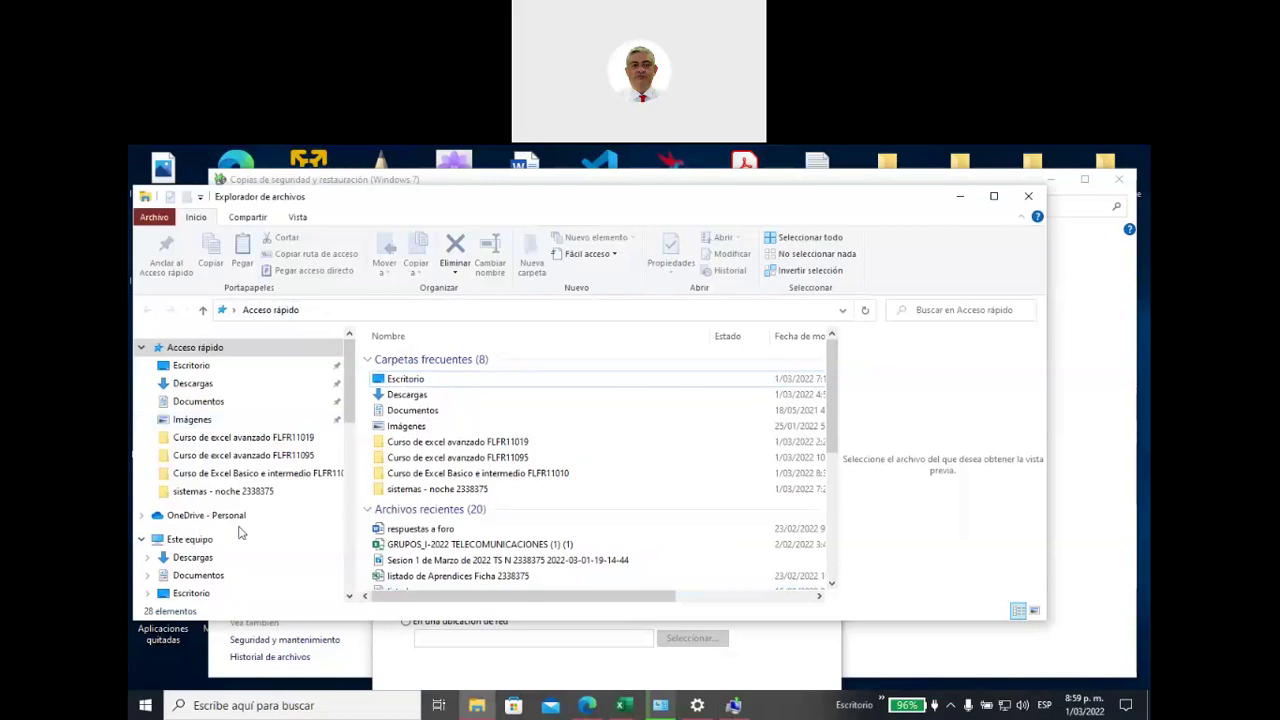
{"action": "left_click", "coordinate": [238, 539]}
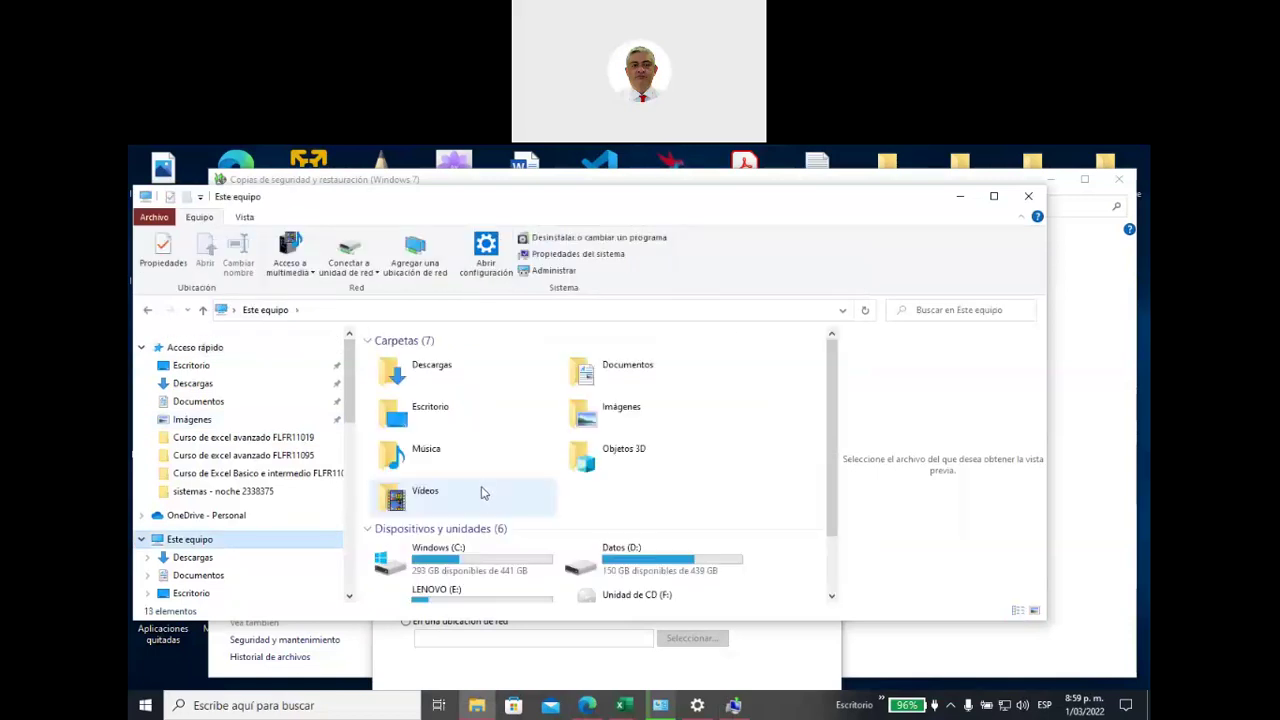
{"action": "scroll", "coordinate": [481, 505], "scroll_direction": "down", "scroll_amount": 1}
{"action": "double_click", "coordinate": [487, 577]}
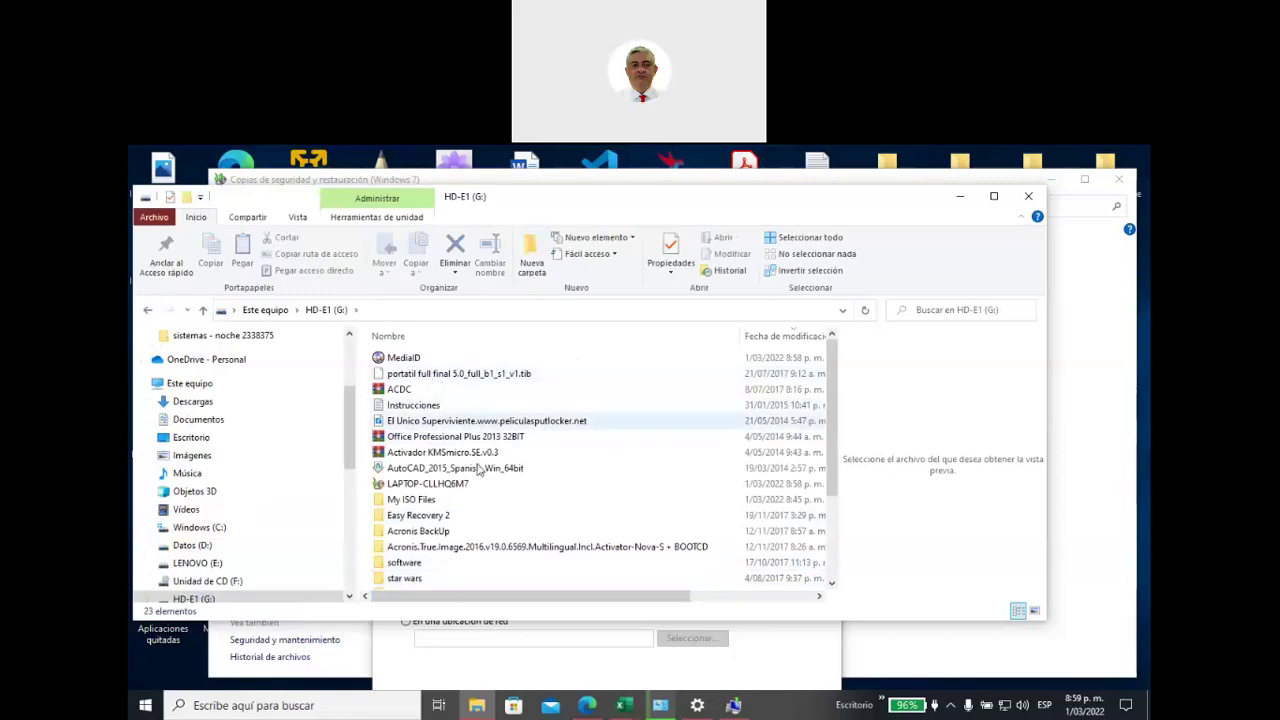
{"action": "scroll", "coordinate": [440, 495], "scroll_direction": "down", "scroll_amount": 1}
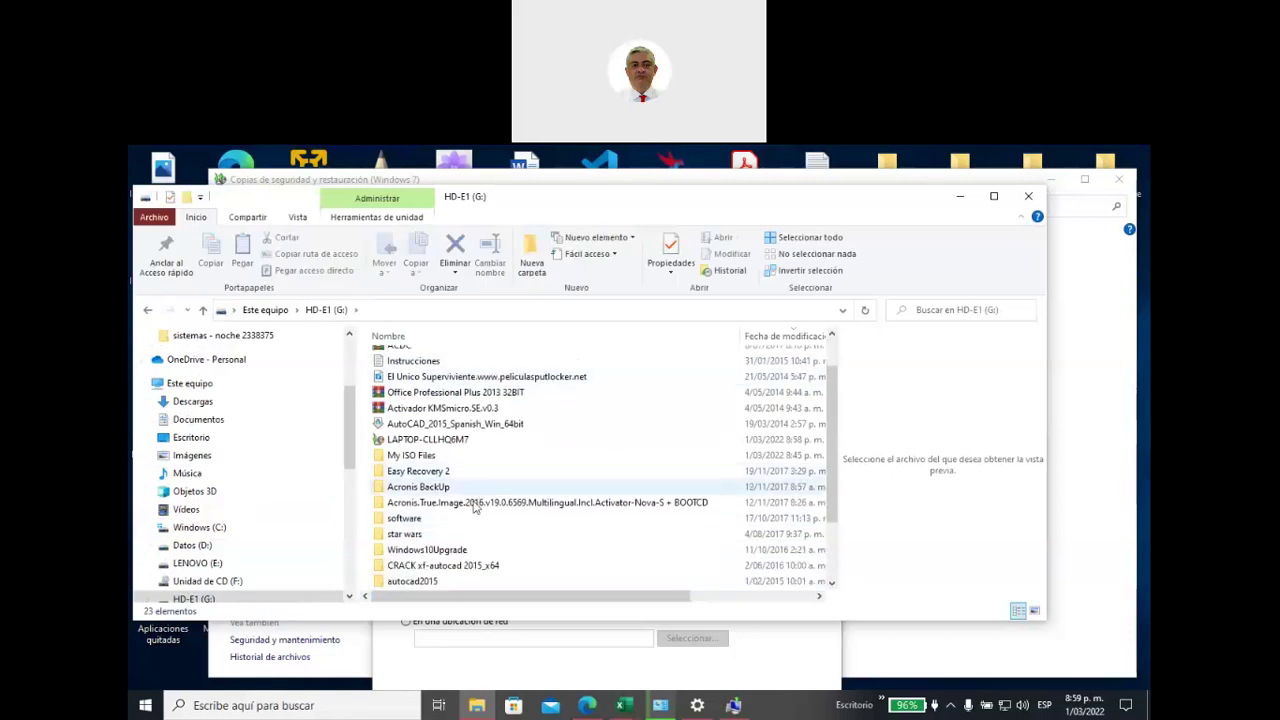
{"action": "double_click", "coordinate": [425, 456]}
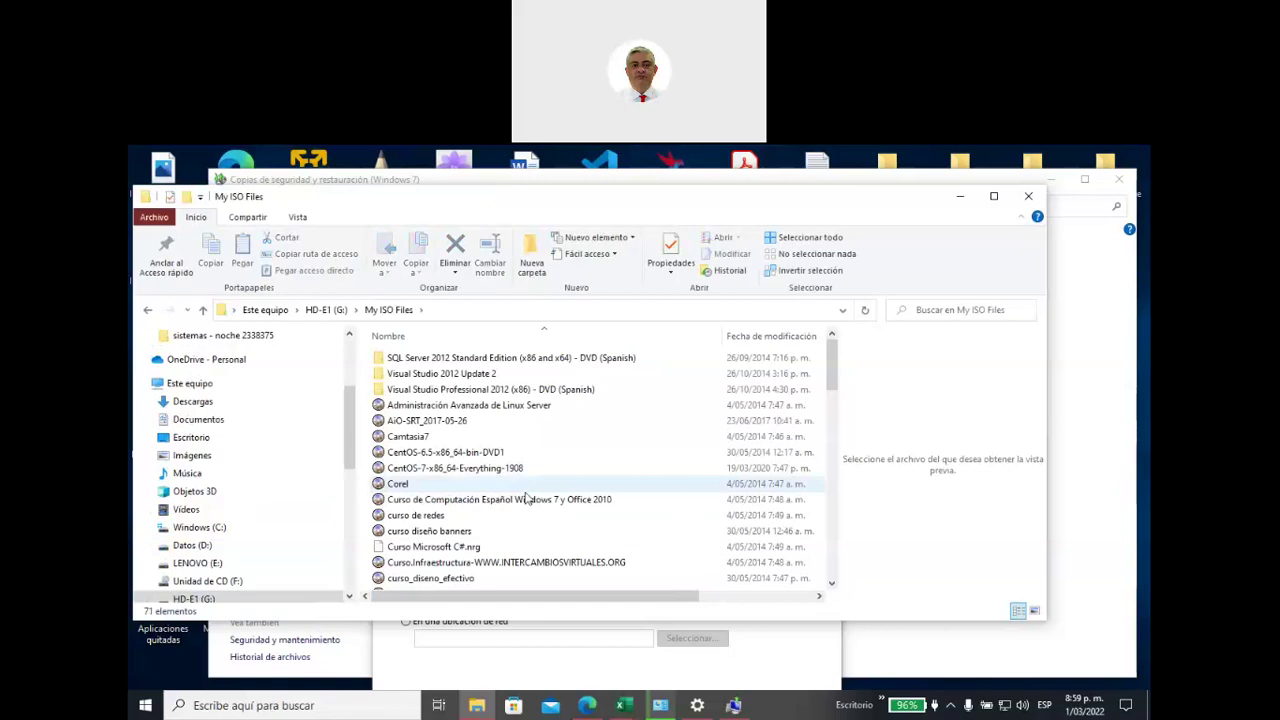
{"action": "scroll", "coordinate": [545, 530], "scroll_direction": "down", "scroll_amount": 3}
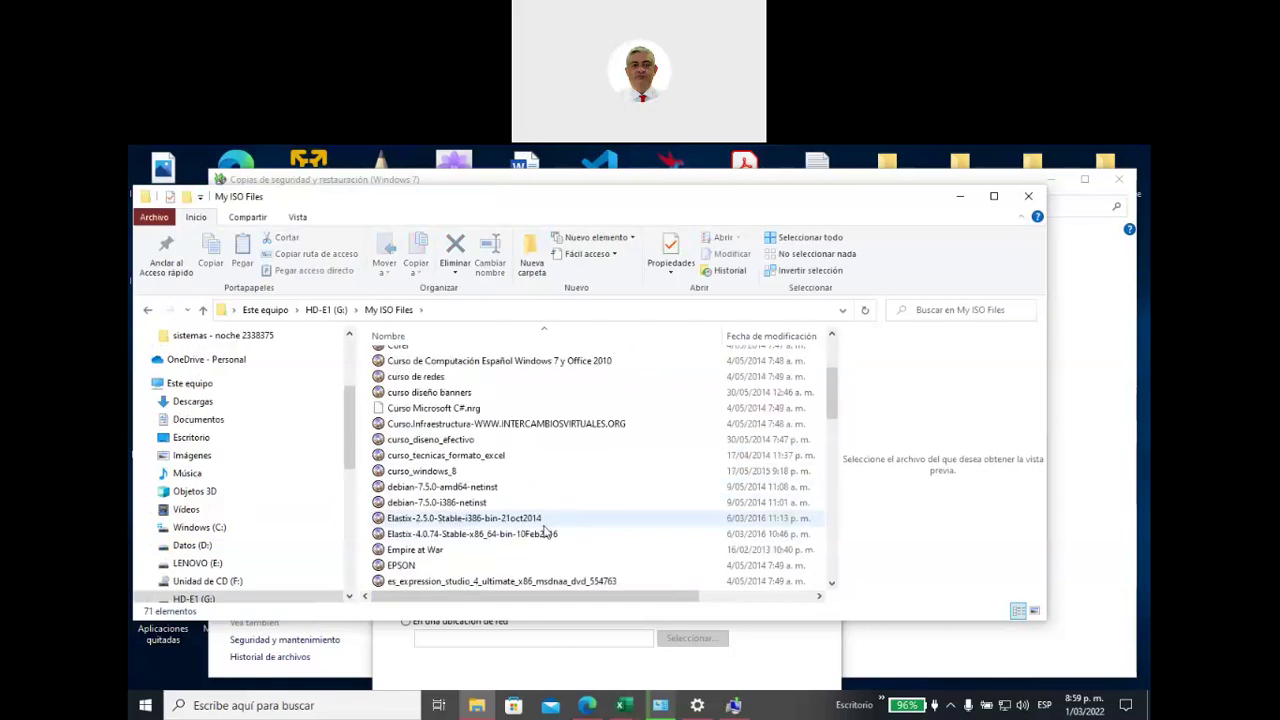
{"action": "scroll", "coordinate": [545, 532], "scroll_direction": "down", "scroll_amount": 2}
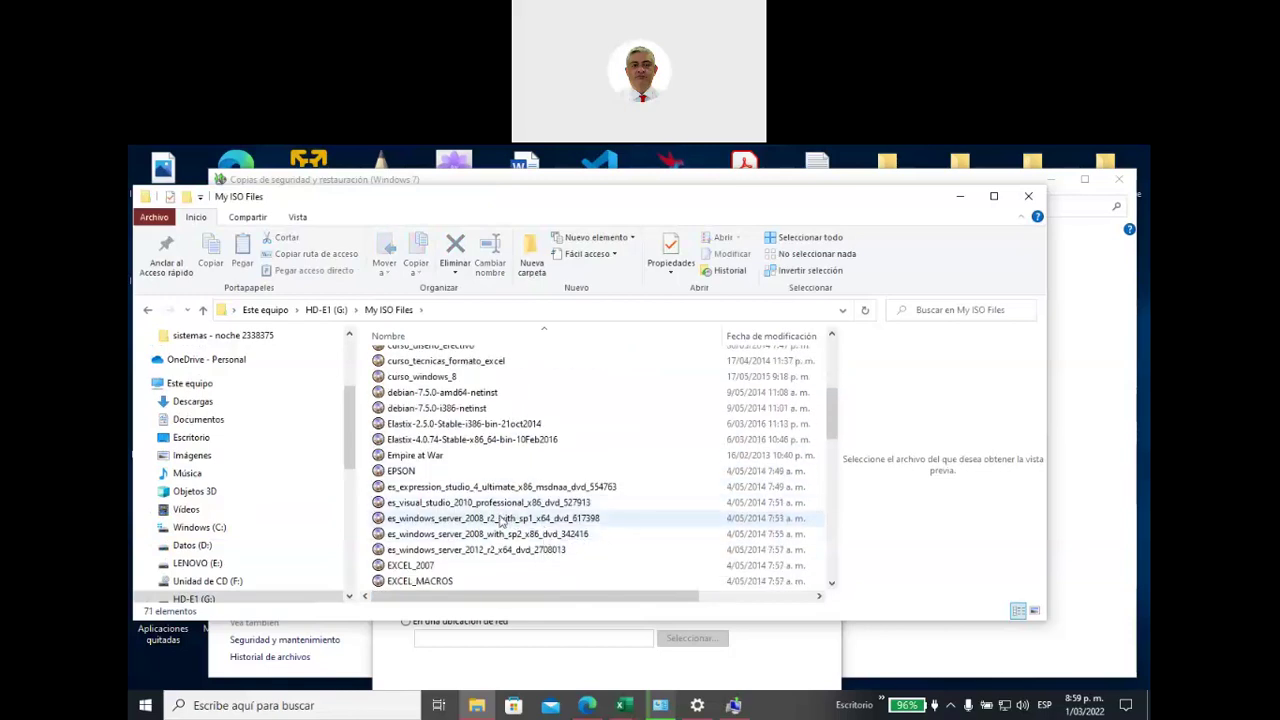
{"action": "left_click", "coordinate": [527, 520]}
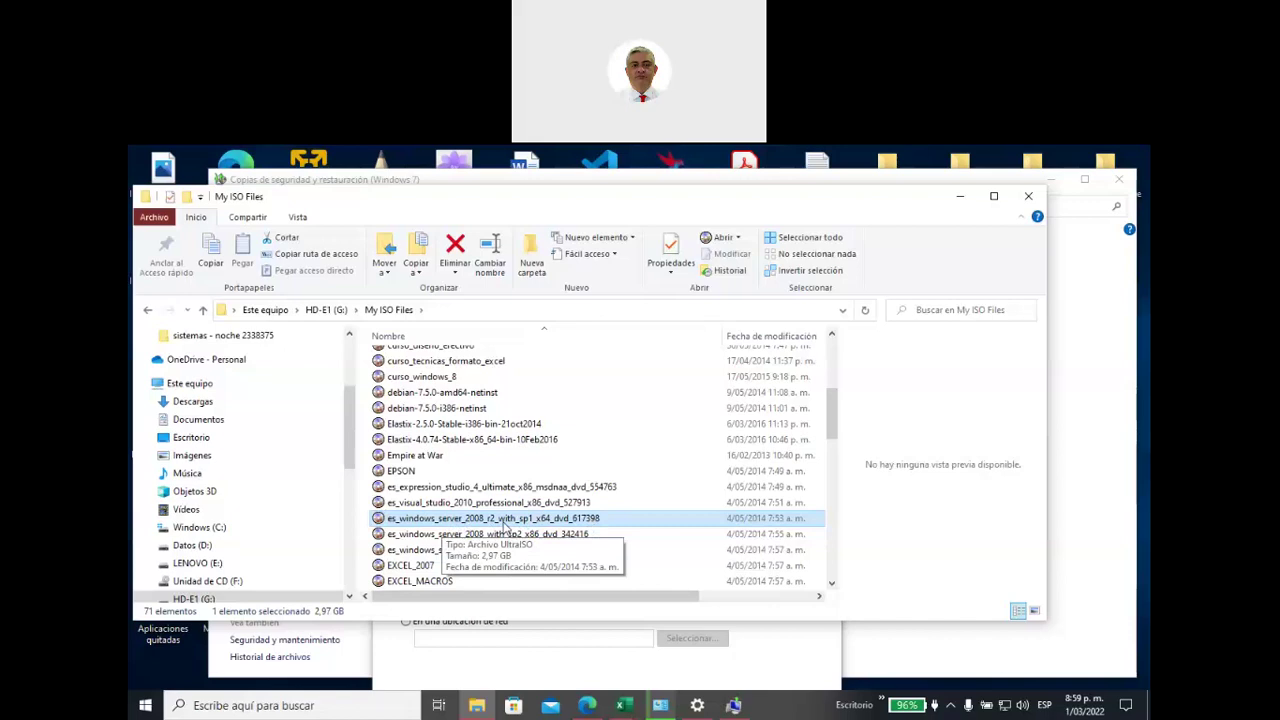
{"action": "left_click", "coordinate": [1027, 197]}
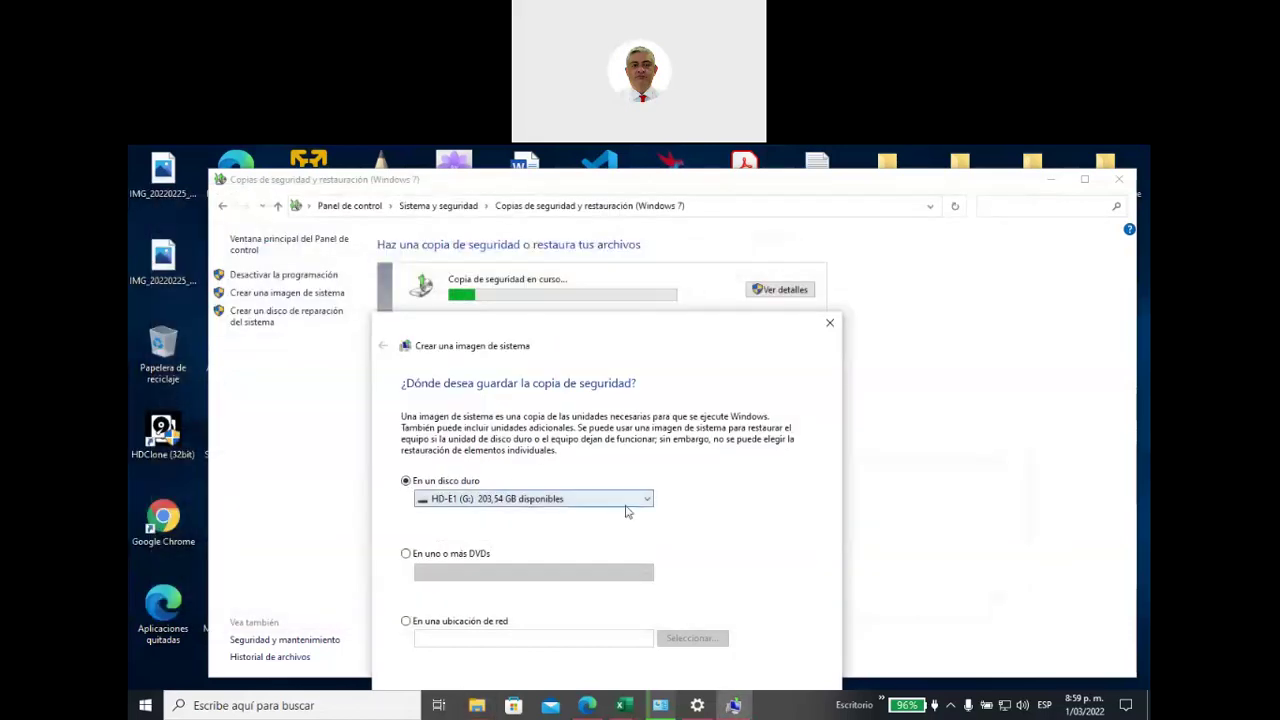
Step: Close the system image wizard without creating an image, and return to the backup and restore window, closing the HD-E1 (G:) folder
{"action": "left_click", "coordinate": [830, 325]}
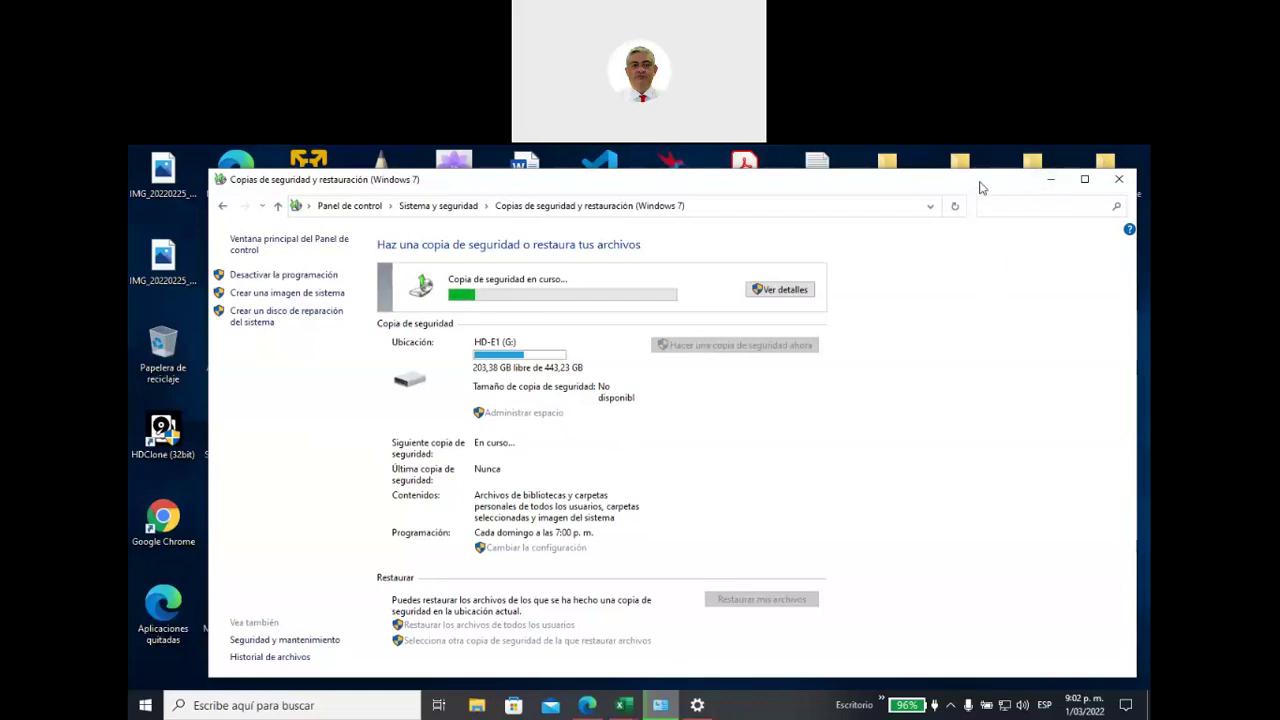
{"action": "left_click_drag", "start_coordinate": [980, 188], "coordinate": [936, 216]}
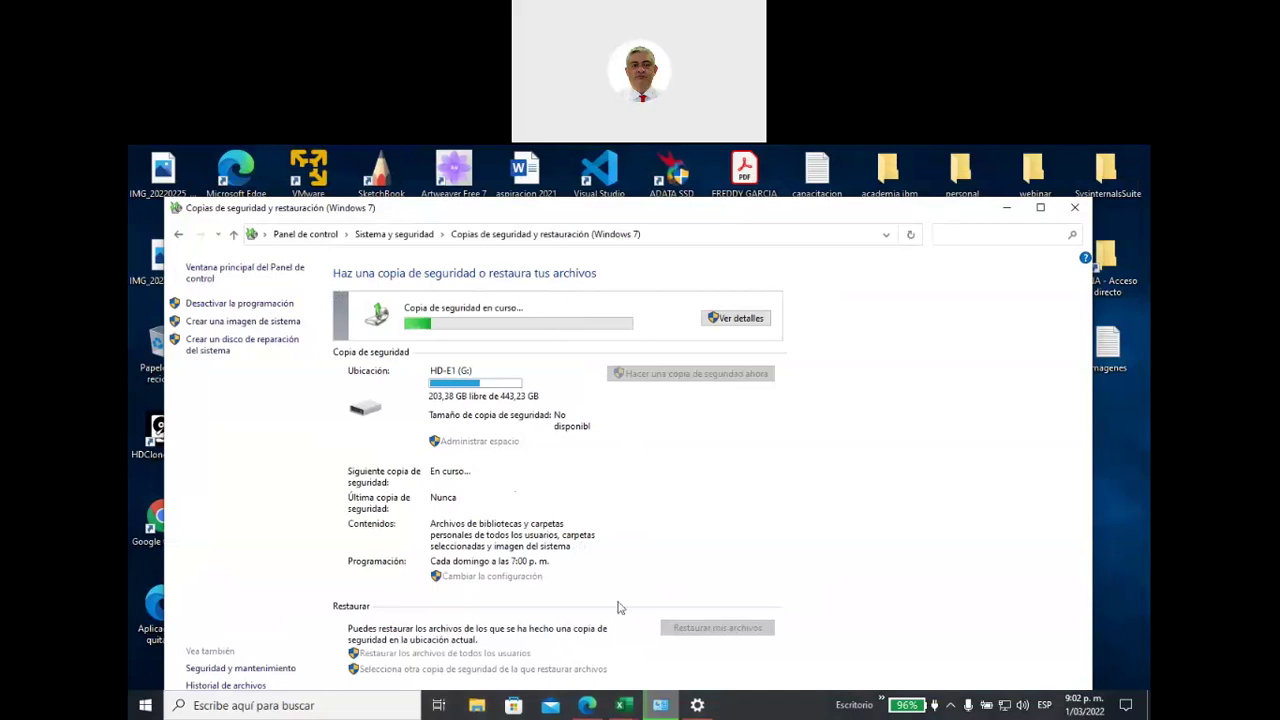
{"action": "left_click", "coordinate": [697, 707]}
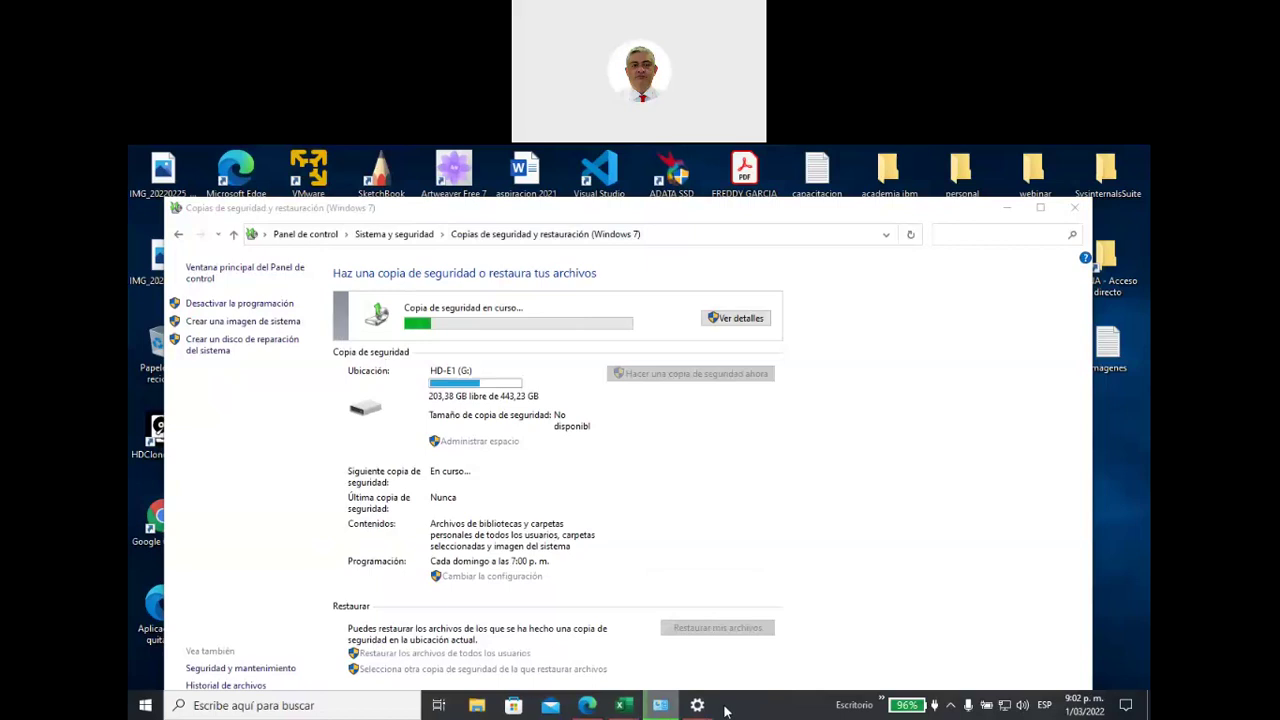
{"action": "mouse_move", "coordinate": [706, 708]}
{"action": "left_click", "coordinate": [413, 216]}
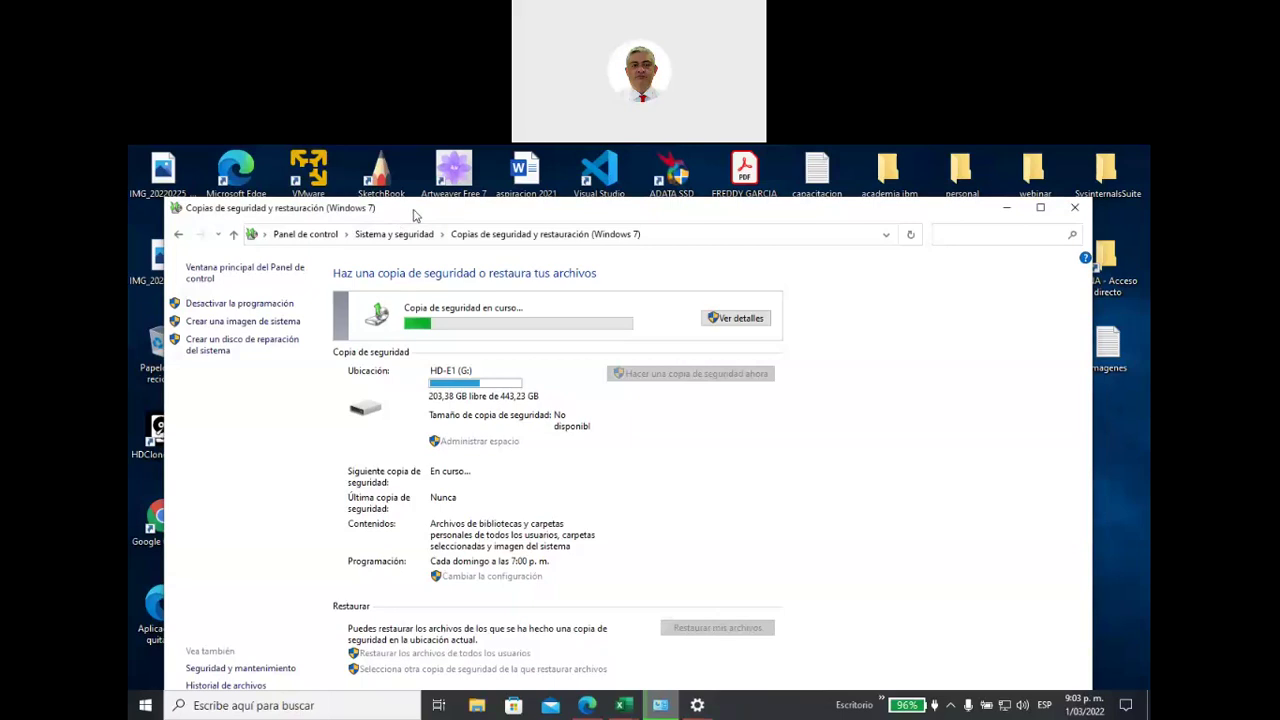
{"action": "left_click_drag", "start_coordinate": [413, 216], "coordinate": [450, 191]}
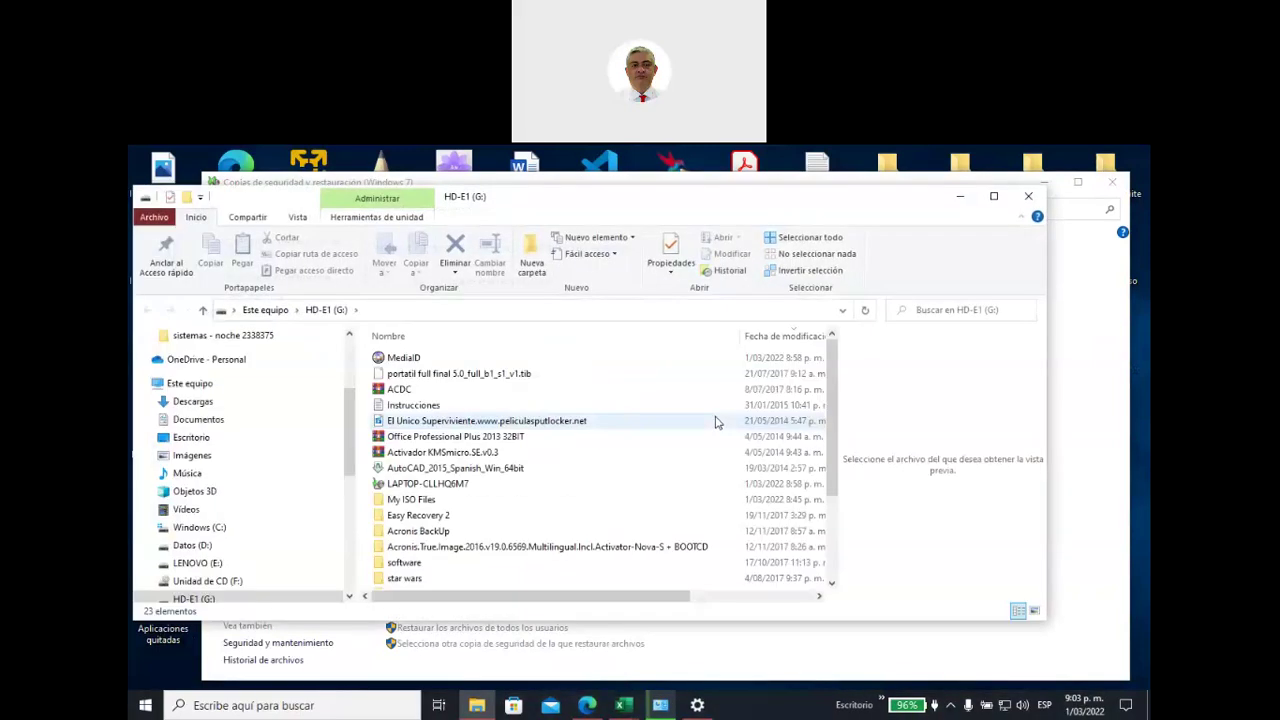
{"action": "left_click", "coordinate": [1029, 197]}
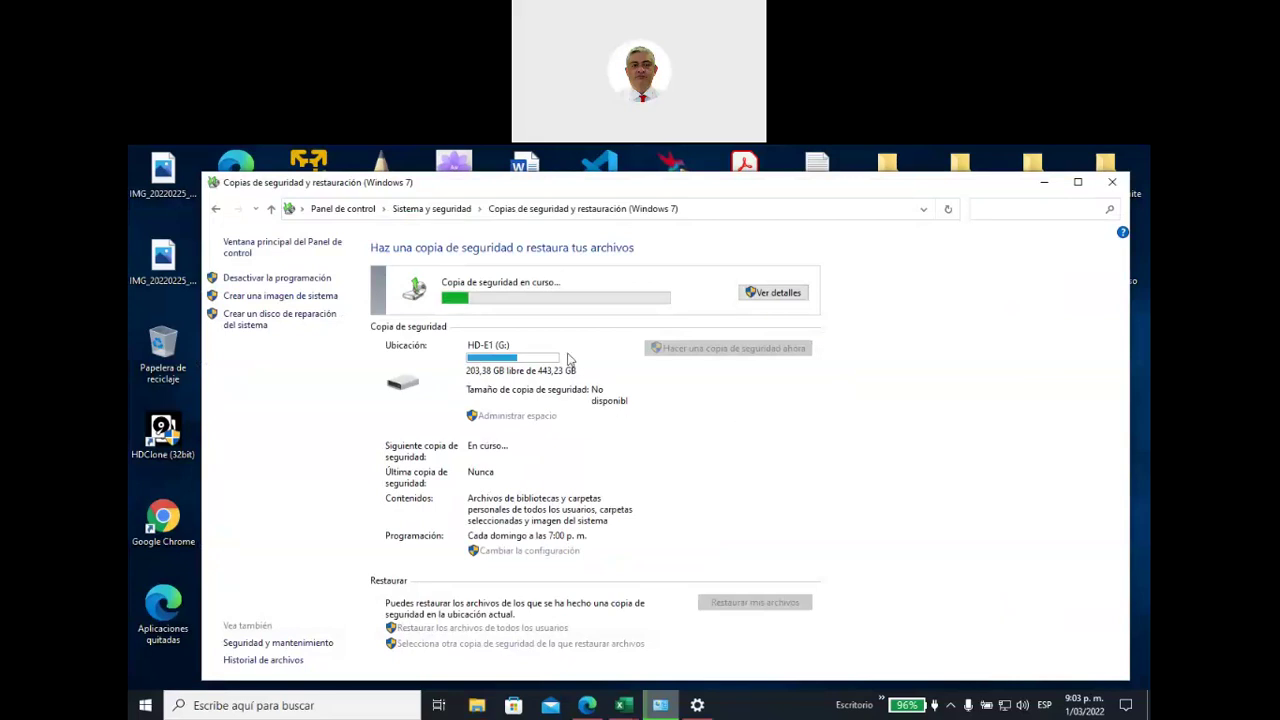
Step: Switch to the IT Essentials course in Edge, highlight "seguridad del disco duro" in the section 11.6.2.2 heading, and check the running backup
{"action": "left_click", "coordinate": [1043, 186]}
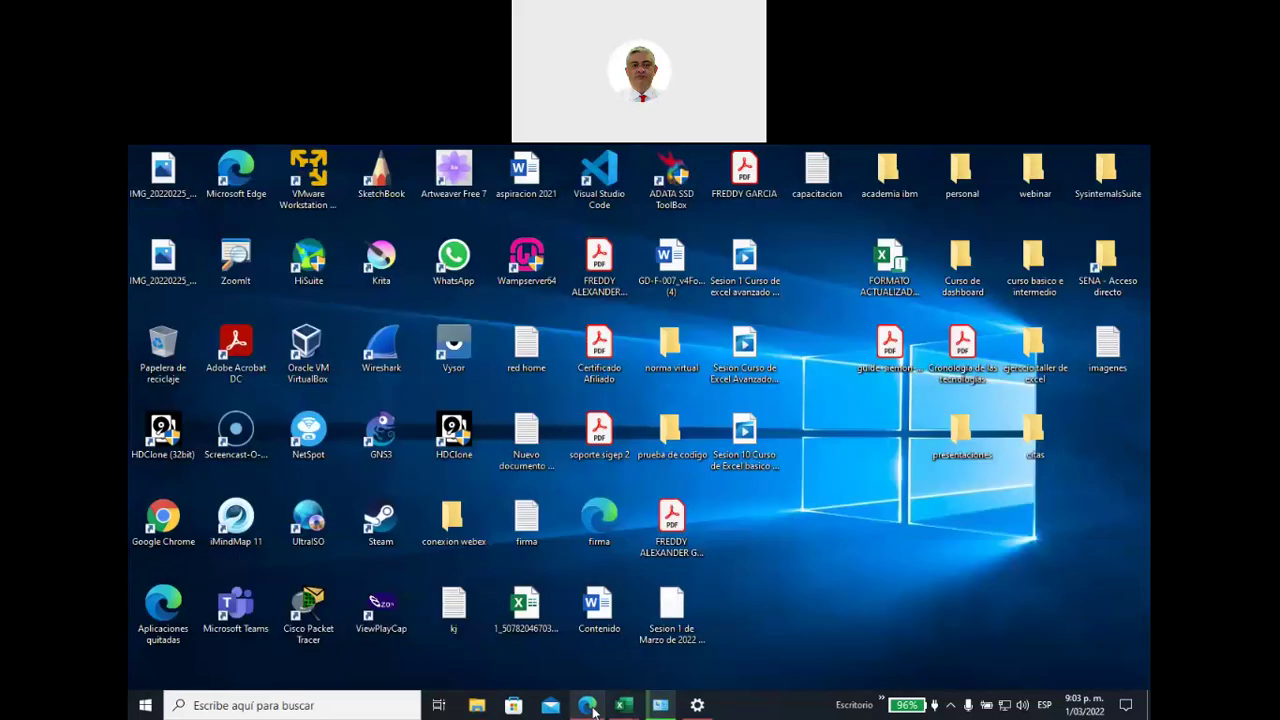
{"action": "left_click", "coordinate": [588, 706]}
{"action": "left_click", "coordinate": [951, 660]}
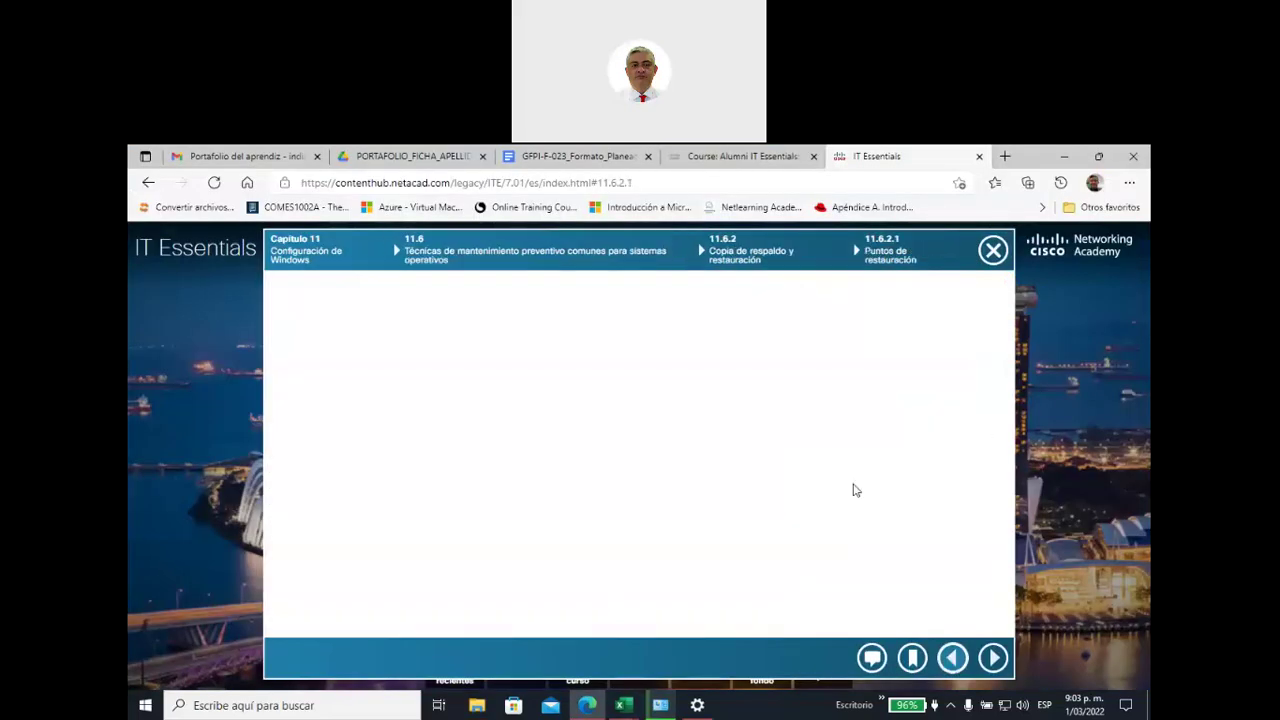
{"action": "left_click", "coordinate": [992, 660]}
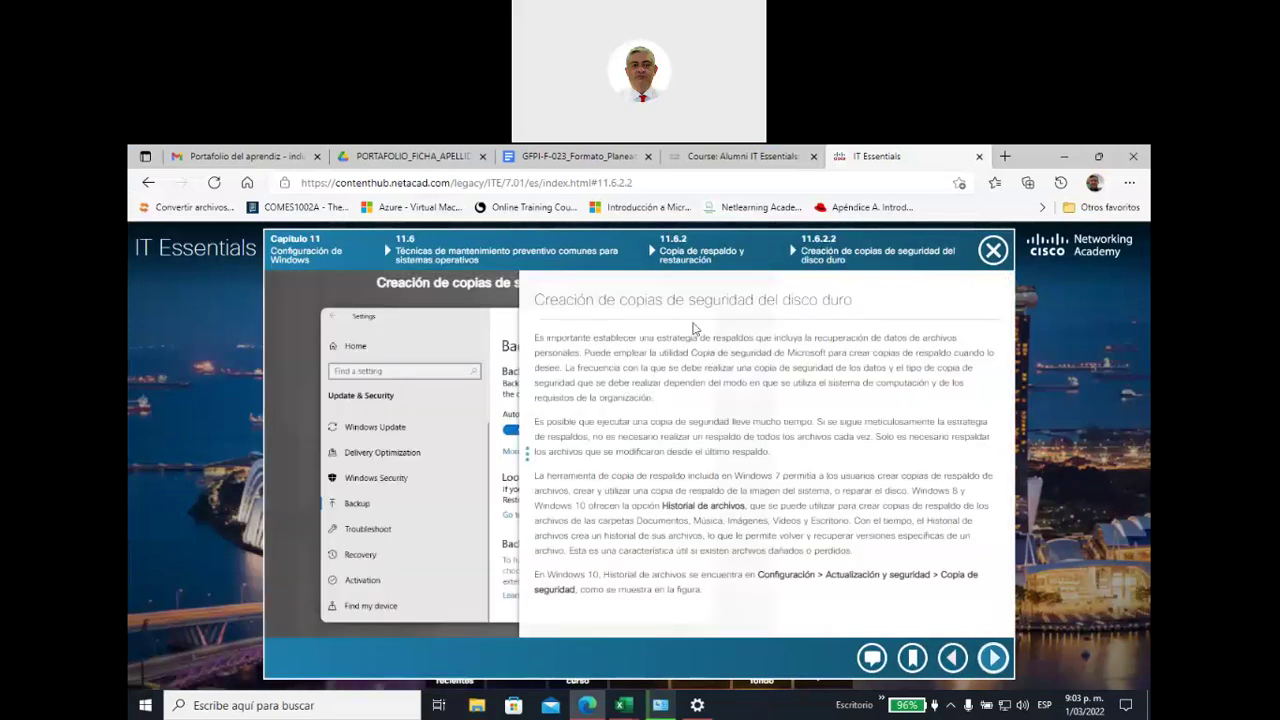
{"action": "left_click_drag", "start_coordinate": [688, 300], "coordinate": [852, 303]}
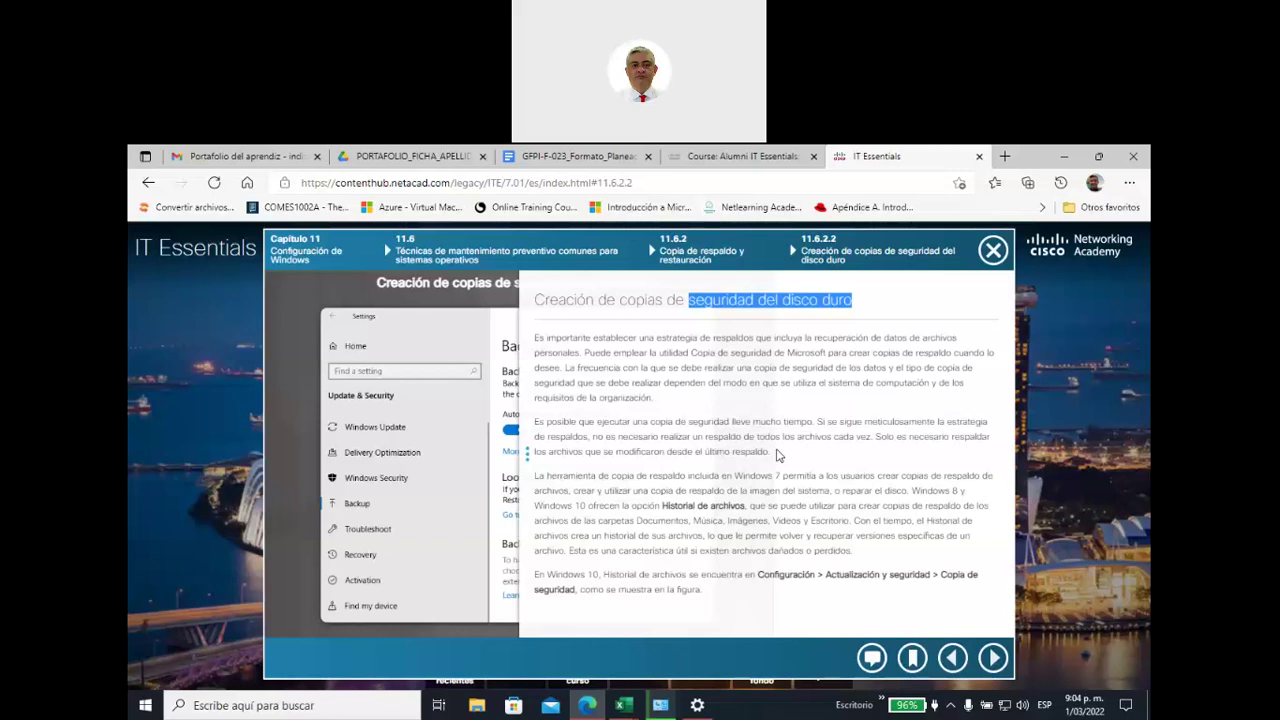
{"action": "left_click", "coordinate": [660, 710]}
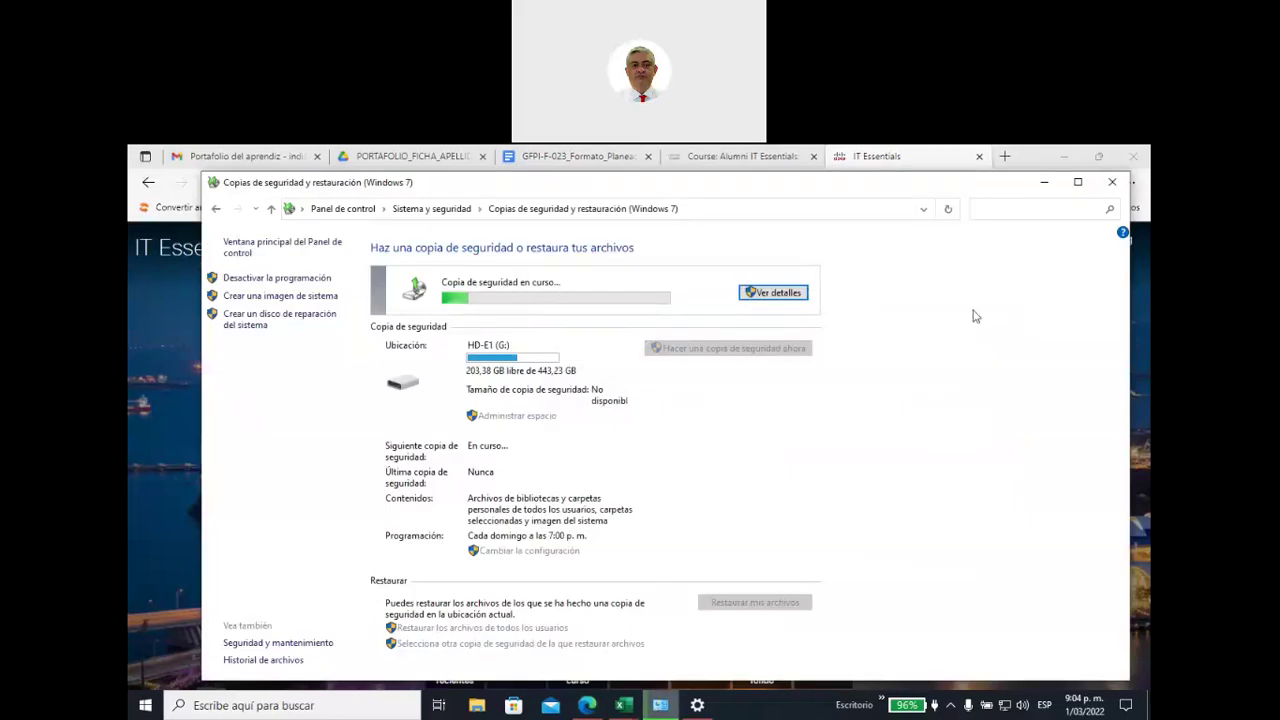
{"action": "left_click", "coordinate": [1044, 186]}
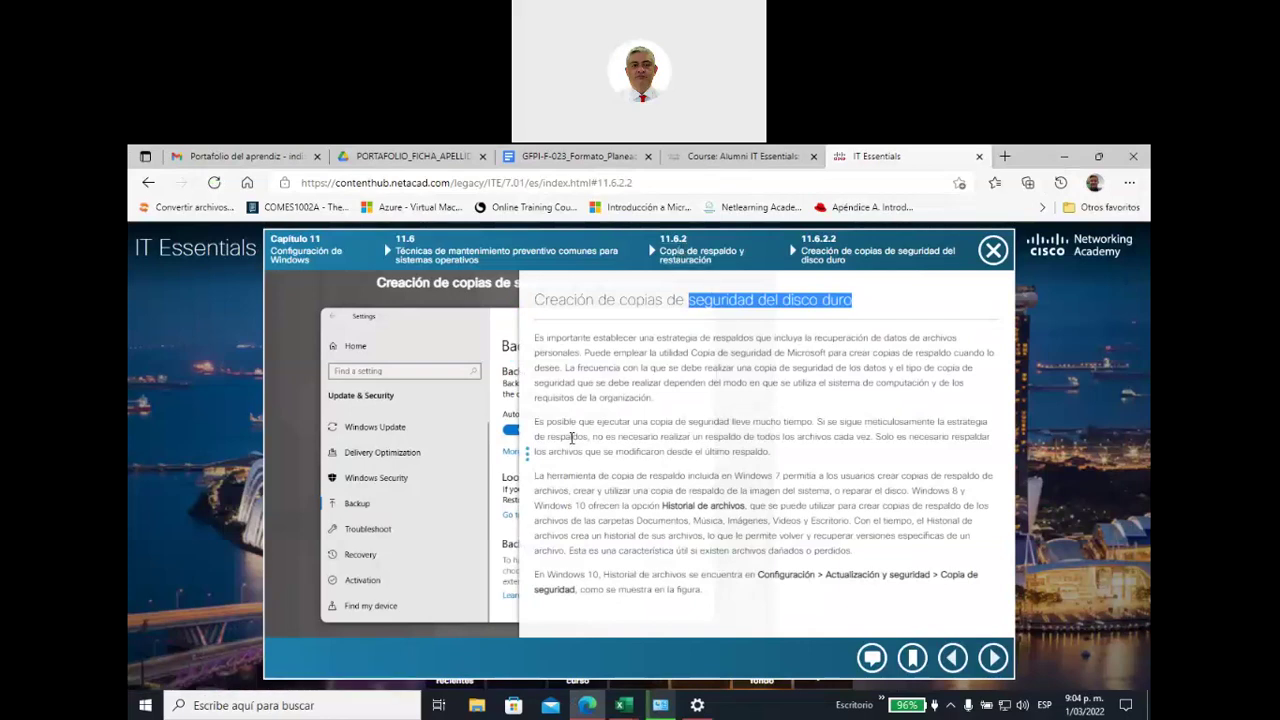
Step: Narrow the text pane of section 11.6.2.2, and look over the Drive portfolio folder and GFPI-F-023 document before returning to IT Essentials
{"action": "left_click", "coordinate": [528, 456]}
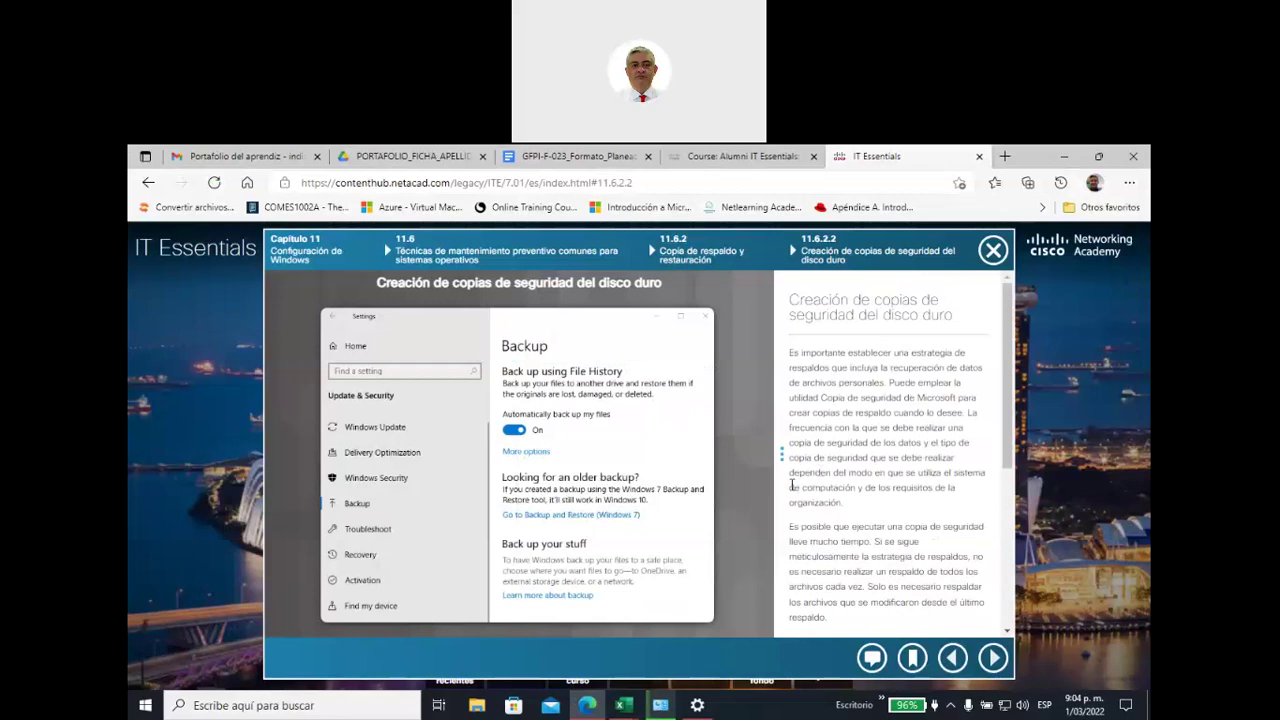
{"action": "left_click", "coordinate": [424, 165]}
{"action": "left_click", "coordinate": [812, 582]}
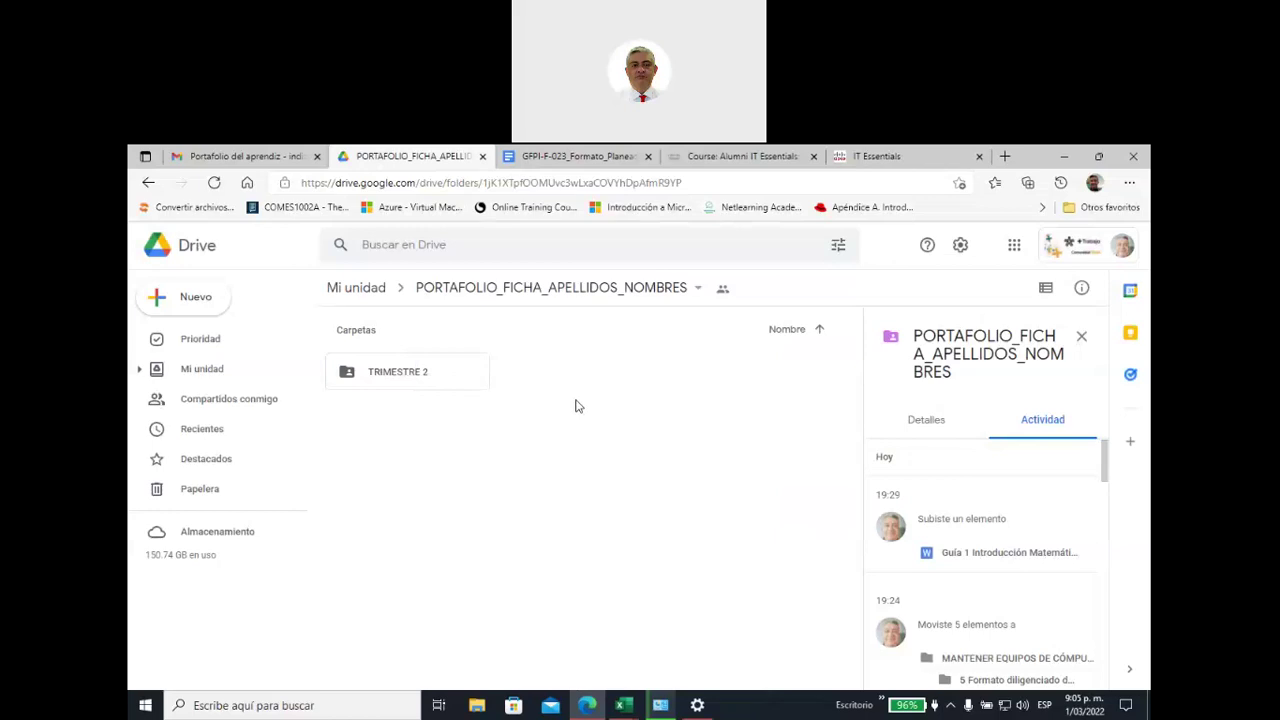
{"action": "left_click", "coordinate": [1062, 157]}
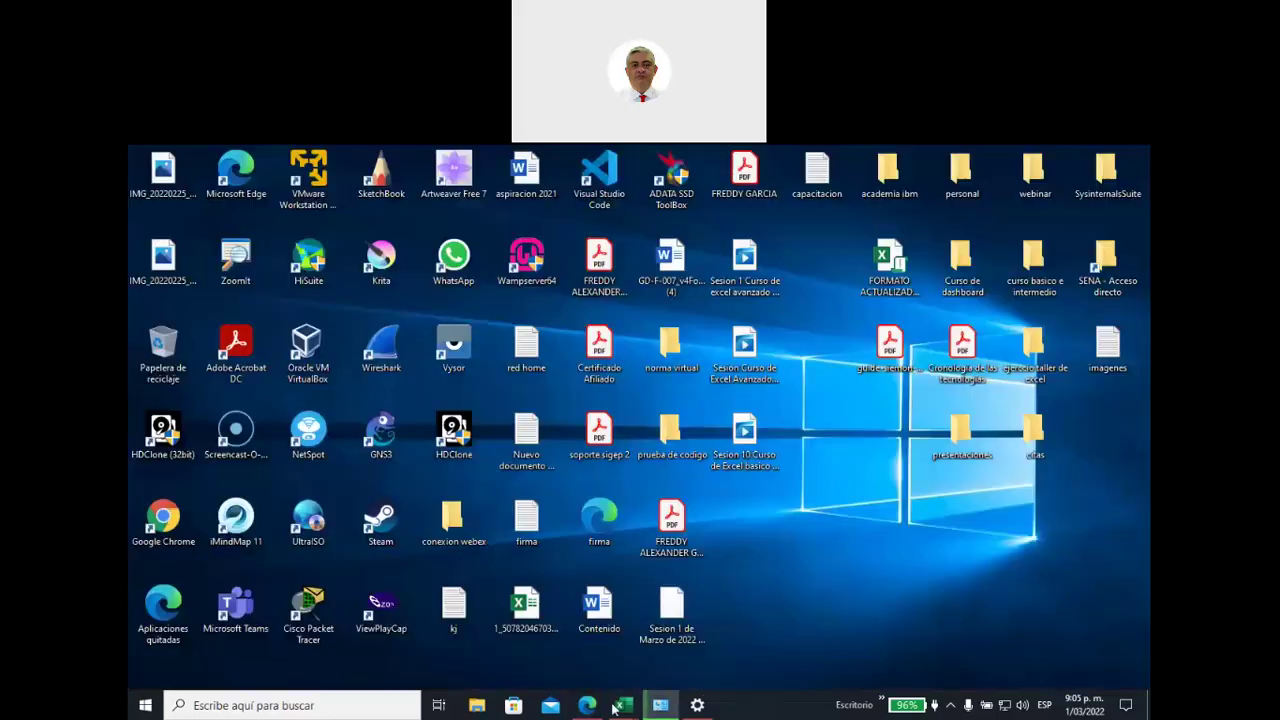
{"action": "left_click", "coordinate": [588, 706]}
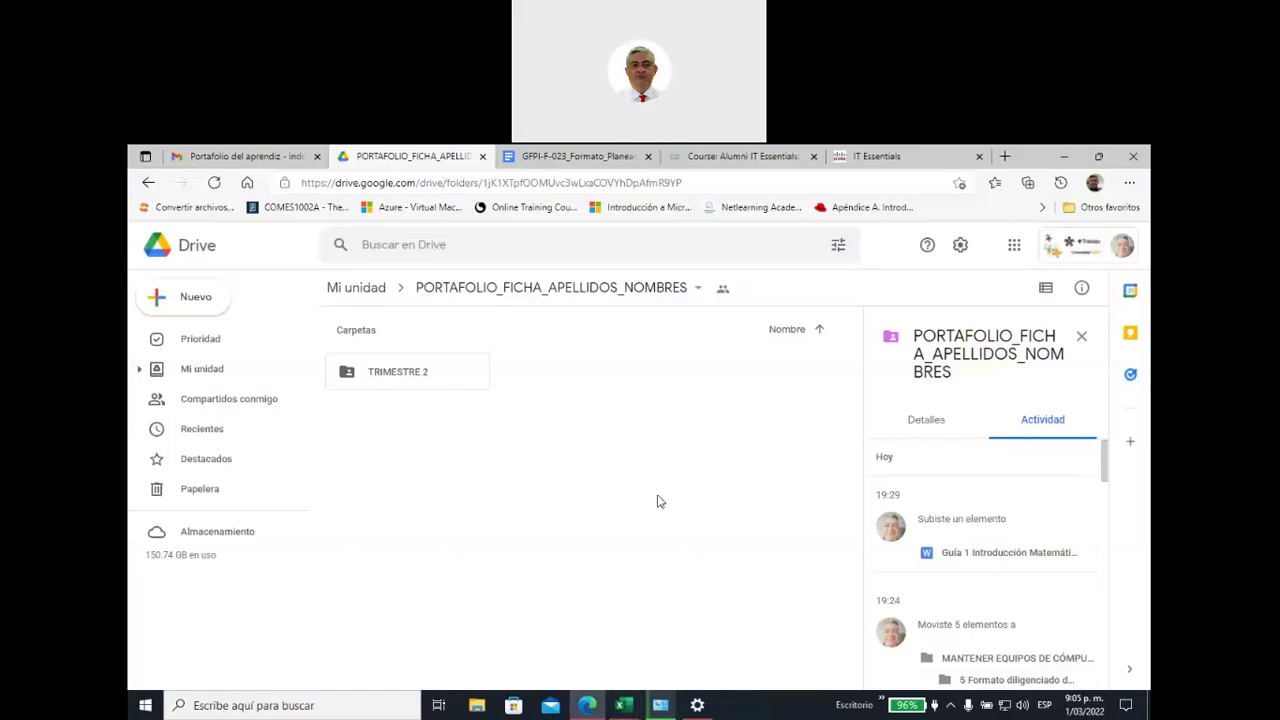
{"action": "left_click", "coordinate": [522, 159]}
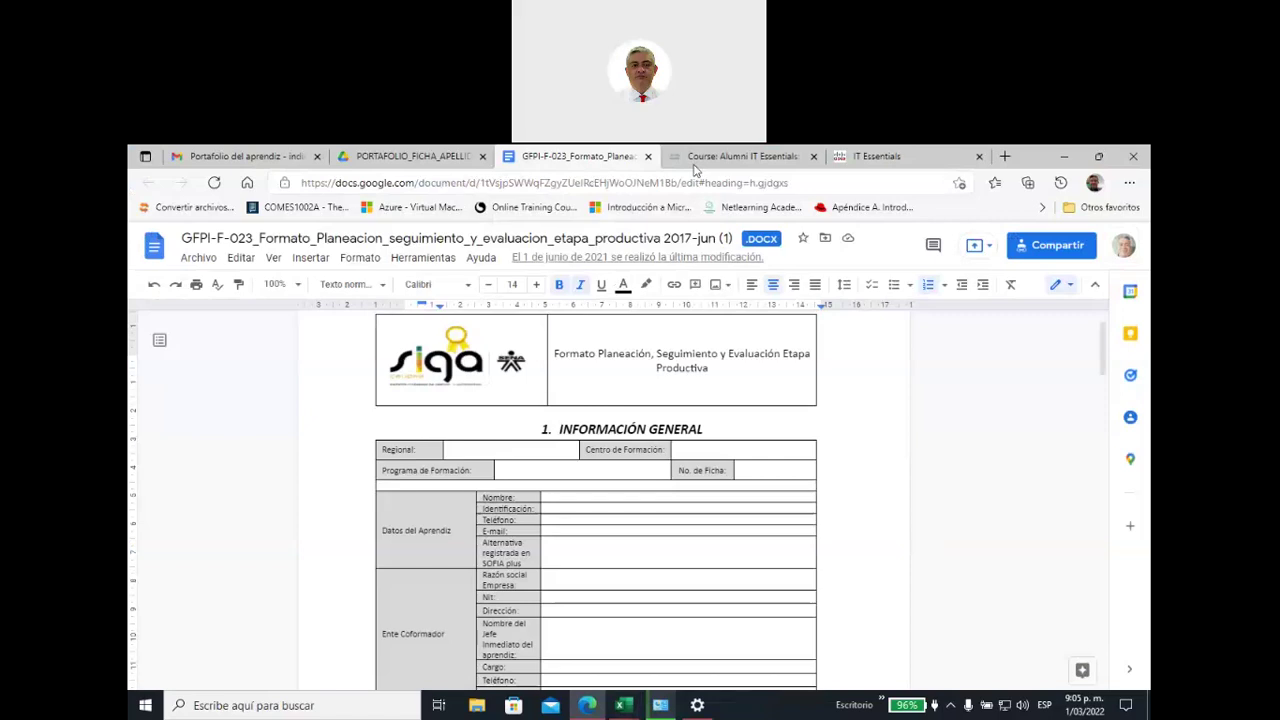
{"action": "double_click", "coordinate": [1046, 156]}
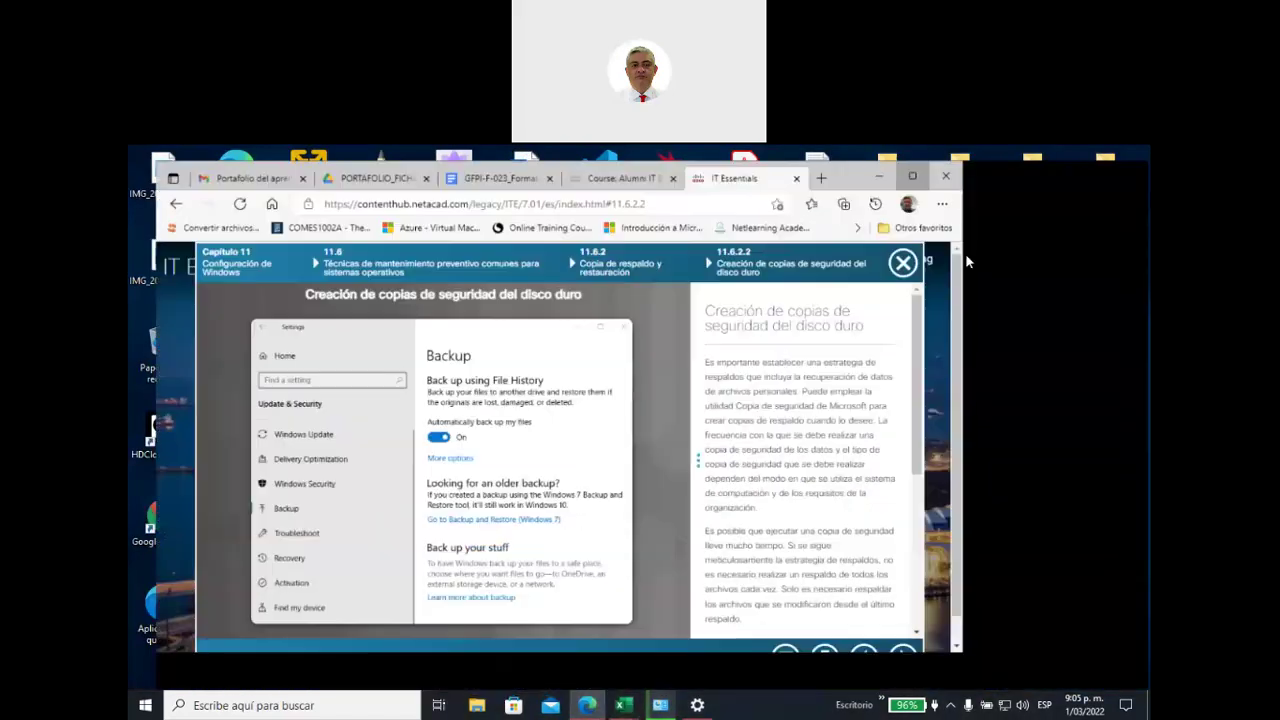
{"action": "key", "text": "super+Up"}
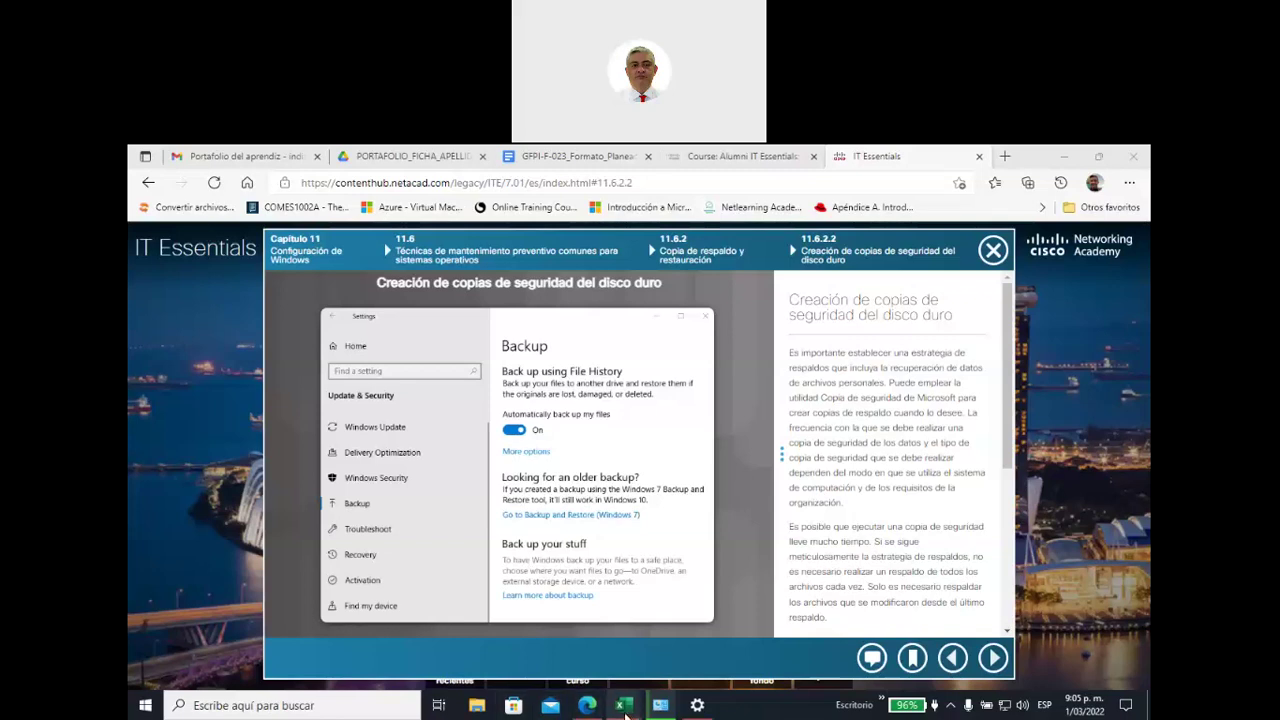
Step: Switch to the Excel workbook listado de Aprendices Ficha 2338375 and enter "ok" in cells U12 and U13 of the 1-mar column
{"action": "mouse_move", "coordinate": [625, 712]}
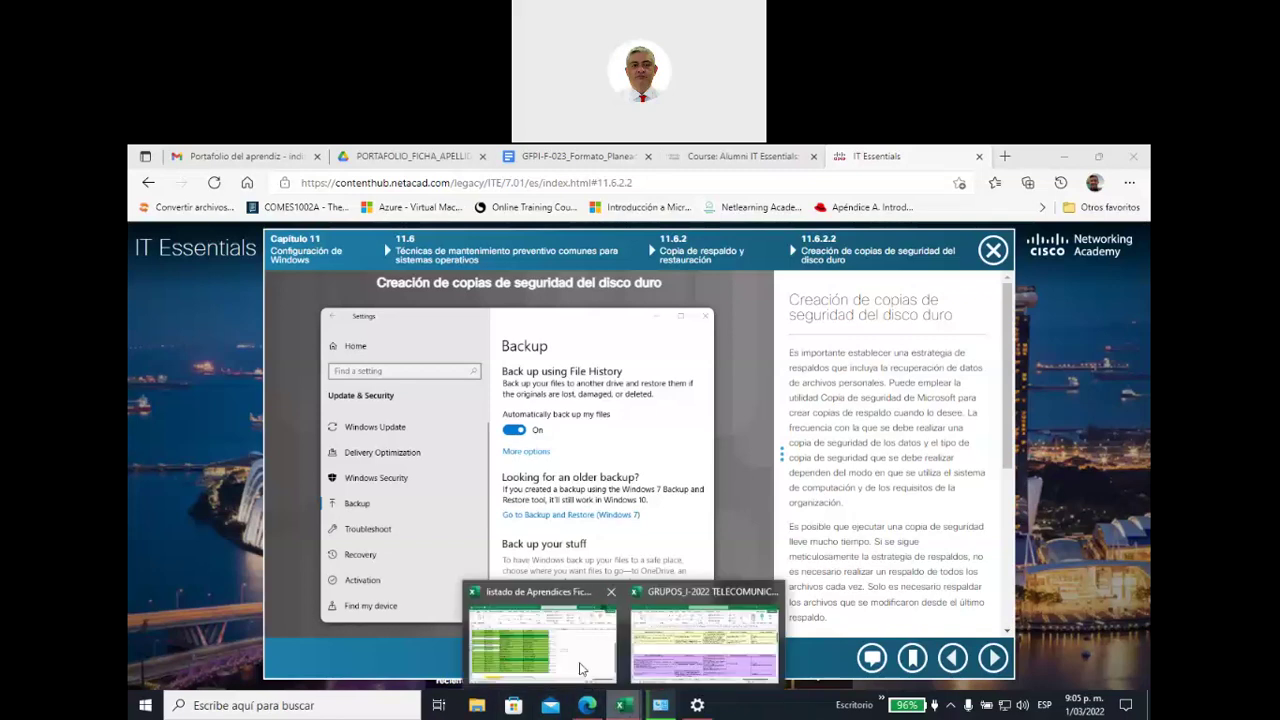
{"action": "left_click", "coordinate": [581, 668]}
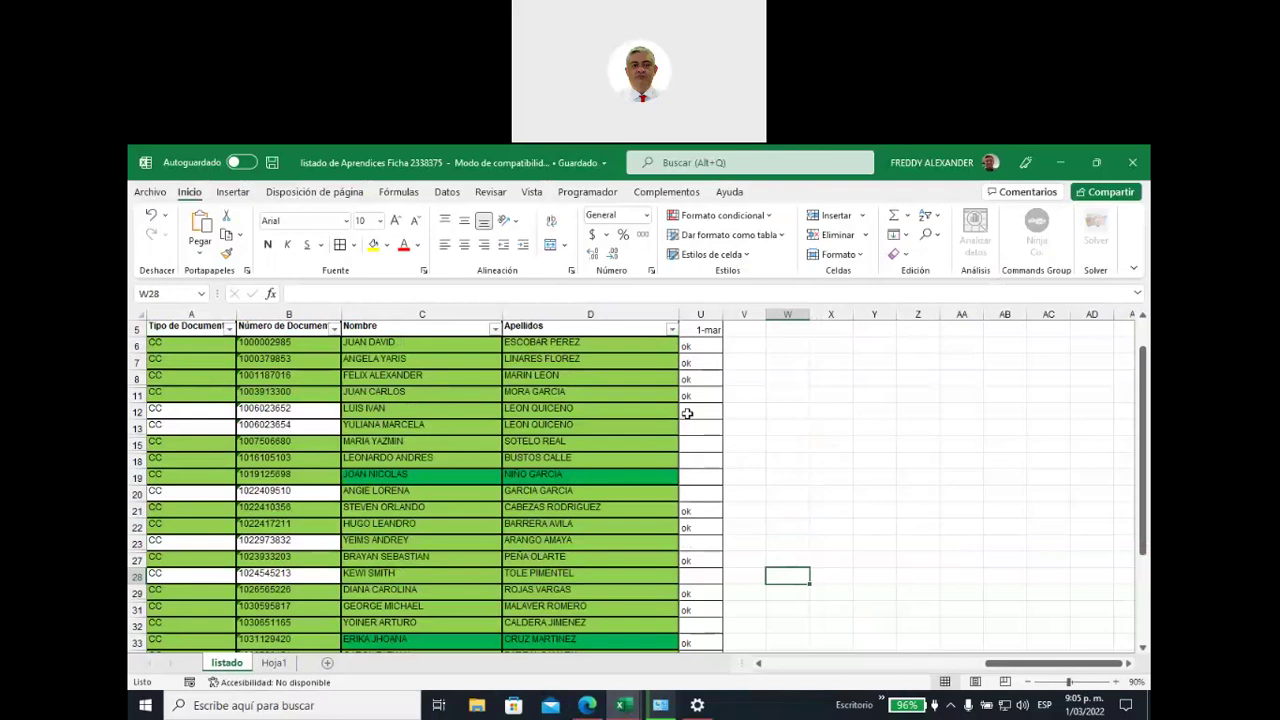
{"action": "left_click", "coordinate": [688, 413]}
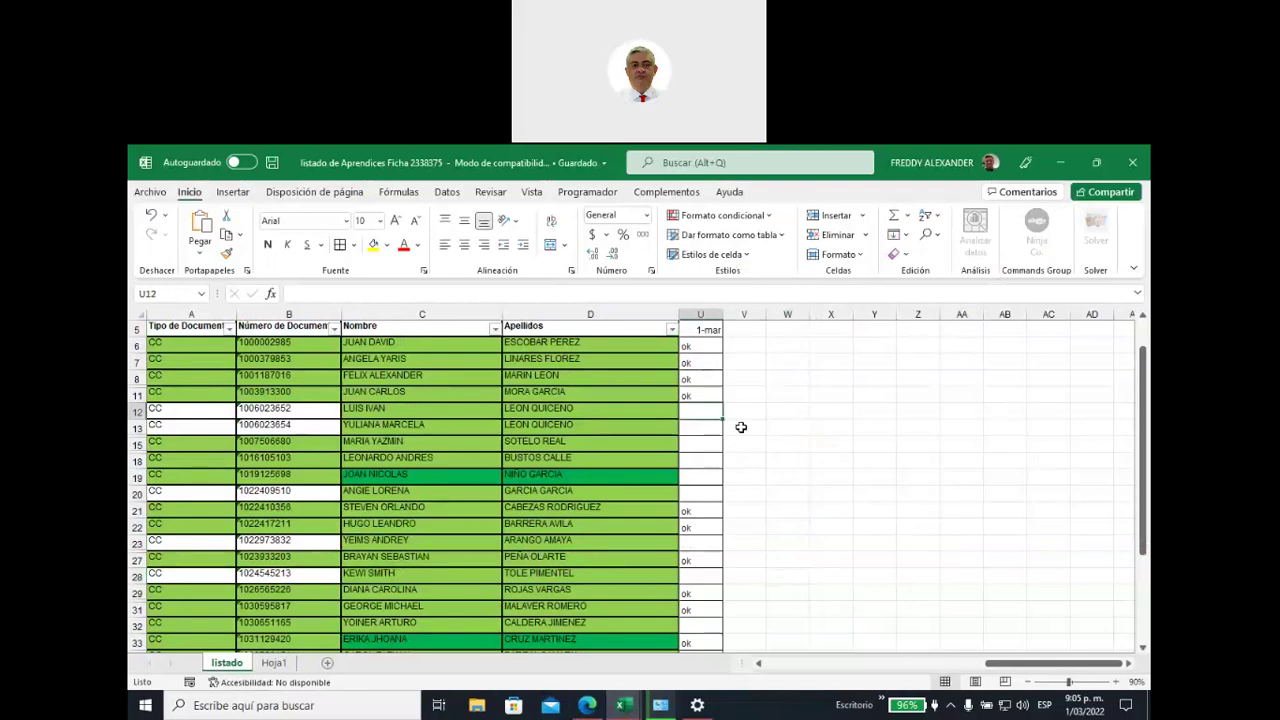
{"action": "type", "text": "ok"}
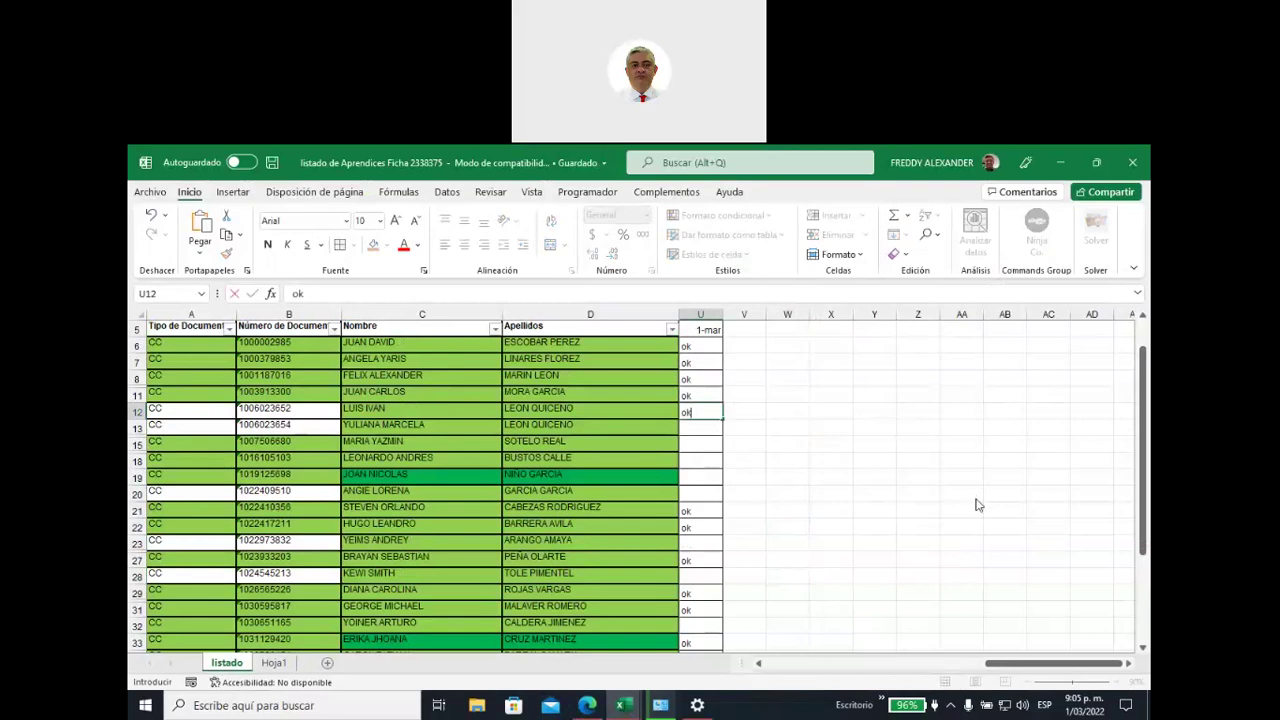
{"action": "key", "text": "Return"}
{"action": "type", "text": "ok"}
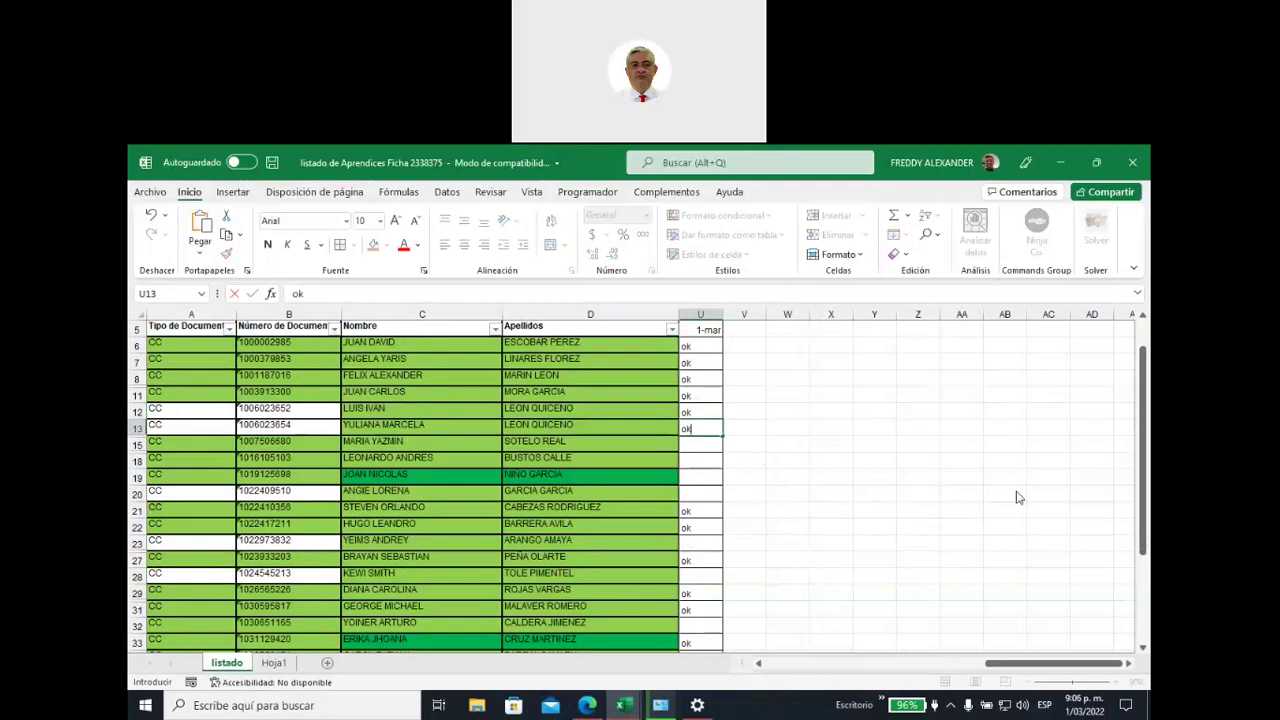
Step: Enter "ok" in cells U18, U20 and U28 of the 1-mar attendance column
{"action": "left_click", "coordinate": [695, 459]}
{"action": "type", "text": "ok"}
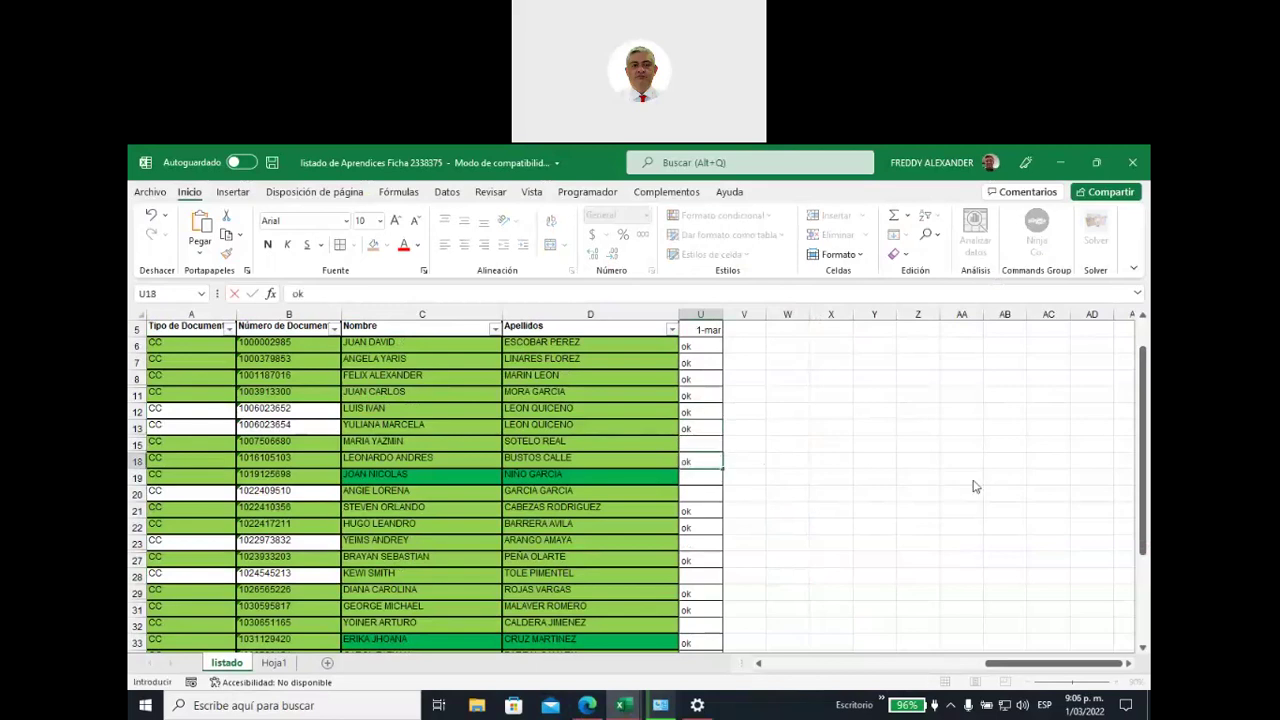
{"action": "left_click", "coordinate": [700, 493]}
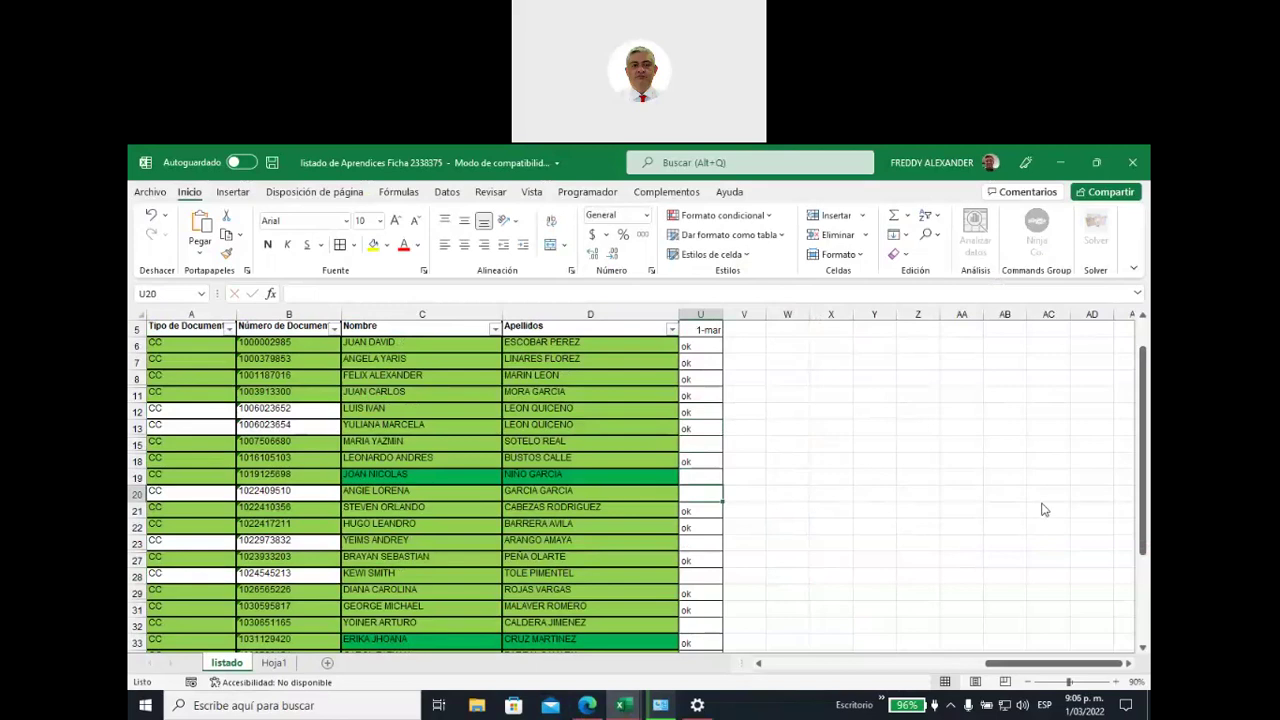
{"action": "type", "text": "ok"}
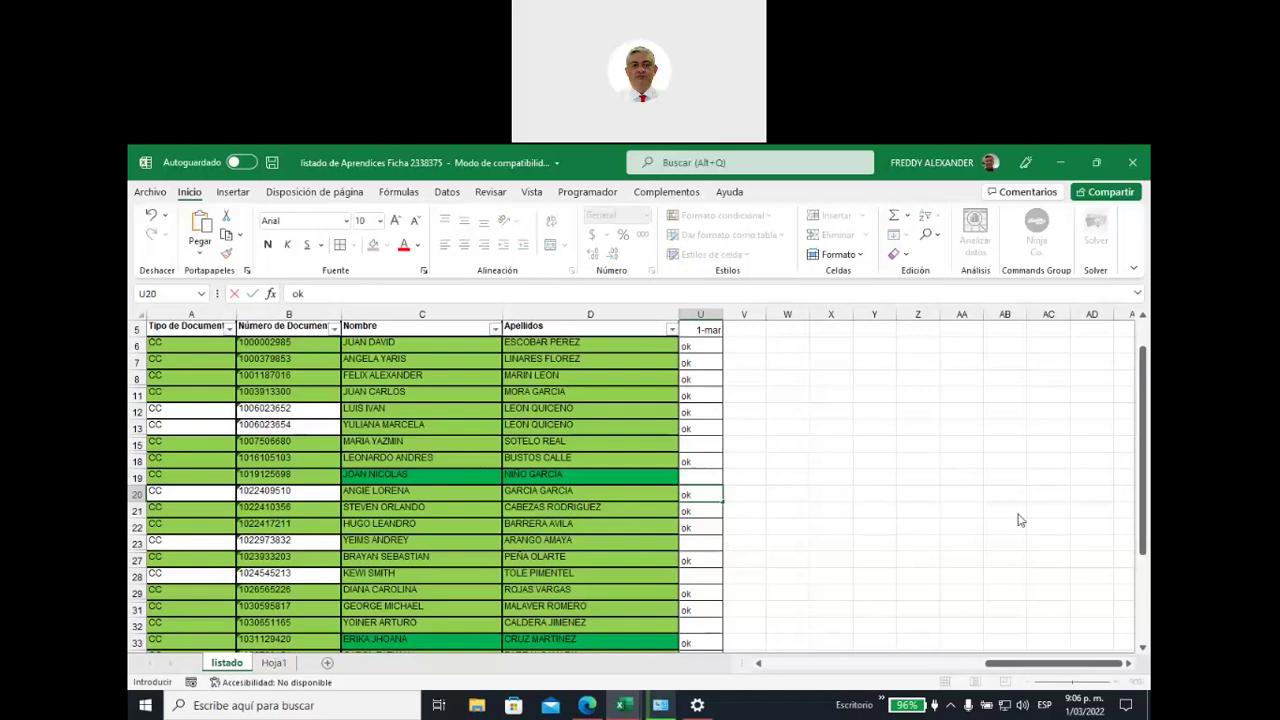
{"action": "left_click", "coordinate": [705, 574]}
{"action": "type", "text": "ok"}
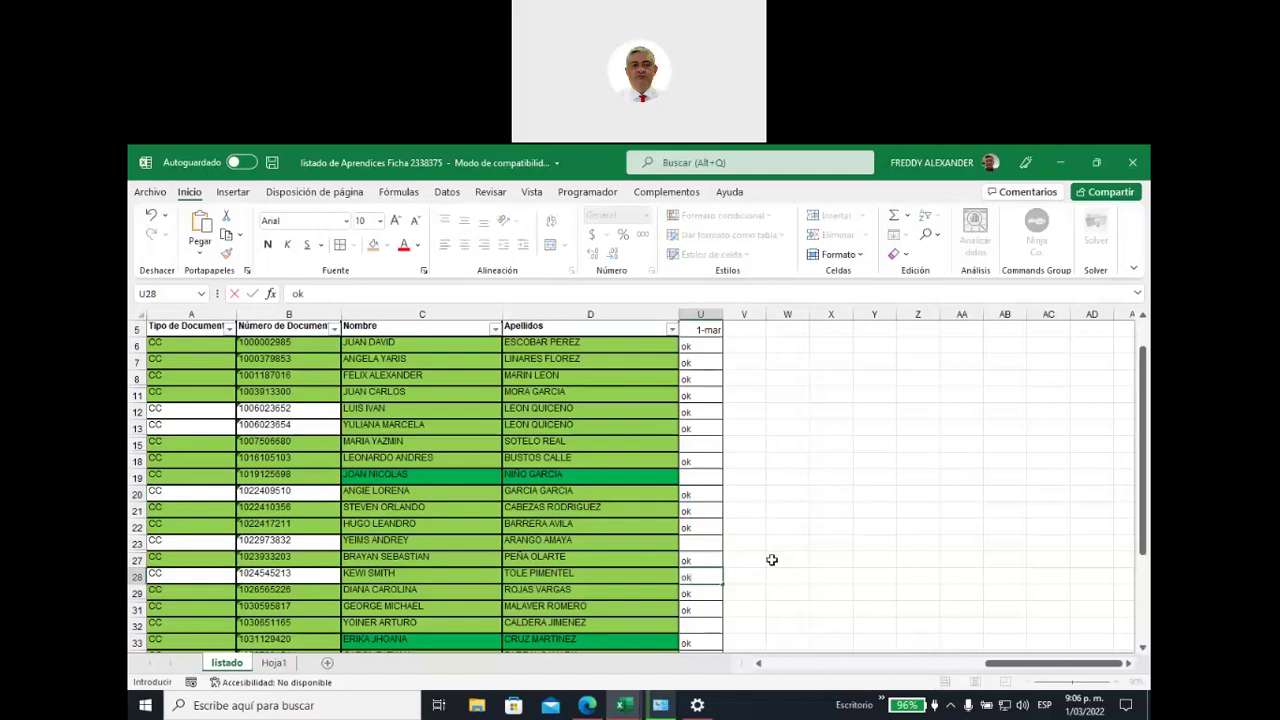
Step: Enter "ok" in cells U40 and U41 of the 1-mar attendance column
{"action": "scroll", "coordinate": [772, 560], "scroll_direction": "down", "scroll_amount": 2}
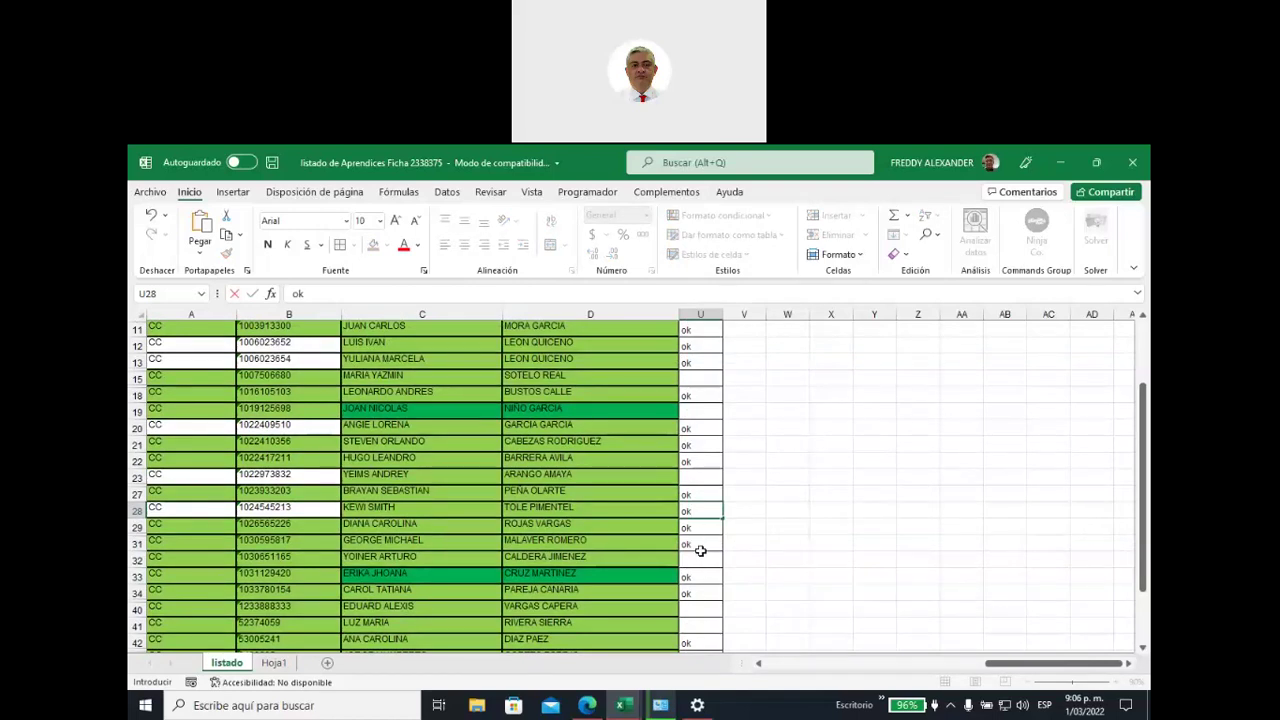
{"action": "left_click", "coordinate": [697, 608]}
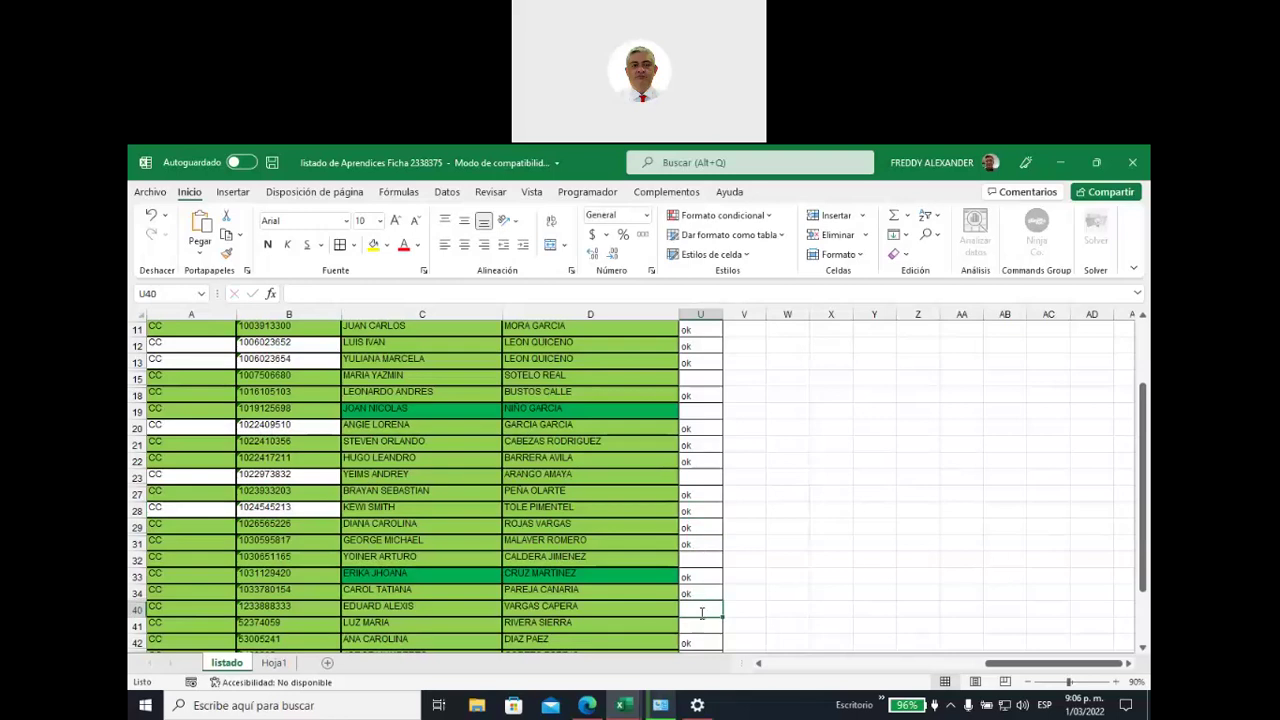
{"action": "type", "text": "ok"}
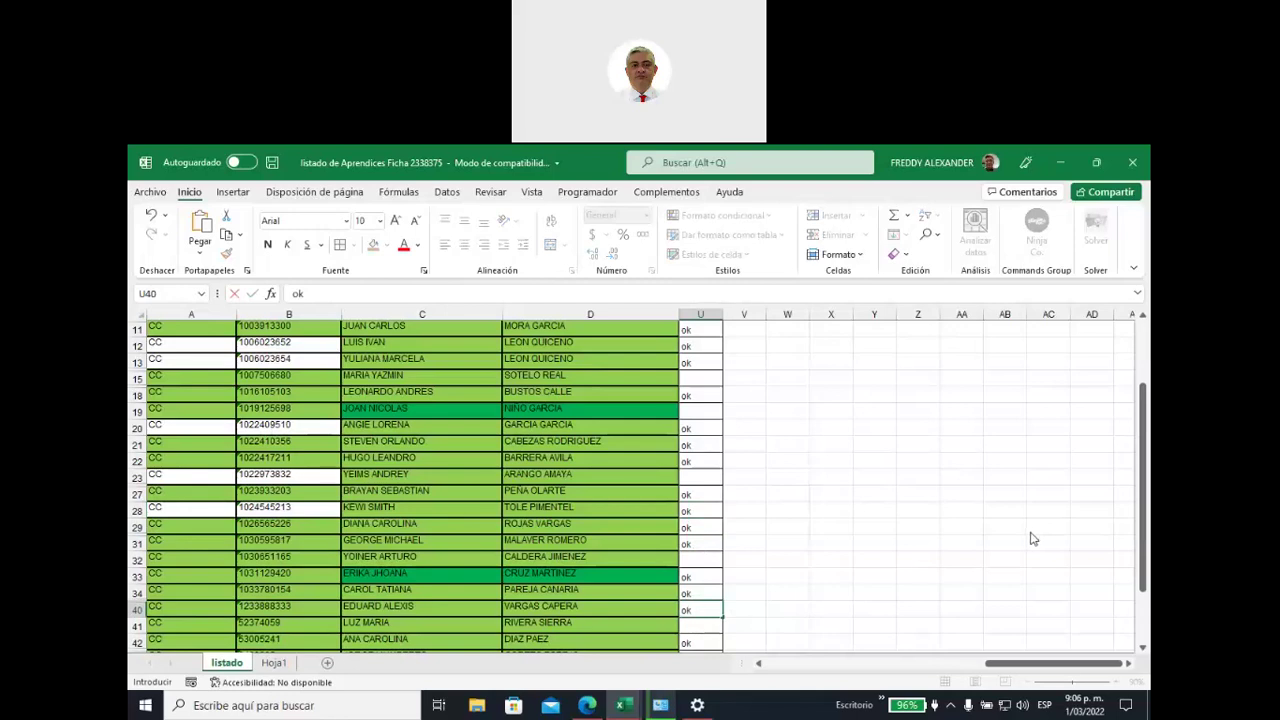
{"action": "left_click", "coordinate": [700, 627]}
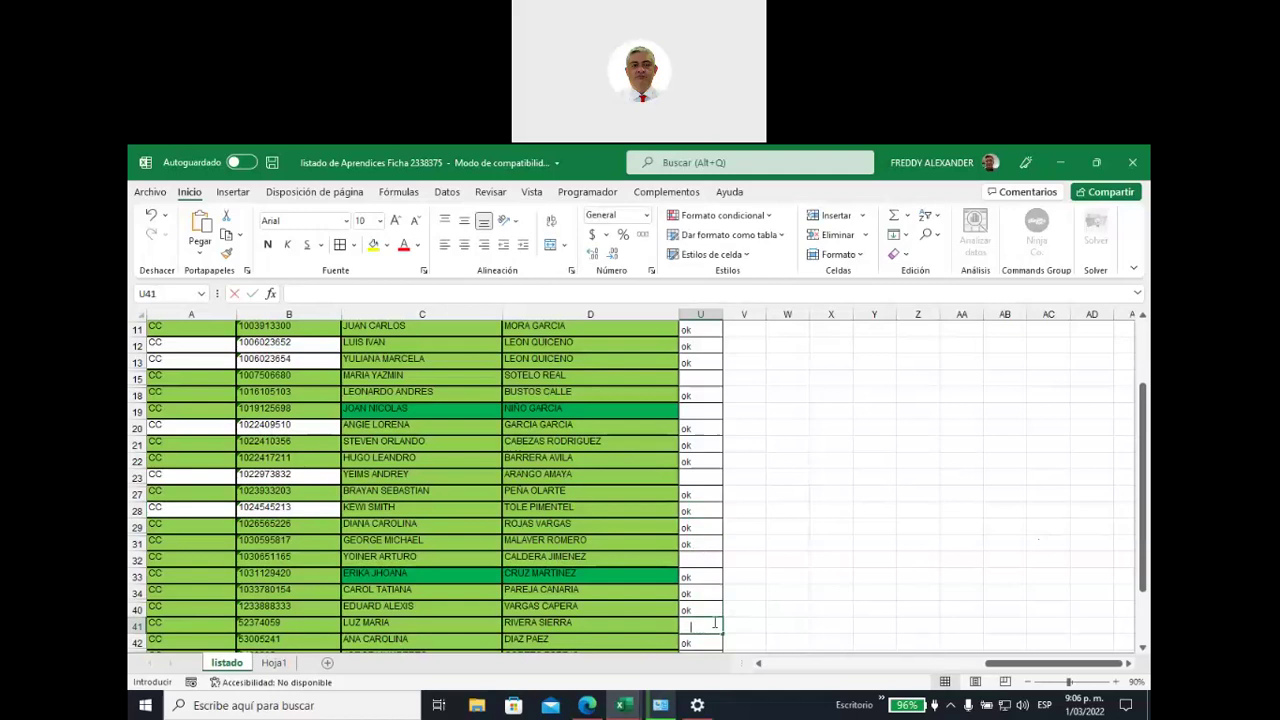
{"action": "left_click", "coordinate": [766, 608]}
Step: Enter "ok" in cell U46 of the 1-mar column, and clear that mark again
{"action": "scroll", "coordinate": [766, 605], "scroll_direction": "down", "scroll_amount": 2}
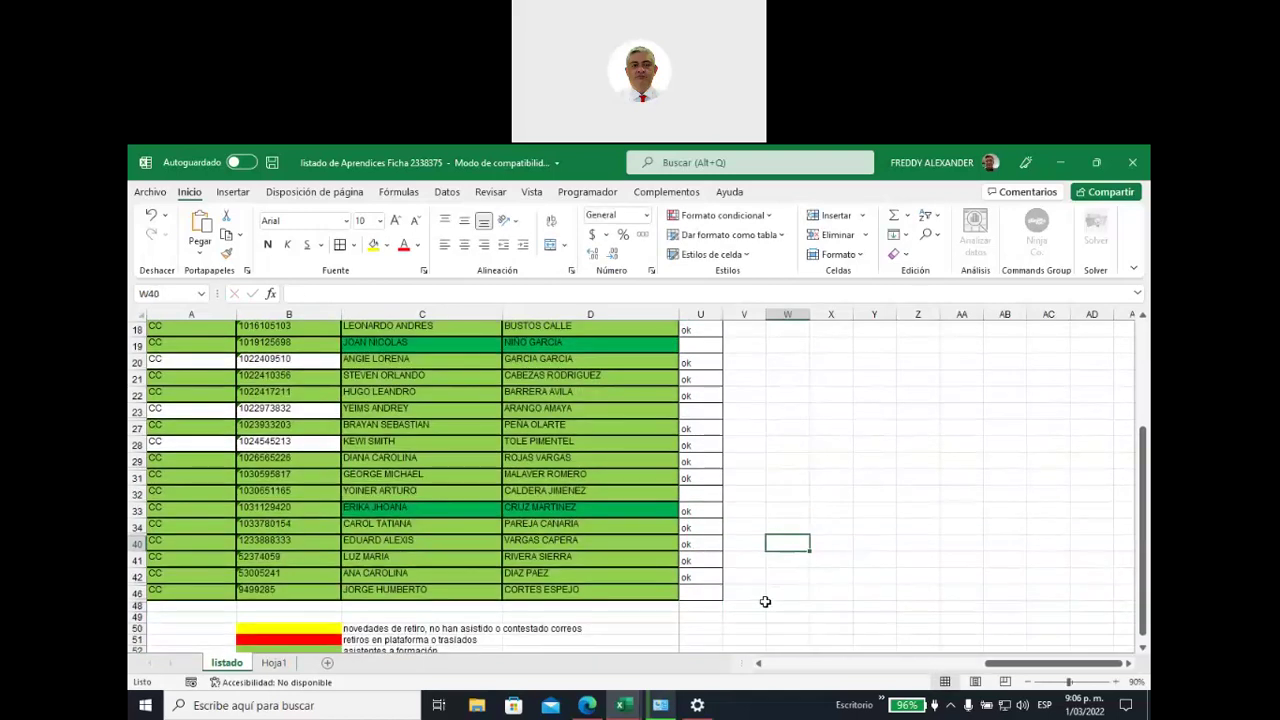
{"action": "left_click", "coordinate": [700, 594]}
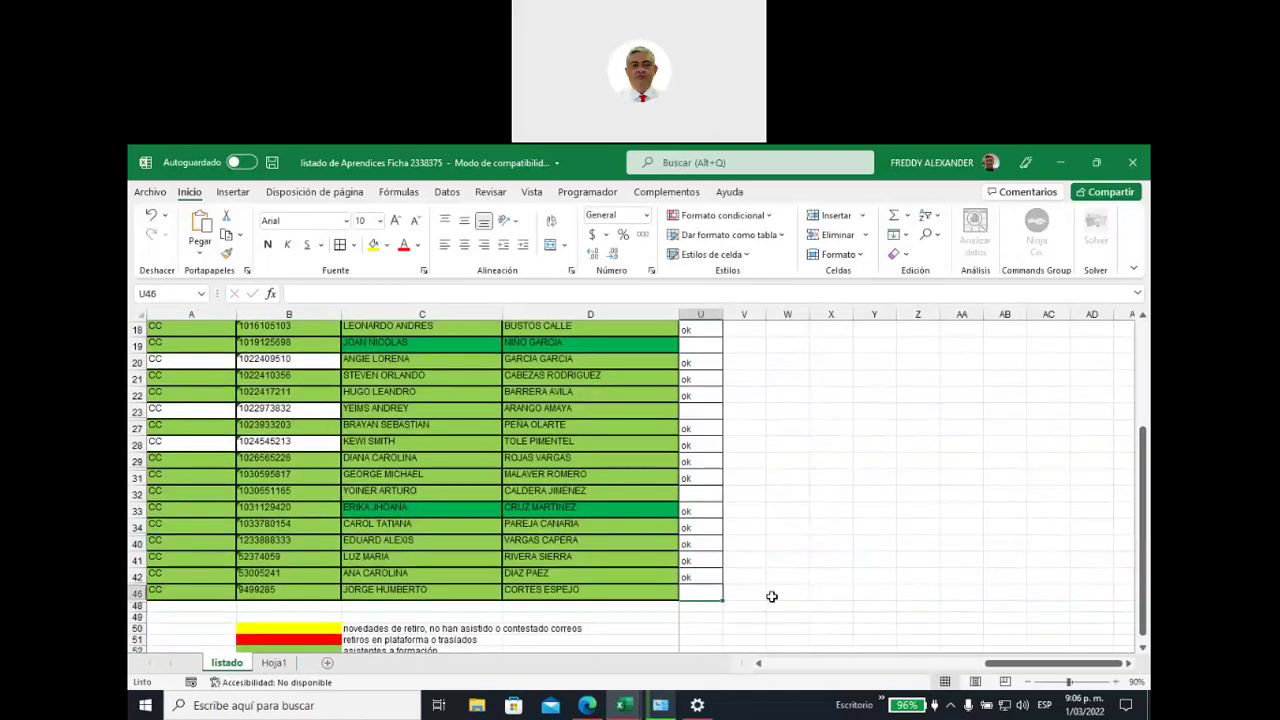
{"action": "type", "text": "ok"}
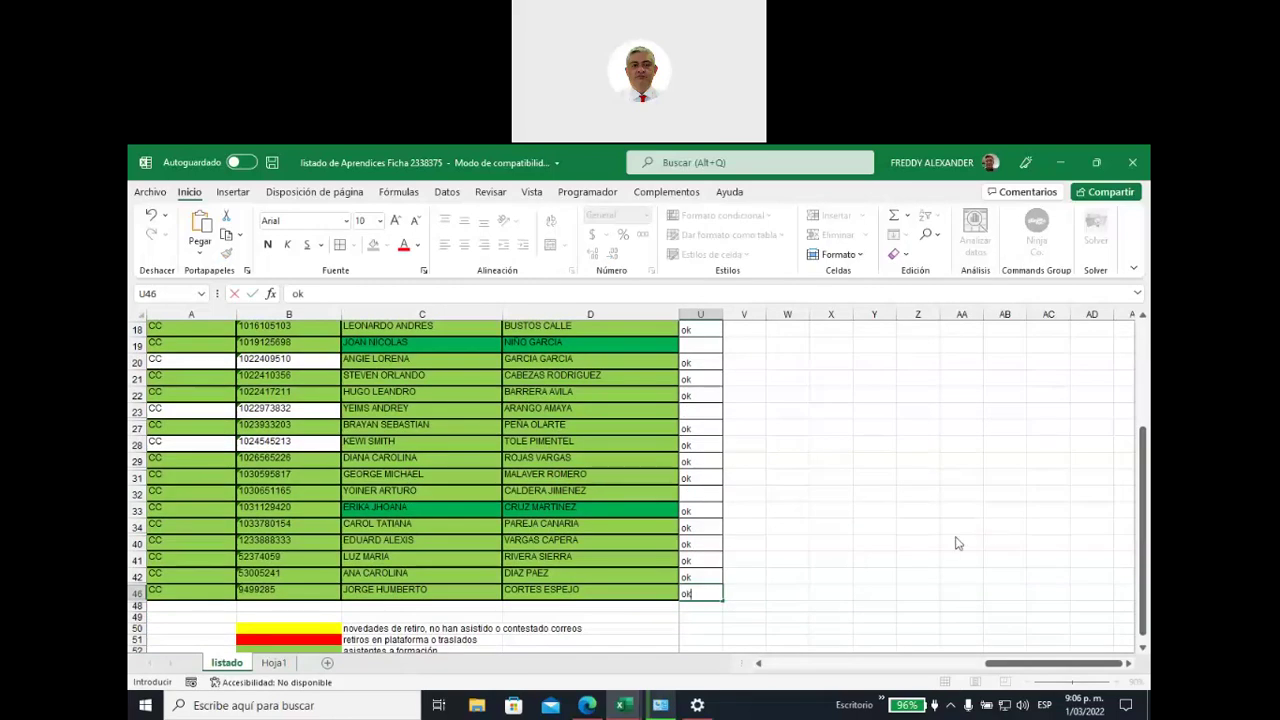
{"action": "left_click", "coordinate": [798, 513]}
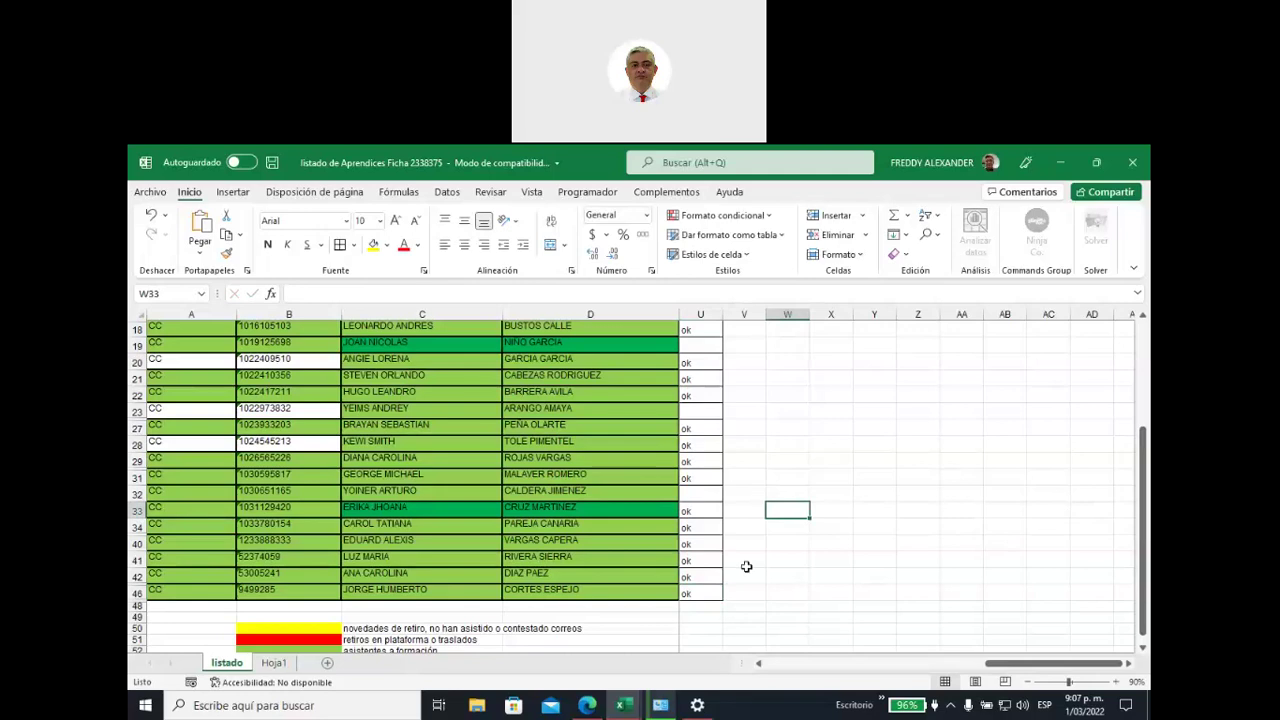
{"action": "left_click", "coordinate": [701, 592]}
{"action": "left_click", "coordinate": [772, 580]}
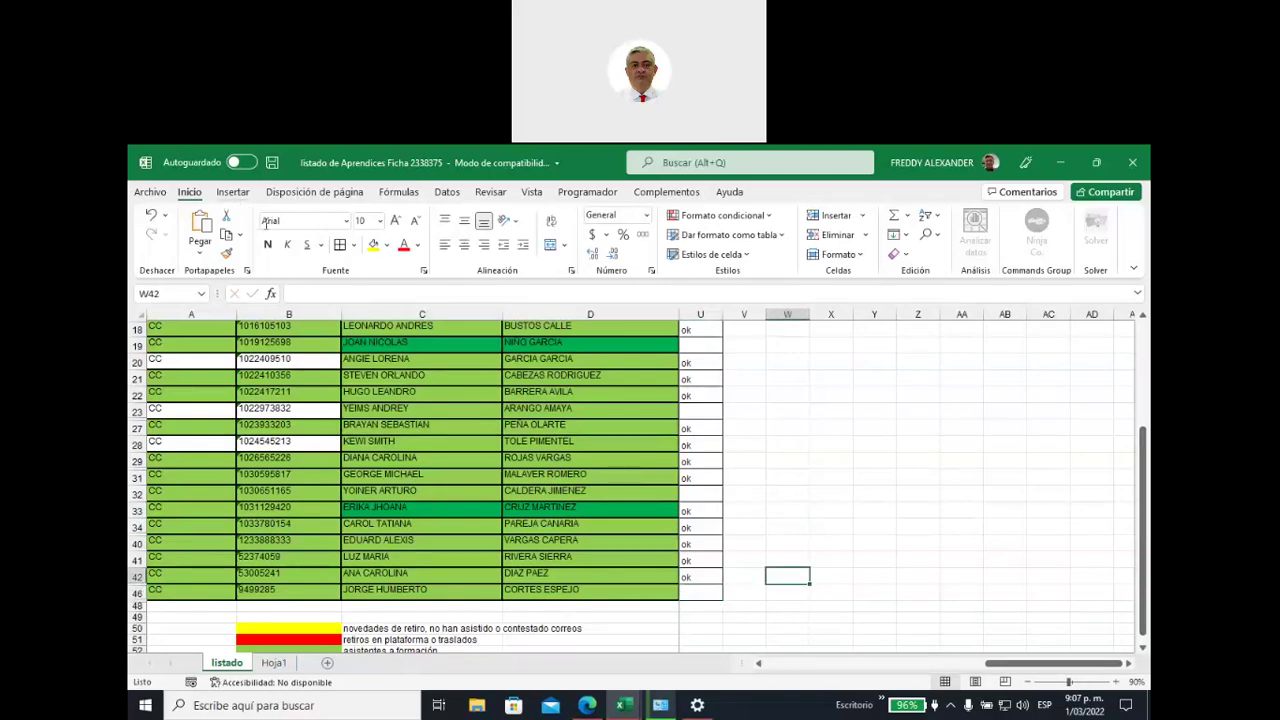
Step: Save the apprentice list workbook and review the "ok" marks in the 1-mar attendance column
{"action": "key", "text": "ctrl+s"}
{"action": "left_click", "coordinate": [808, 512]}
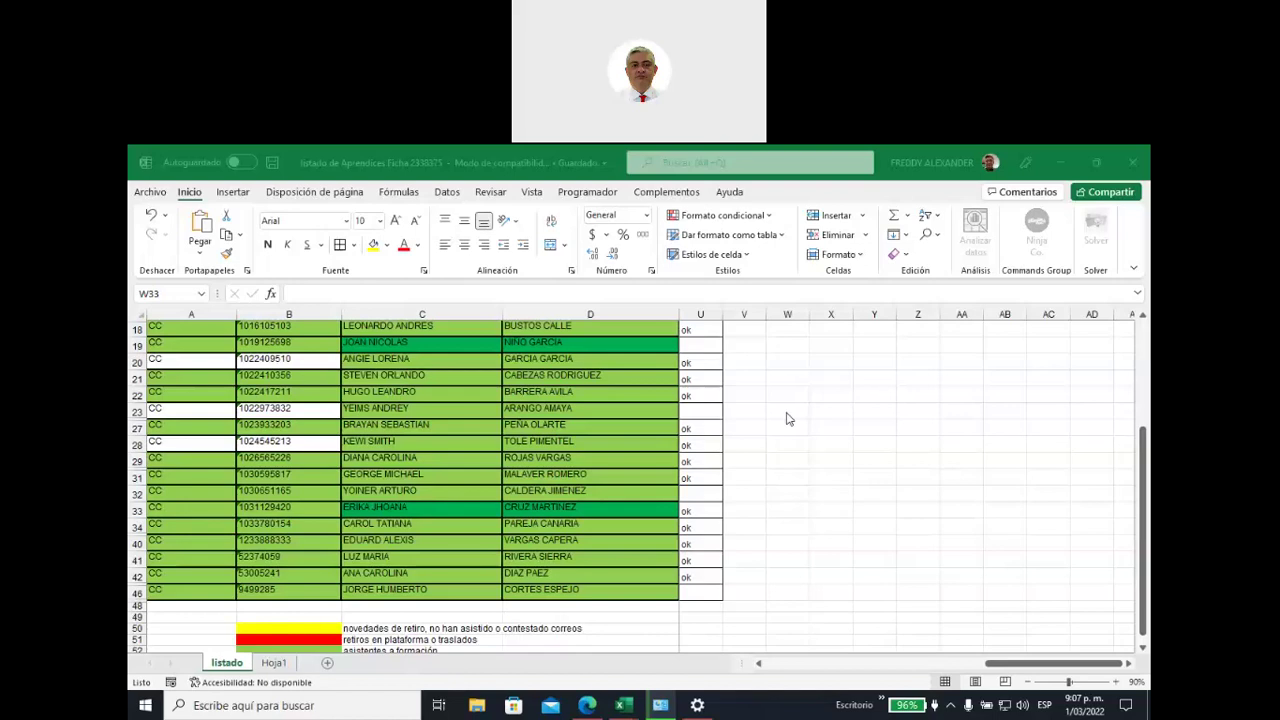
{"action": "scroll", "coordinate": [749, 442], "scroll_direction": "up", "scroll_amount": 5}
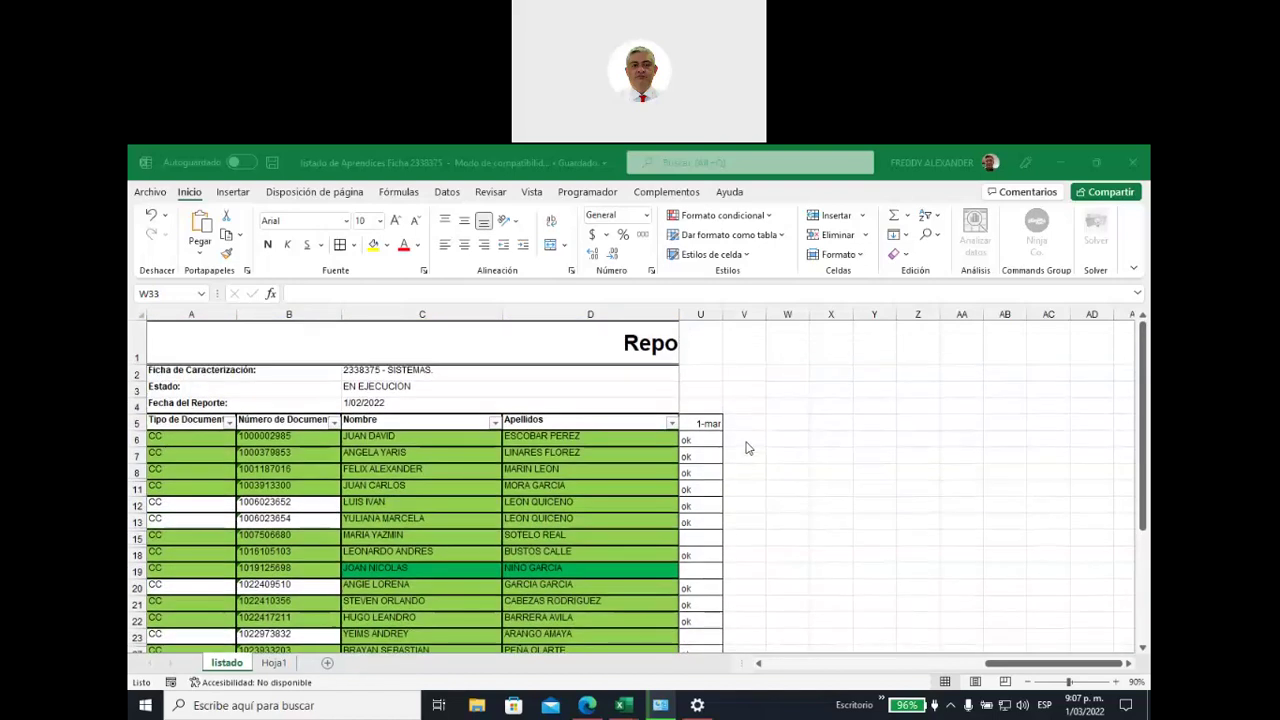
{"action": "scroll", "coordinate": [747, 448], "scroll_direction": "down", "scroll_amount": 2}
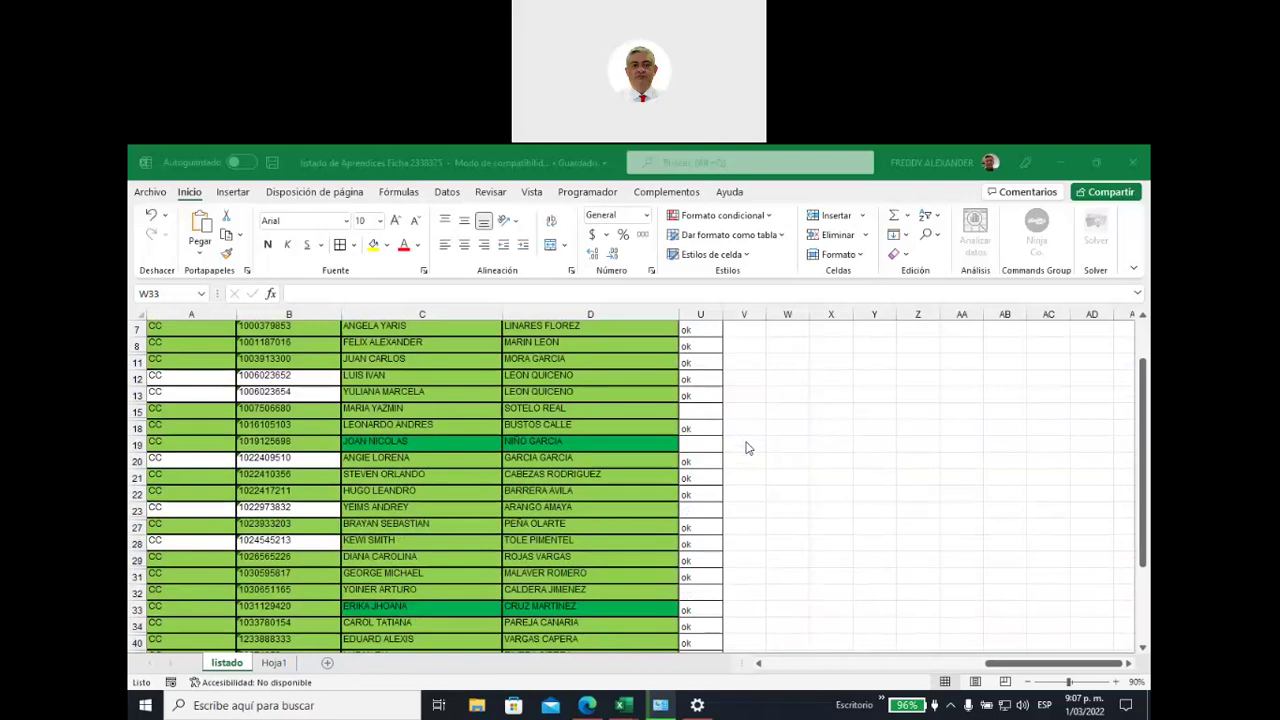